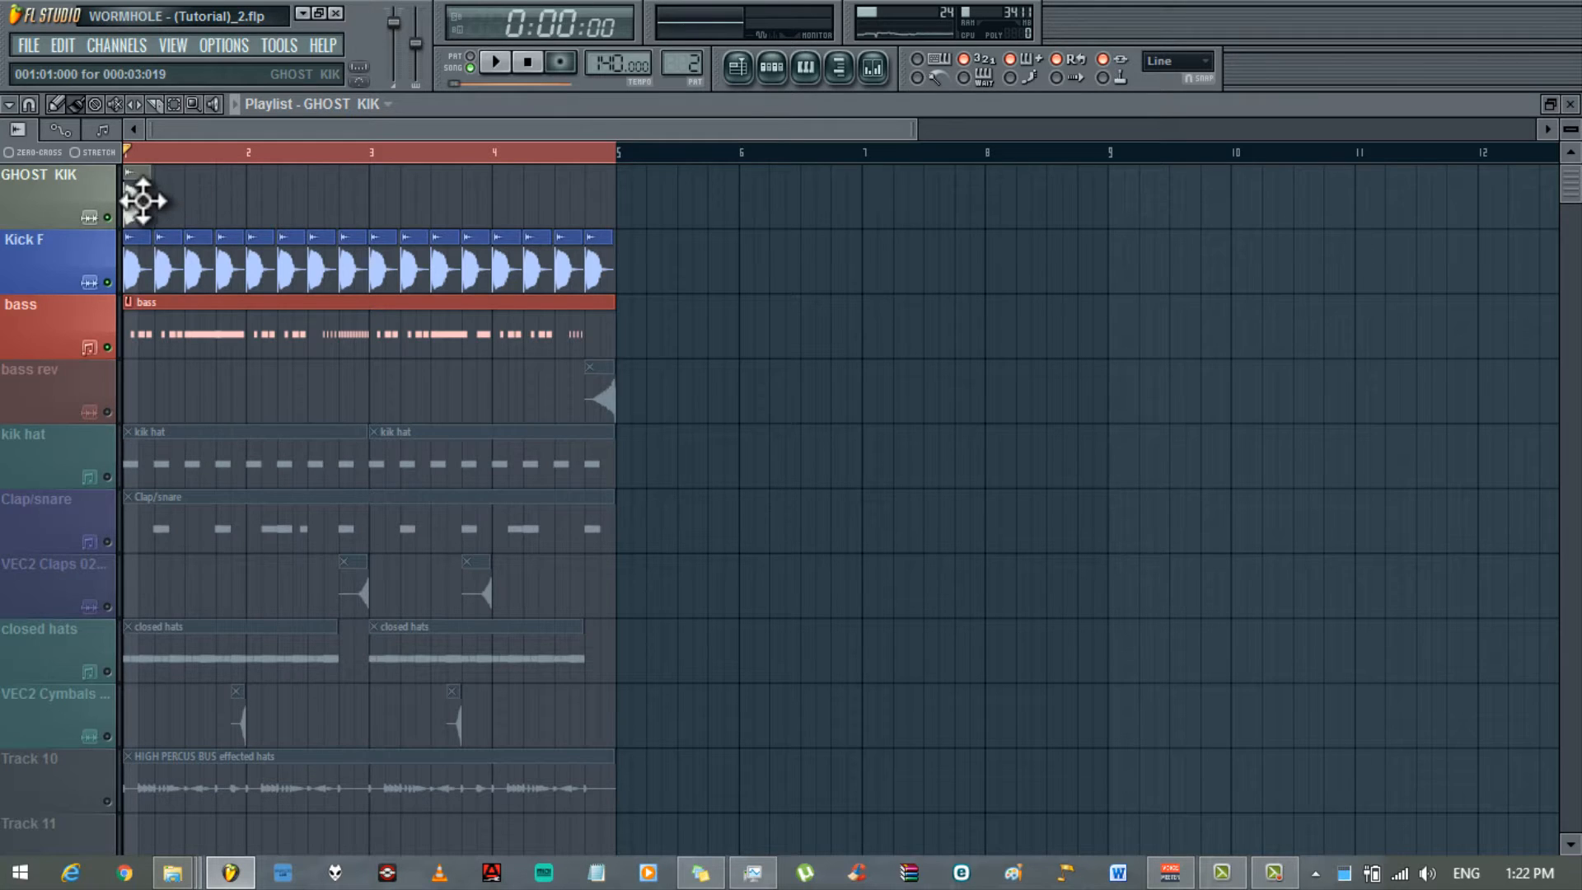
- Fill the GHOST KIK playlist track with kick clips up to bar 5 and assign its channel to free mixer track 16
left_click_drag(163, 205, 612, 206)
double_click(603, 202)
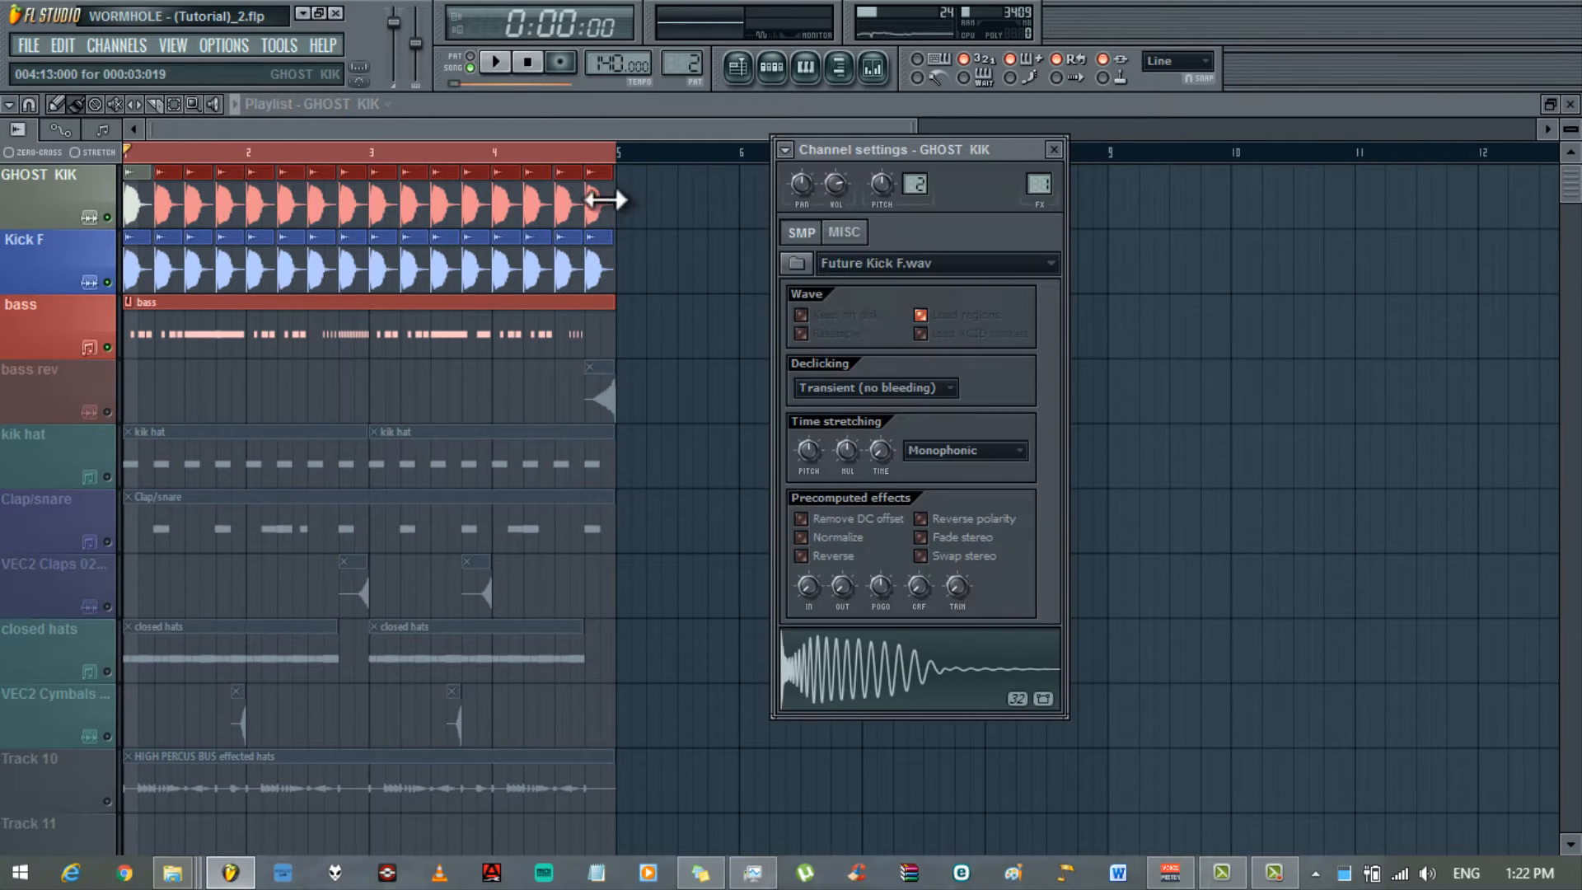
left_click(801, 148)
left_click(814, 202)
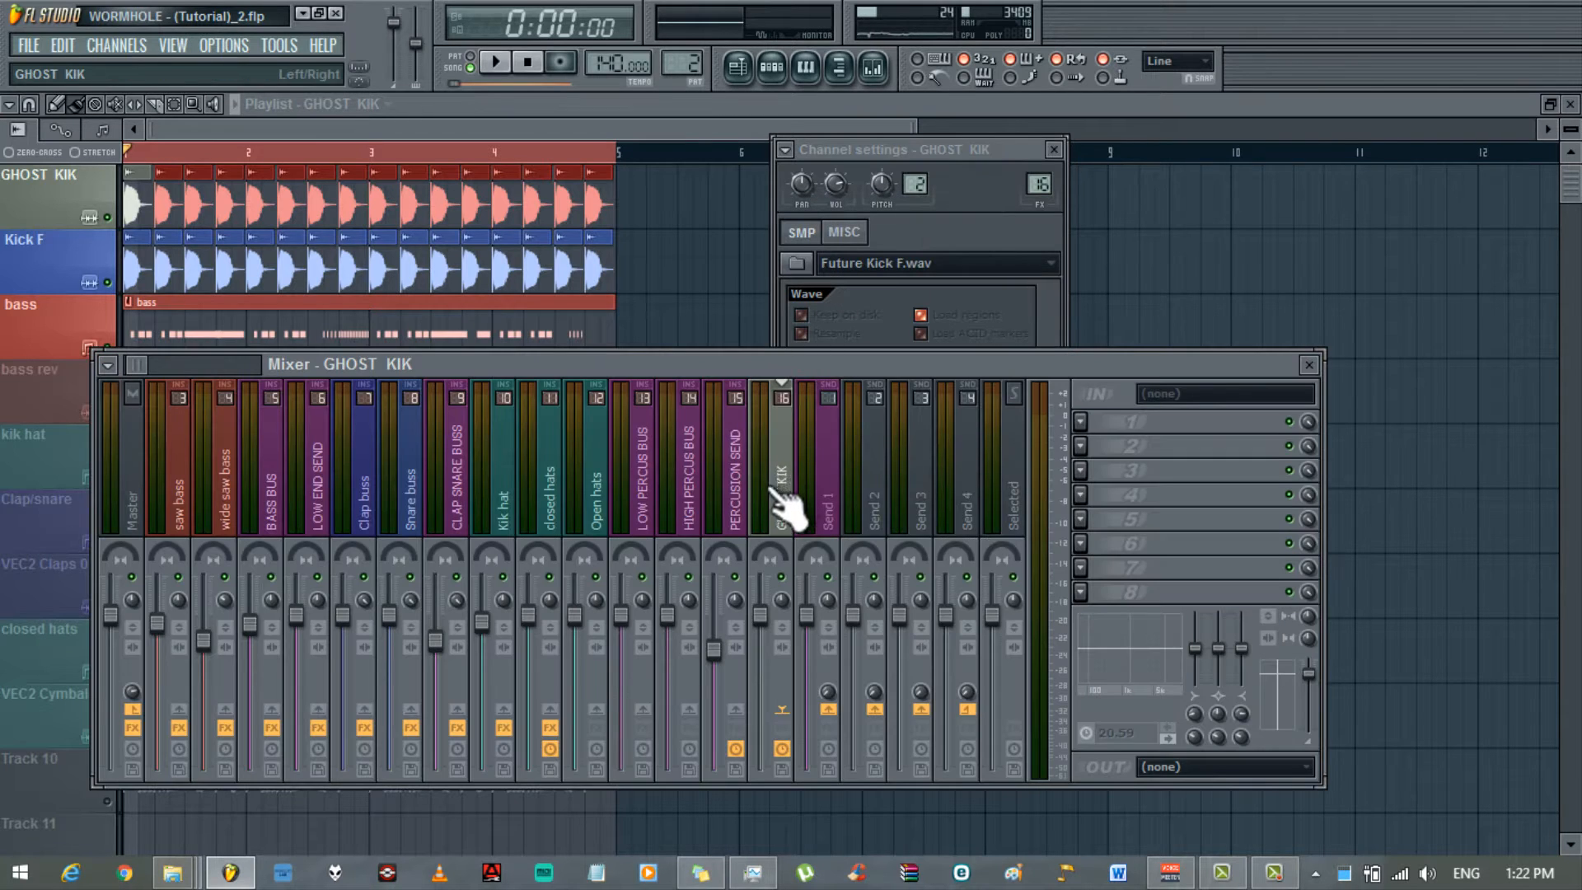
- Move the GHOST KIK mixer track to insert 2, directly after the kik track
key("alt+Left")
key("alt+Left")
key("alt+Left")
key("alt+Left")
key("alt+Left")
key("alt+Left")
key("alt+Left")
key("alt+Left")
key("alt+Left")
key("alt+Left")
key("alt+Left")
key("alt+Left")
key("alt+Left")
key("alt+Left")
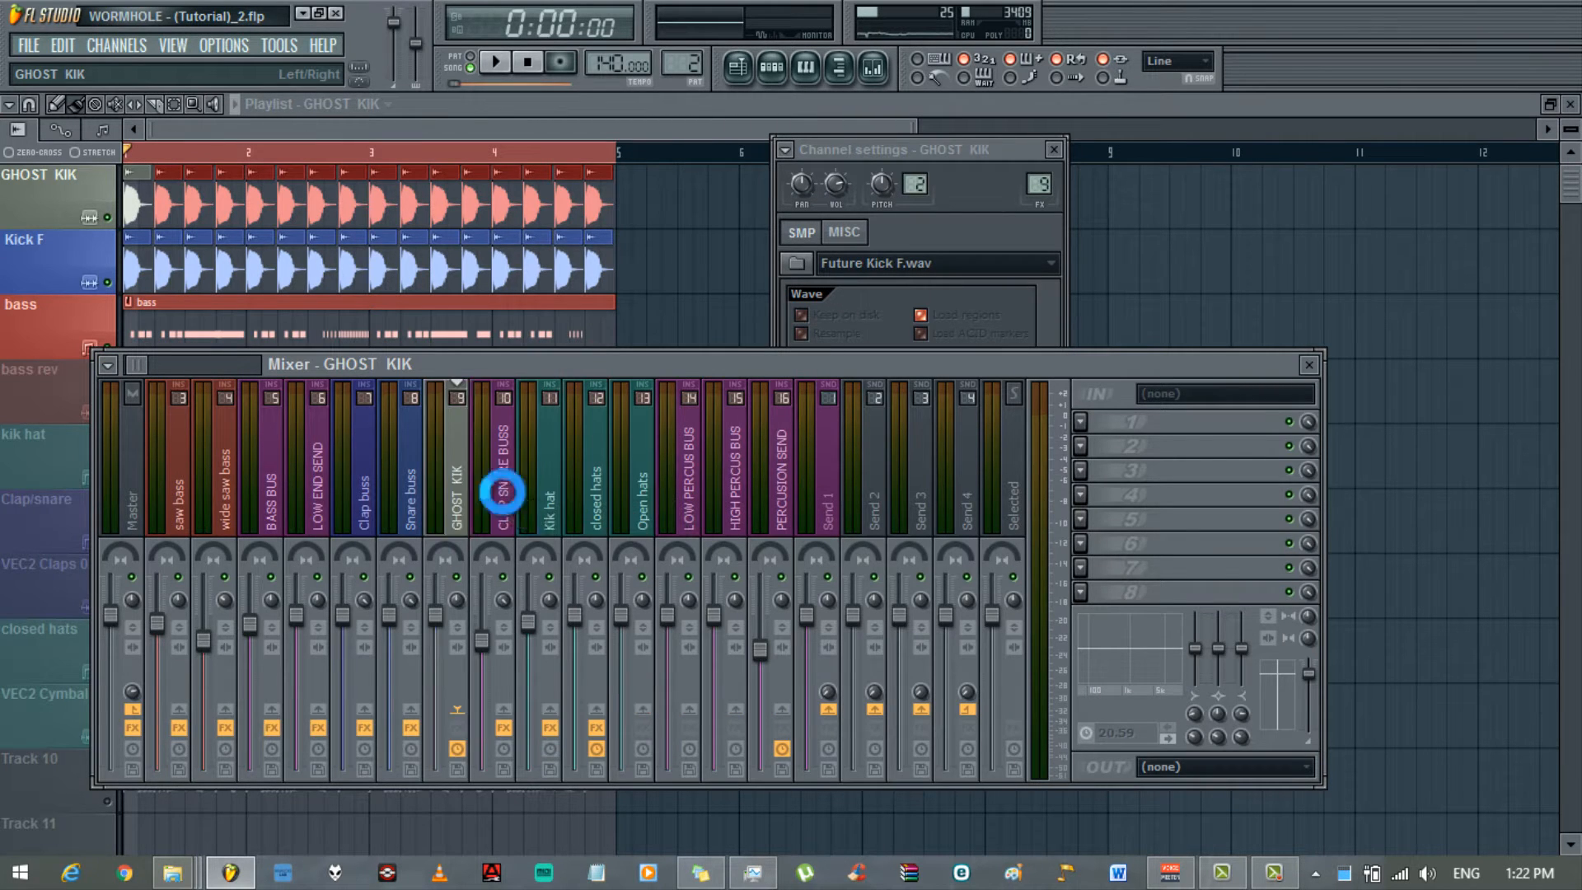
key("alt+Left")
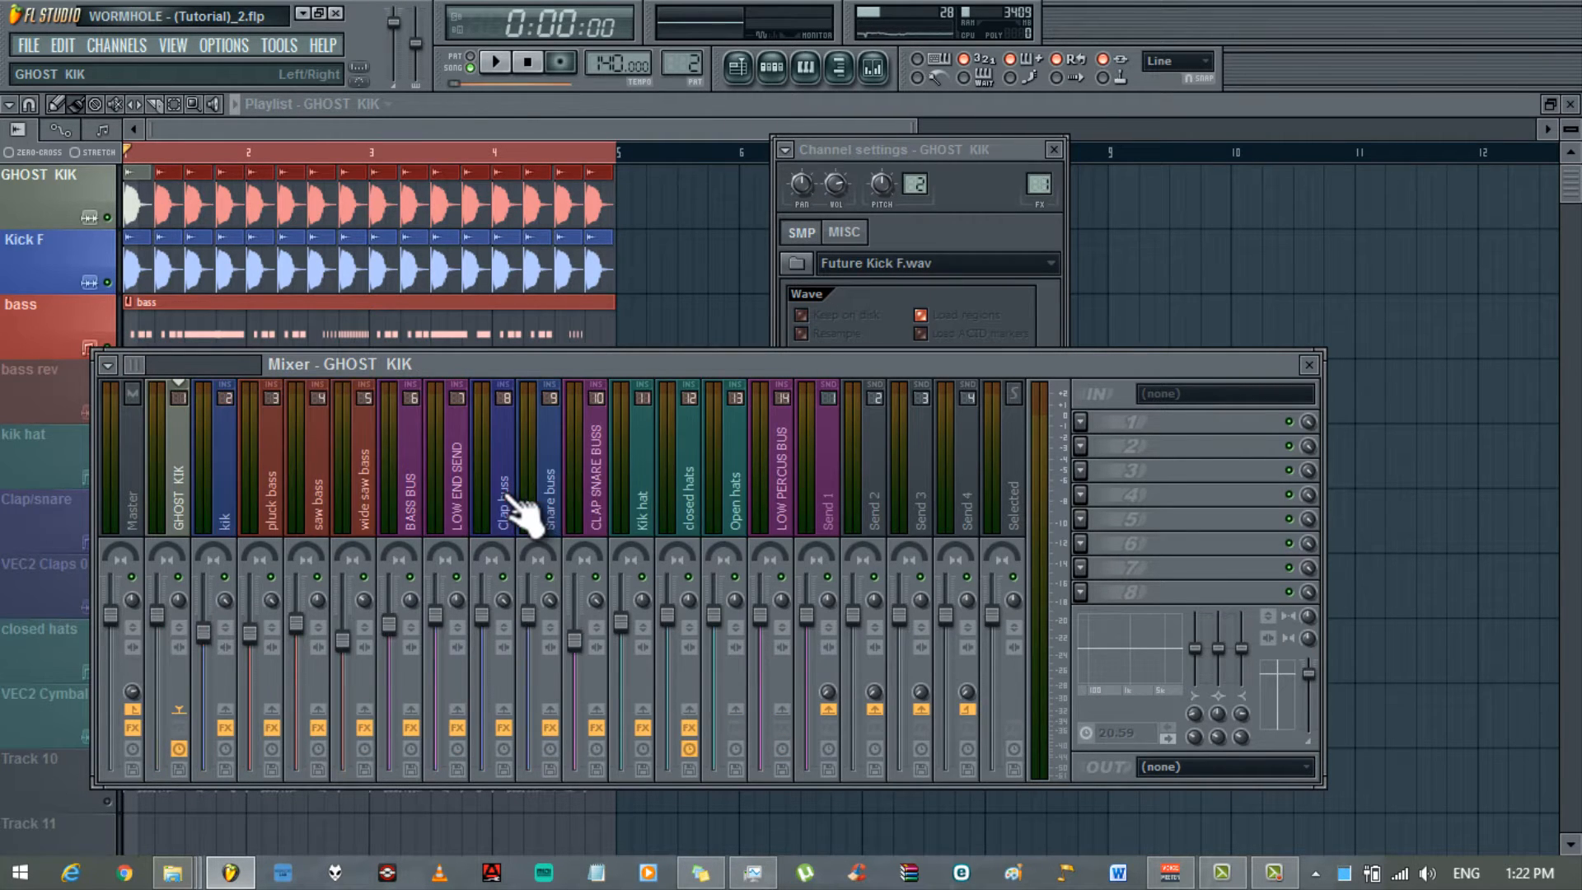
key("alt+Right")
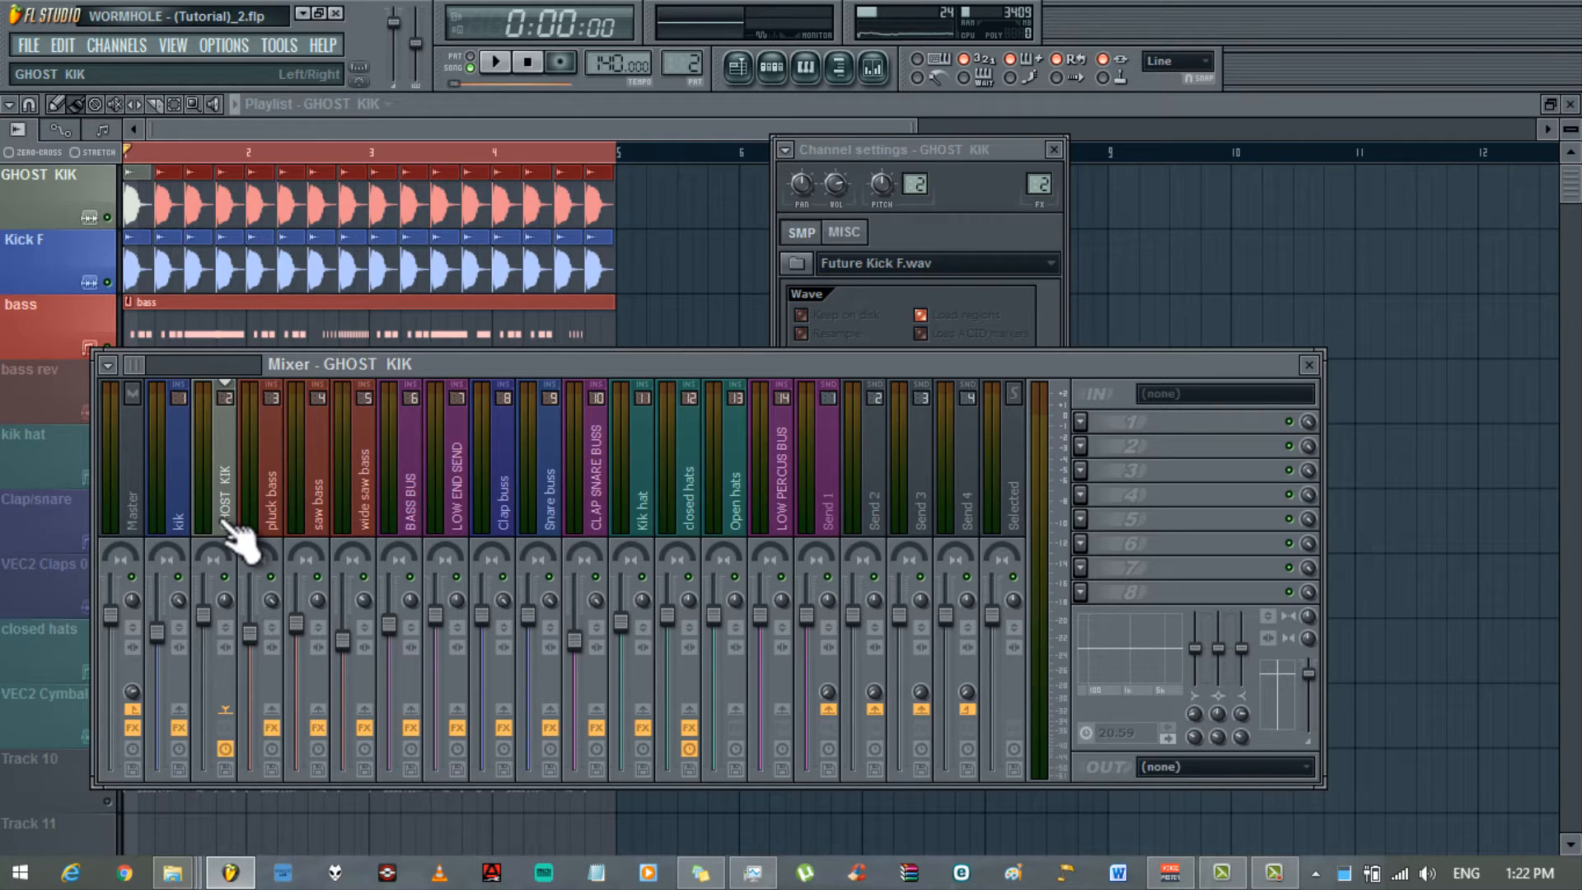
- Sidechain the GHOST KIK mixer track to the BASS BUS track
left_click(174, 519)
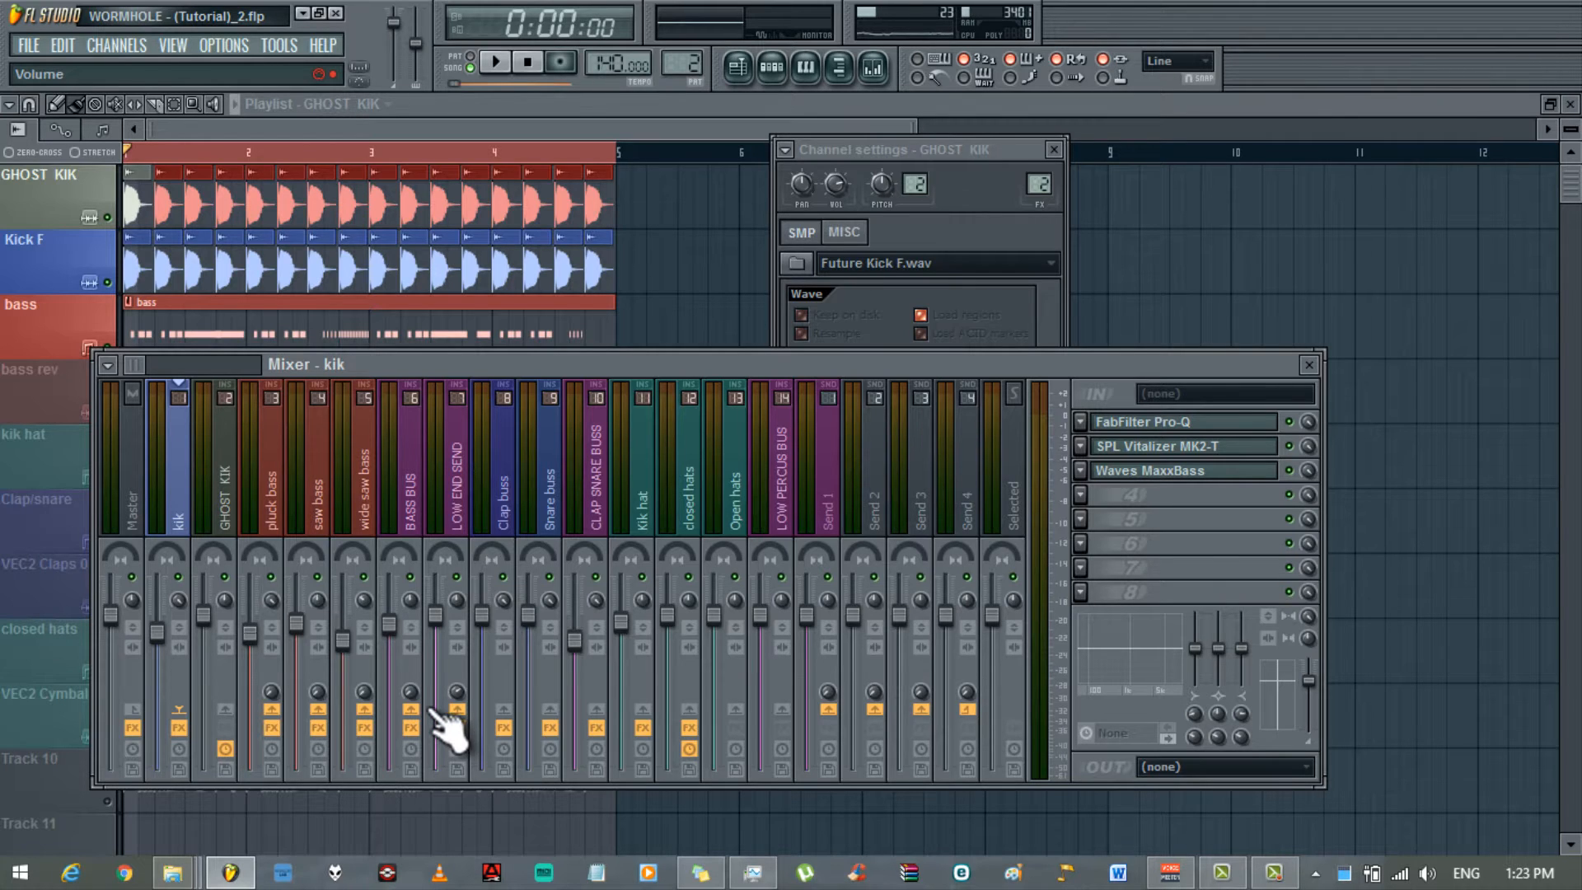
left_click(234, 516)
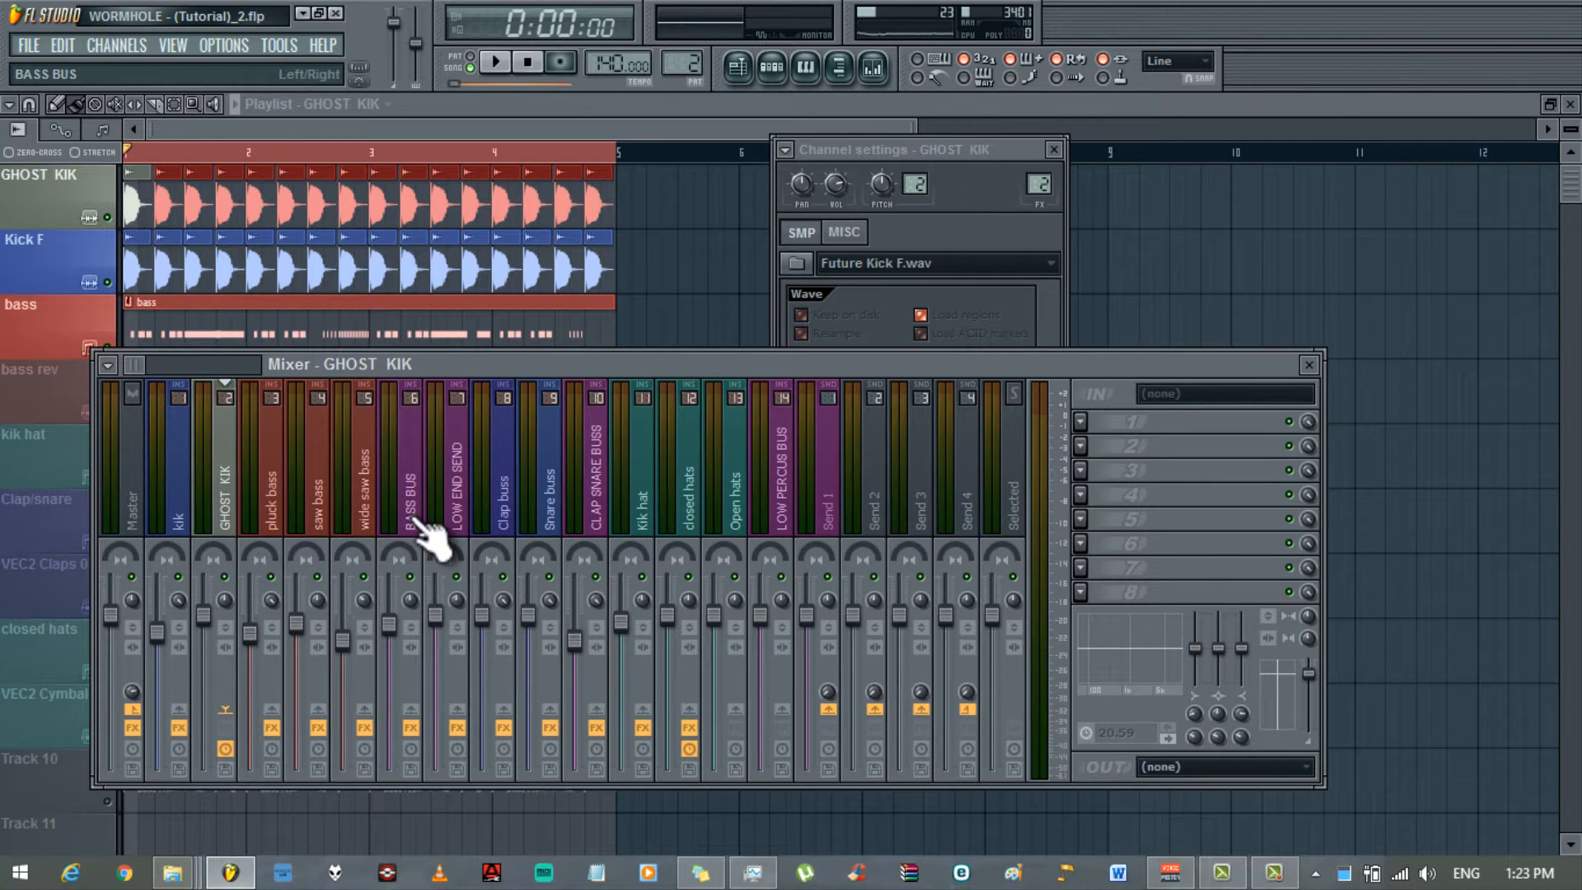
right_click(419, 708)
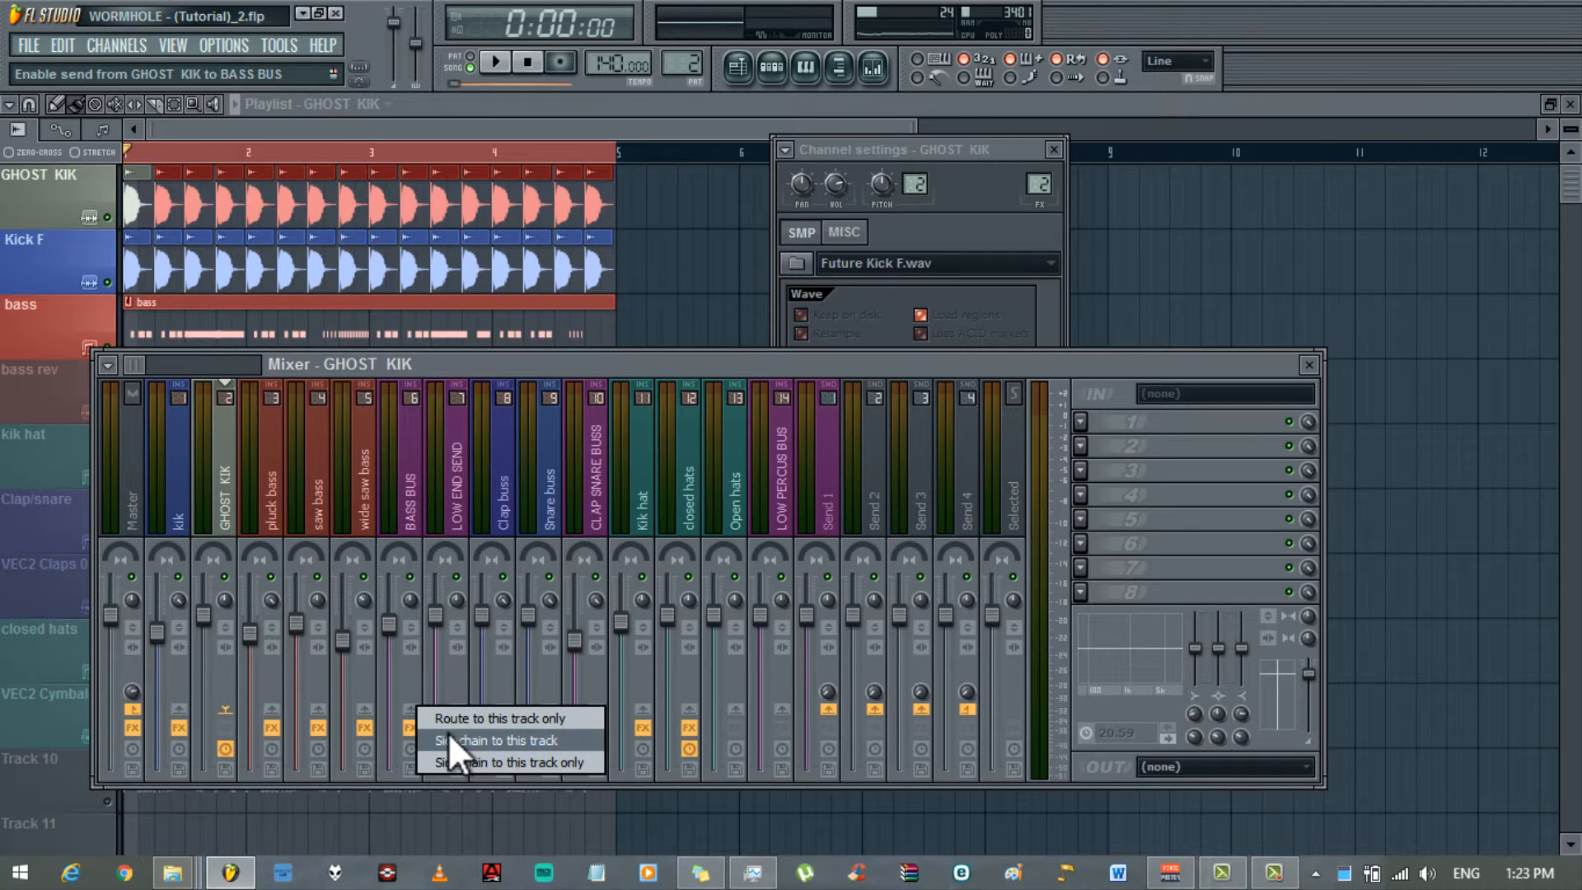
left_click(449, 733)
- Set the sidechain input of the BASS BUS Fruity Limiter to 2 and play the song to test it
left_click(412, 515)
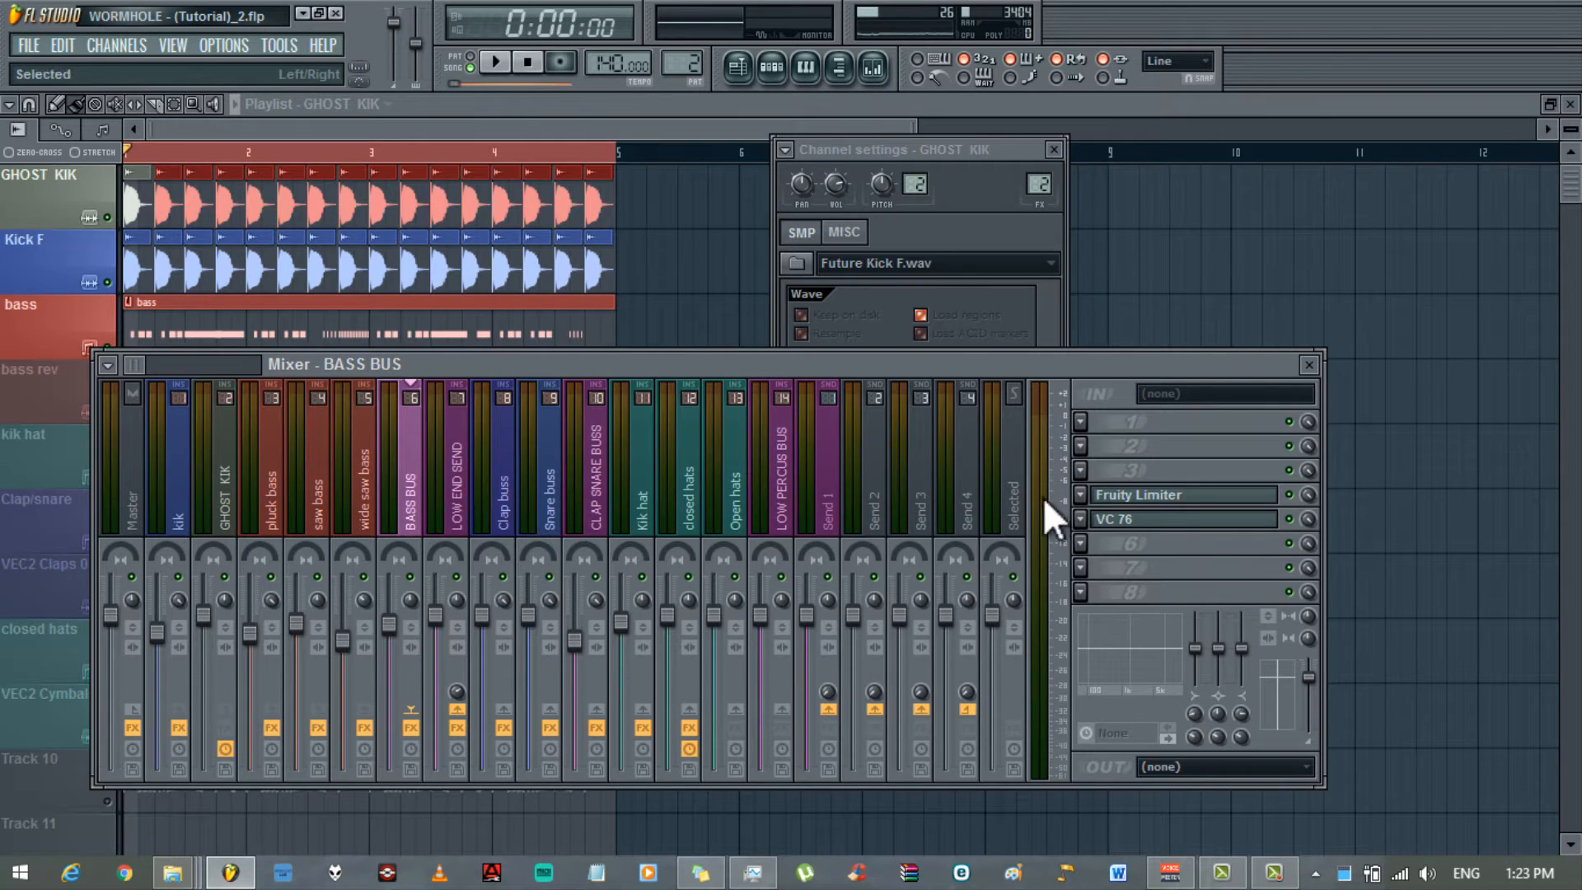
left_click(1137, 496)
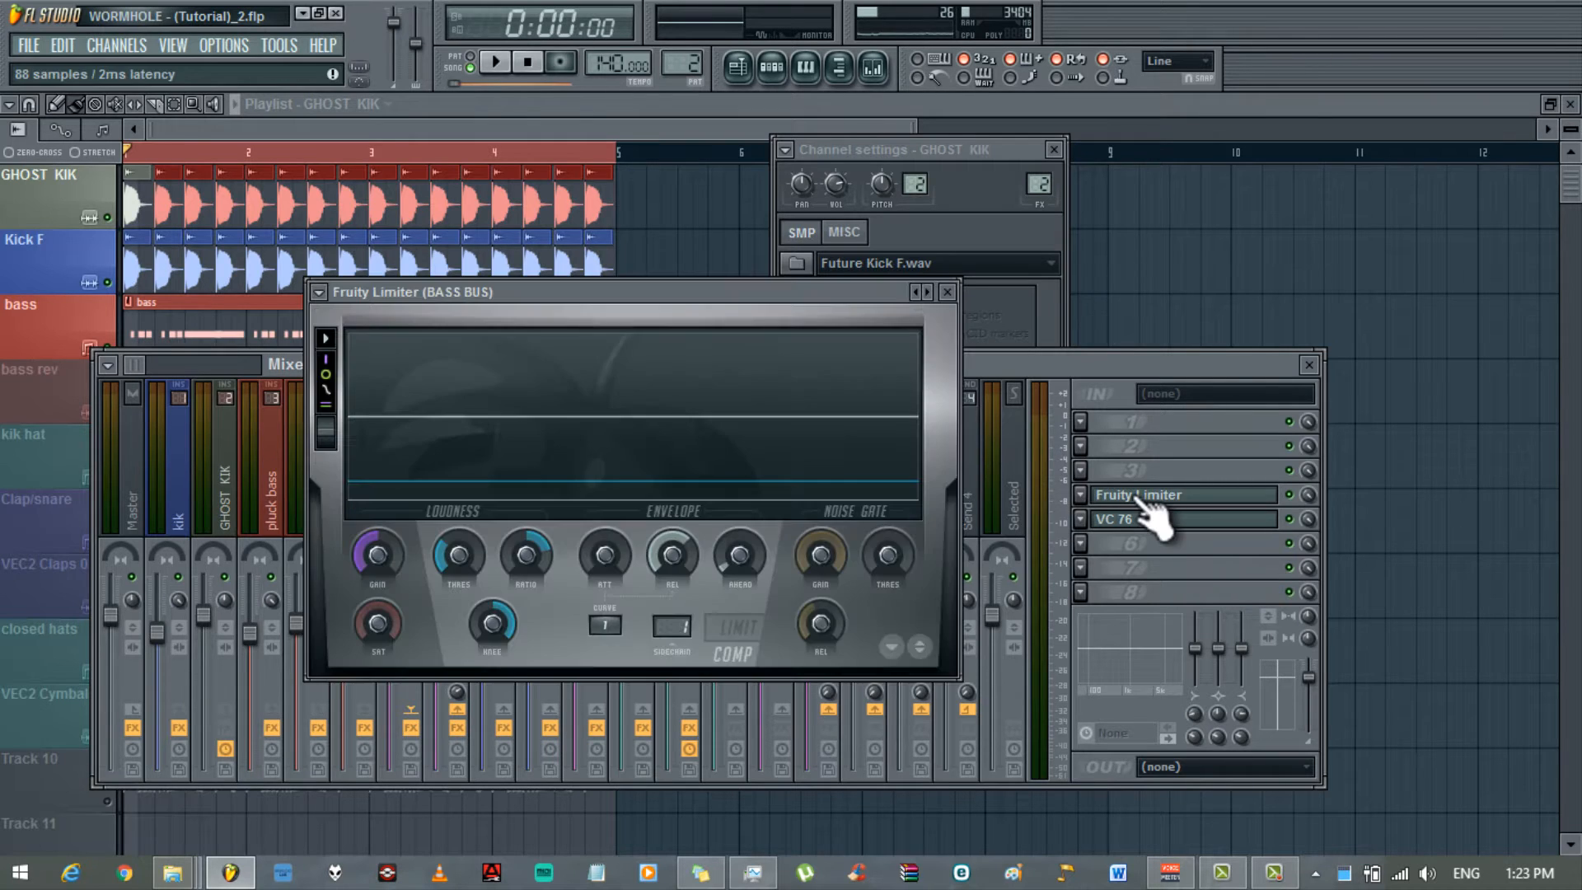
left_click(661, 628)
left_click(717, 687)
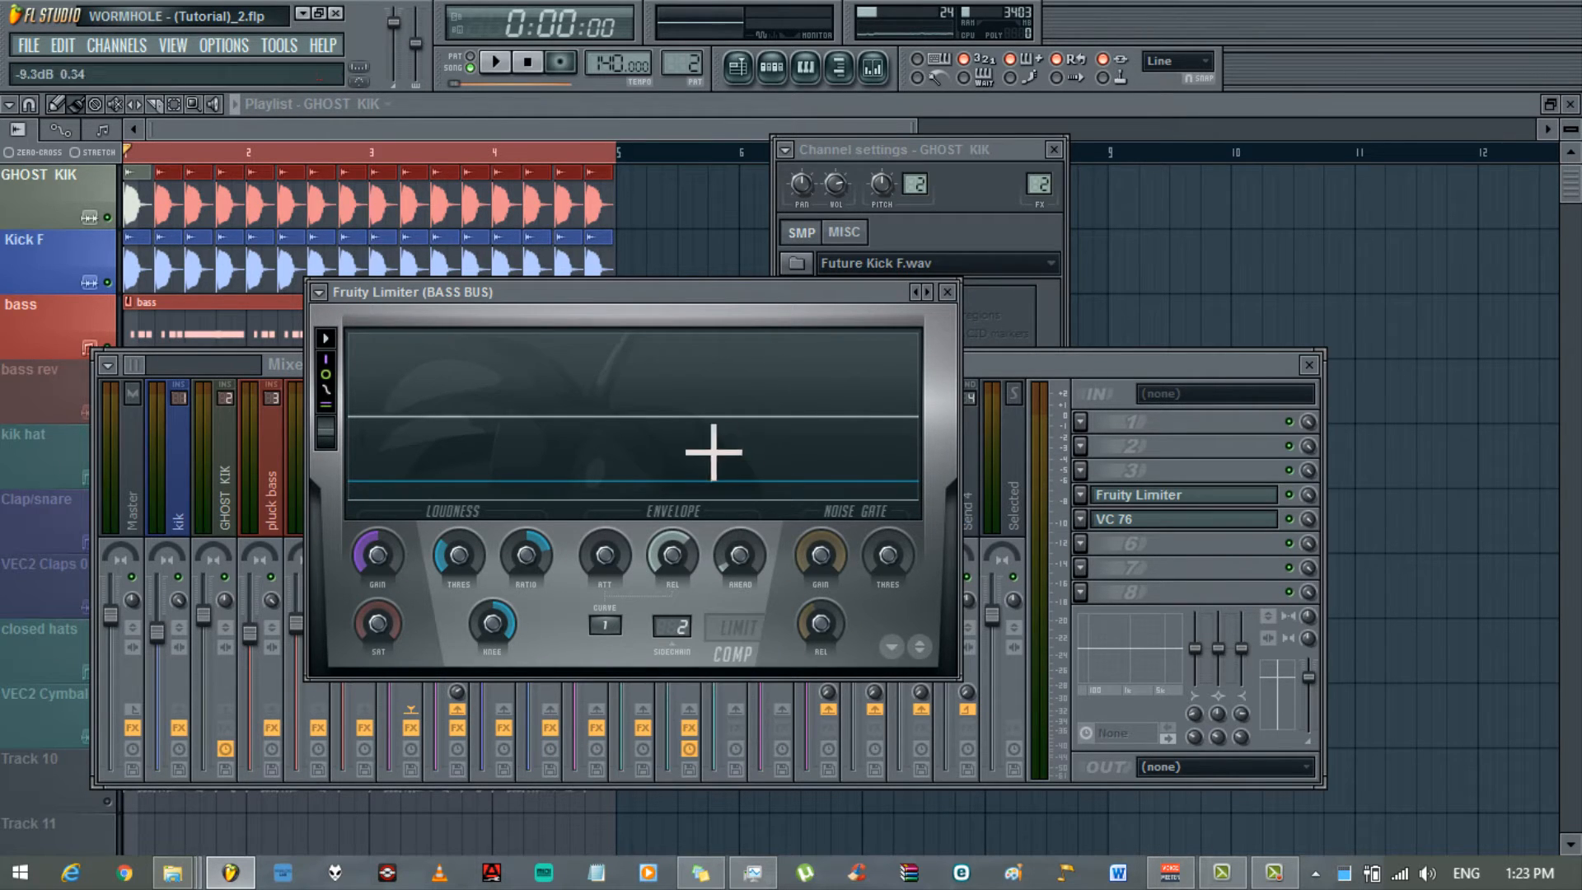
left_click(497, 63)
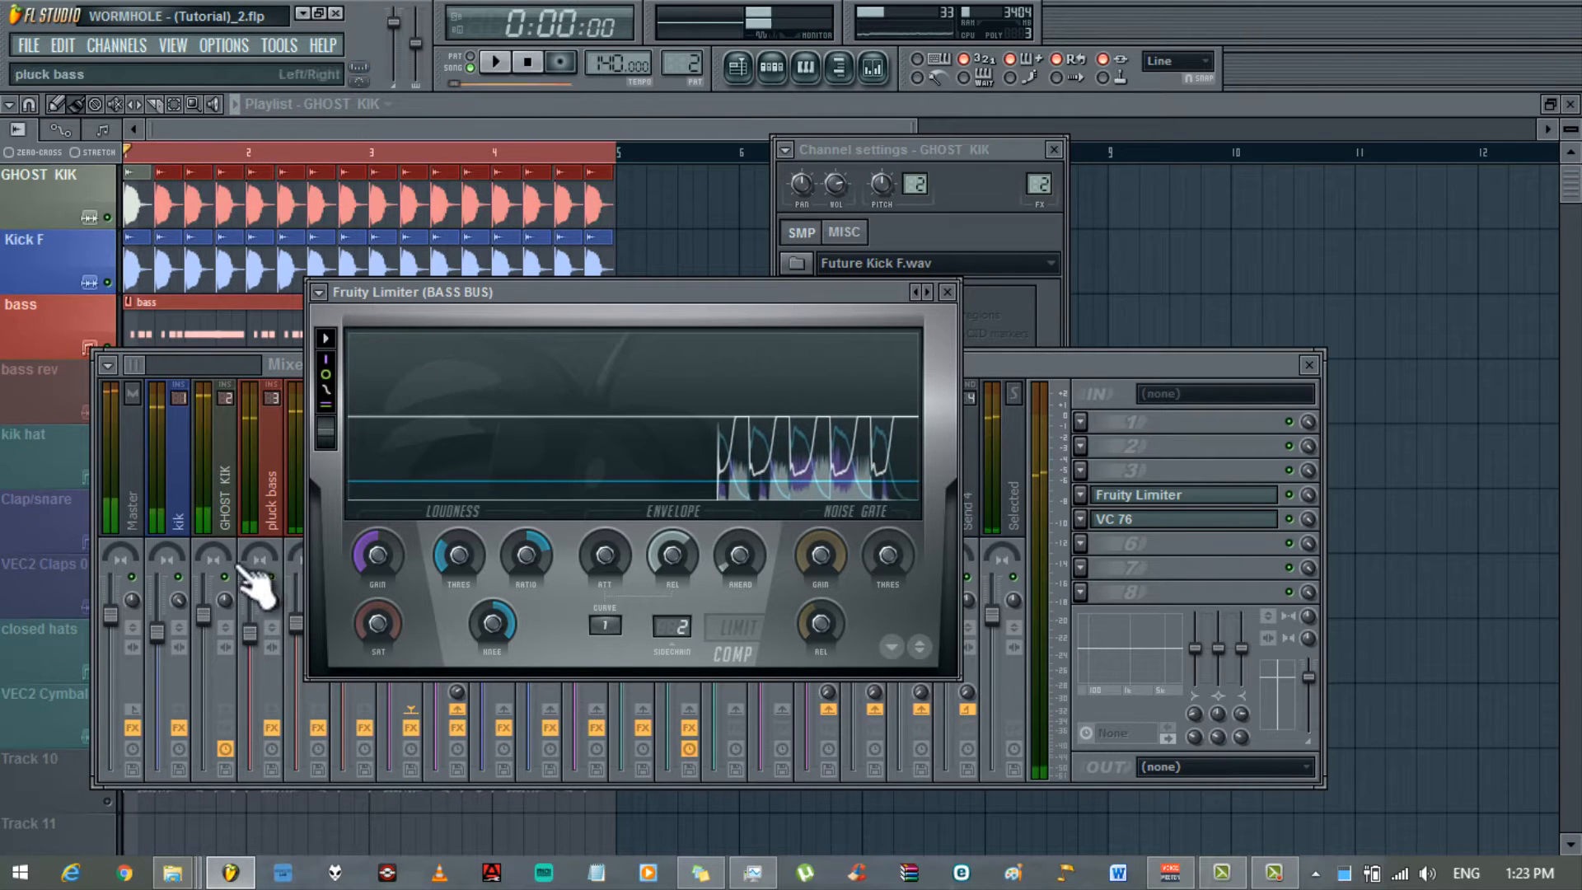
- Stop playback and disable the send from the GHOST KIK mixer track to Master
left_click(213, 540)
key("space")
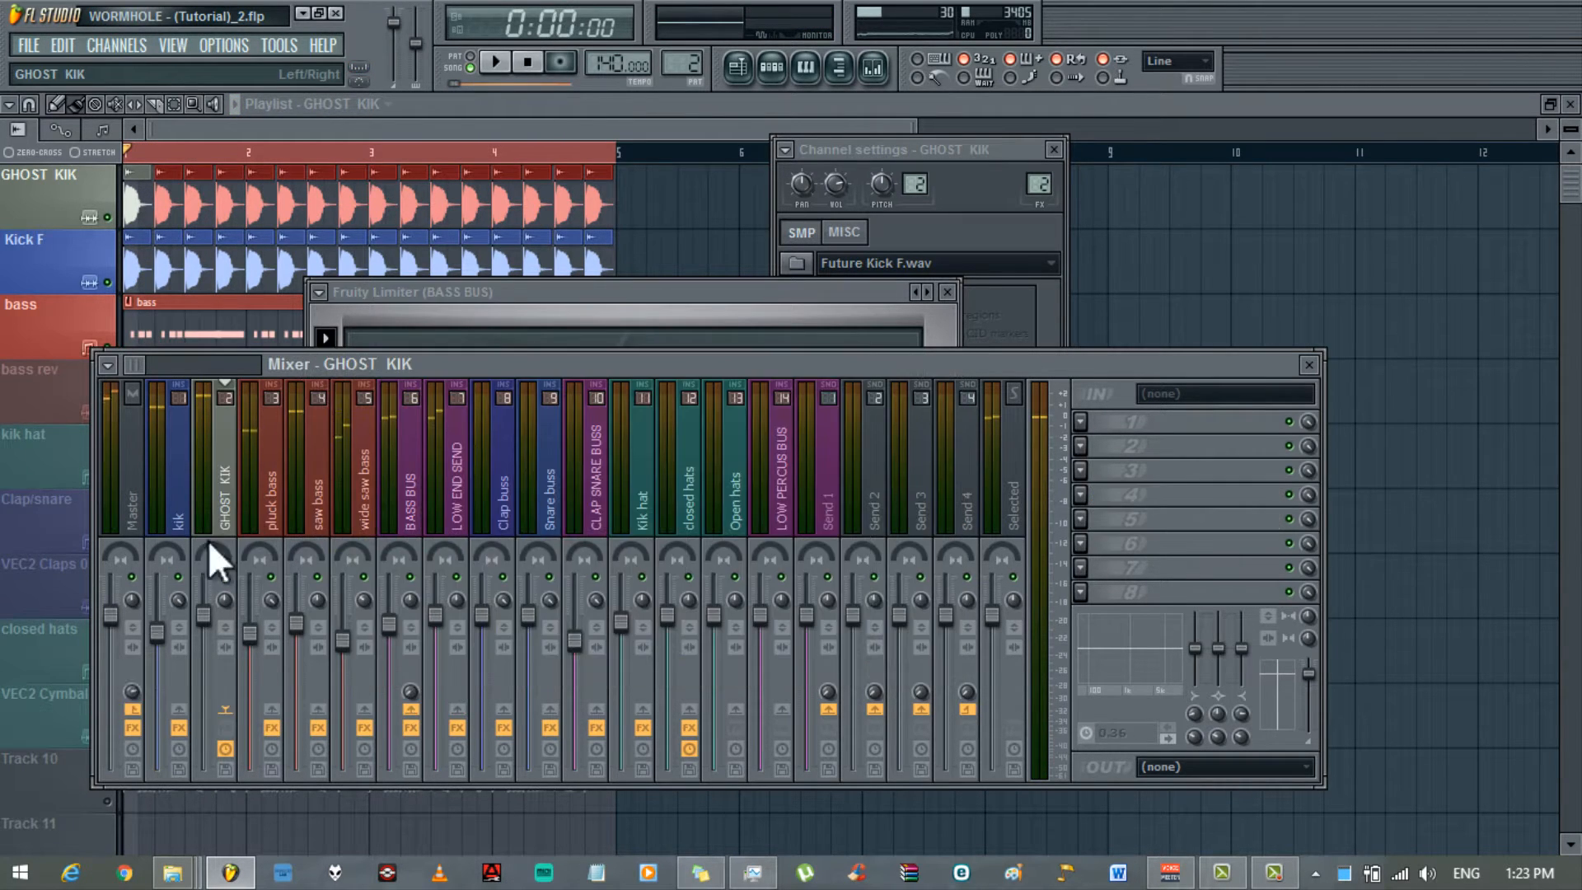
left_click(134, 710)
- Lower the GHOST KIK volume fader to about -4 dB during playback and briefly solo the track to check it
left_click(497, 63)
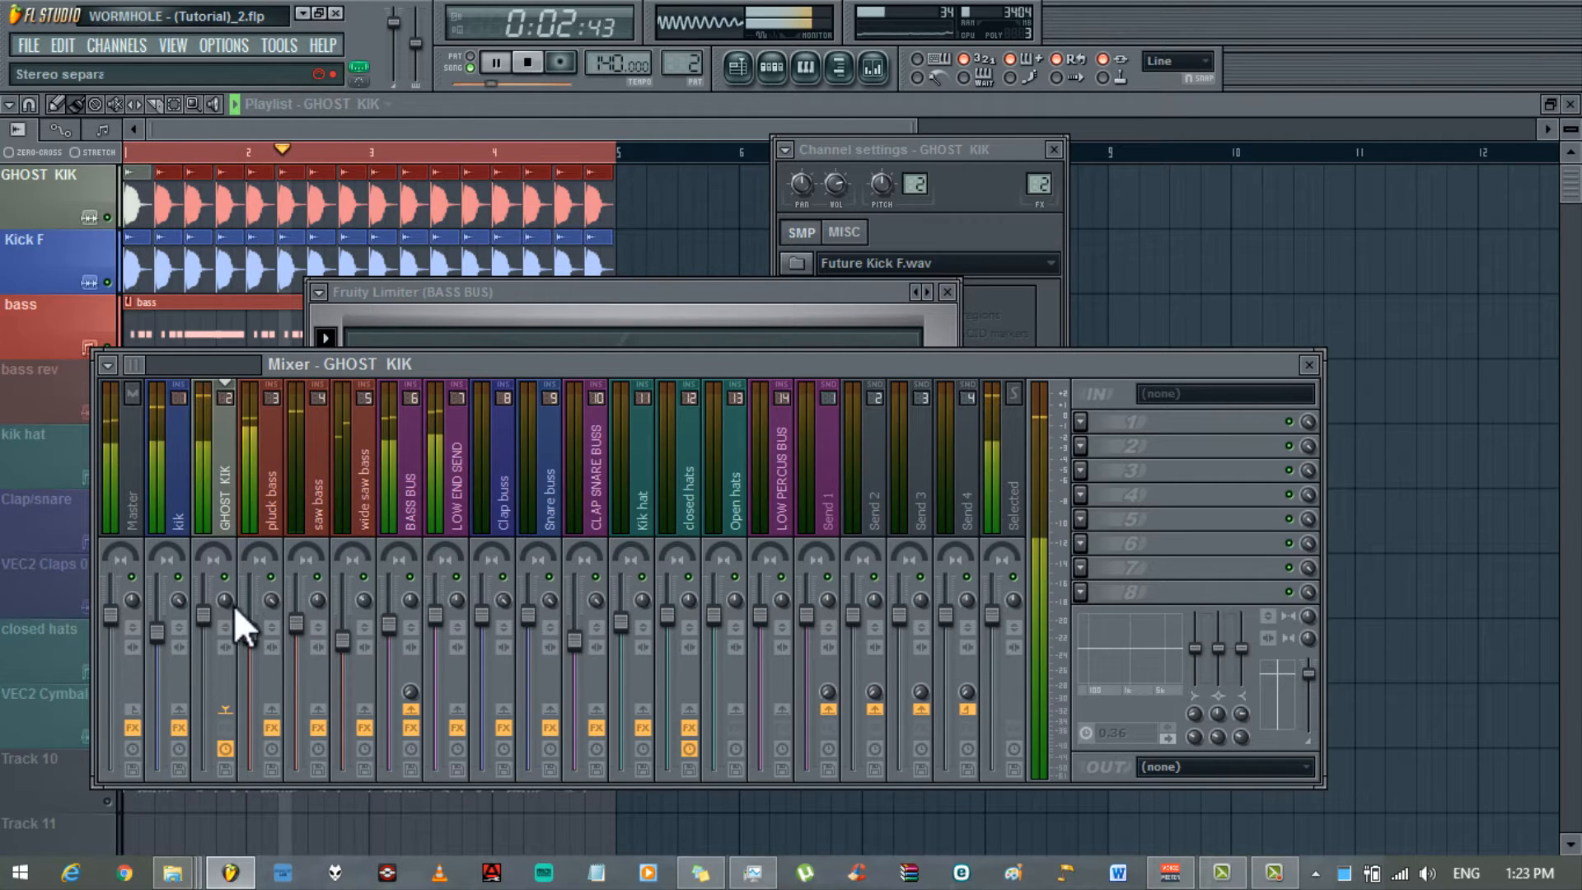
left_click_drag(203, 618, 212, 706)
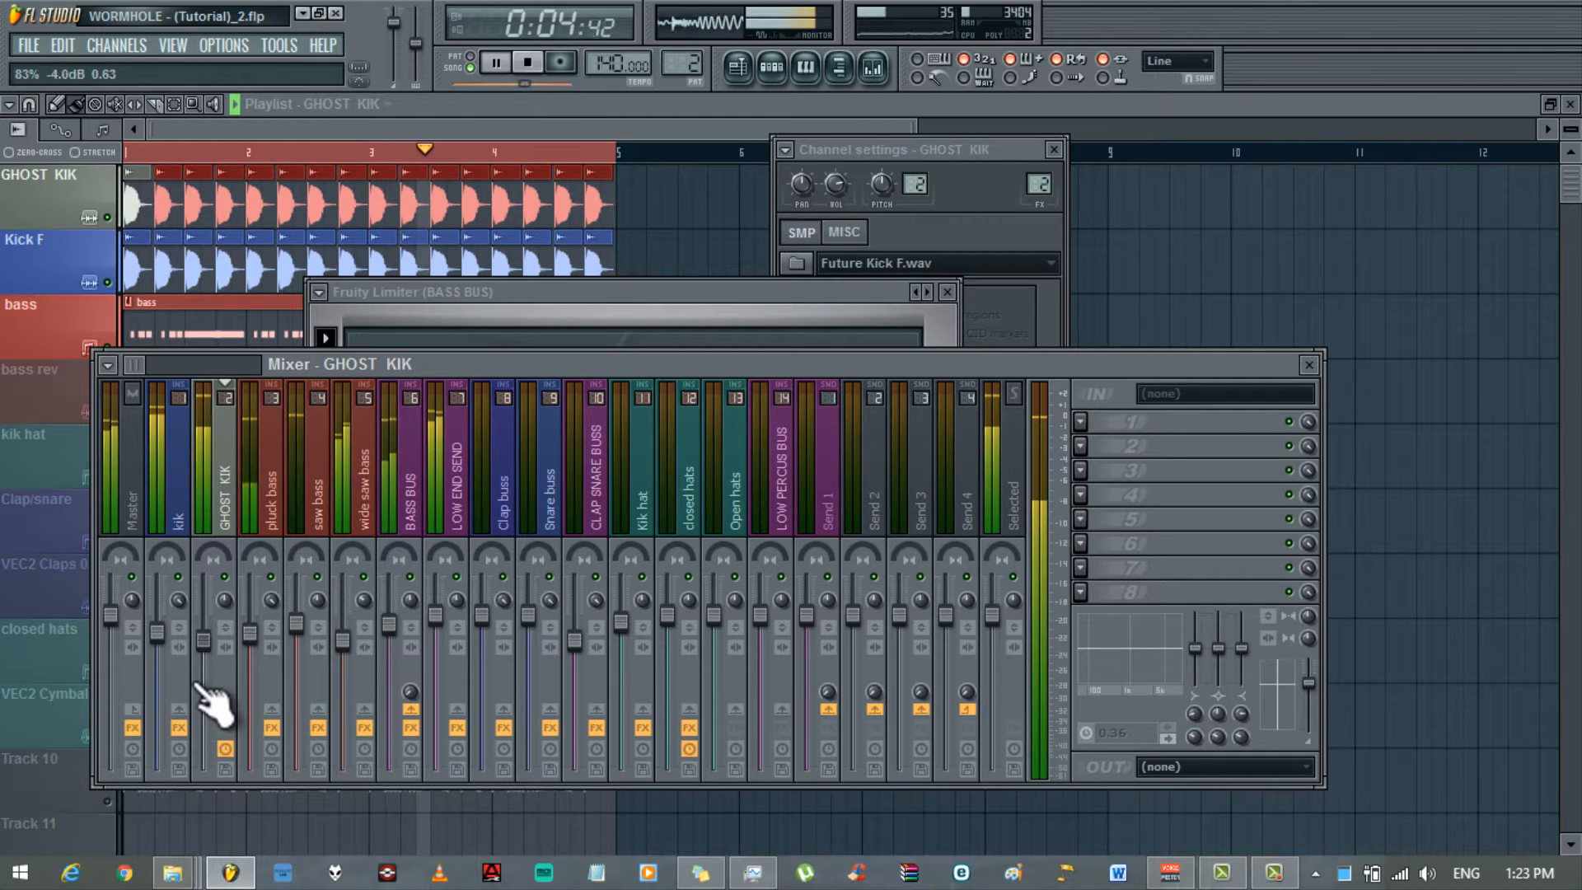
right_click(224, 578)
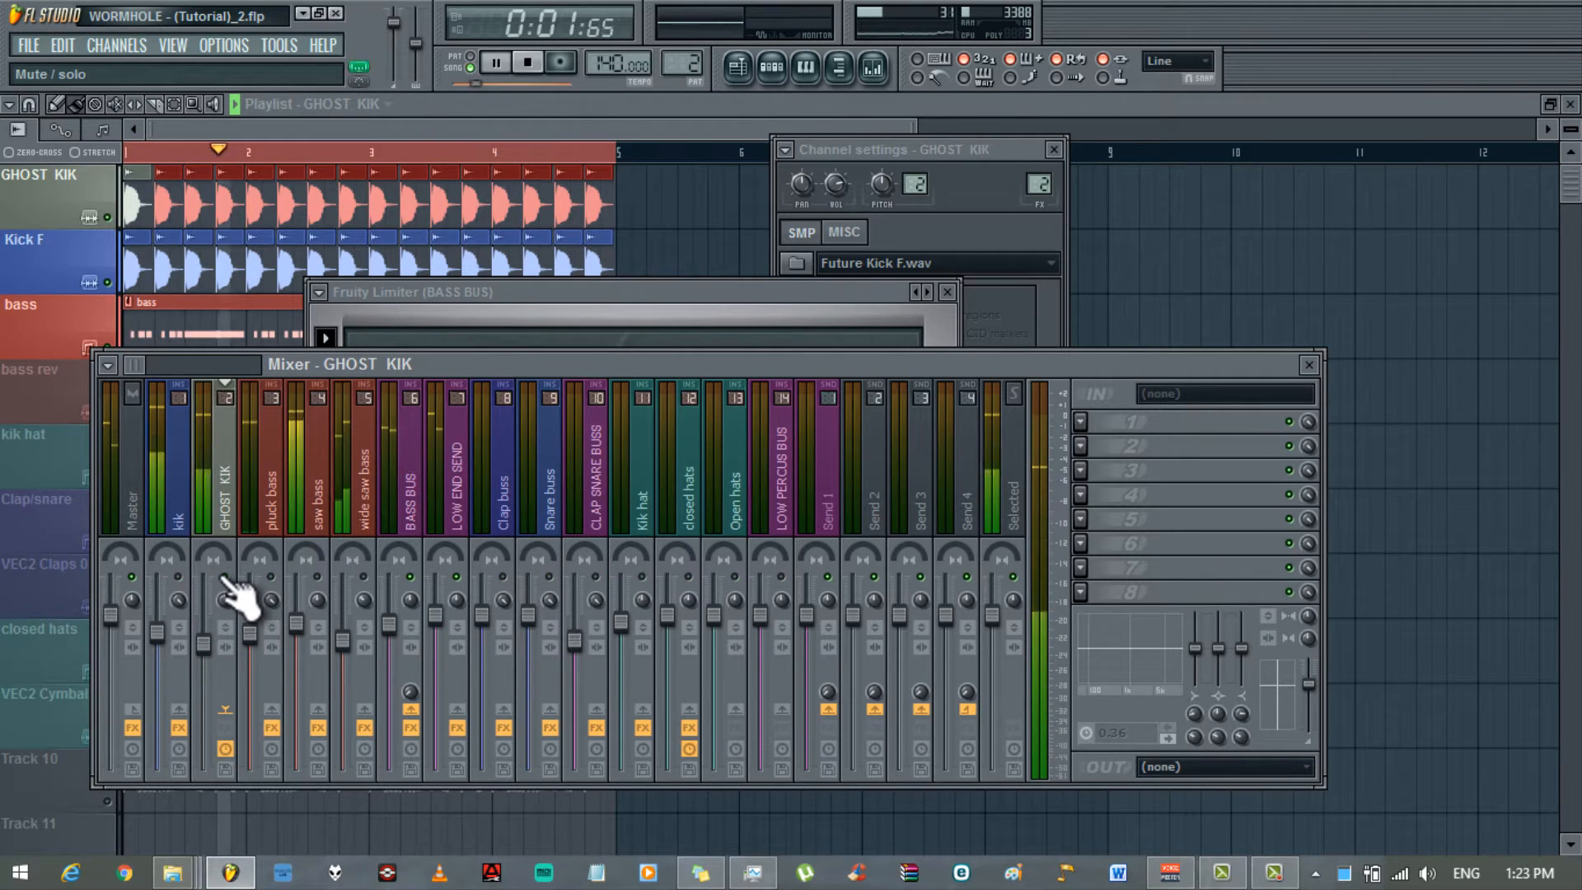
right_click(224, 577)
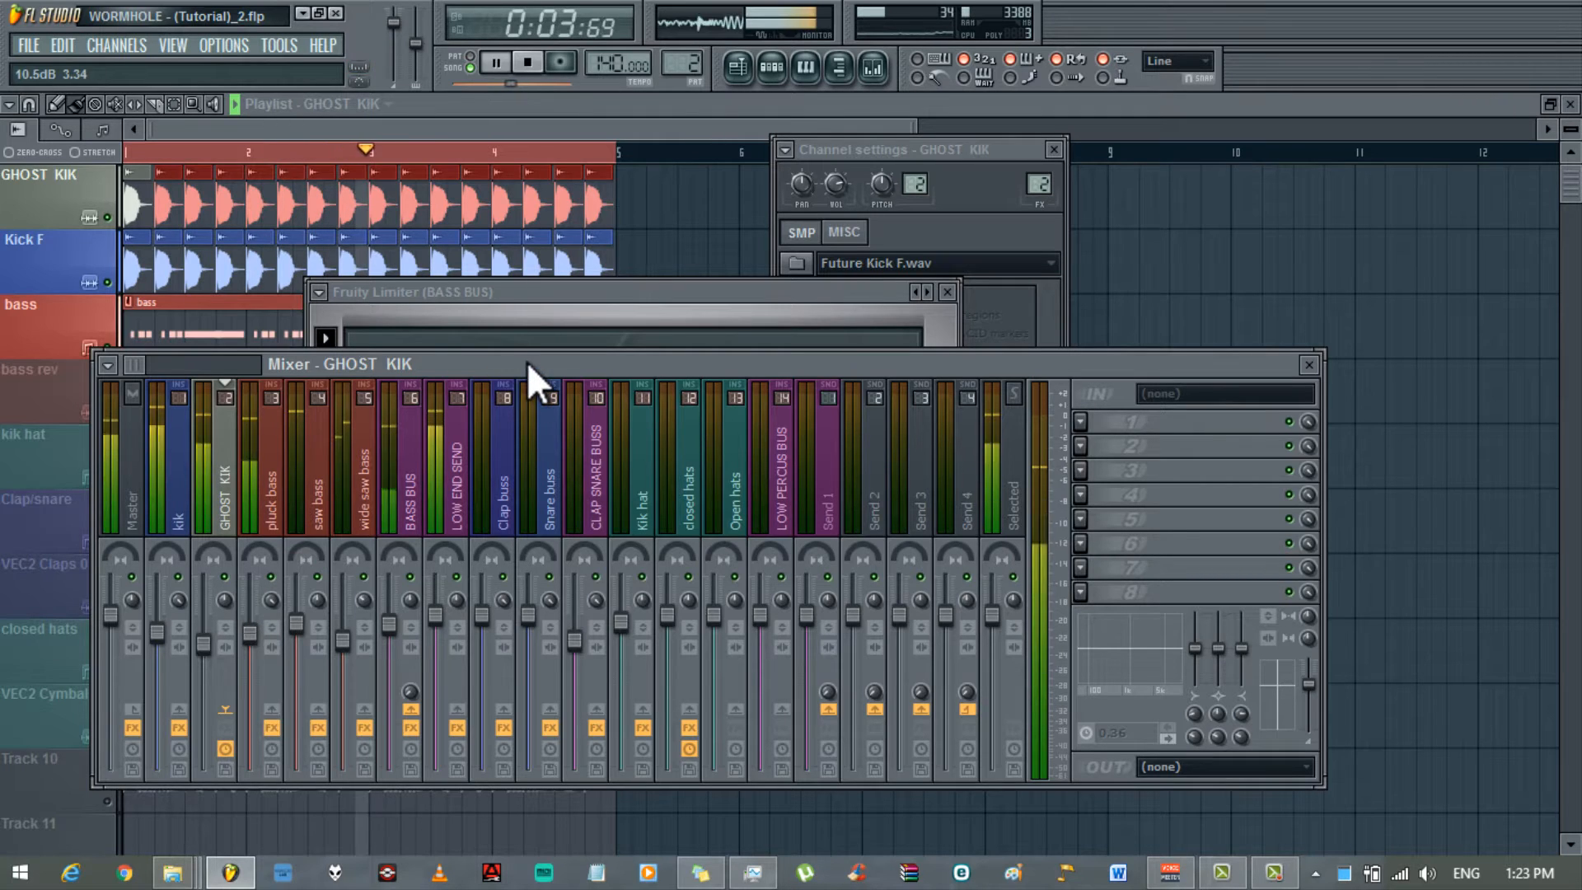
- Stop playback and look through the wide saw bass, saw bass and pluck bass mixer tracks
left_click(380, 532)
key("space")
key("Left")
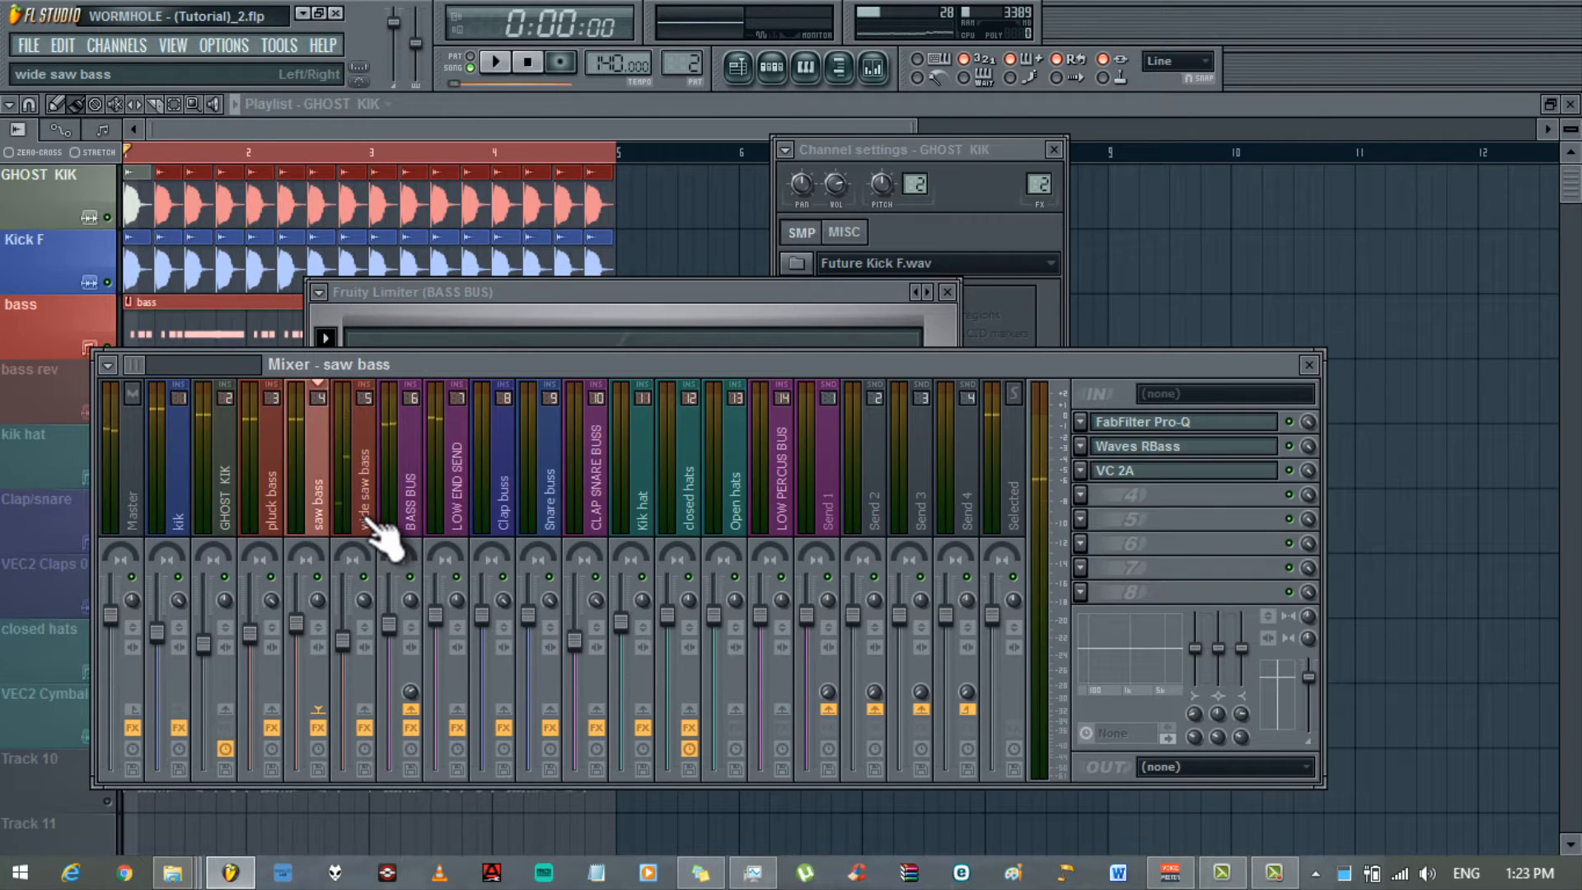
key("Left")
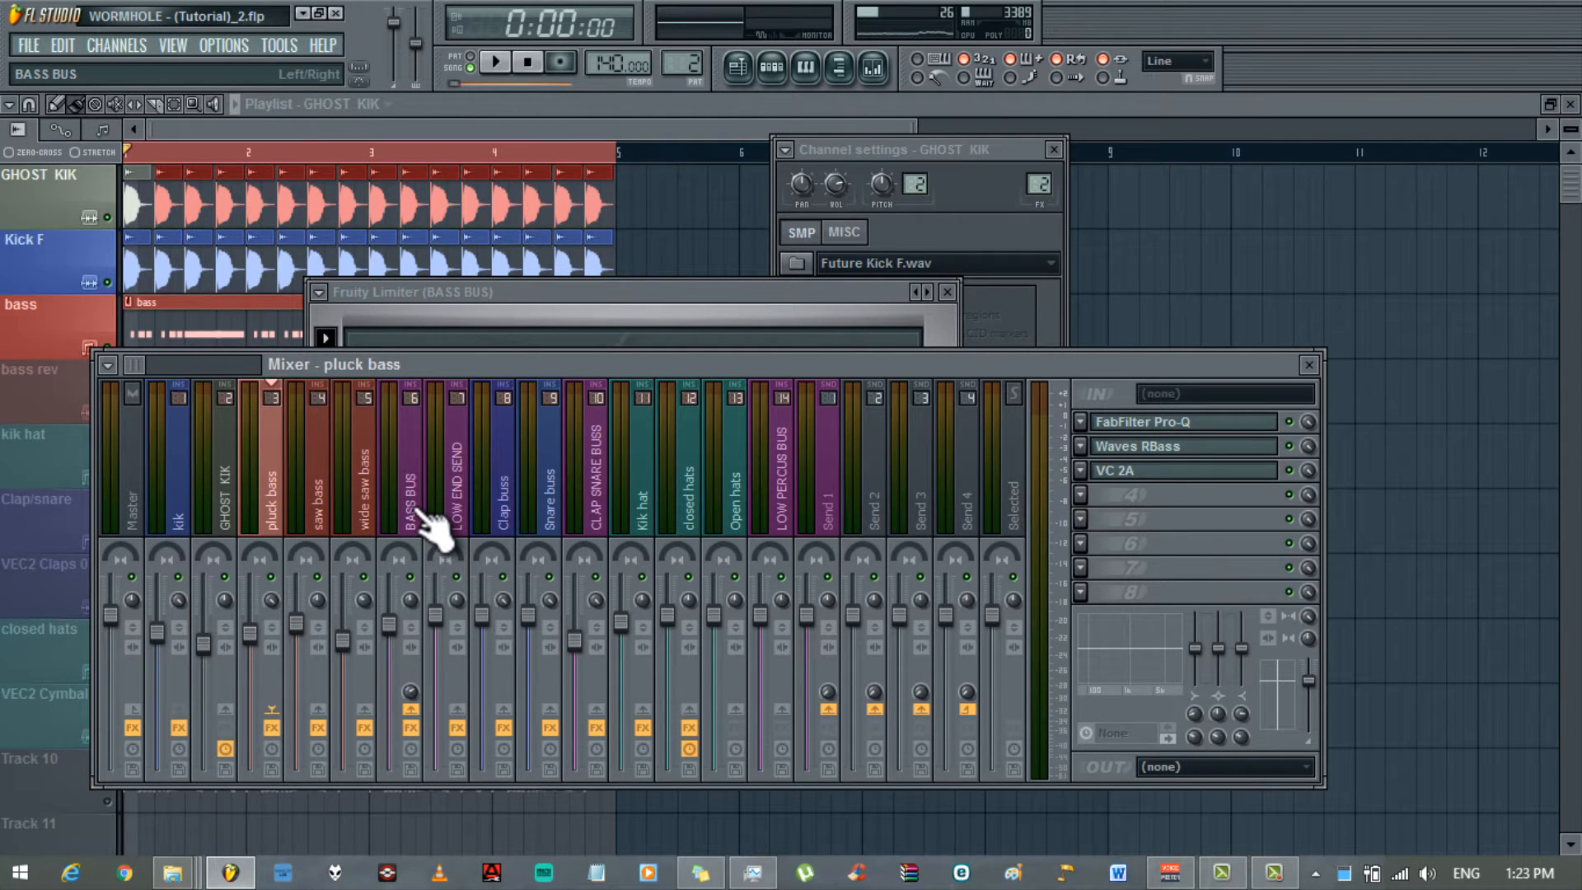
- Rename the empty mixer track Insert 17 as LOW BASS BUS and colour it purple
key("Right")
key("Right")
key("Right")
key("Right")
key("Right")
key("Right")
key("Right")
key("Right")
key("Right")
key("Right")
key("Right")
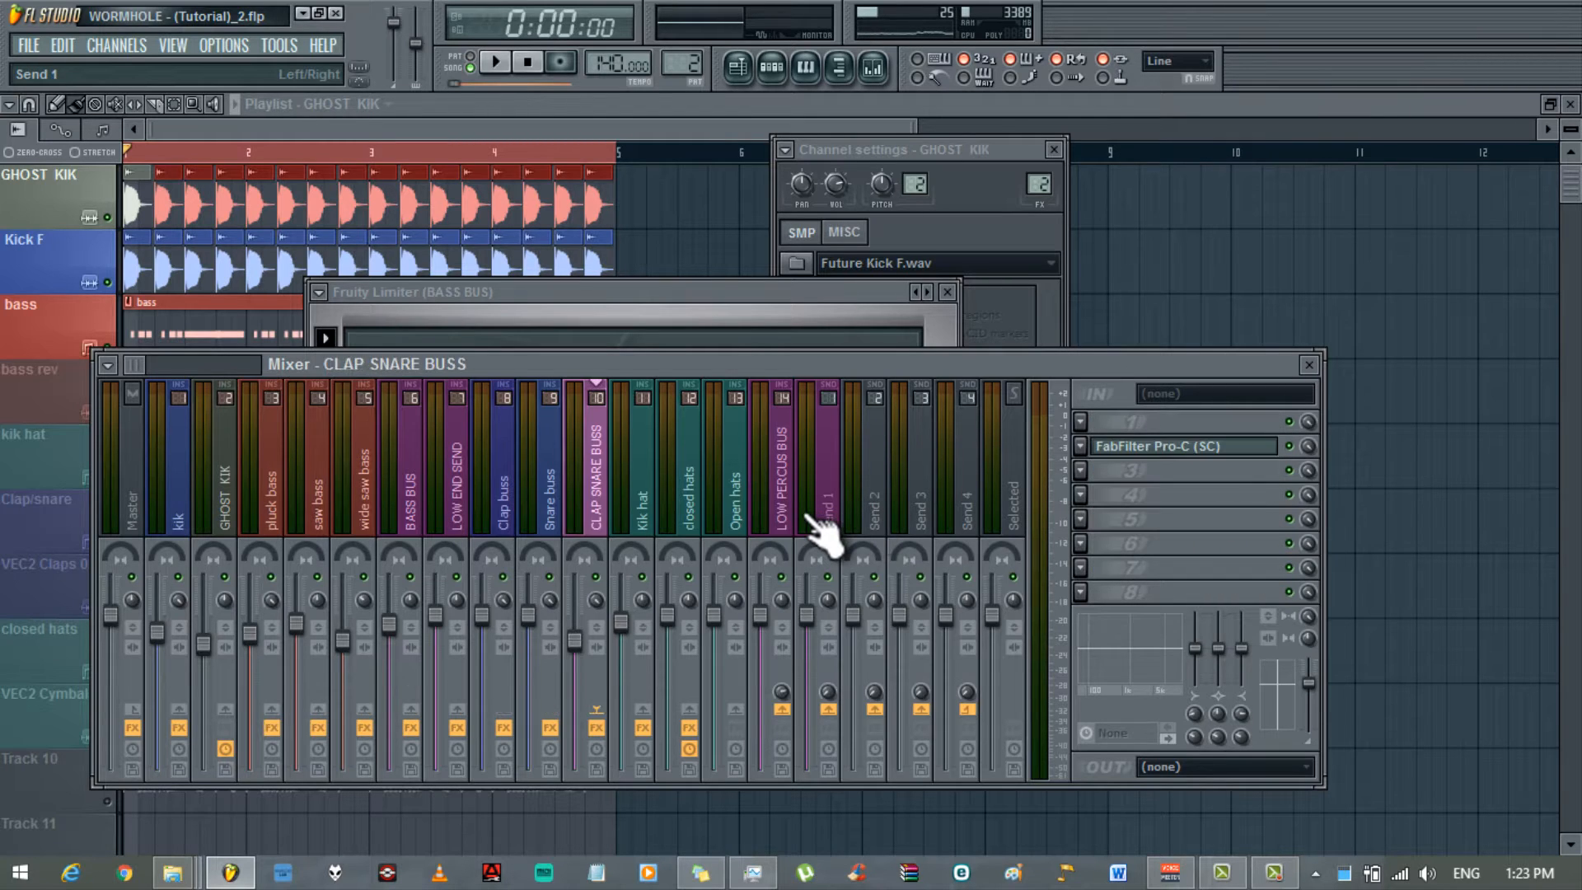
key("Right")
key("Right")
key("Right")
right_click(806, 531)
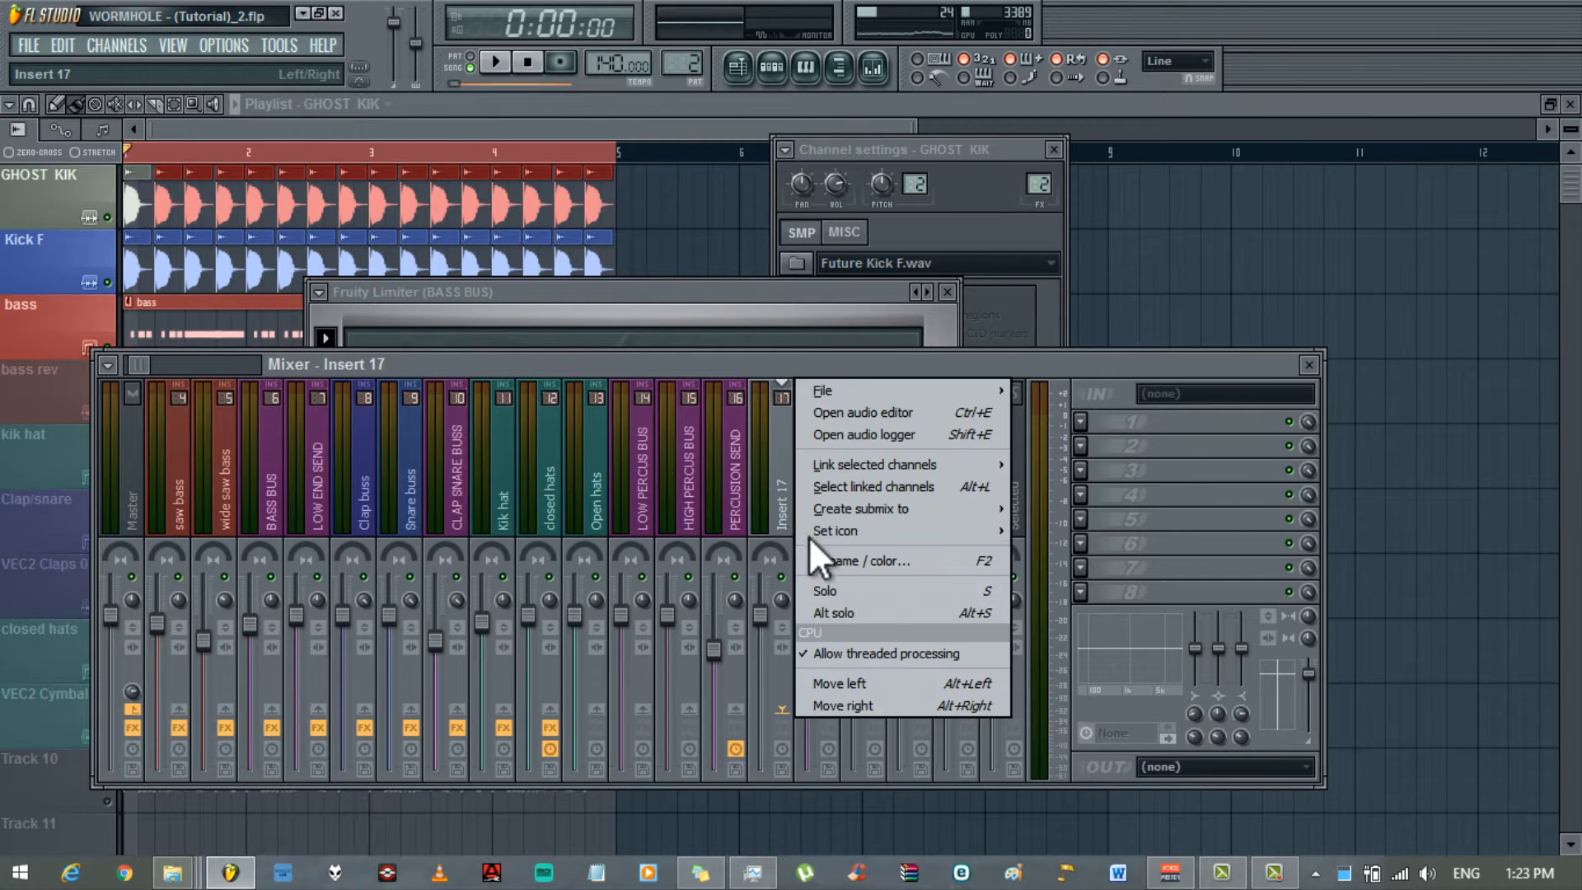
left_click(824, 562)
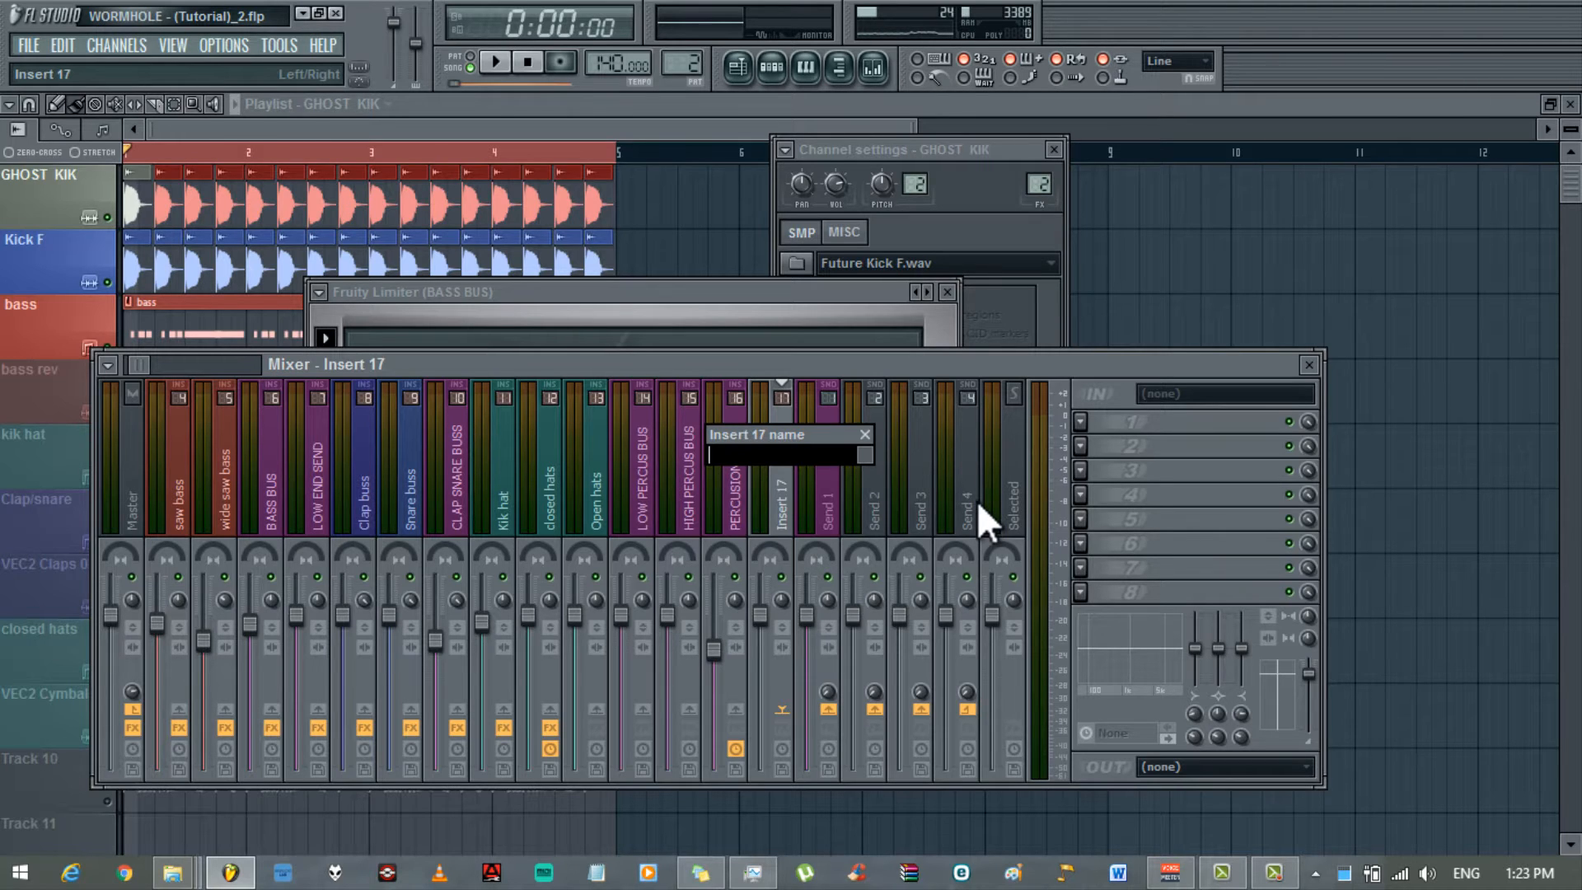
type("LOW BASS BUS")
left_click(865, 455)
left_click(863, 634)
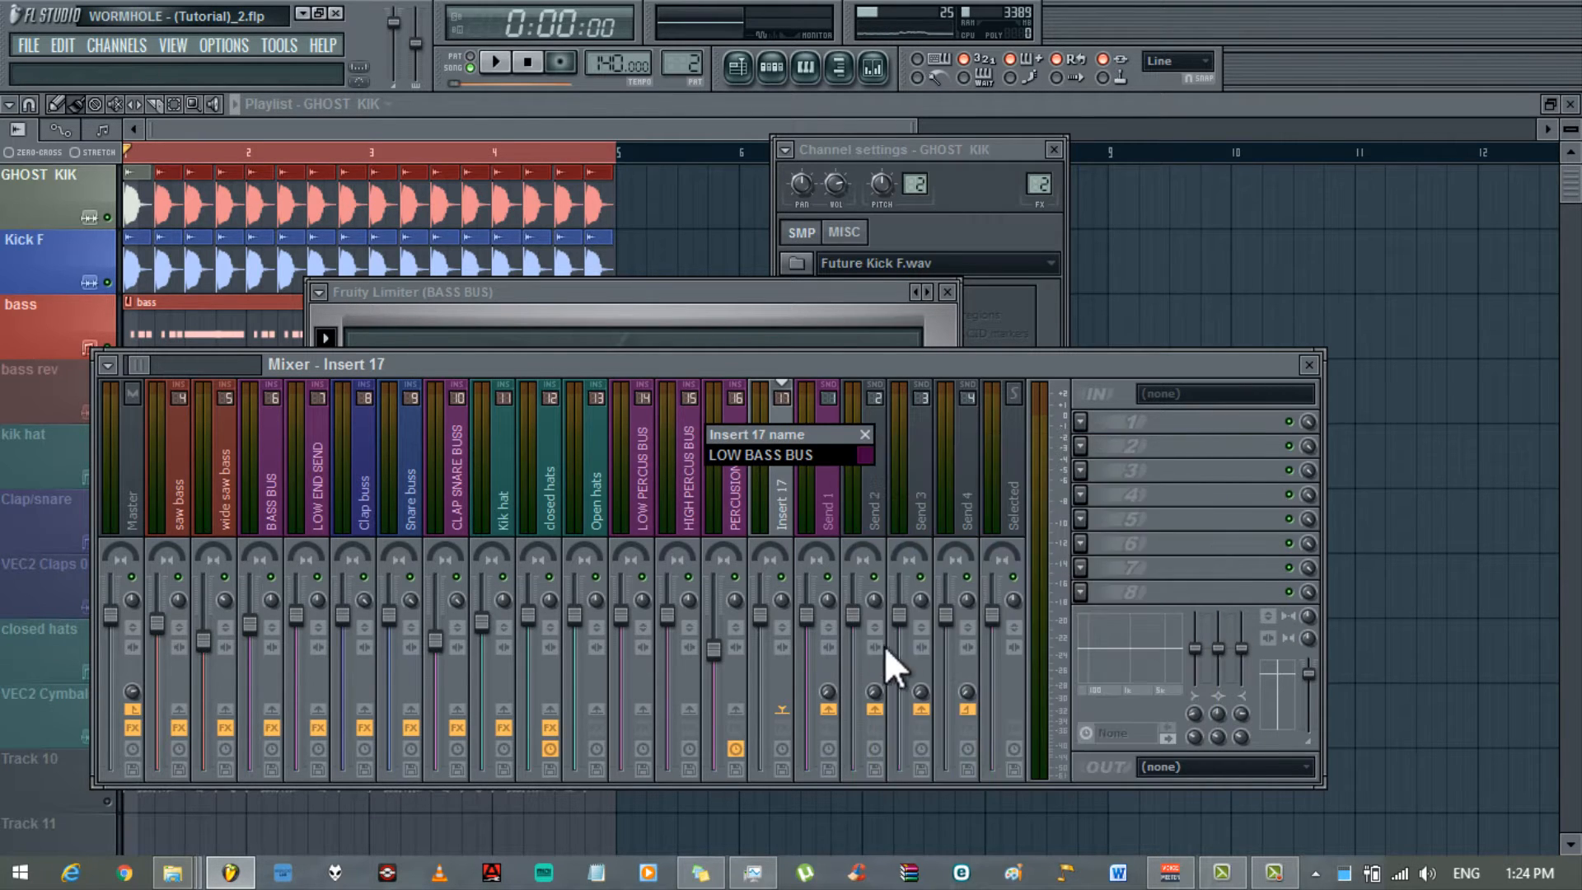
key("Return")
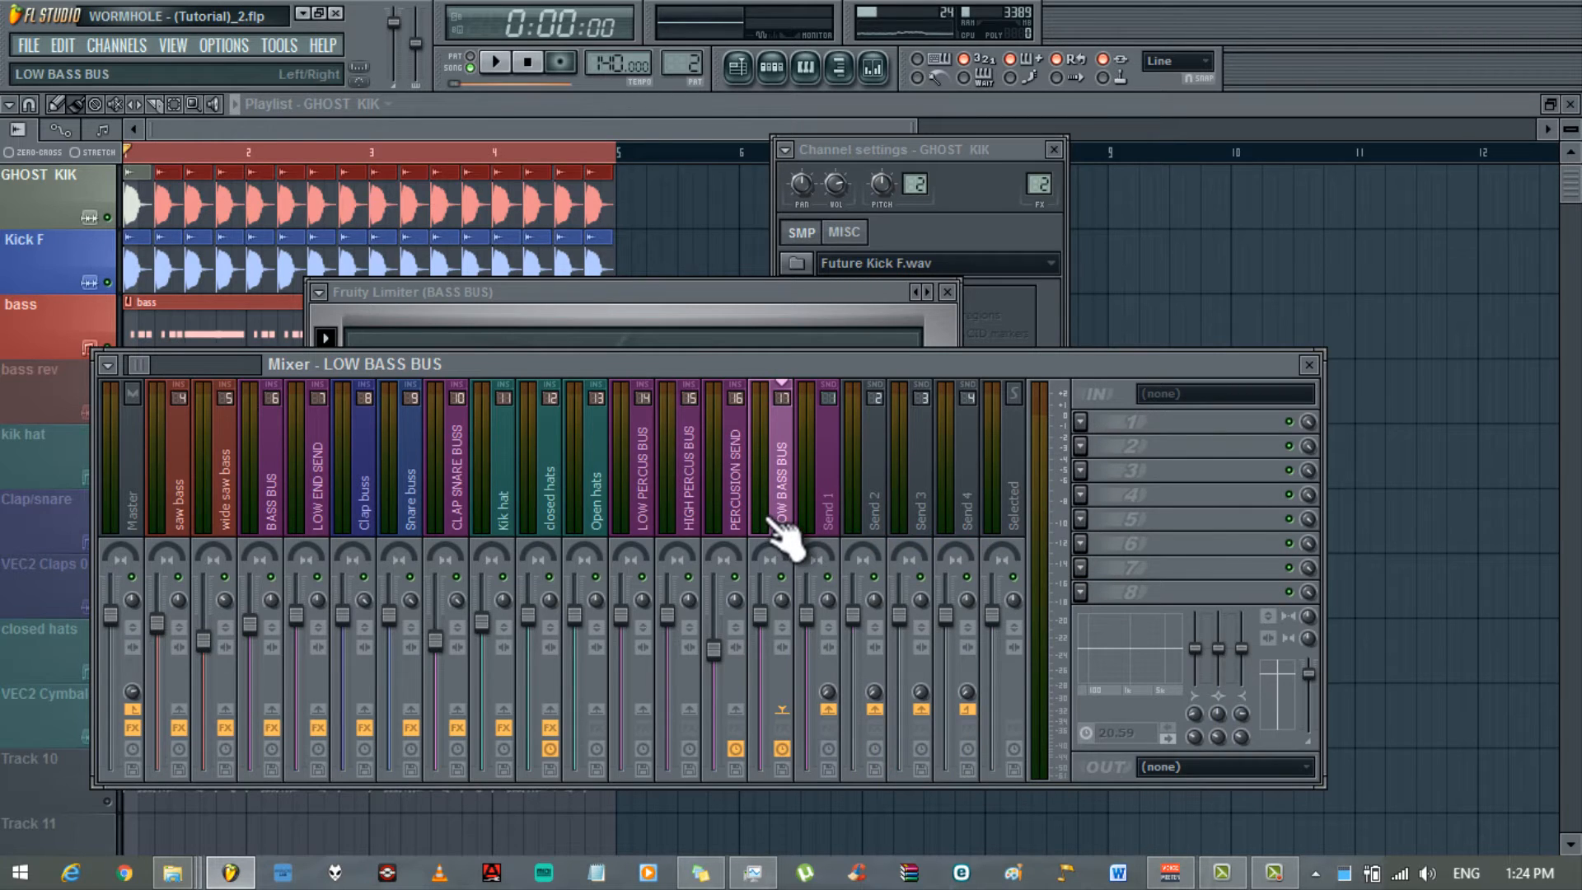
- Move the LOW BASS BUS mixer track to insert 6, between wide saw bass and BASS BUS
scroll(709, 540, "up", 14)
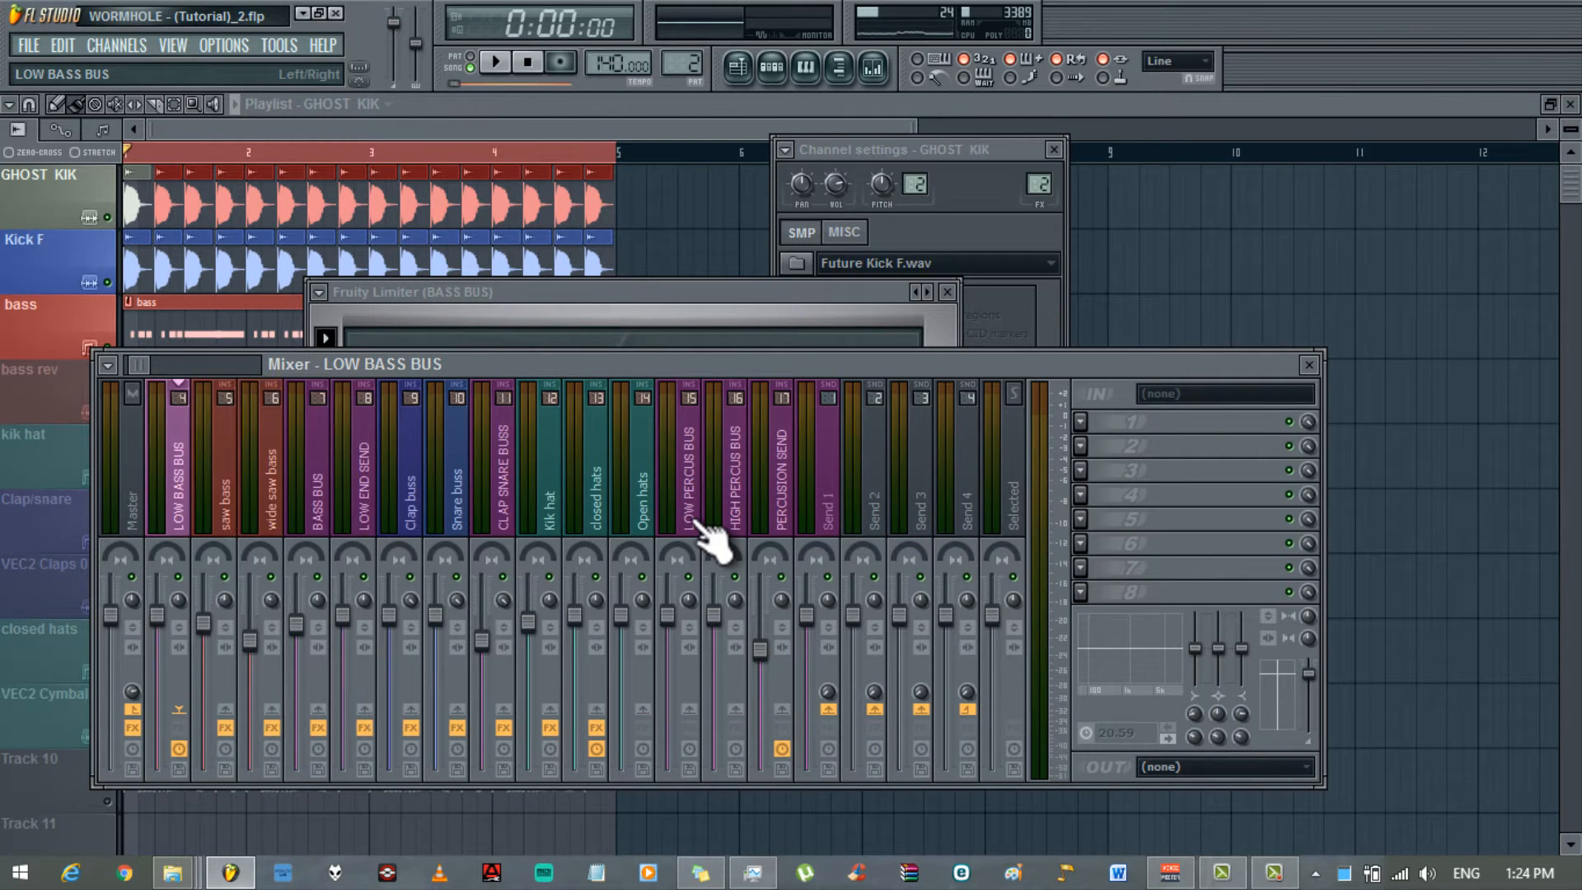
scroll(709, 540, "down", 3)
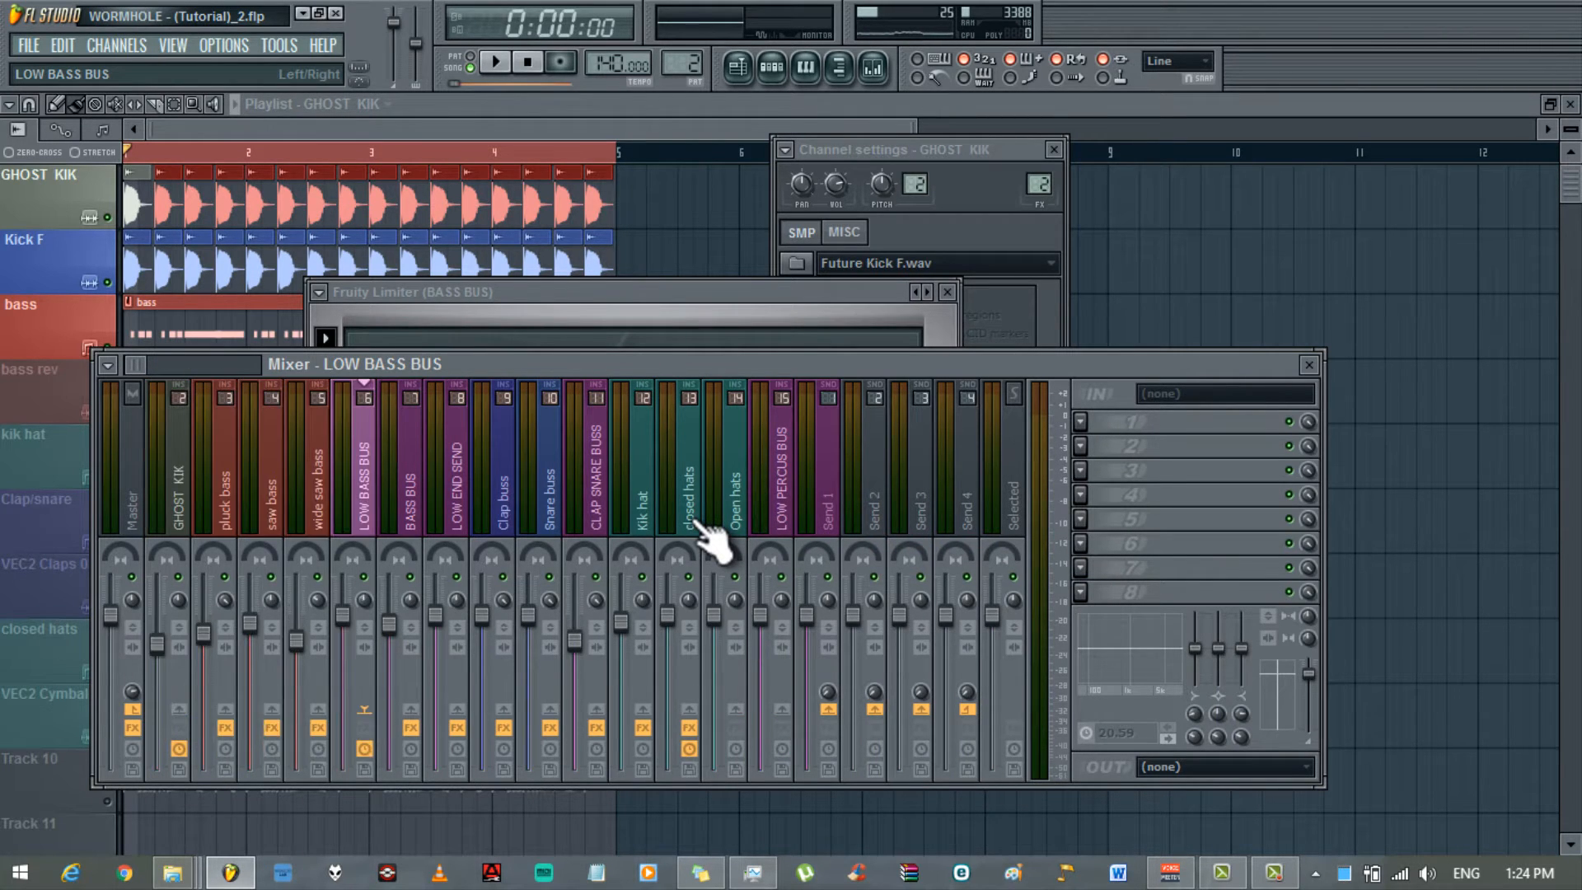
- Rename the BASS BUS mixer track as HIGH BASS BUS
left_click(408, 529)
right_click(419, 534)
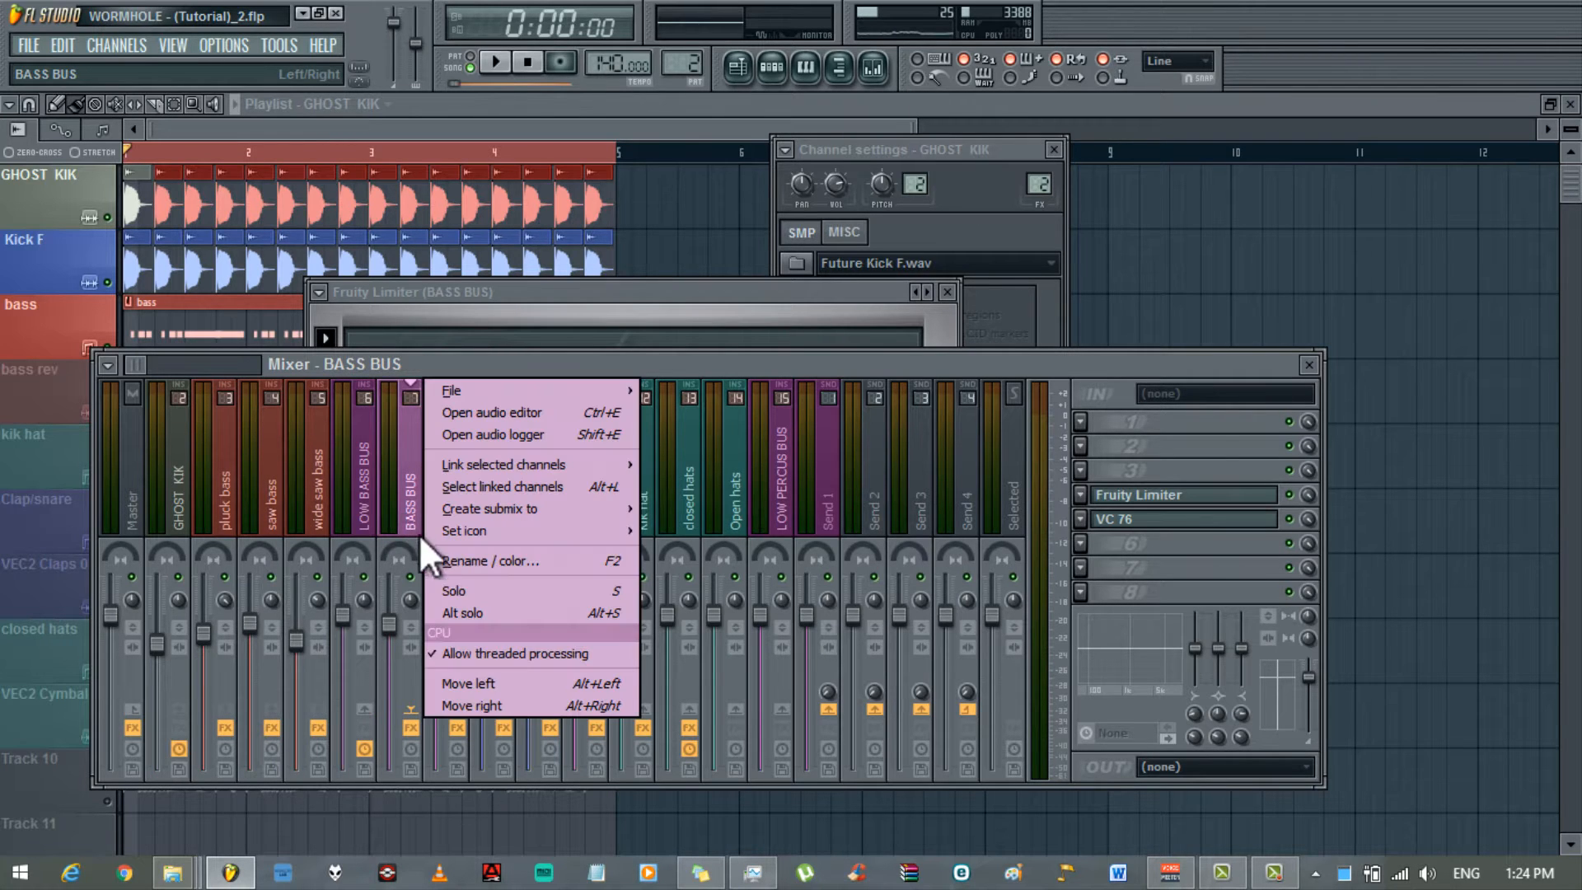
left_click(459, 561)
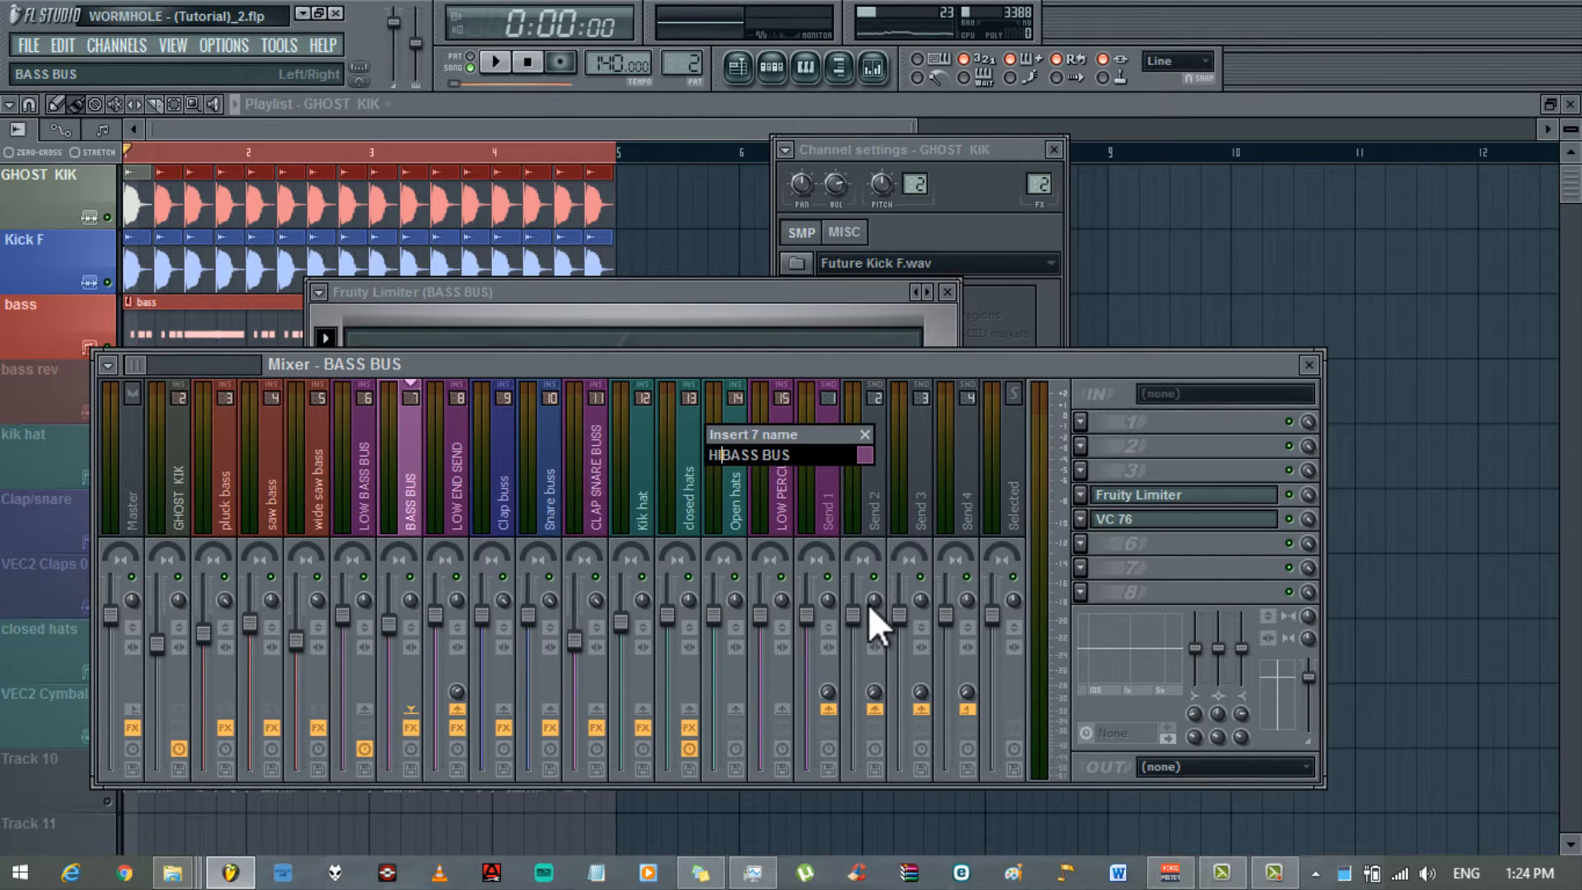
key("Return")
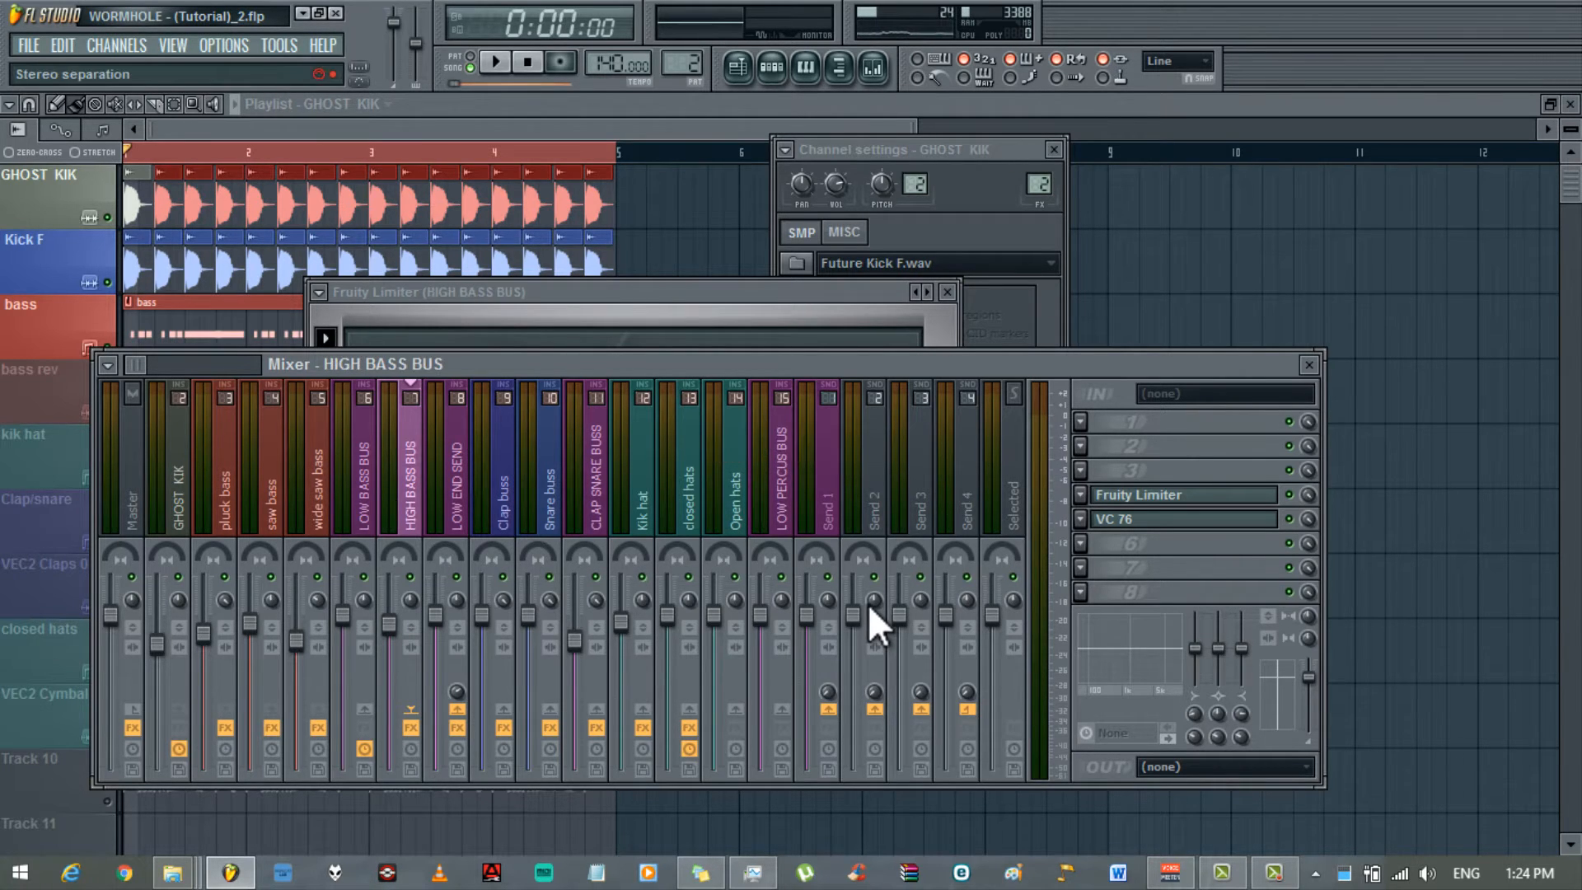
- Route the pluck bass mixer track only to LOW BASS BUS instead of HIGH BASS BUS
left_click(232, 518)
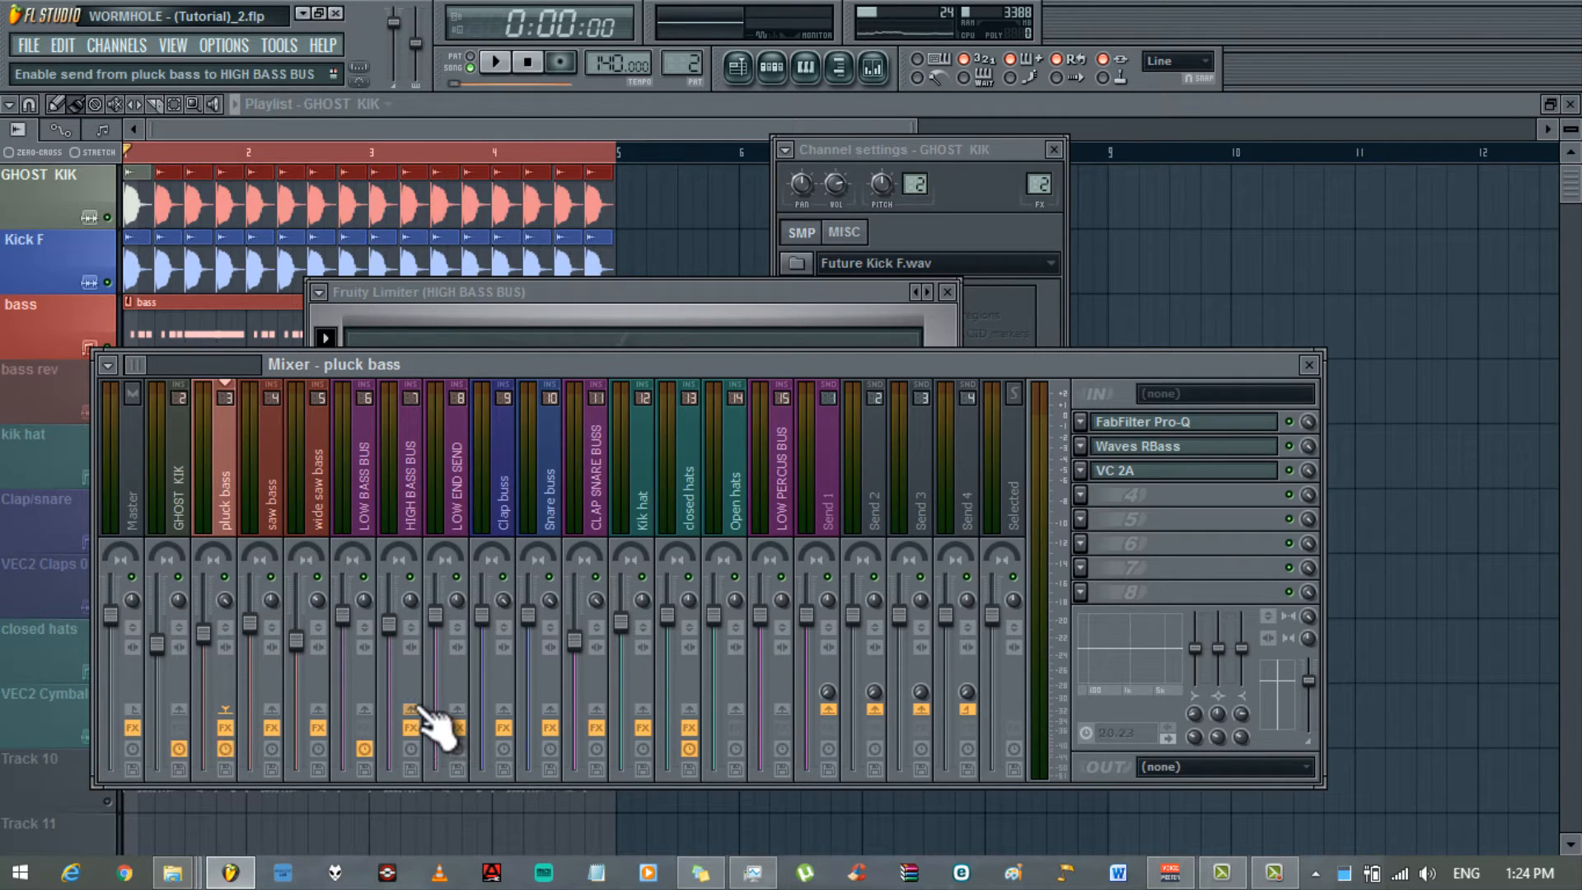
right_click(373, 707)
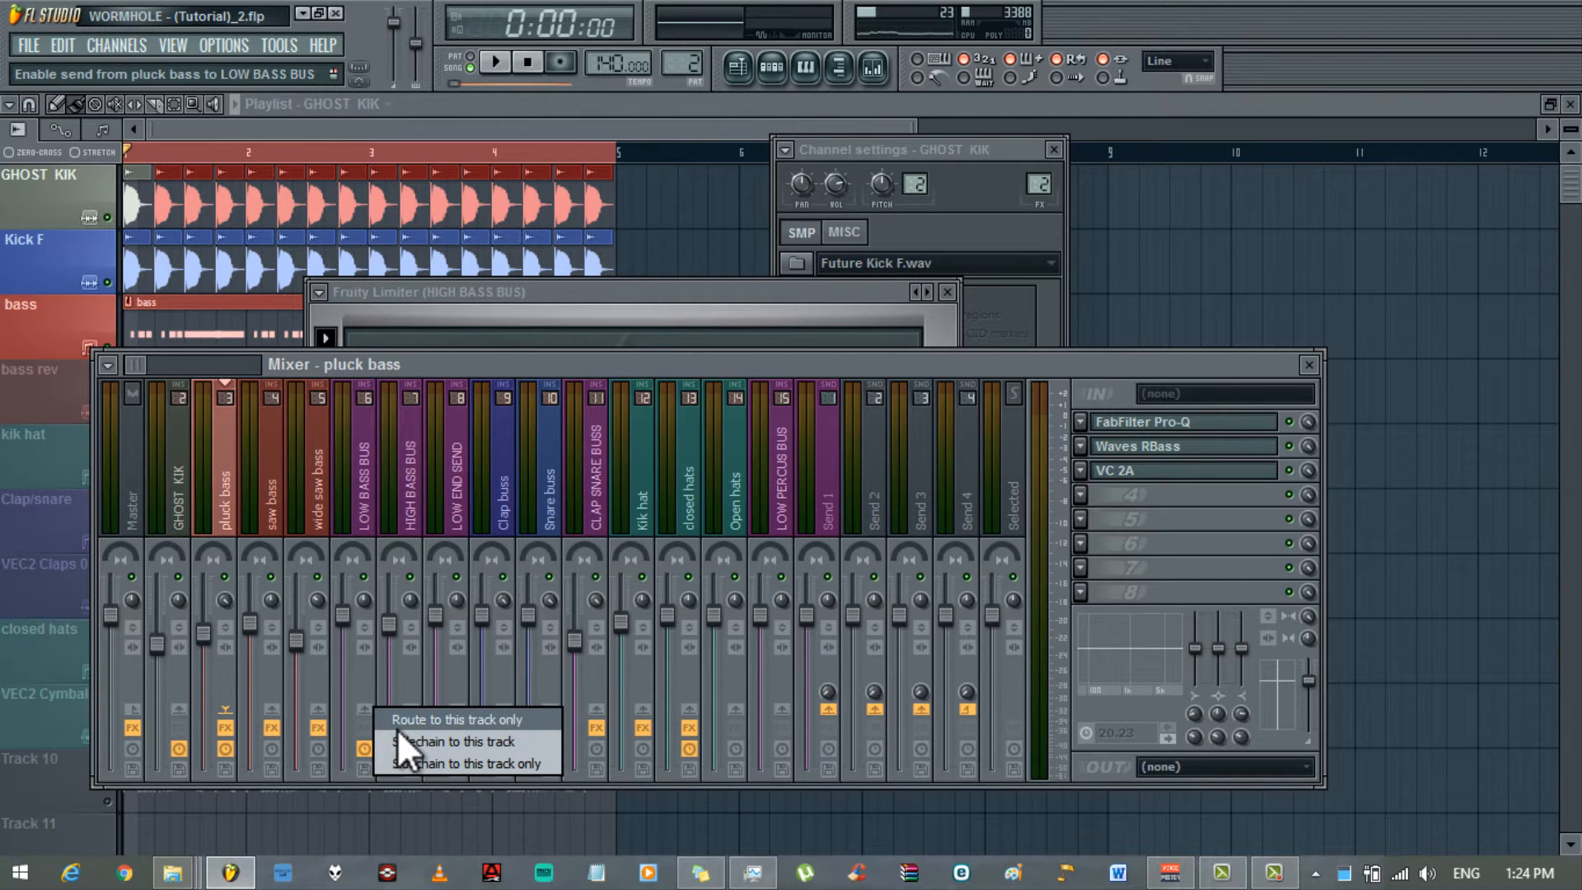
left_click(397, 732)
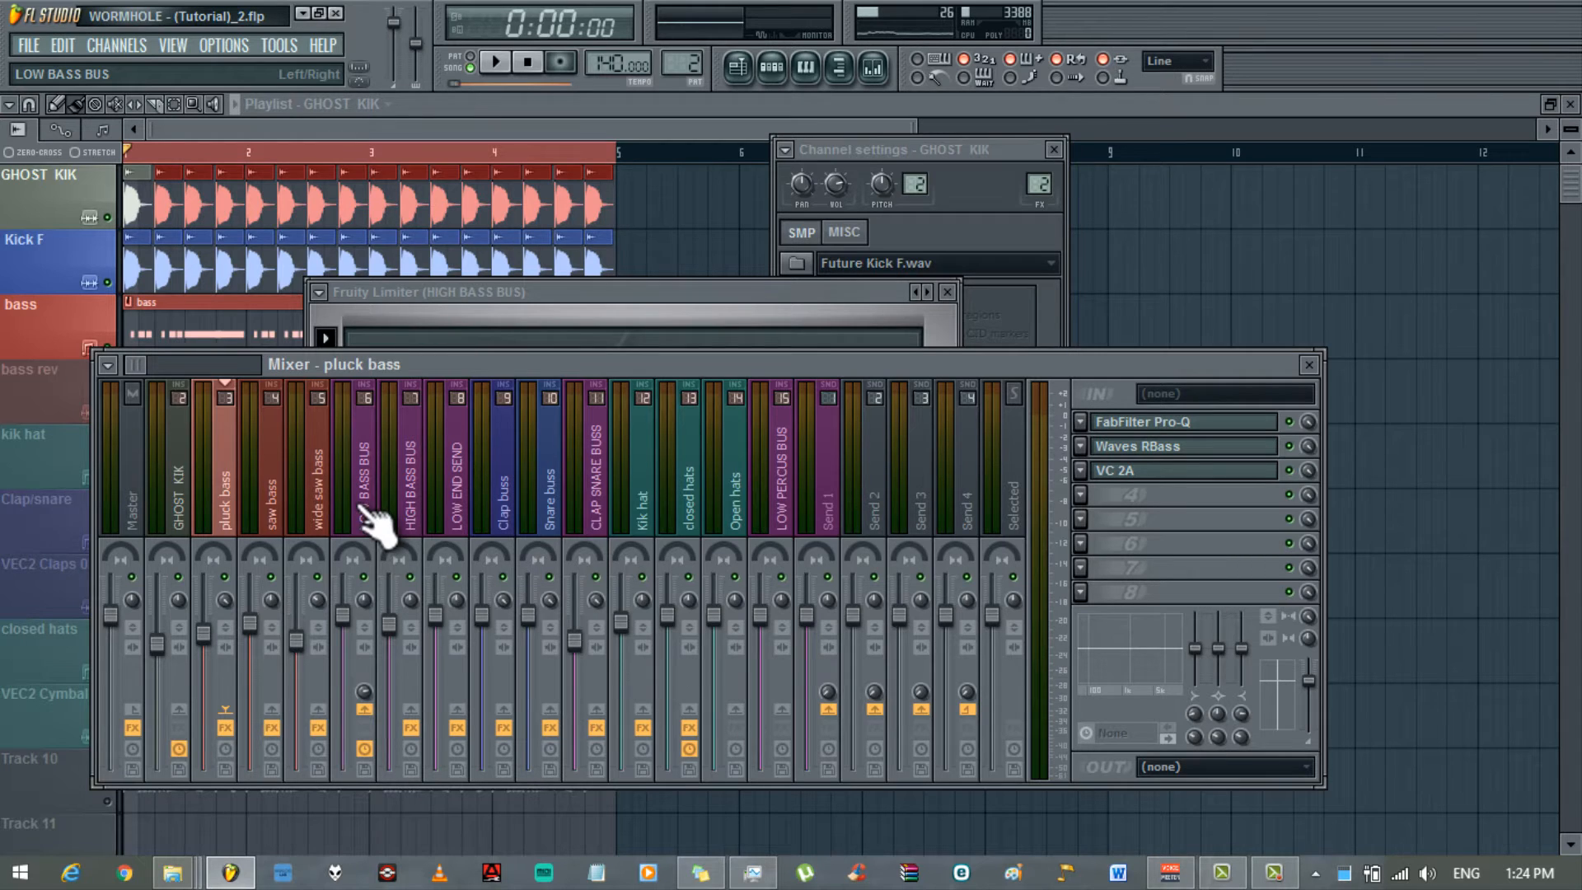
- Check the routing of the saw bass, wide saw bass and LOW BASS BUS mixer tracks
left_click(276, 520)
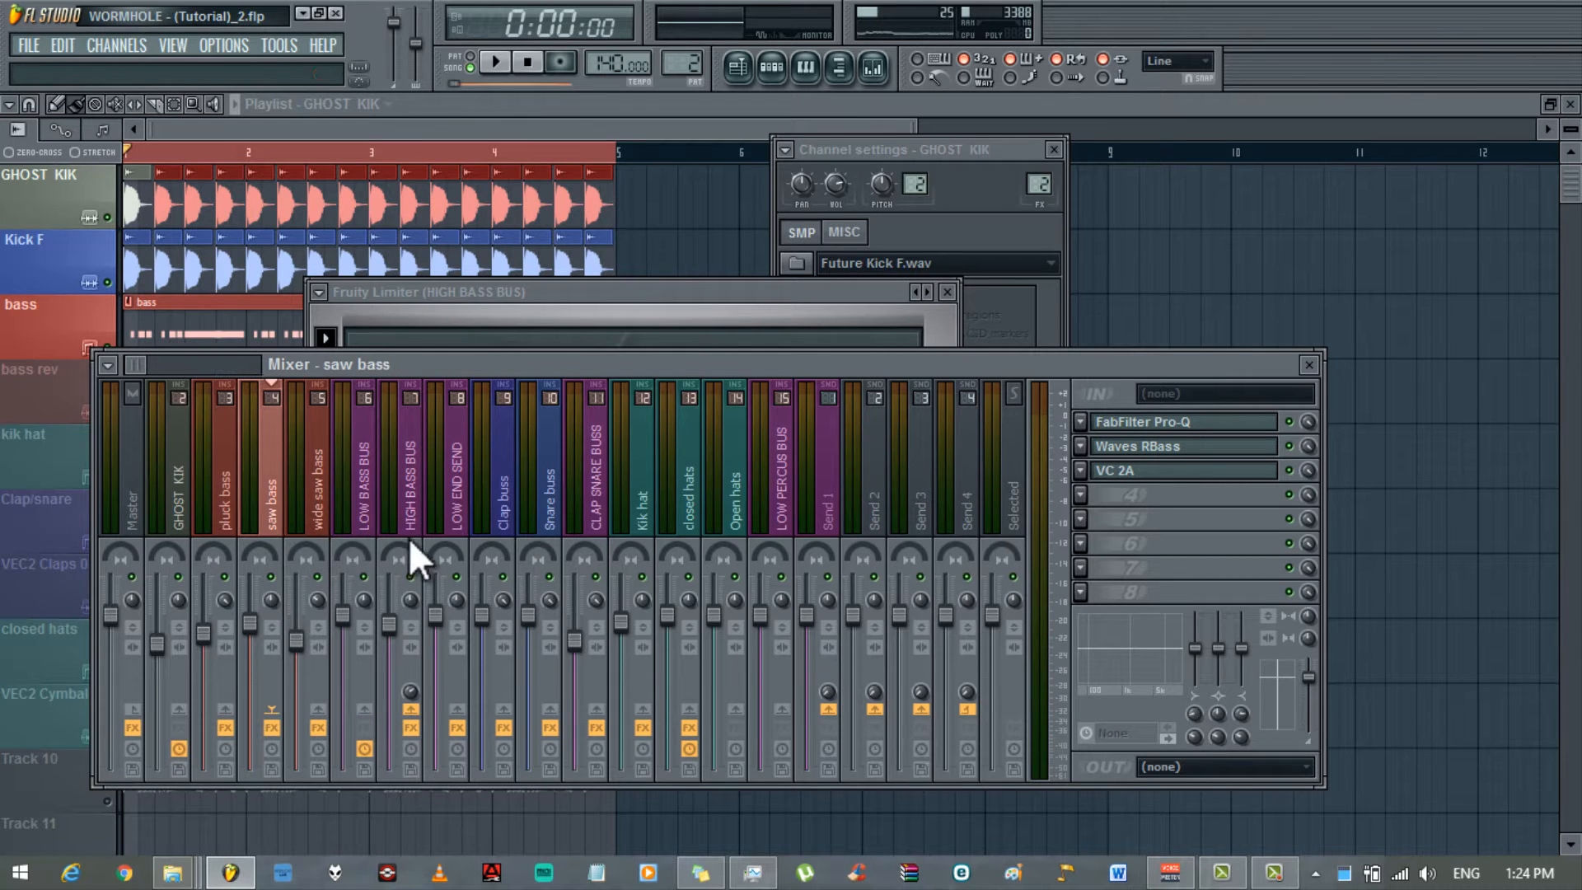
left_click(314, 495)
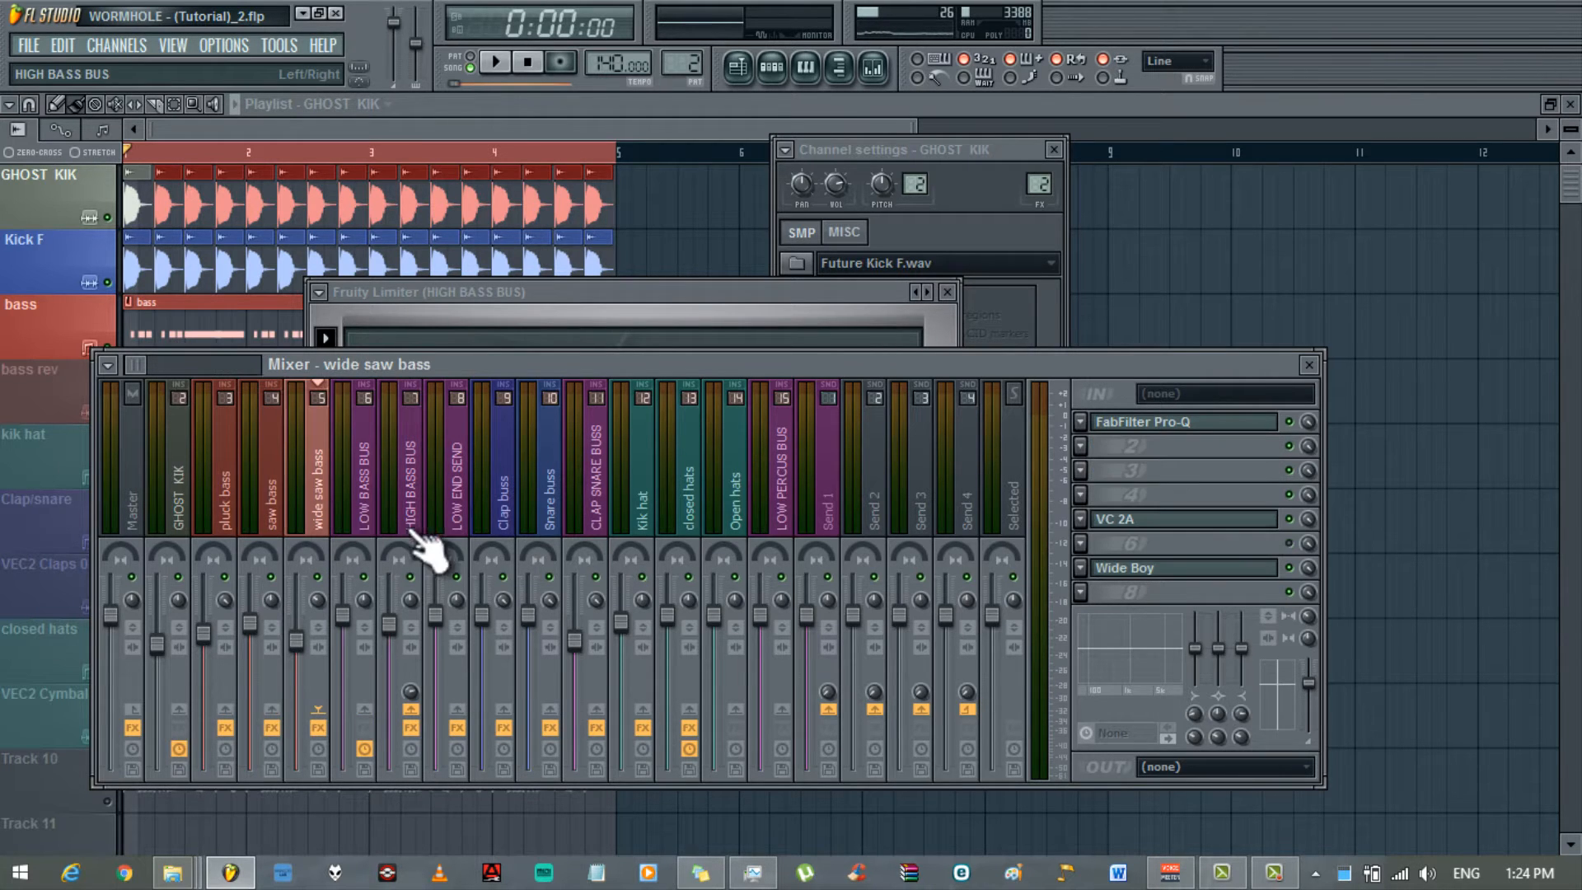
left_click(368, 515)
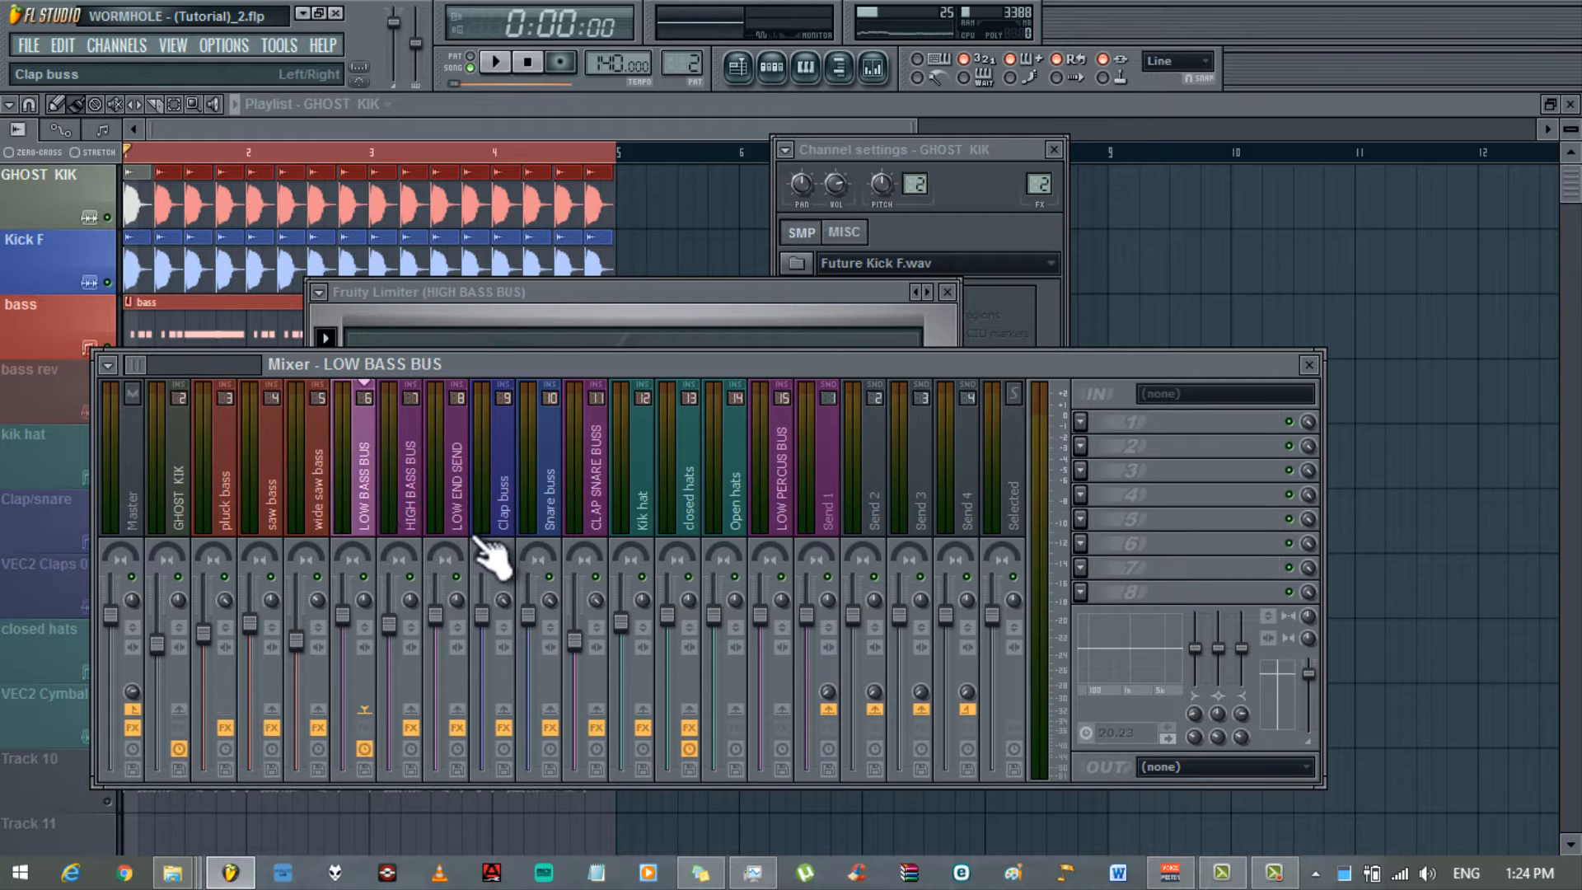
- Route LOW BASS BUS only to LOW END SEND and sidechain HIGH BASS BUS to LOW BASS BUS
right_click(459, 714)
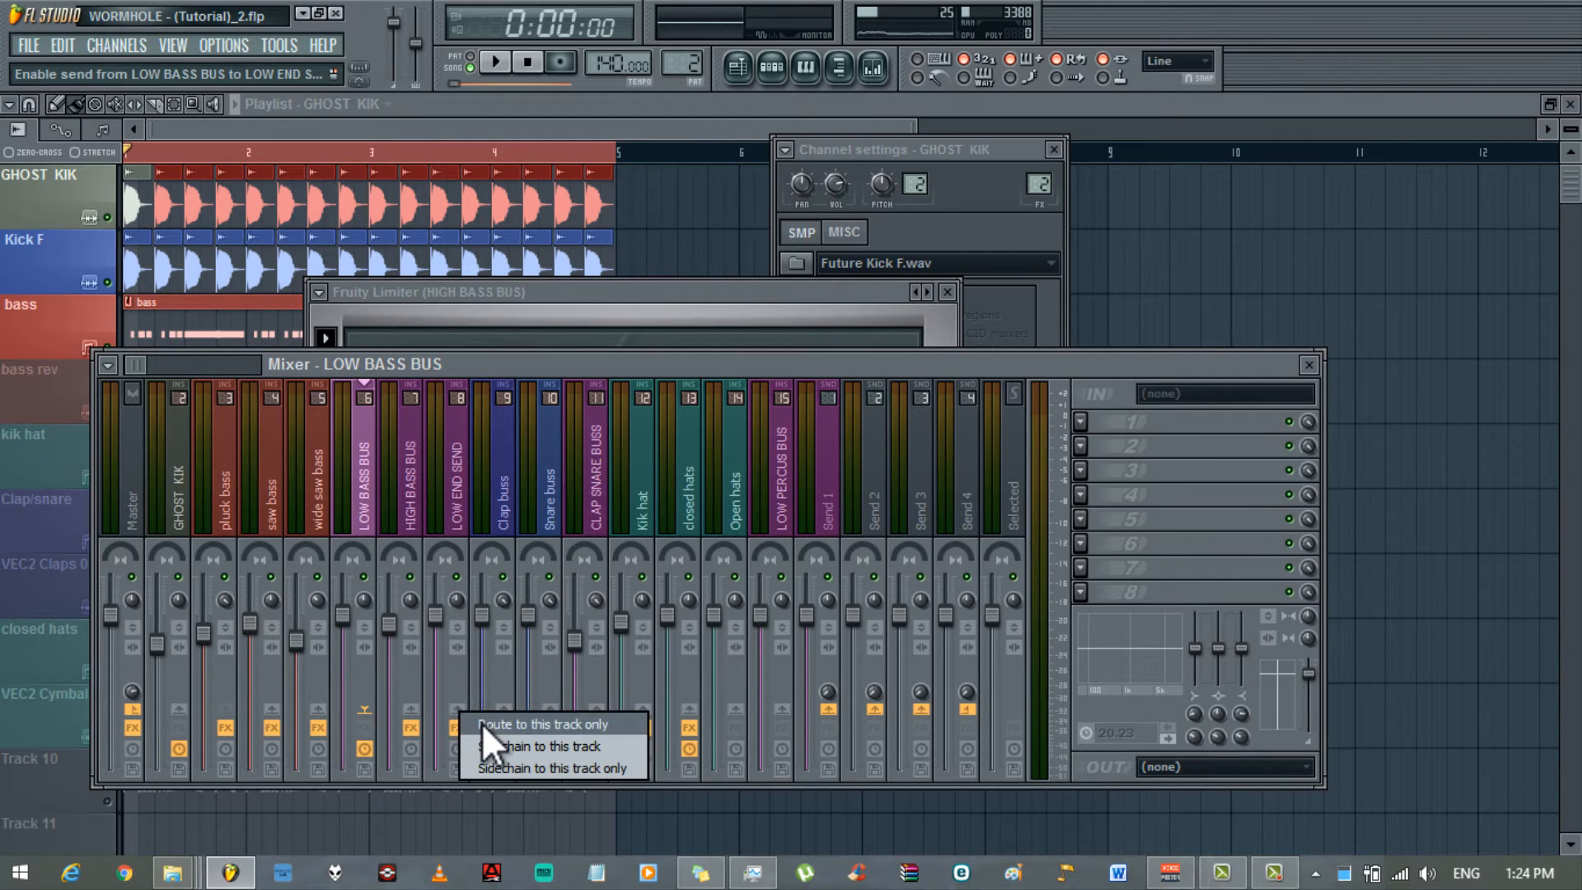
left_click(486, 724)
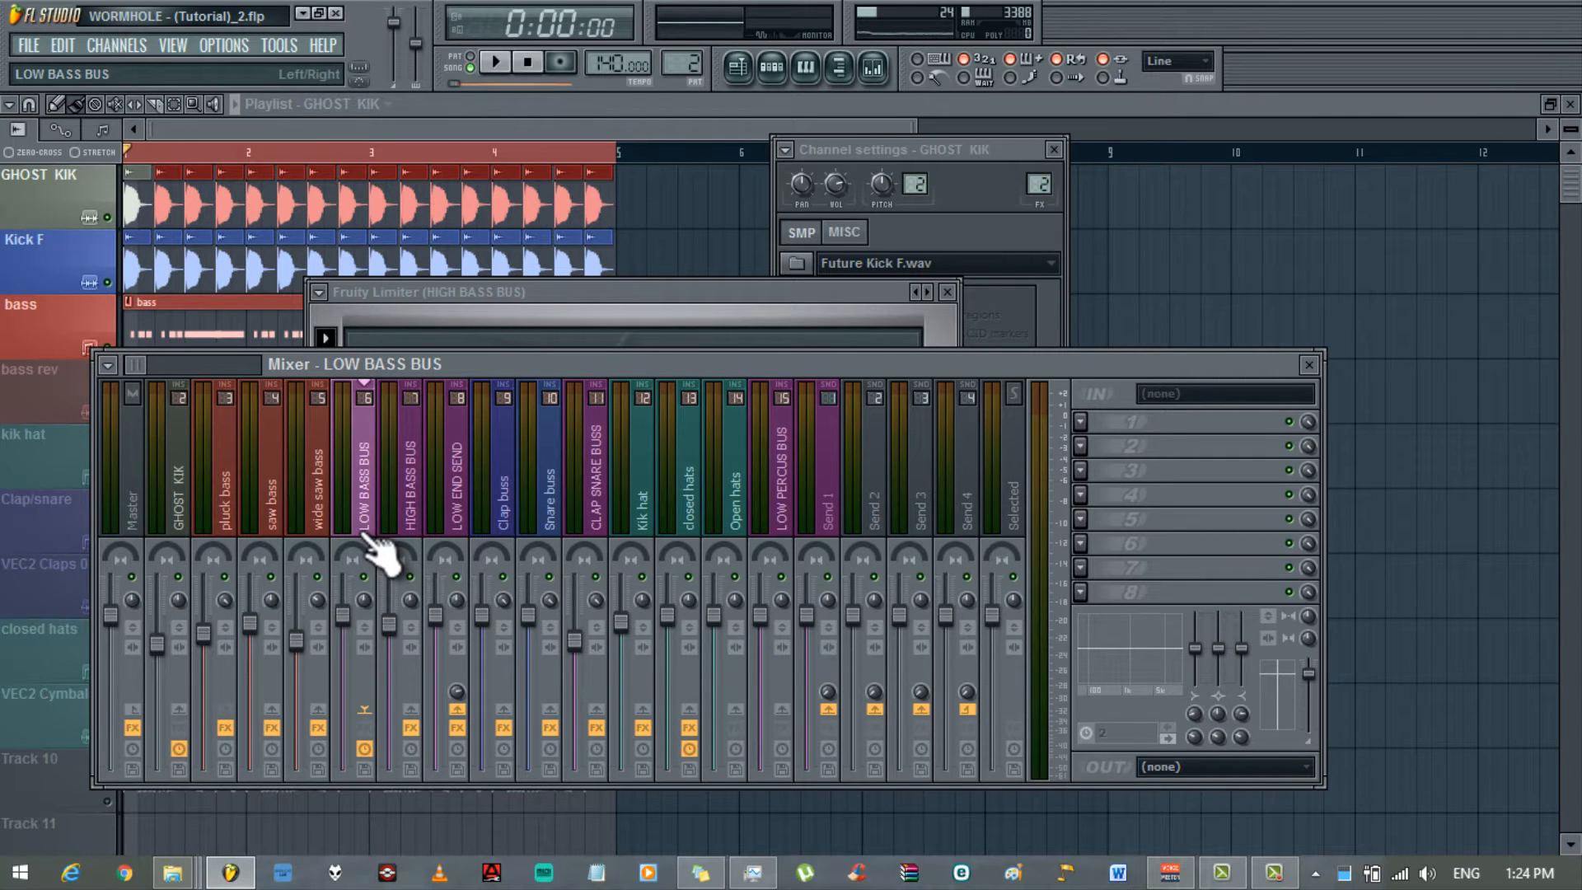
left_click(416, 527)
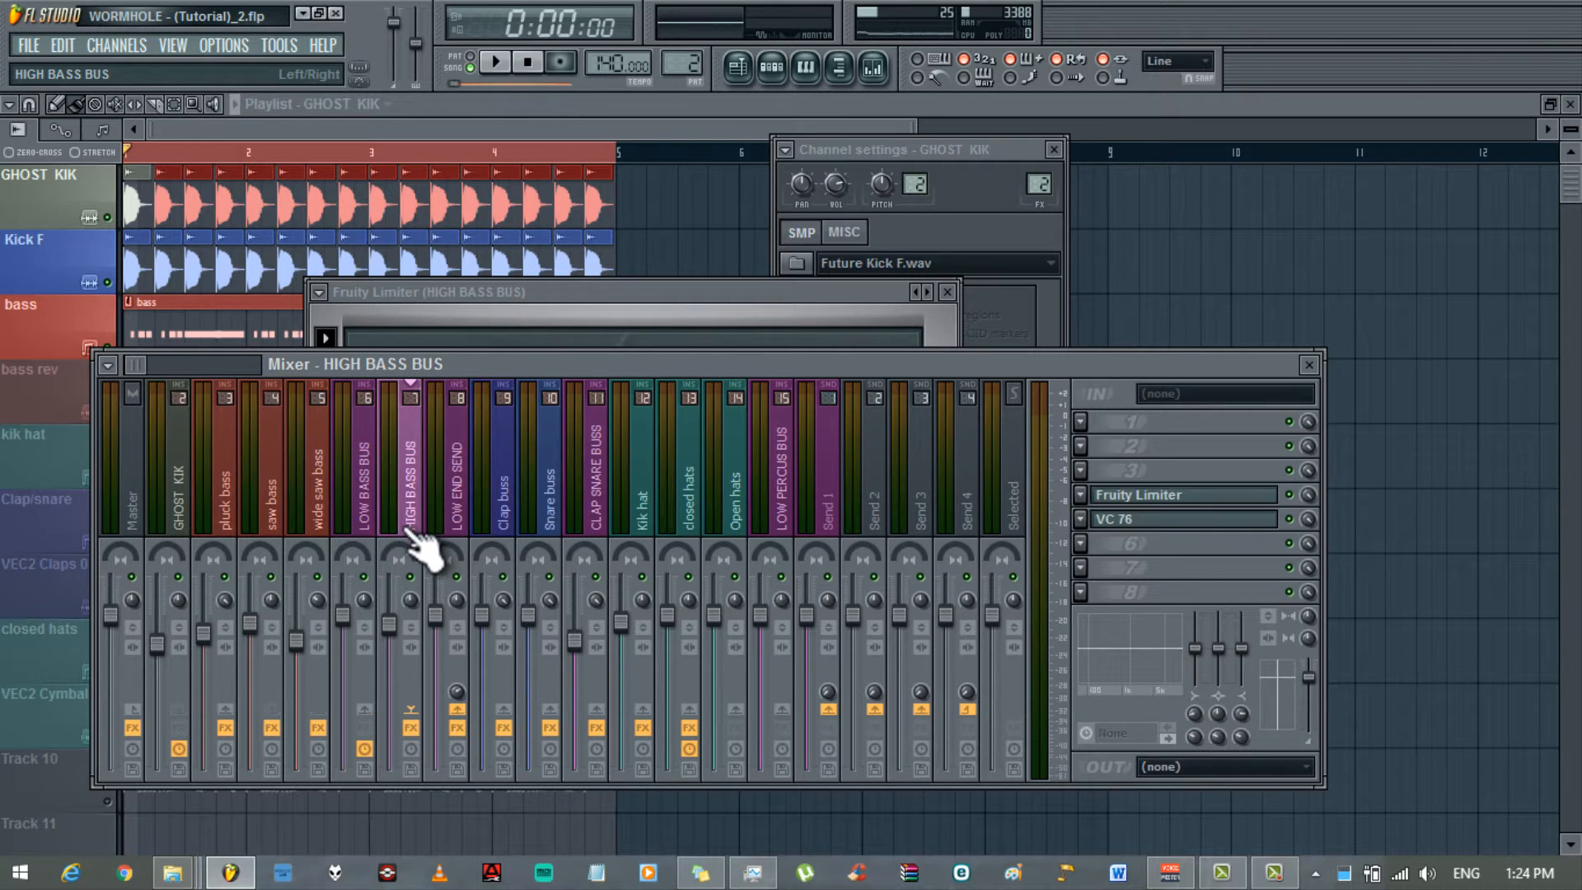
right_click(368, 715)
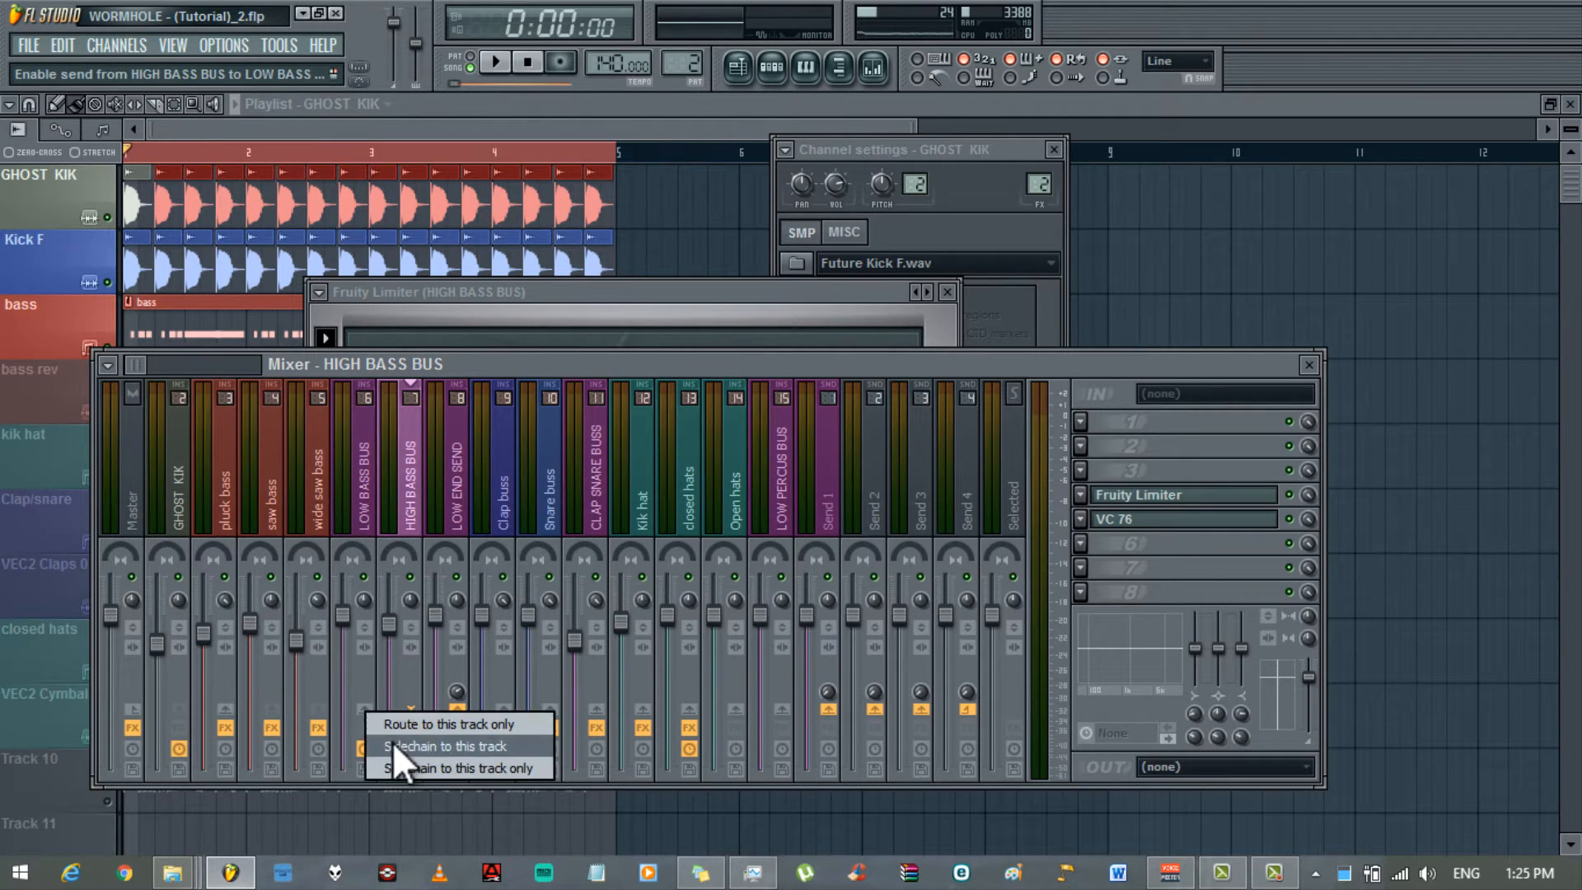
left_click(392, 741)
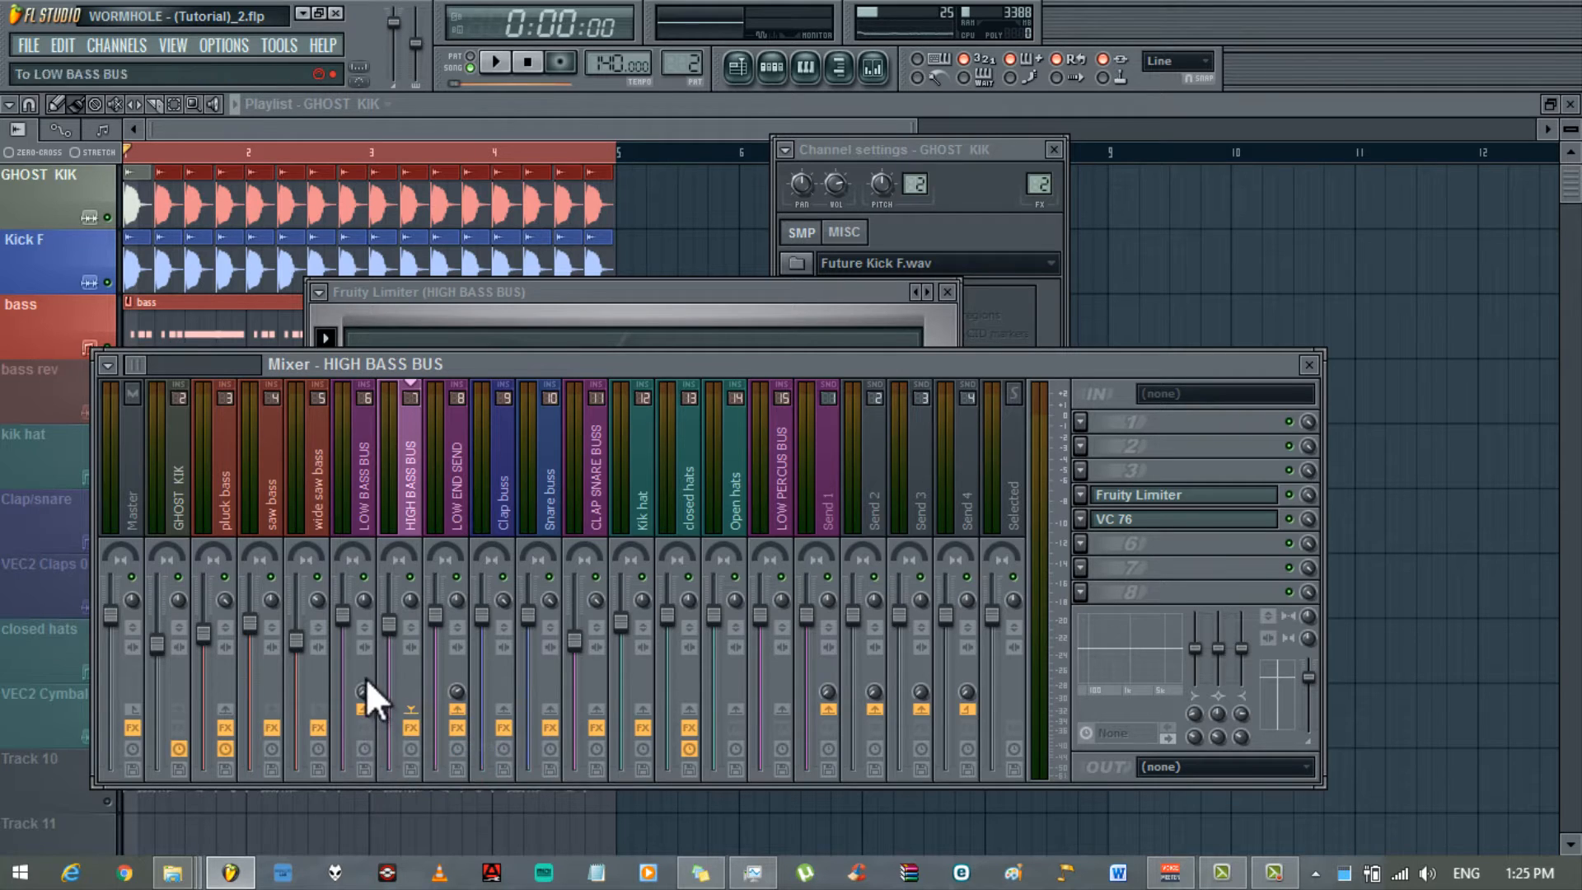
- Insert a Fruity Limiter in effect slot 5 of LOW BASS BUS and switch it to compressor mode
left_click(375, 503)
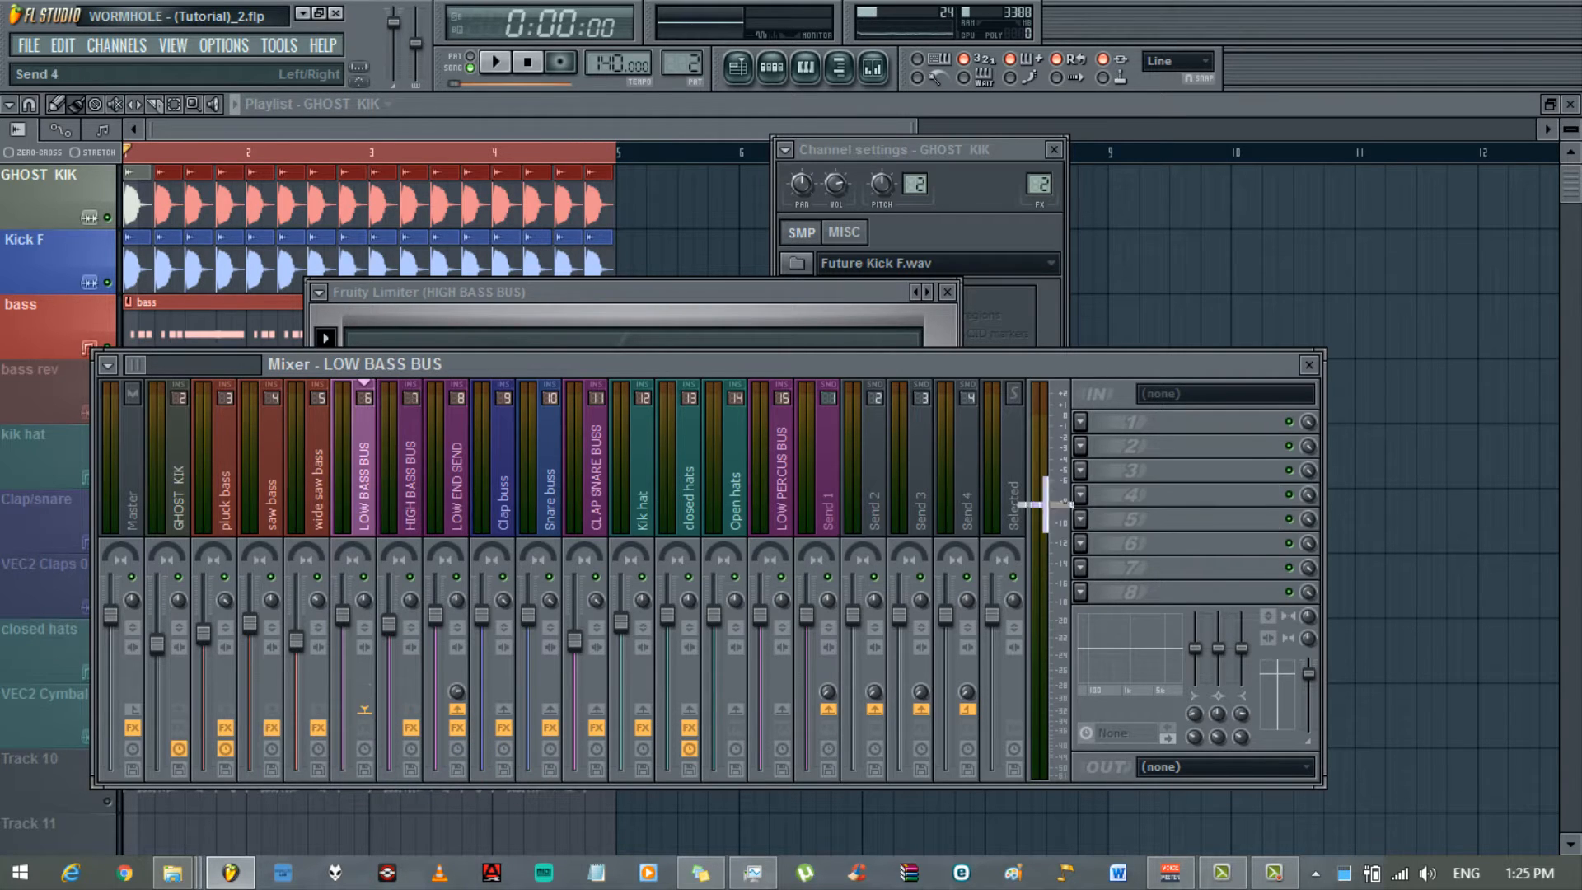
left_click(1088, 520)
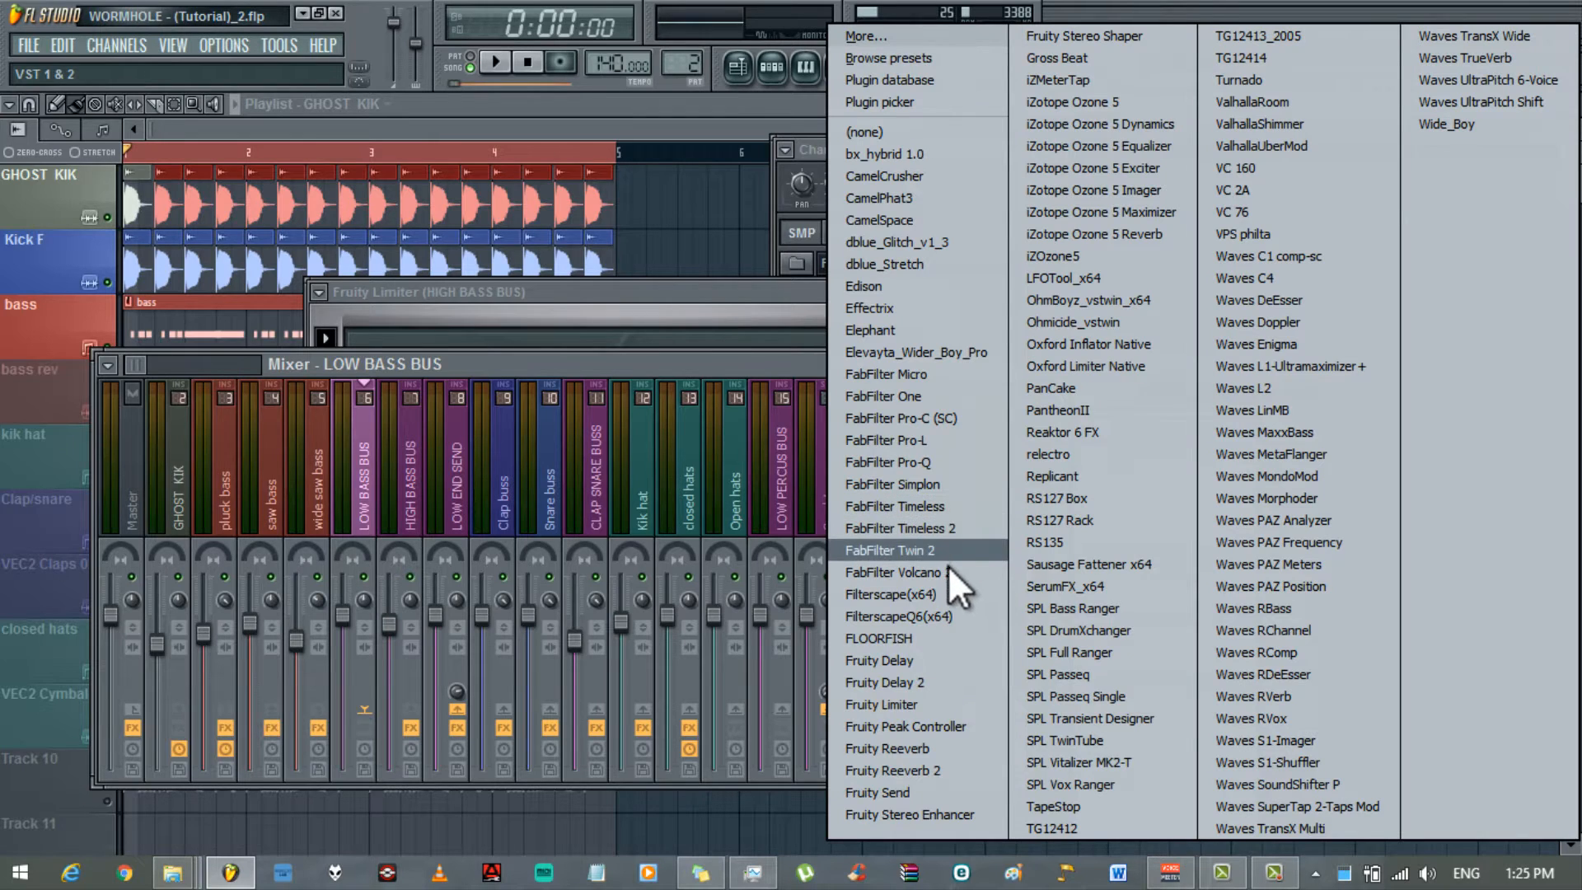
left_click(897, 703)
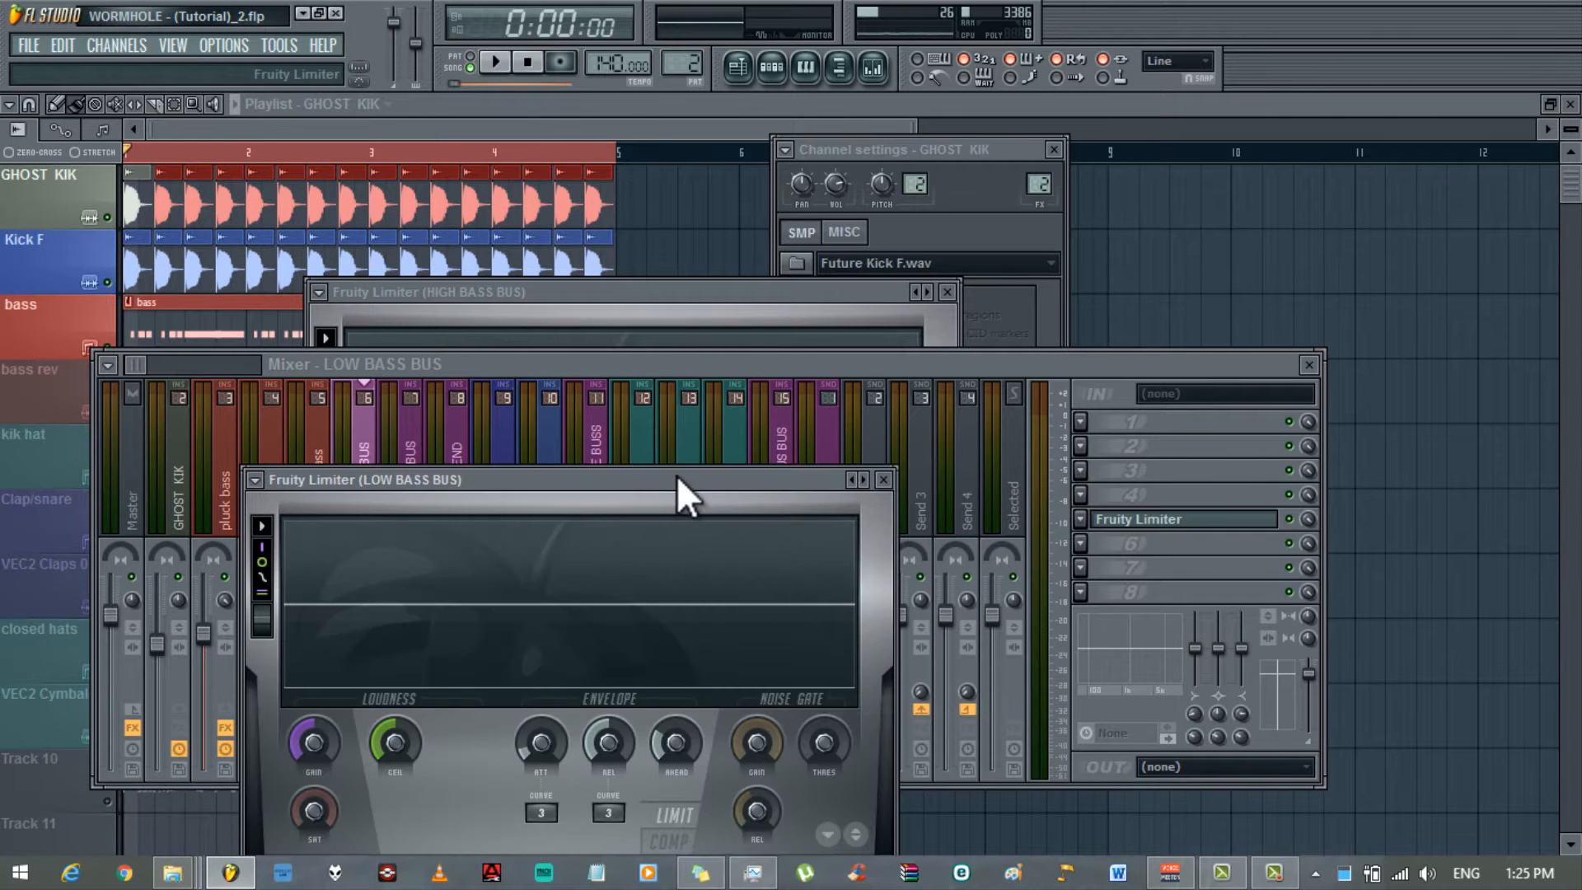
left_click_drag(677, 478, 1025, 324)
left_click(1019, 687)
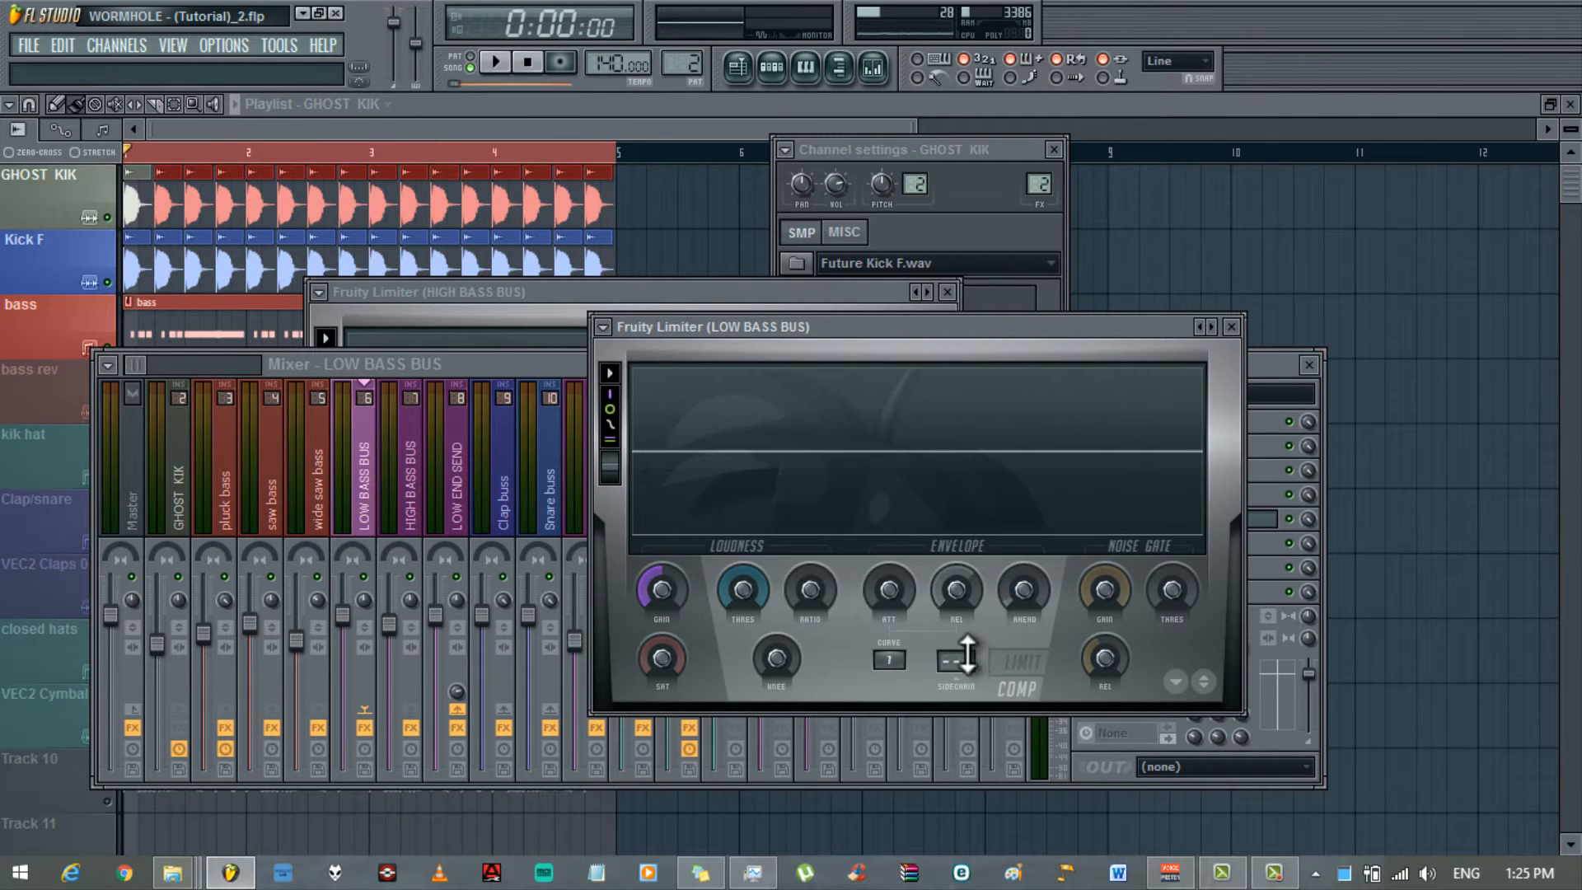
- Set HIGH BASS BUS as the LOW BASS BUS compressor's sidechain source, lower its threshold and raise its ratio and knee
left_click(956, 660)
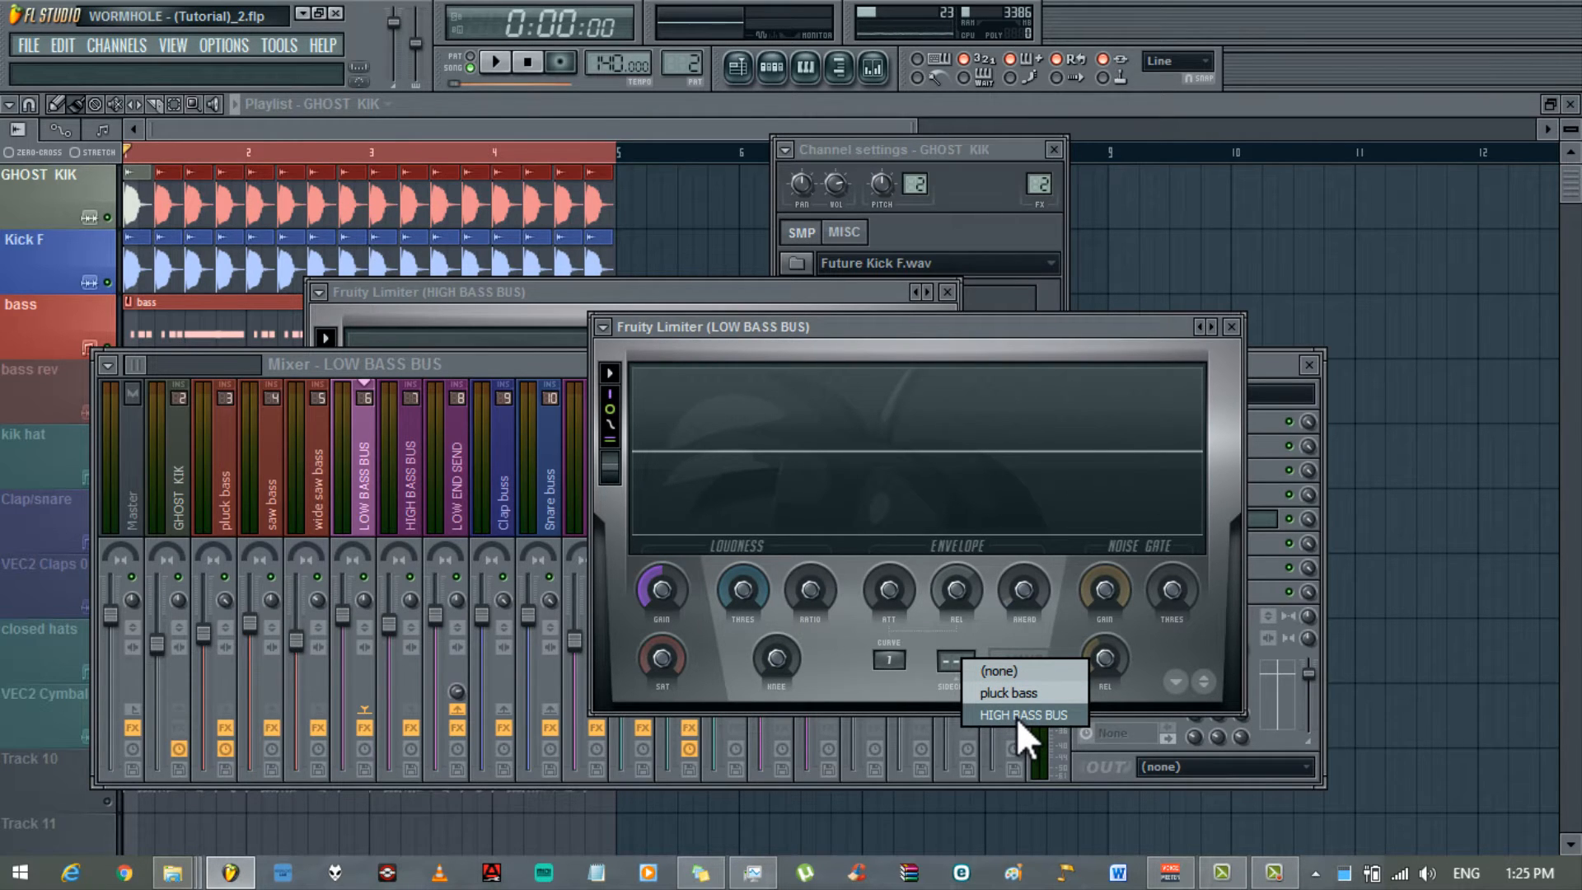
left_click(1016, 715)
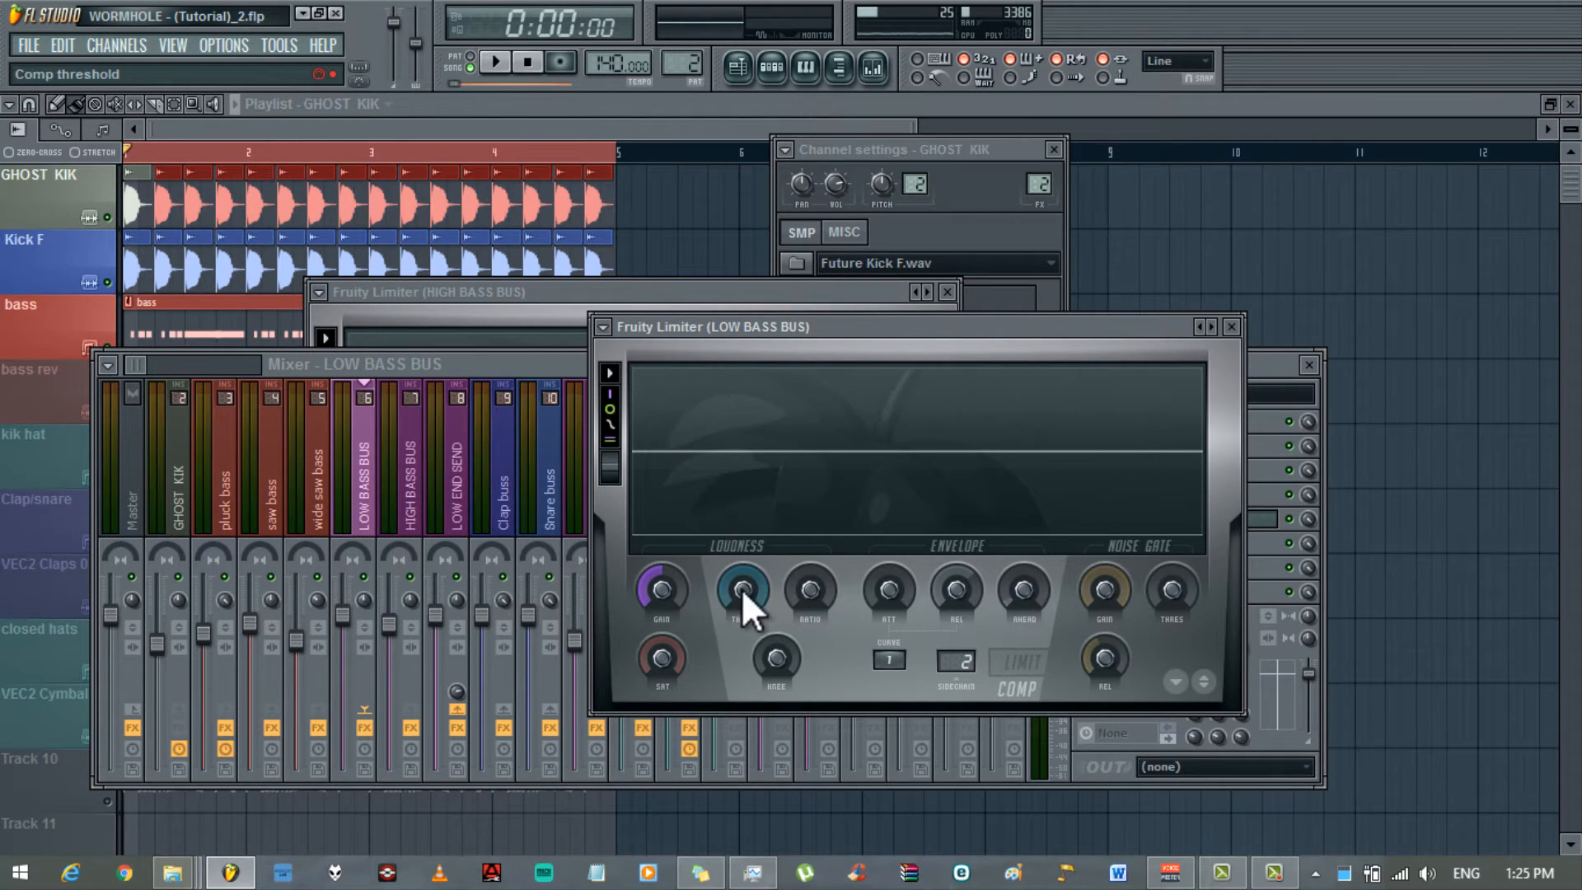
left_click_drag(741, 589, 775, 626)
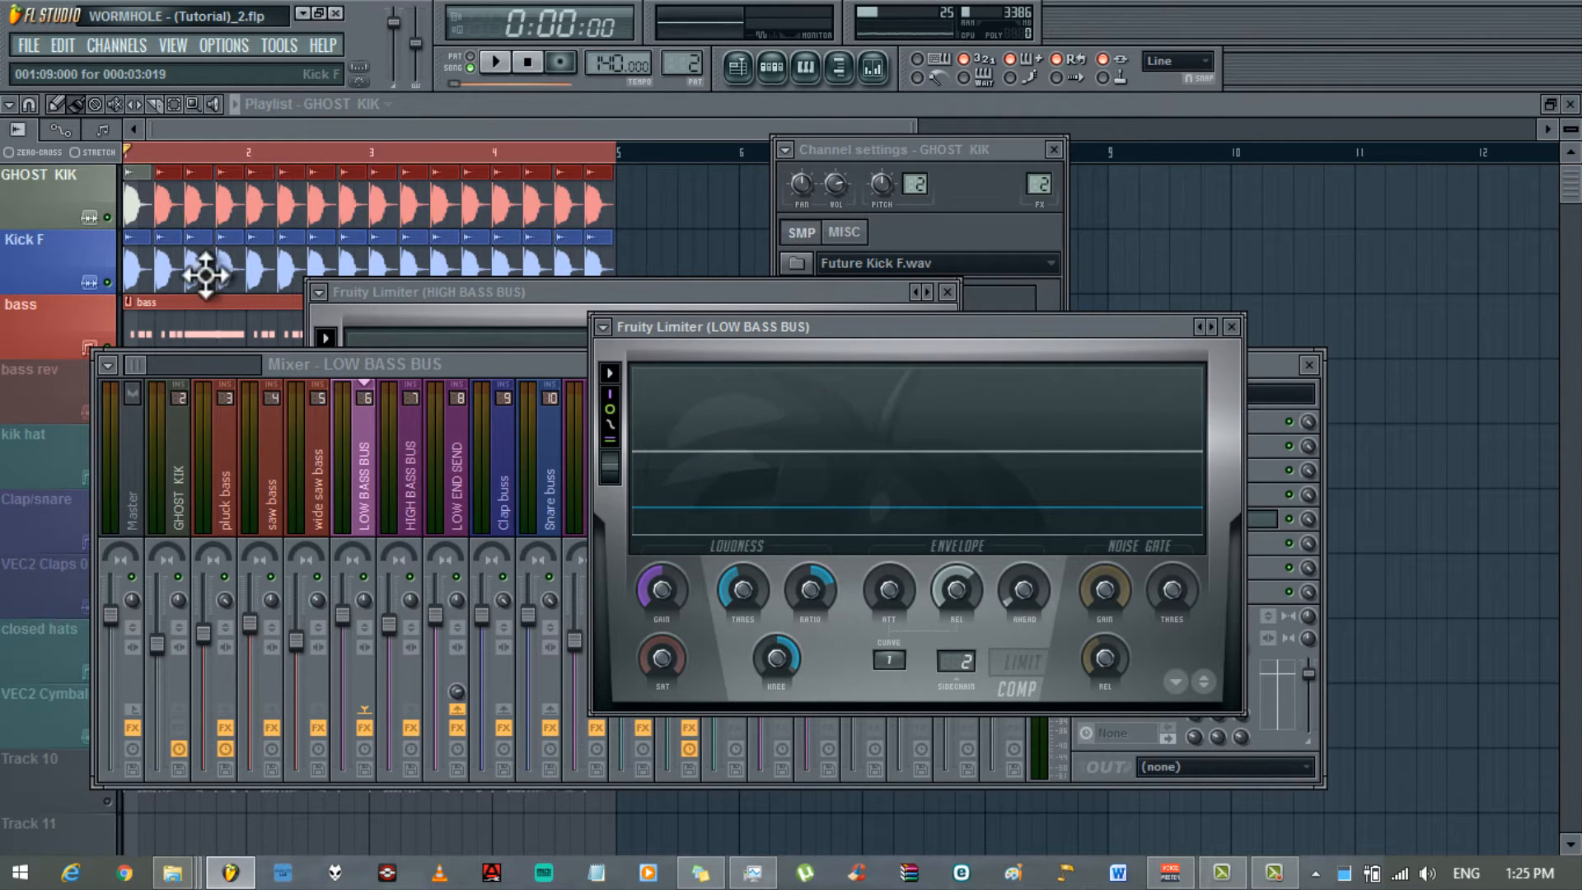
- Add a lengthened D4 note at step 11 of bars 1 and 2 in the pluck bass piano roll
double_click(184, 316)
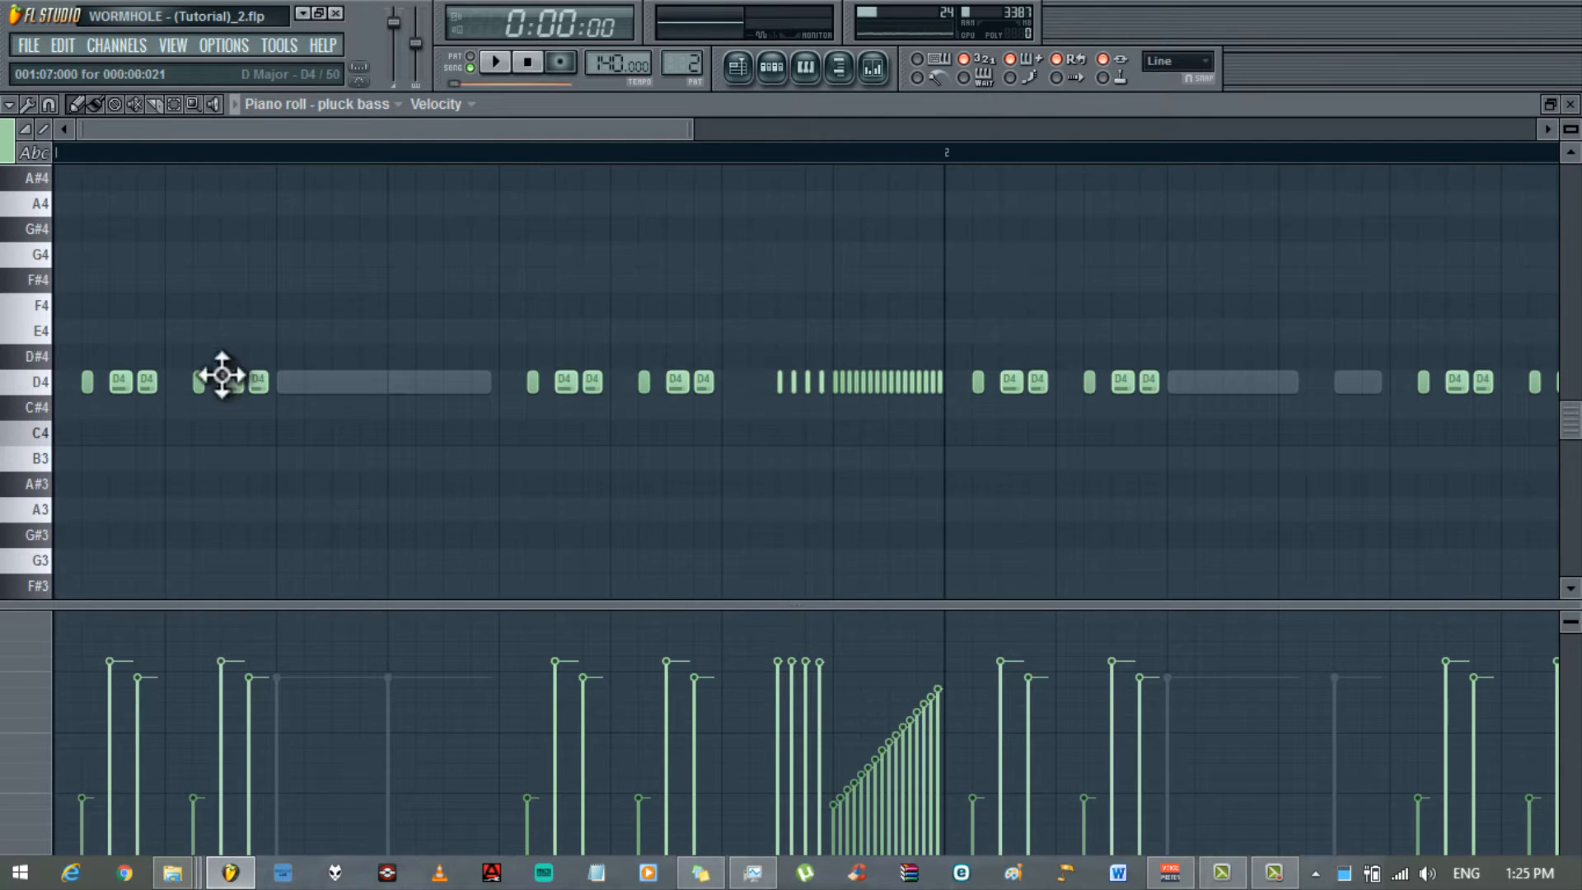
left_click(332, 382)
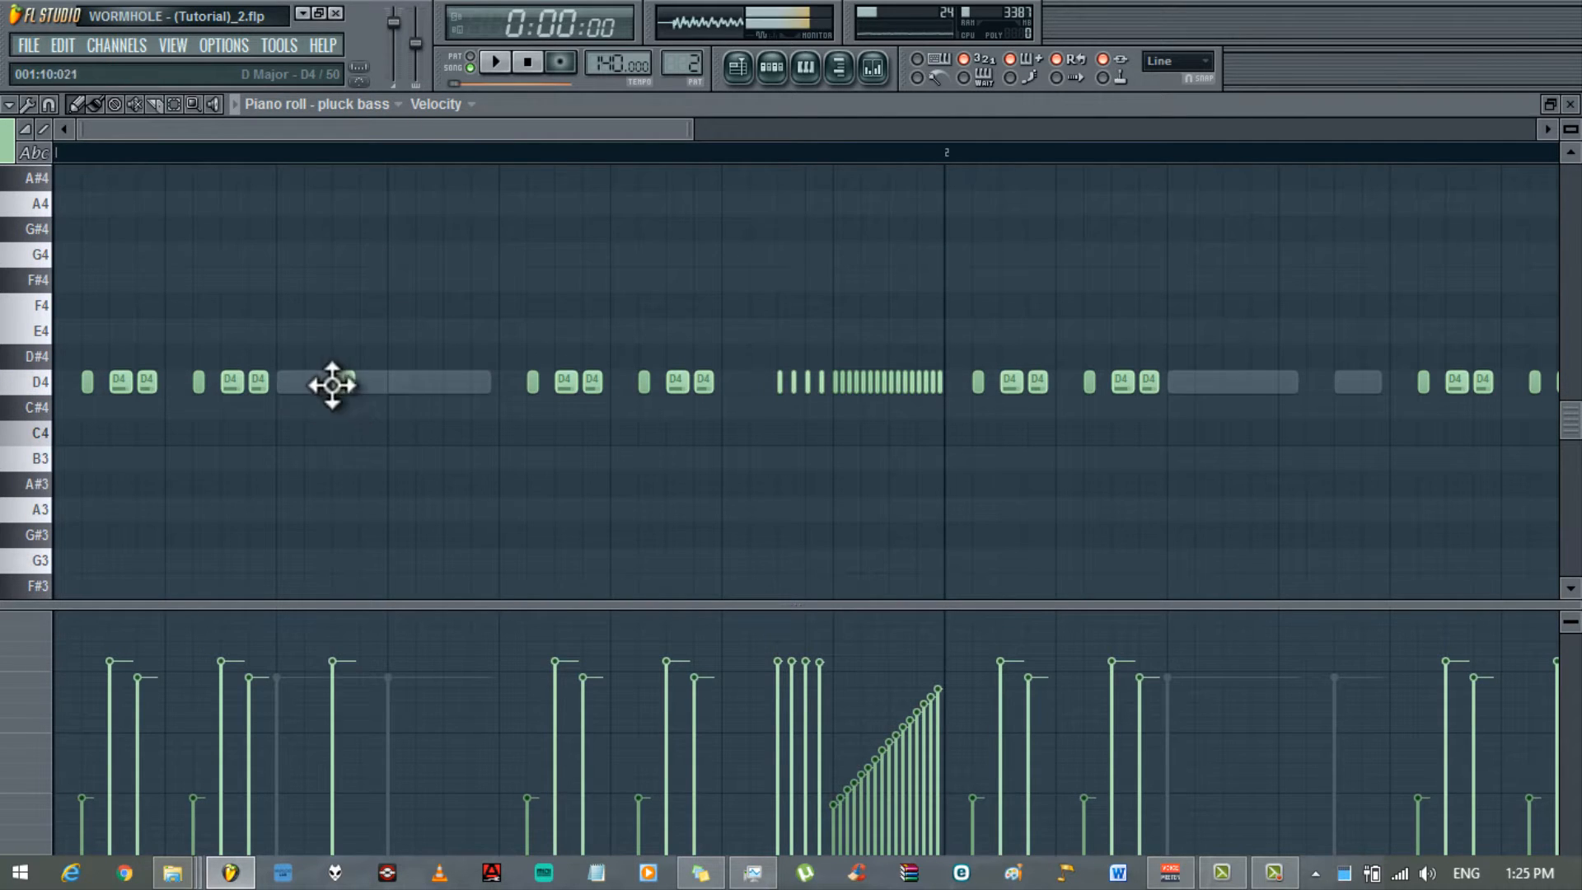
left_click_drag(352, 386, 382, 386)
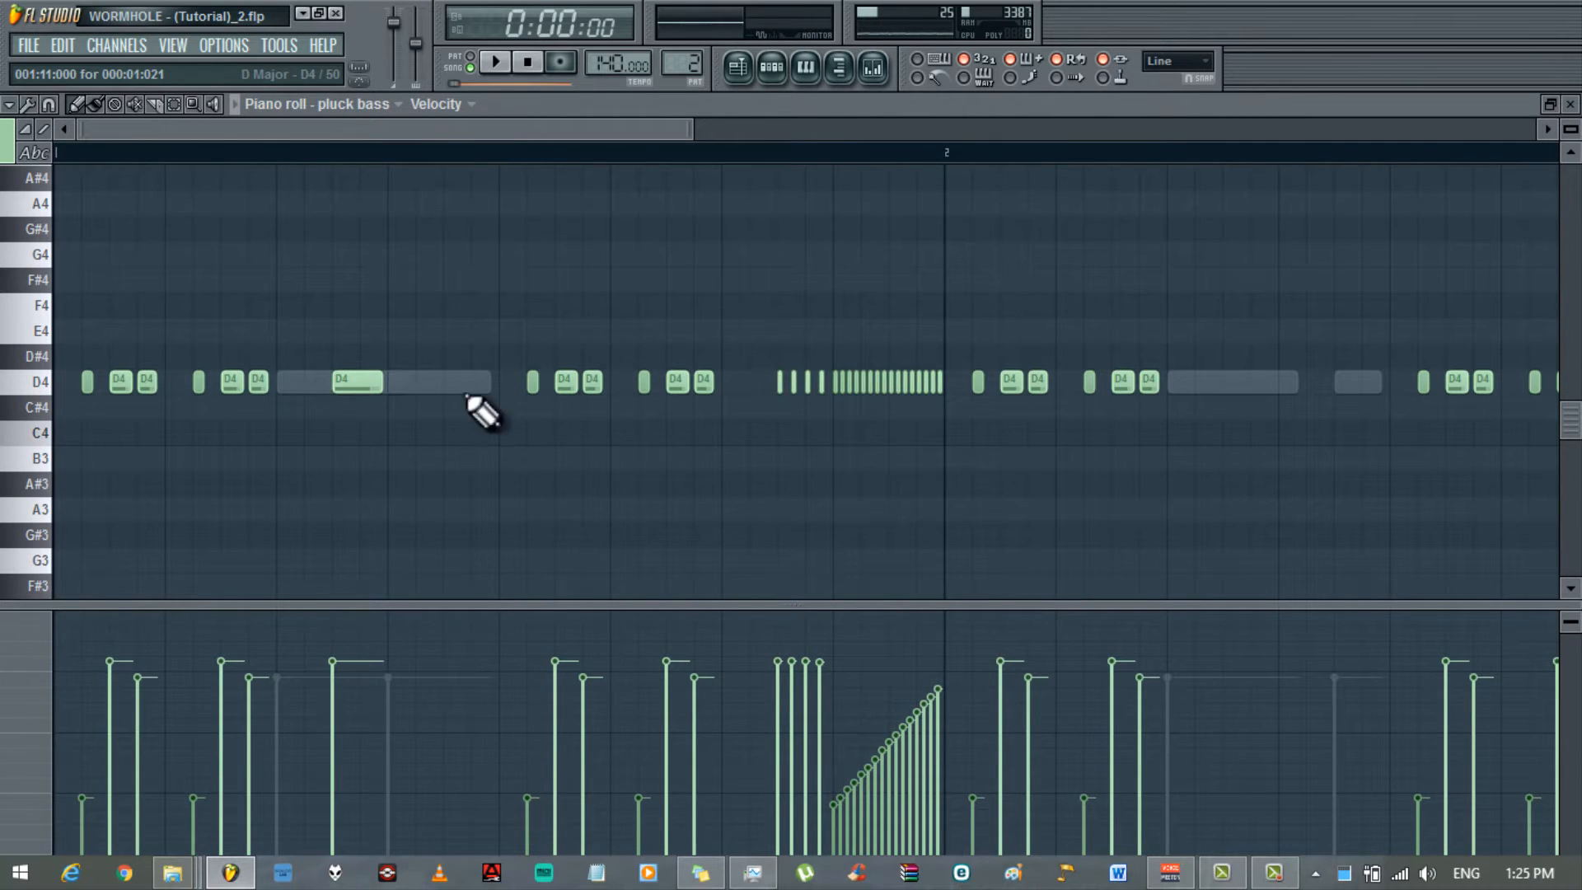
left_click(1242, 384)
left_click_drag(690, 129, 757, 130)
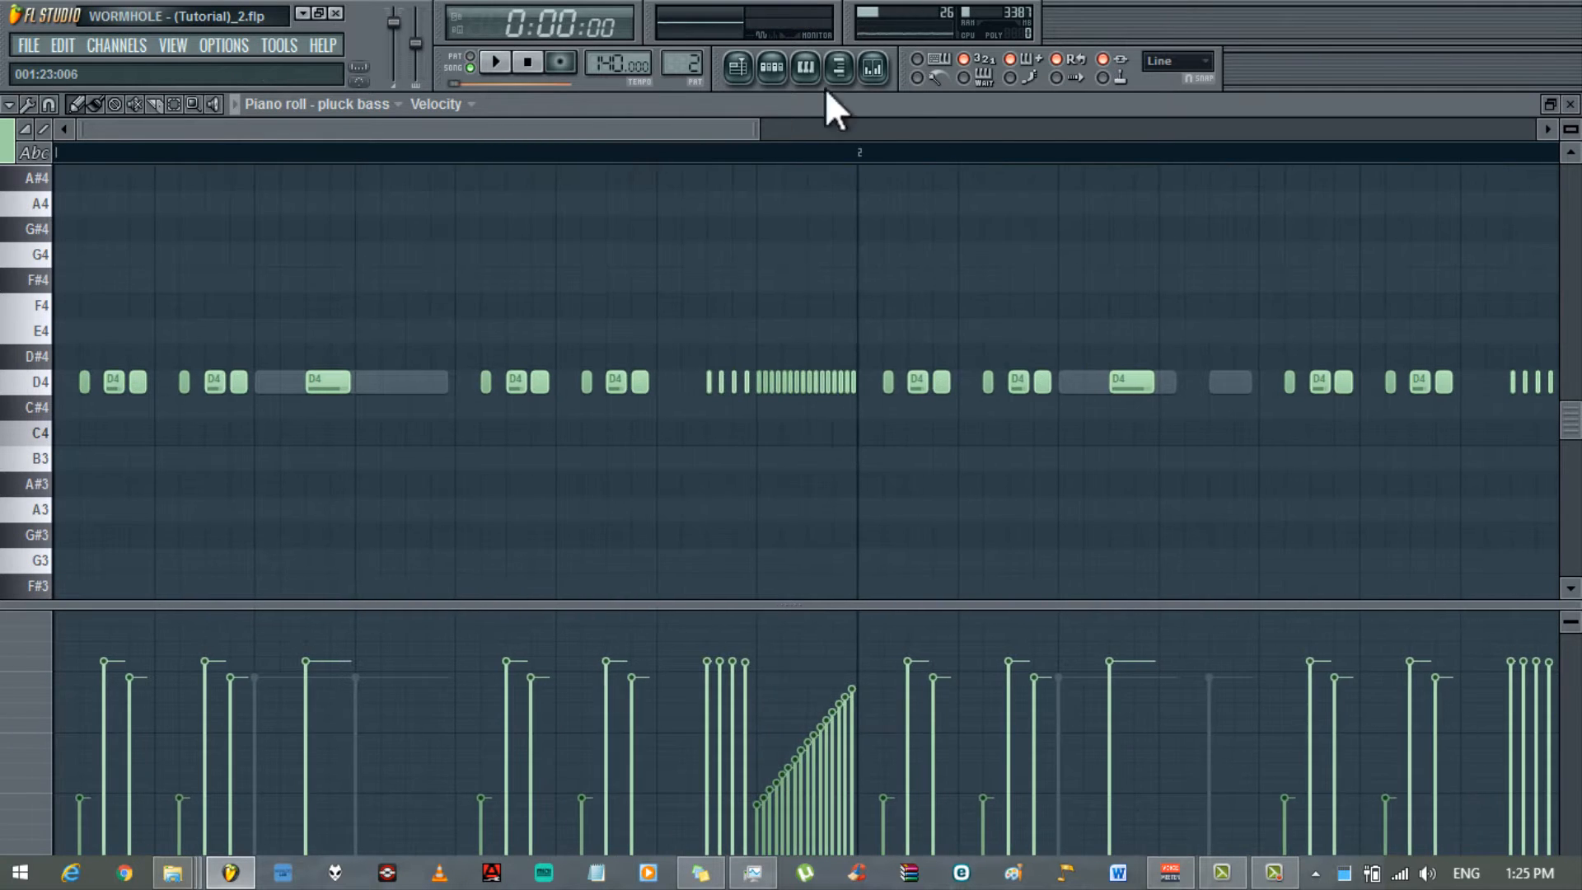
- Play the song and fine-tune the LOW BASS BUS compressor by lowering its threshold and raising its ratio
left_click(874, 68)
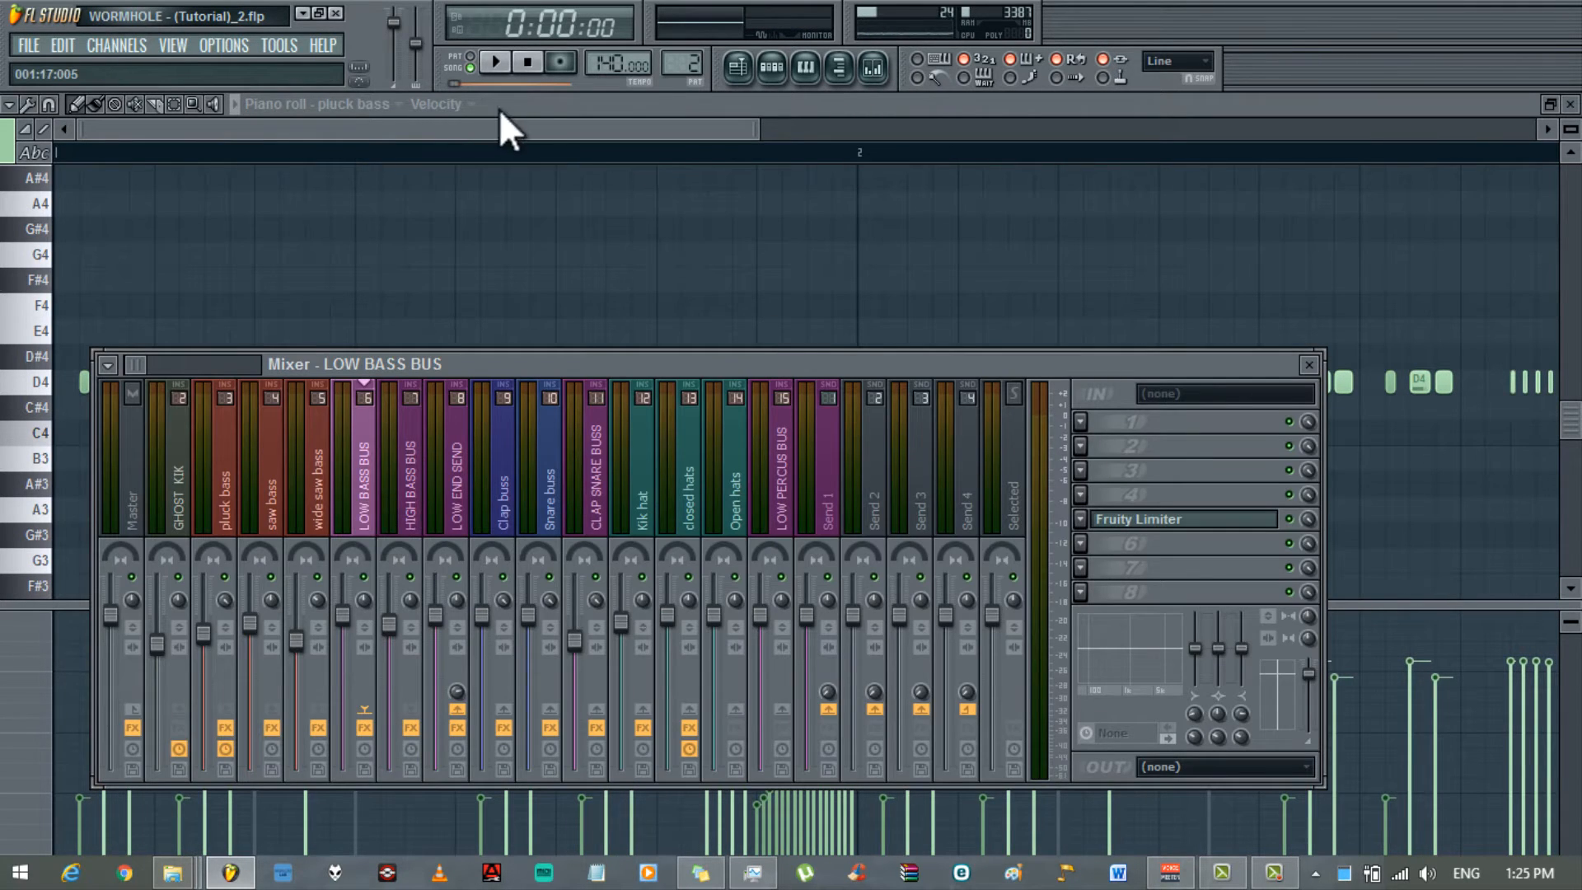
left_click(496, 62)
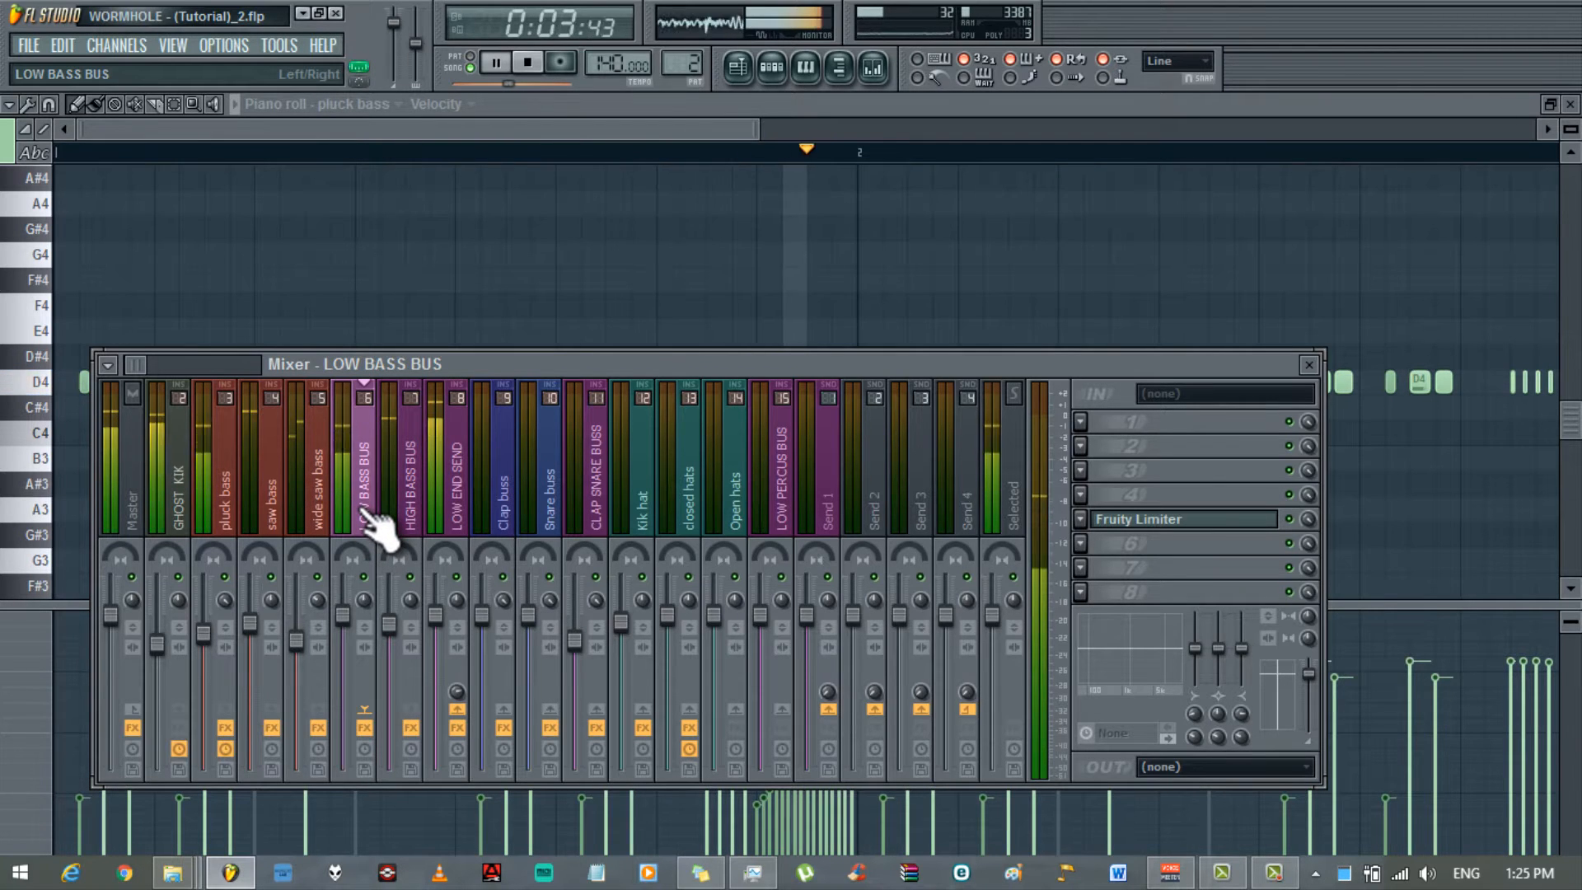
left_click(1145, 521)
left_click_drag(744, 590, 760, 660)
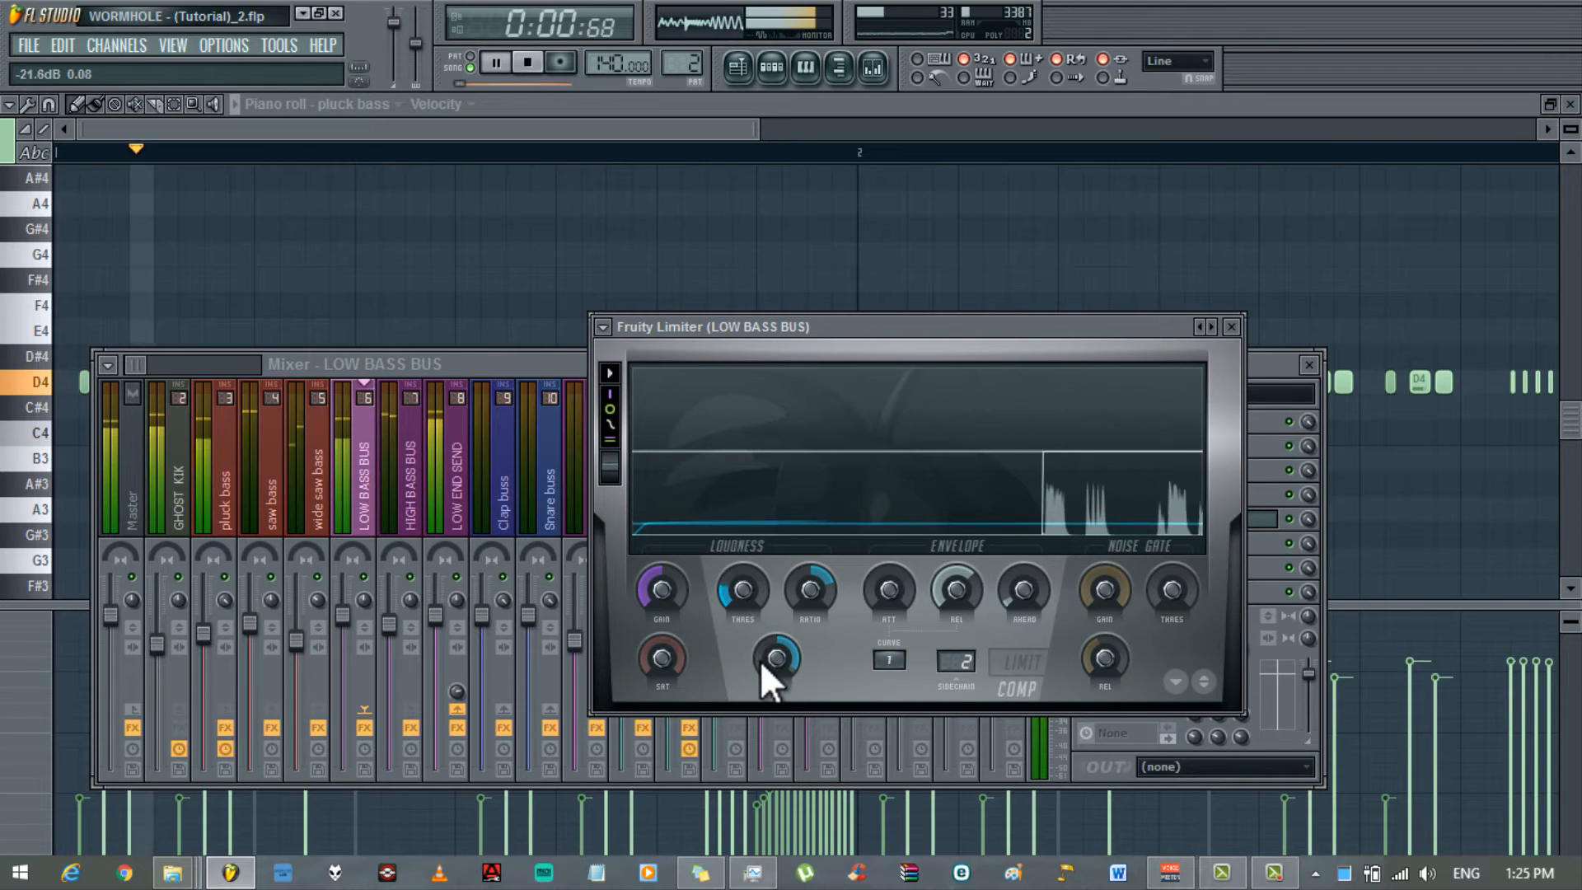
left_click_drag(807, 590, 805, 545)
left_click(784, 654)
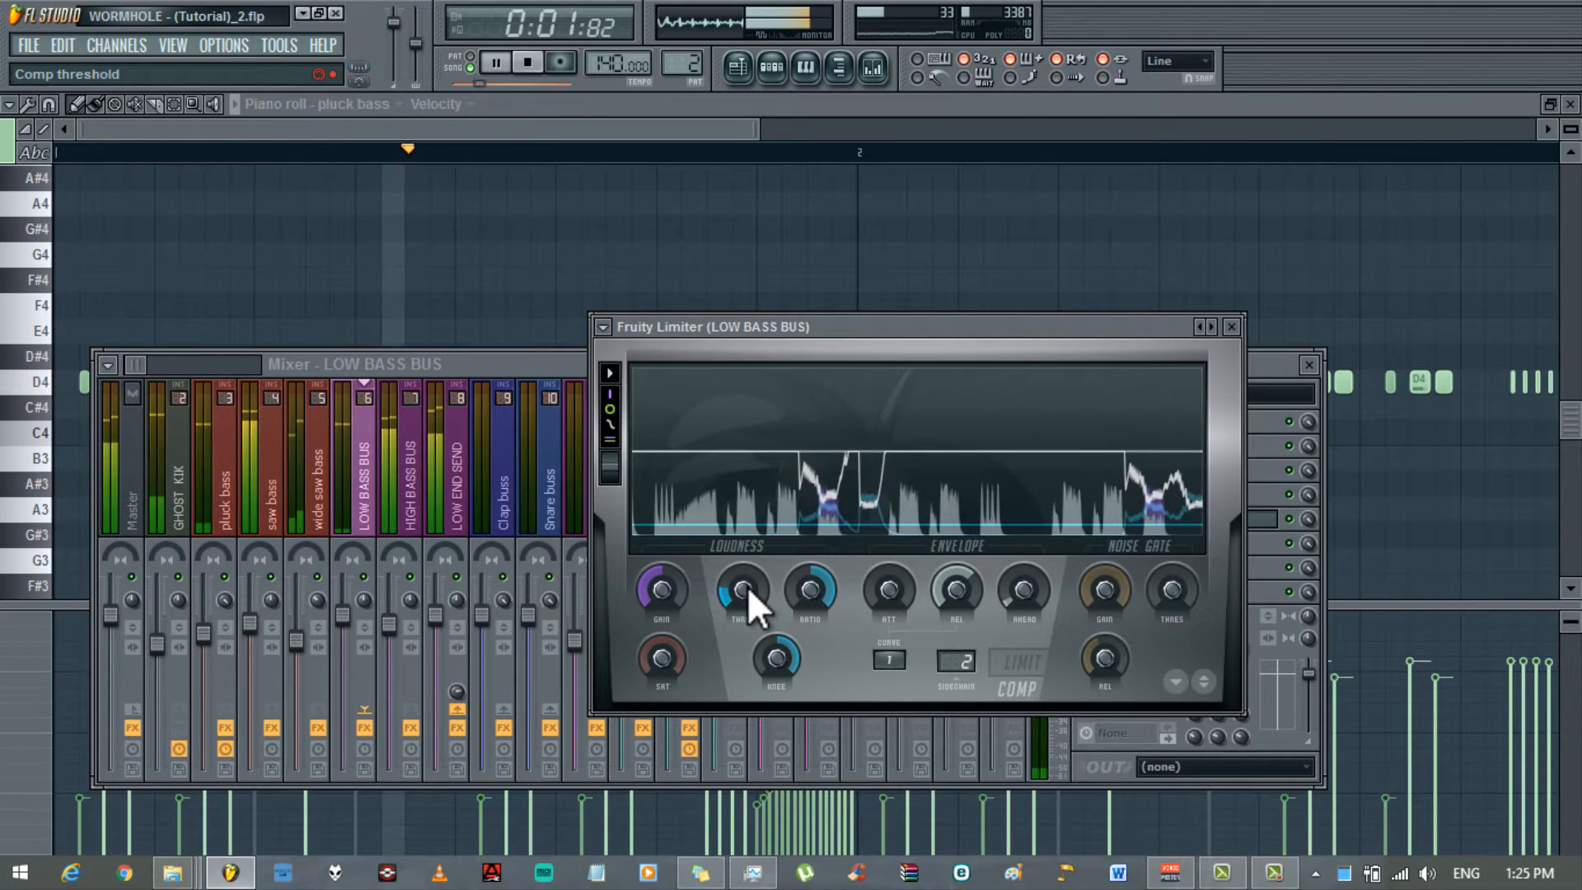
left_click_drag(749, 586, 749, 595)
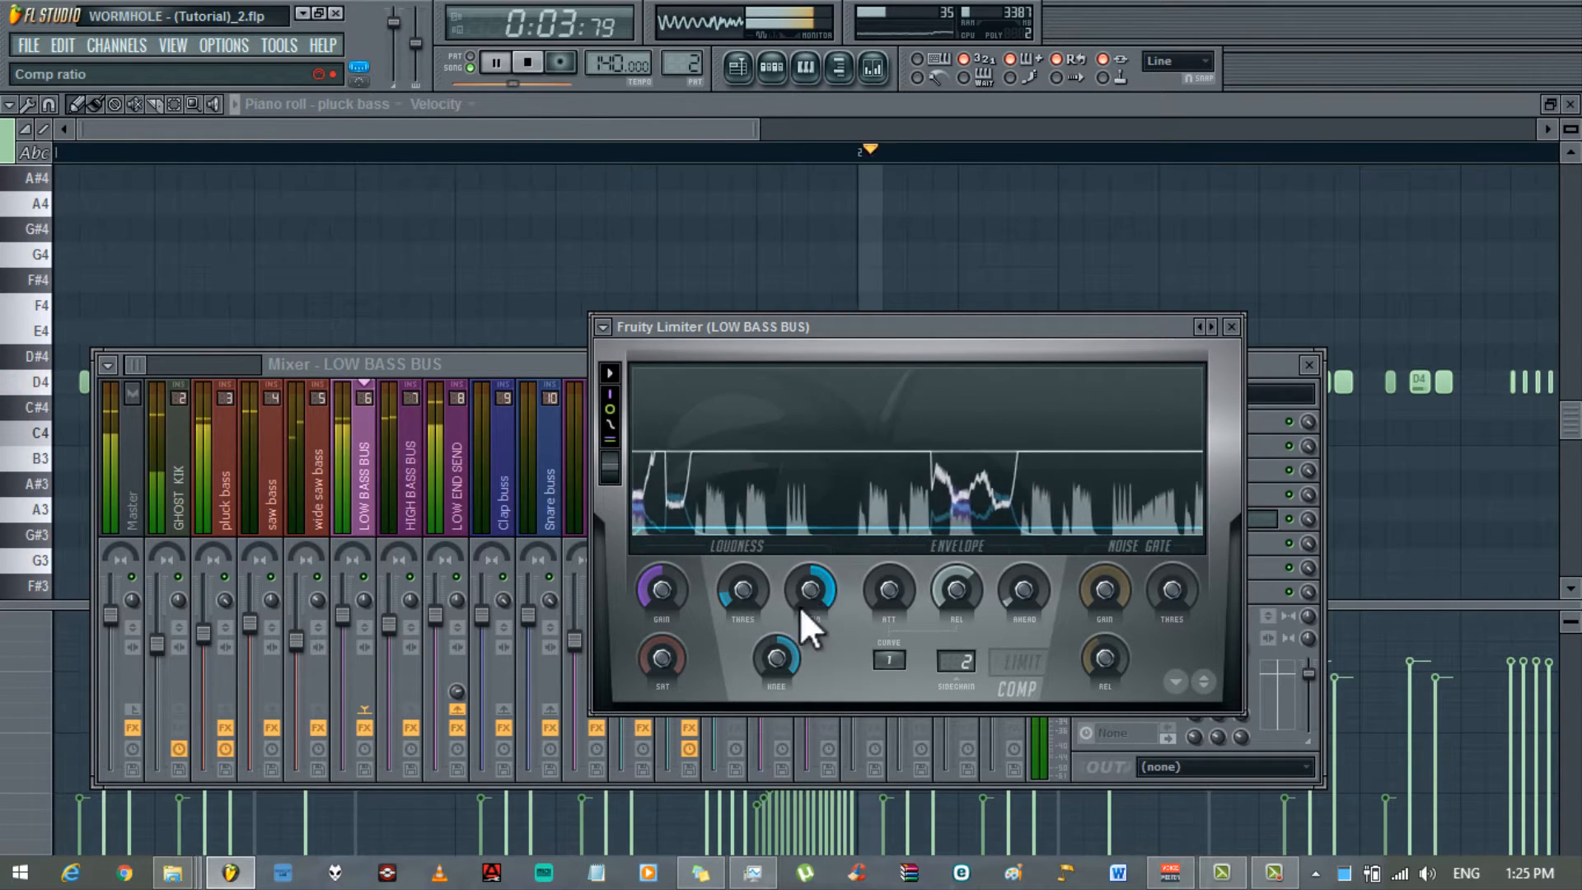
- Close the LOW BASS BUS limiter, reposition the mixer window and stop playback
left_click(1232, 327)
left_click_drag(1051, 359, 1081, 513)
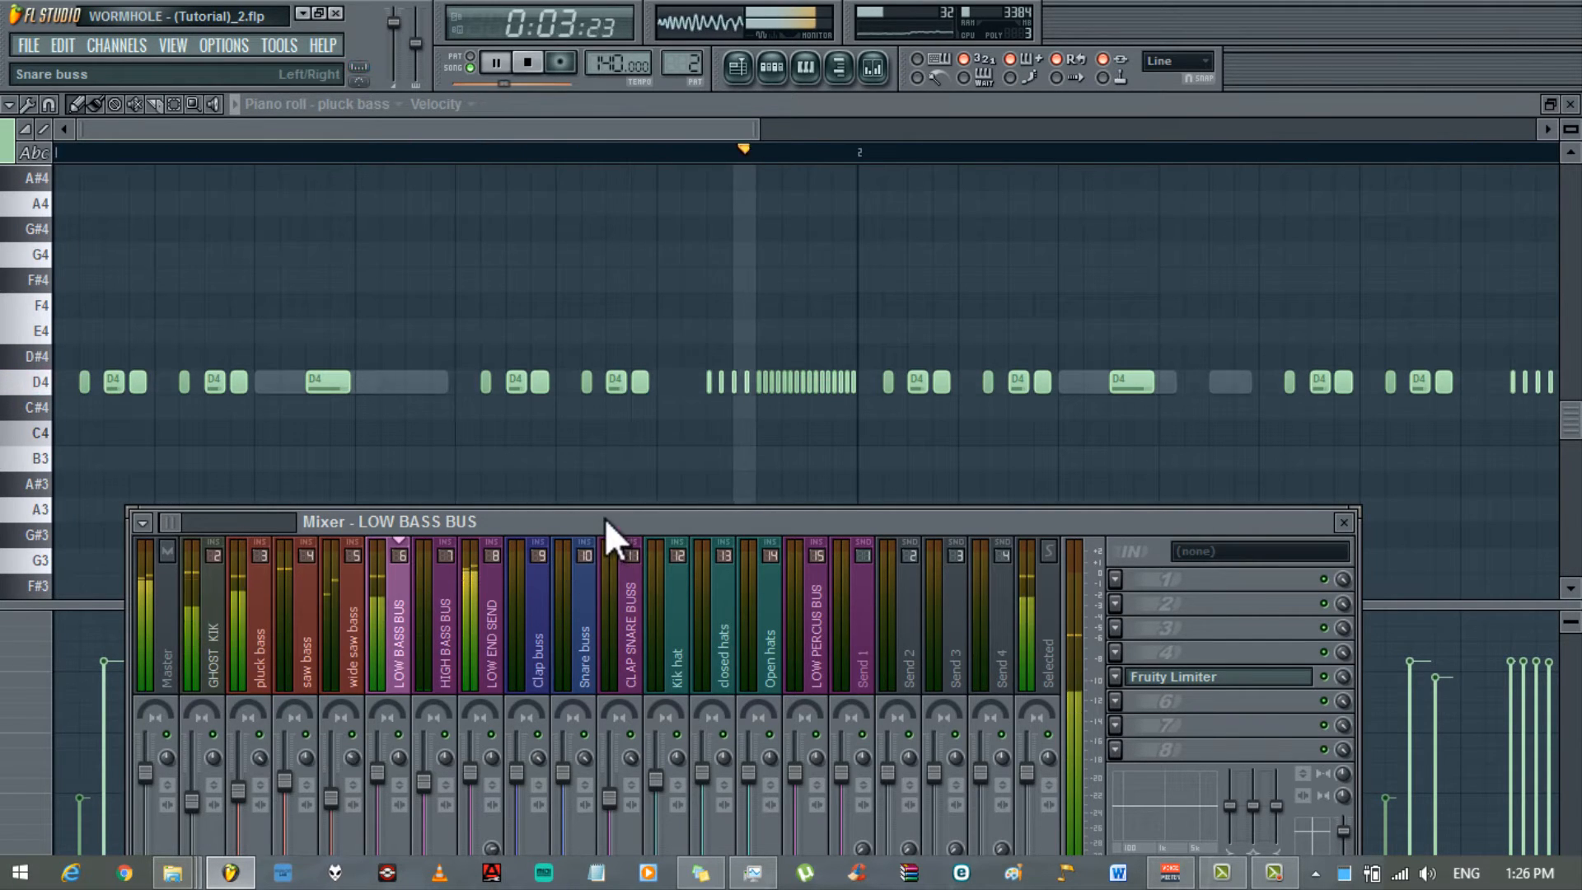
left_click_drag(605, 518, 702, 396)
left_click(528, 62)
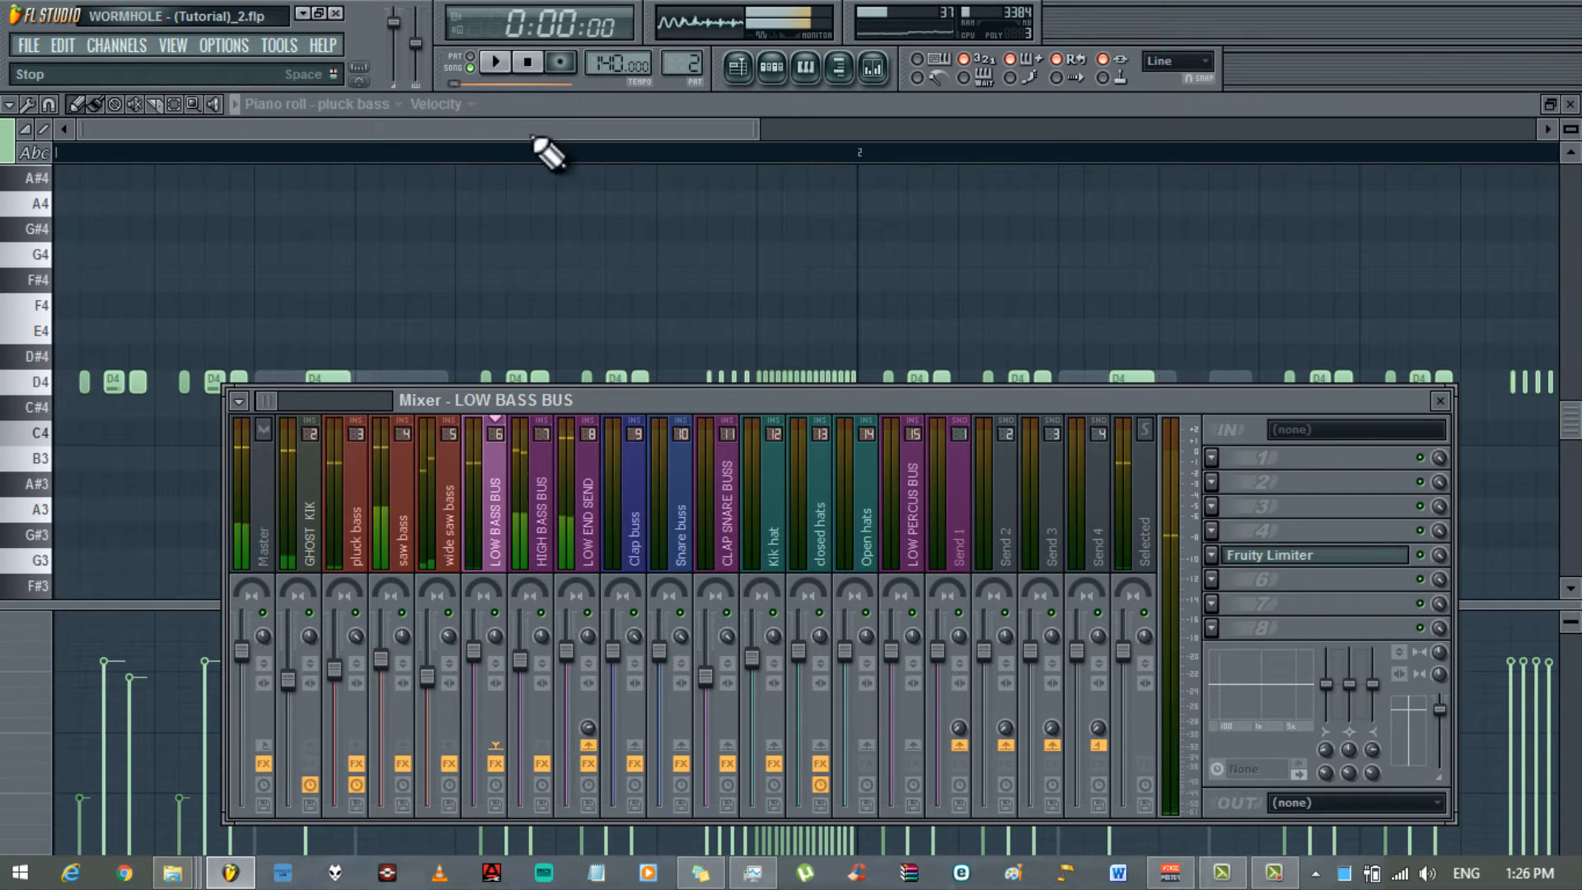
left_click_drag(603, 396, 624, 302)
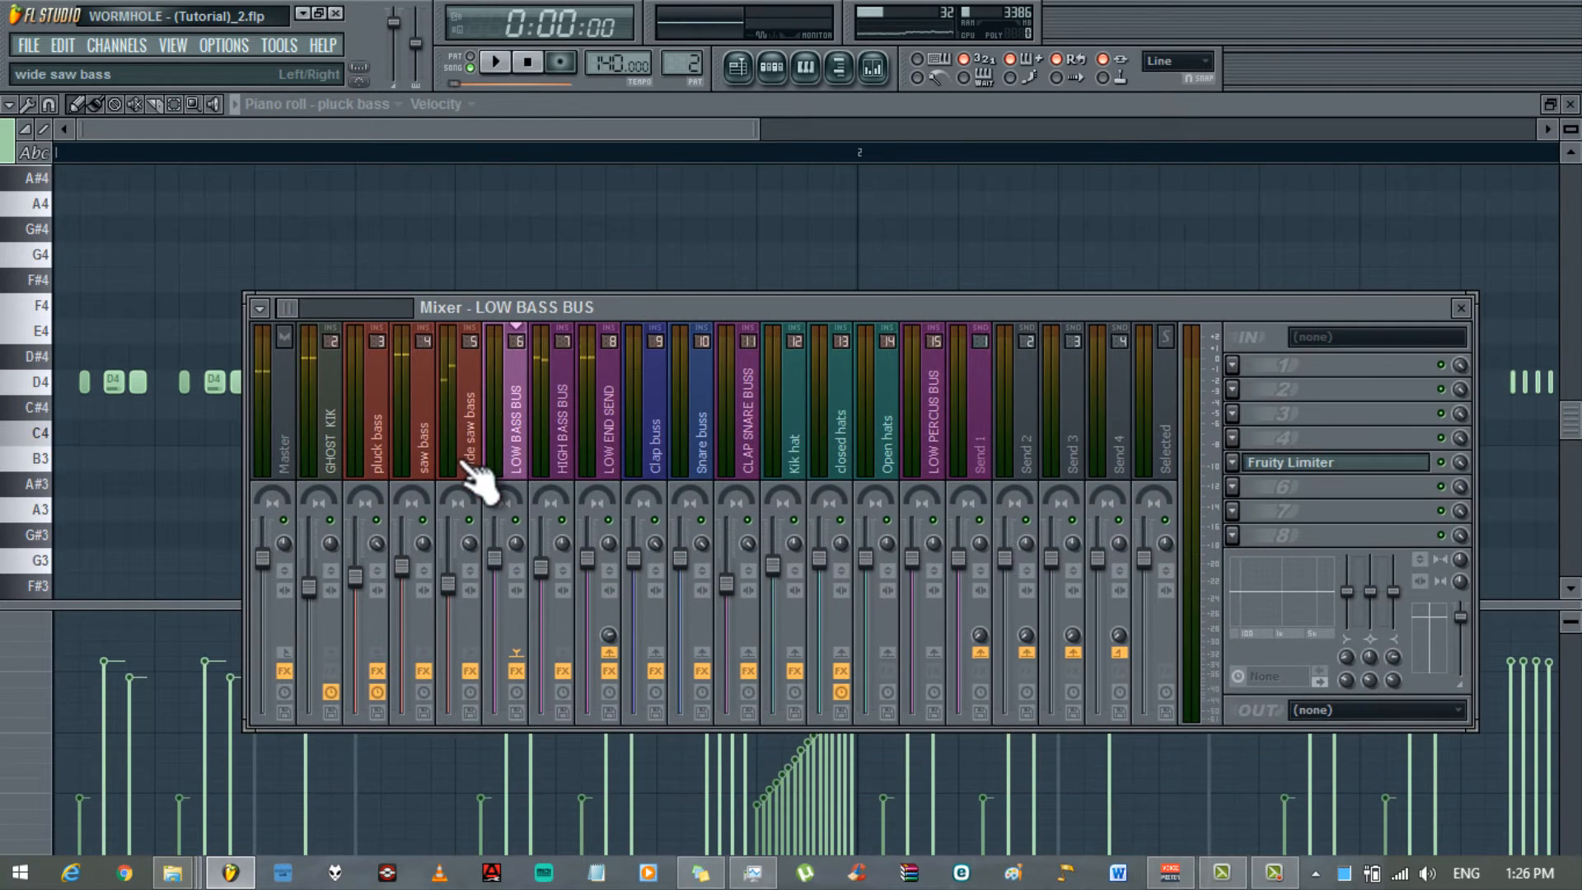
- Select GHOST KIK as the sidechain source of the HIGH BASS BUS Fruity Limiter and close the plugin
left_click(577, 474)
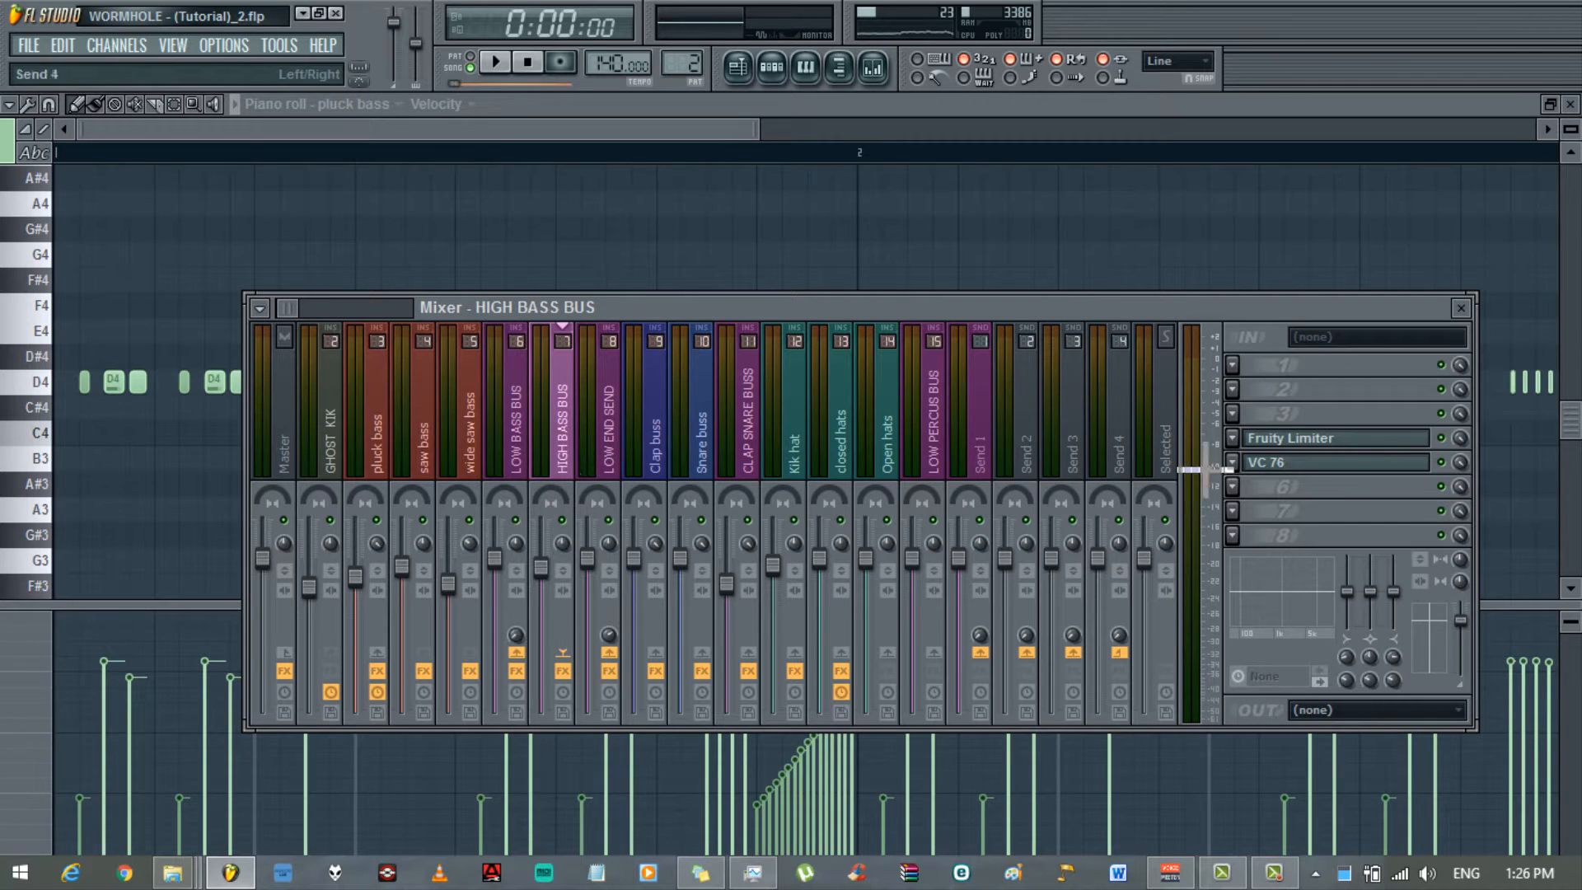
left_click(1303, 441)
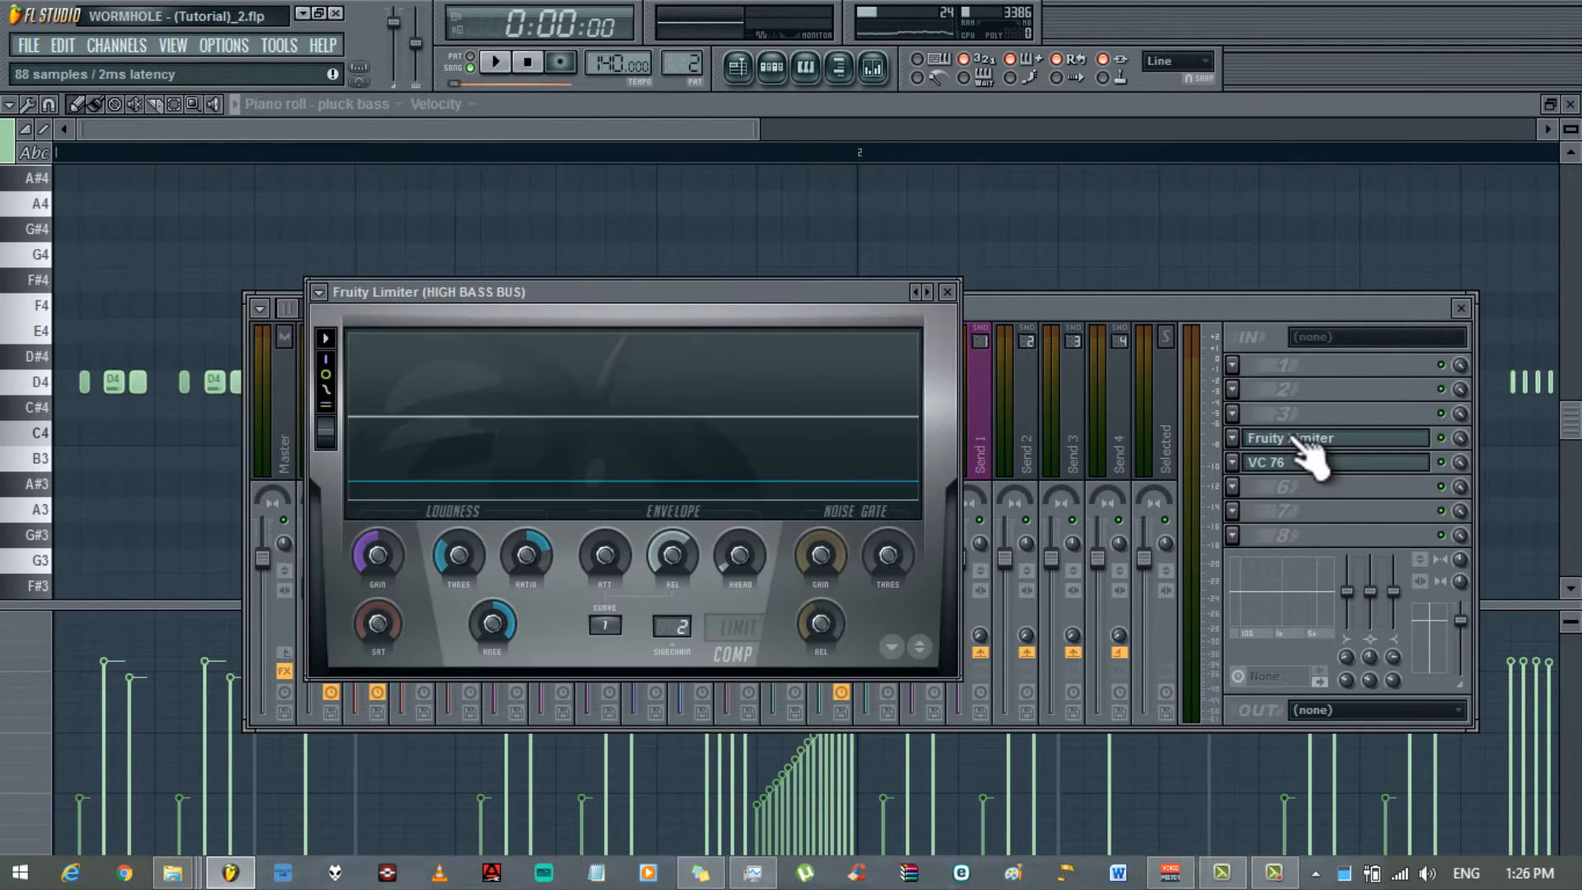
left_click(683, 629)
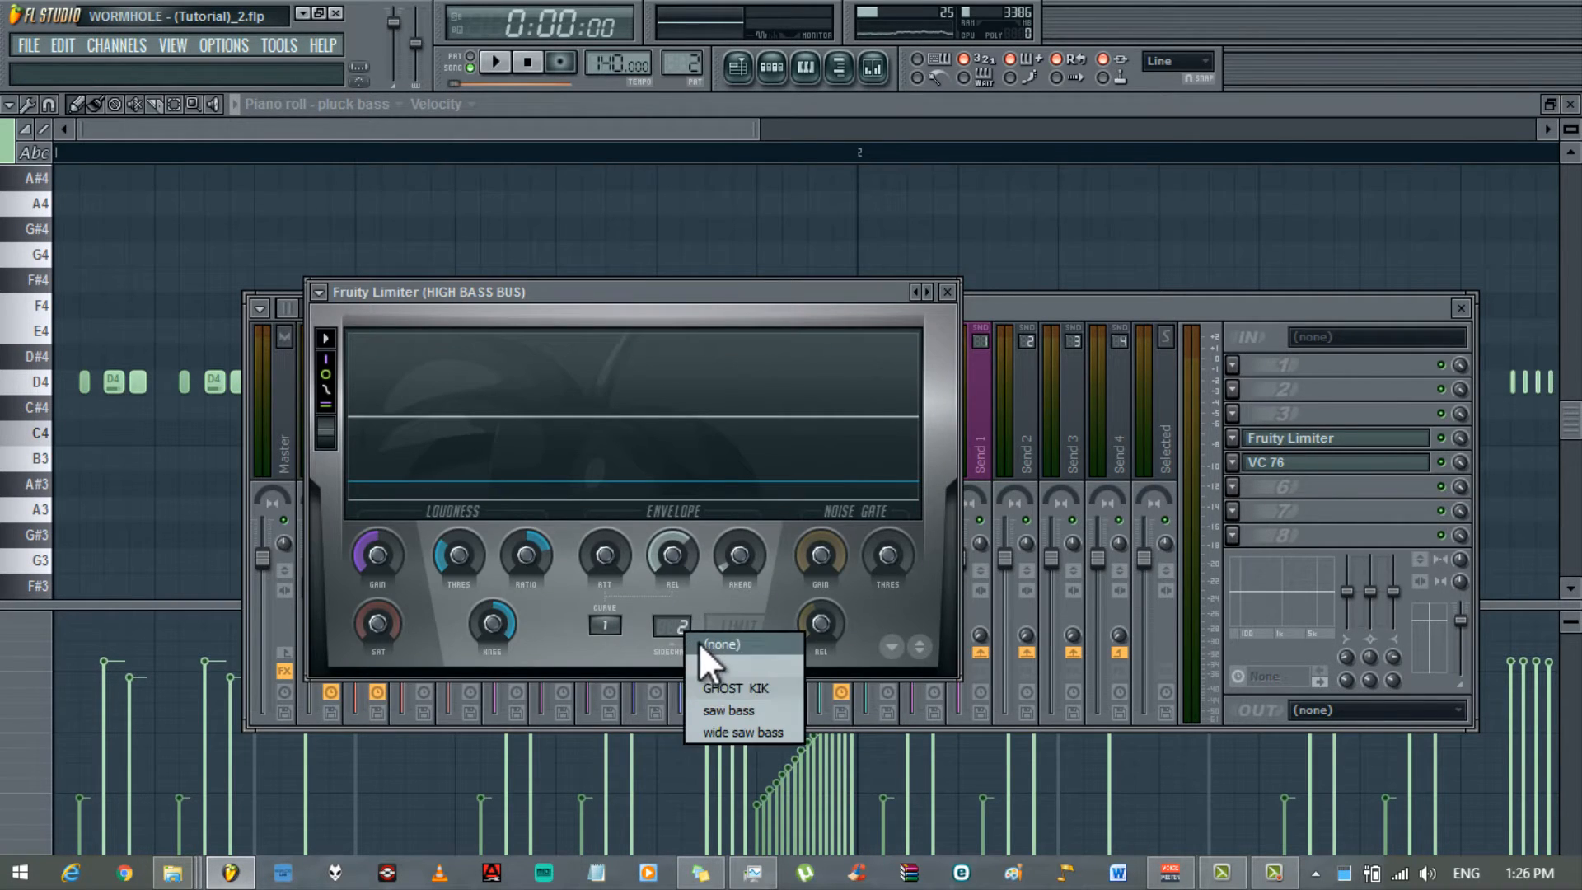
left_click(718, 684)
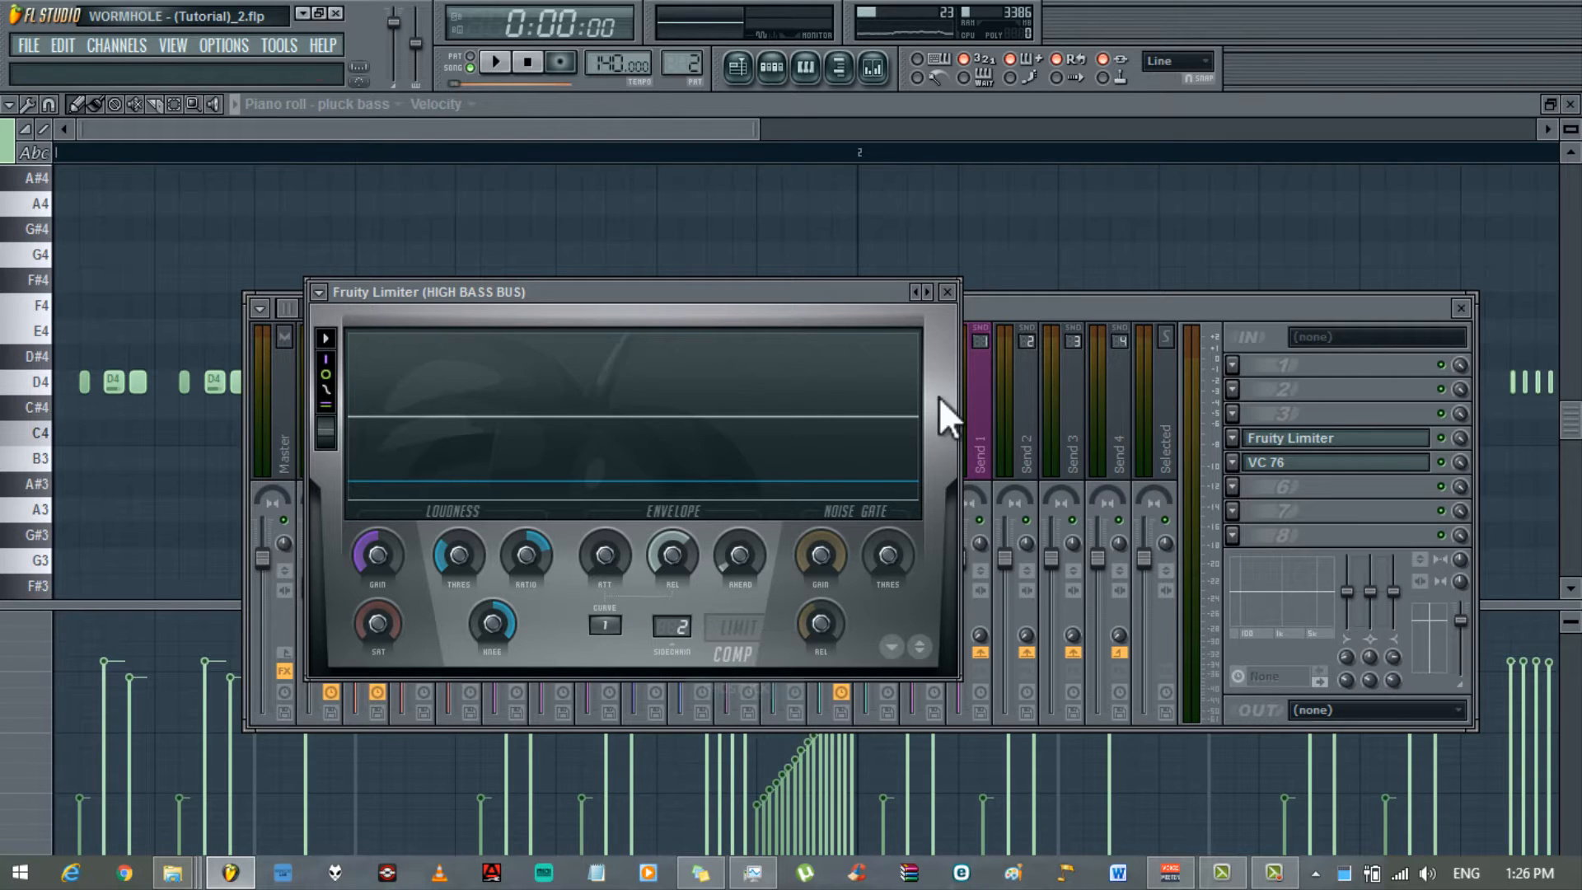
left_click(947, 292)
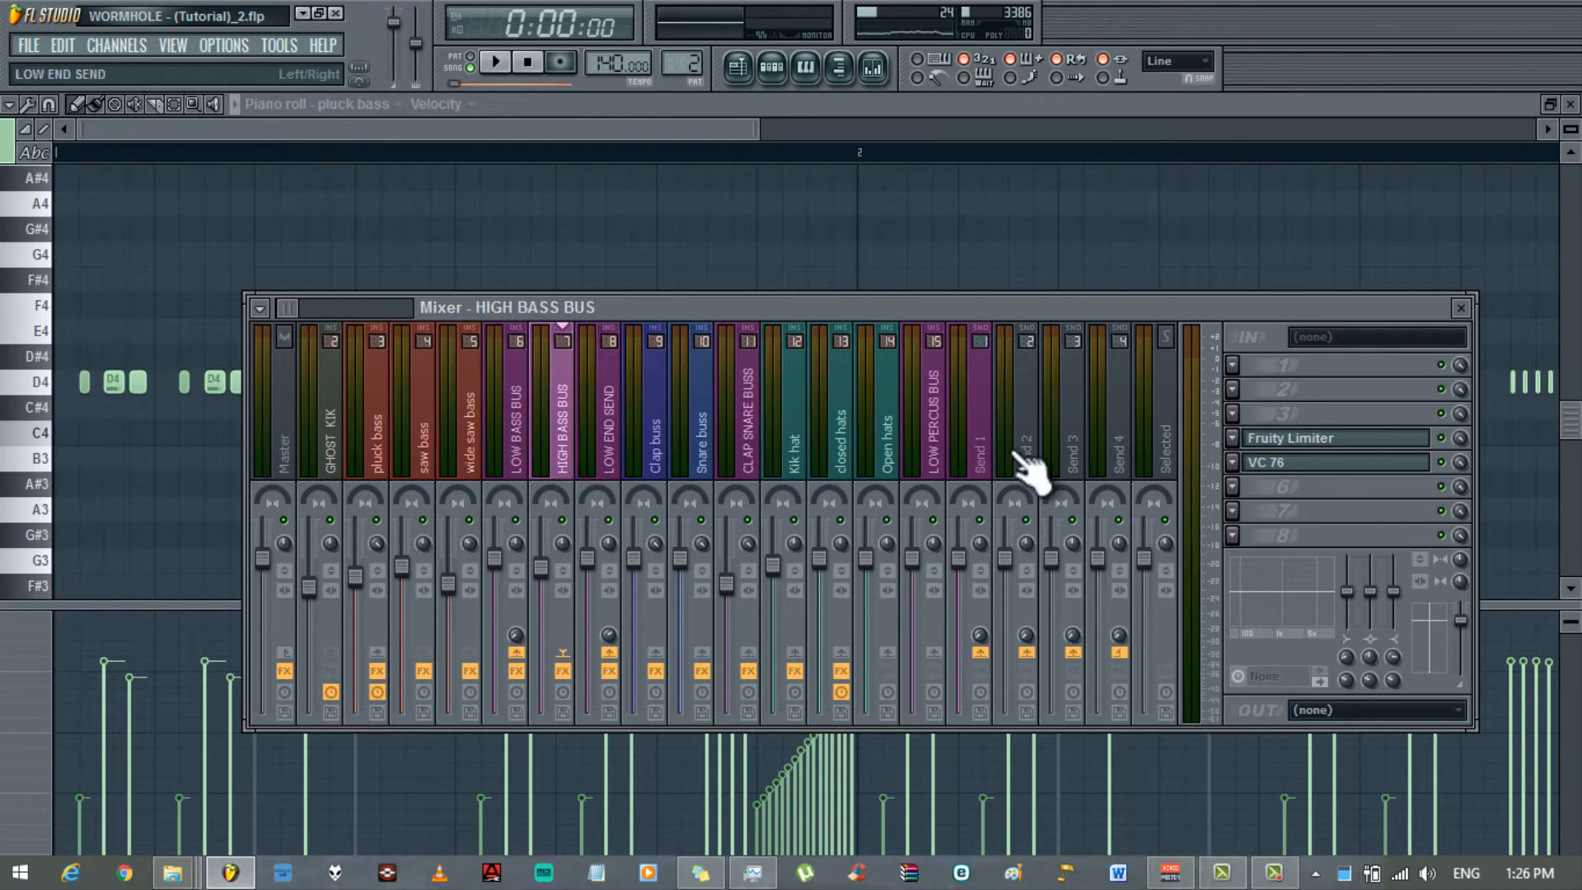
- Copy the Fruity Limiter with its settings from HIGH BASS BUS to LOW BASS BUS and select that track
left_click(1233, 438)
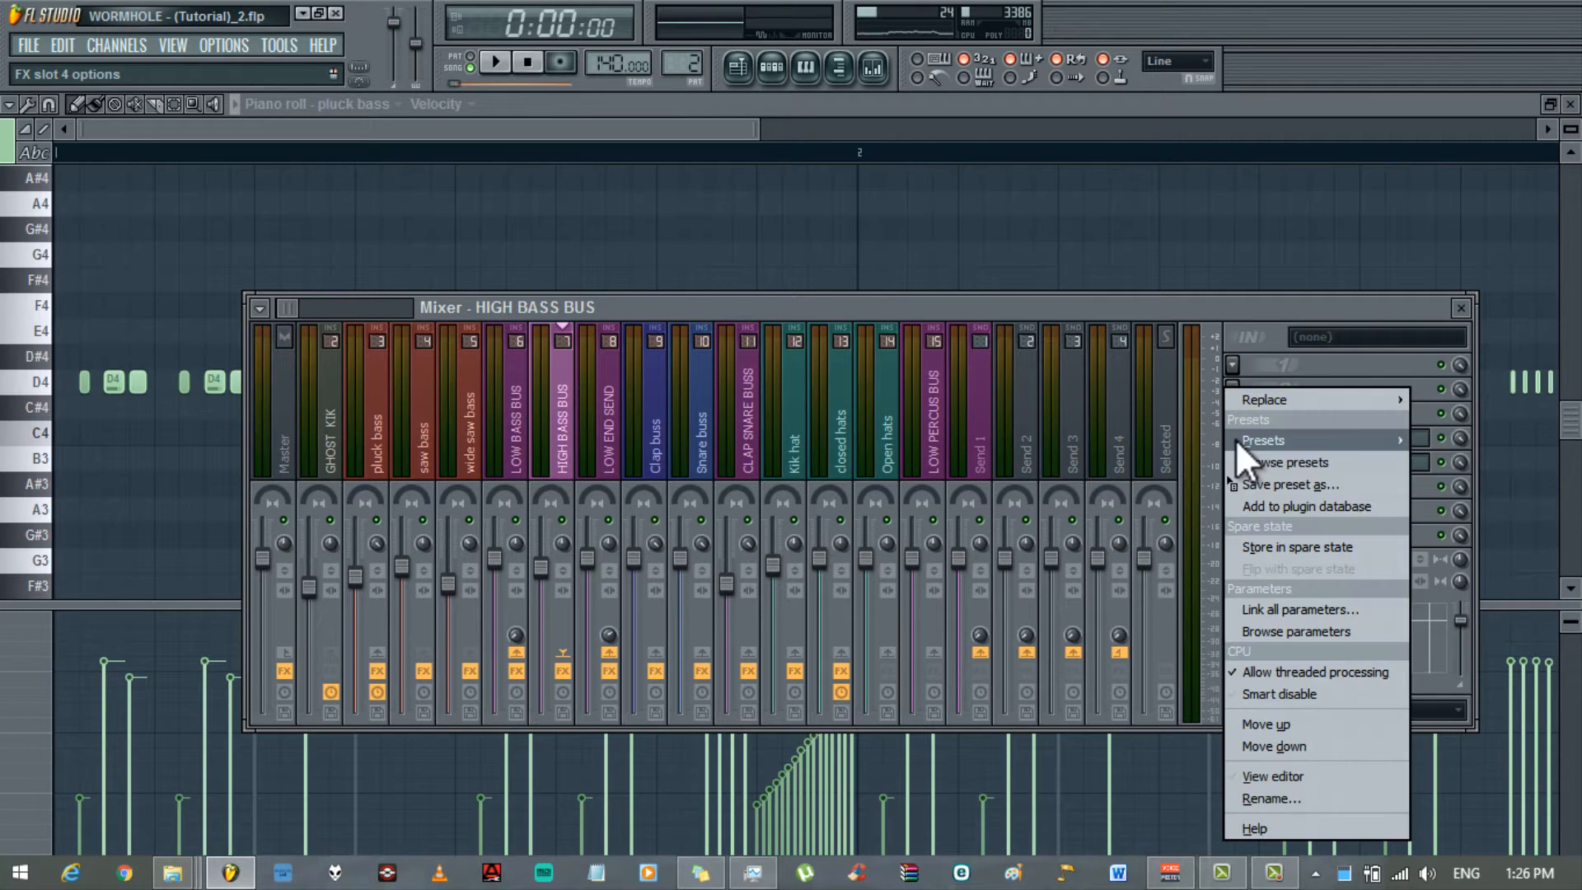
left_click_drag(1267, 485, 626, 435)
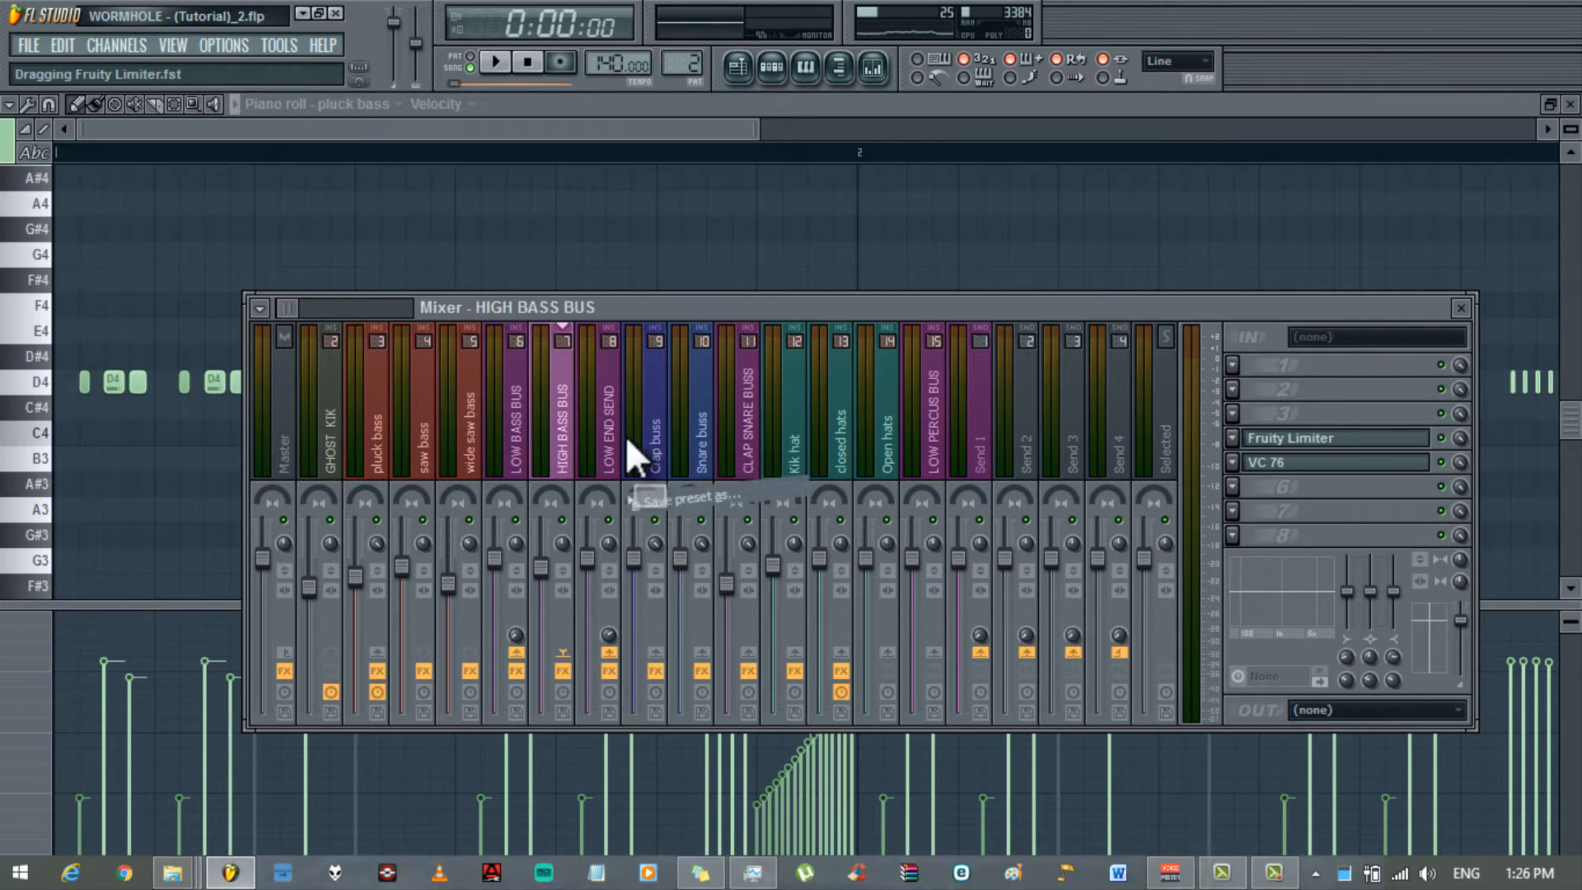
left_click_drag(513, 465, 513, 460)
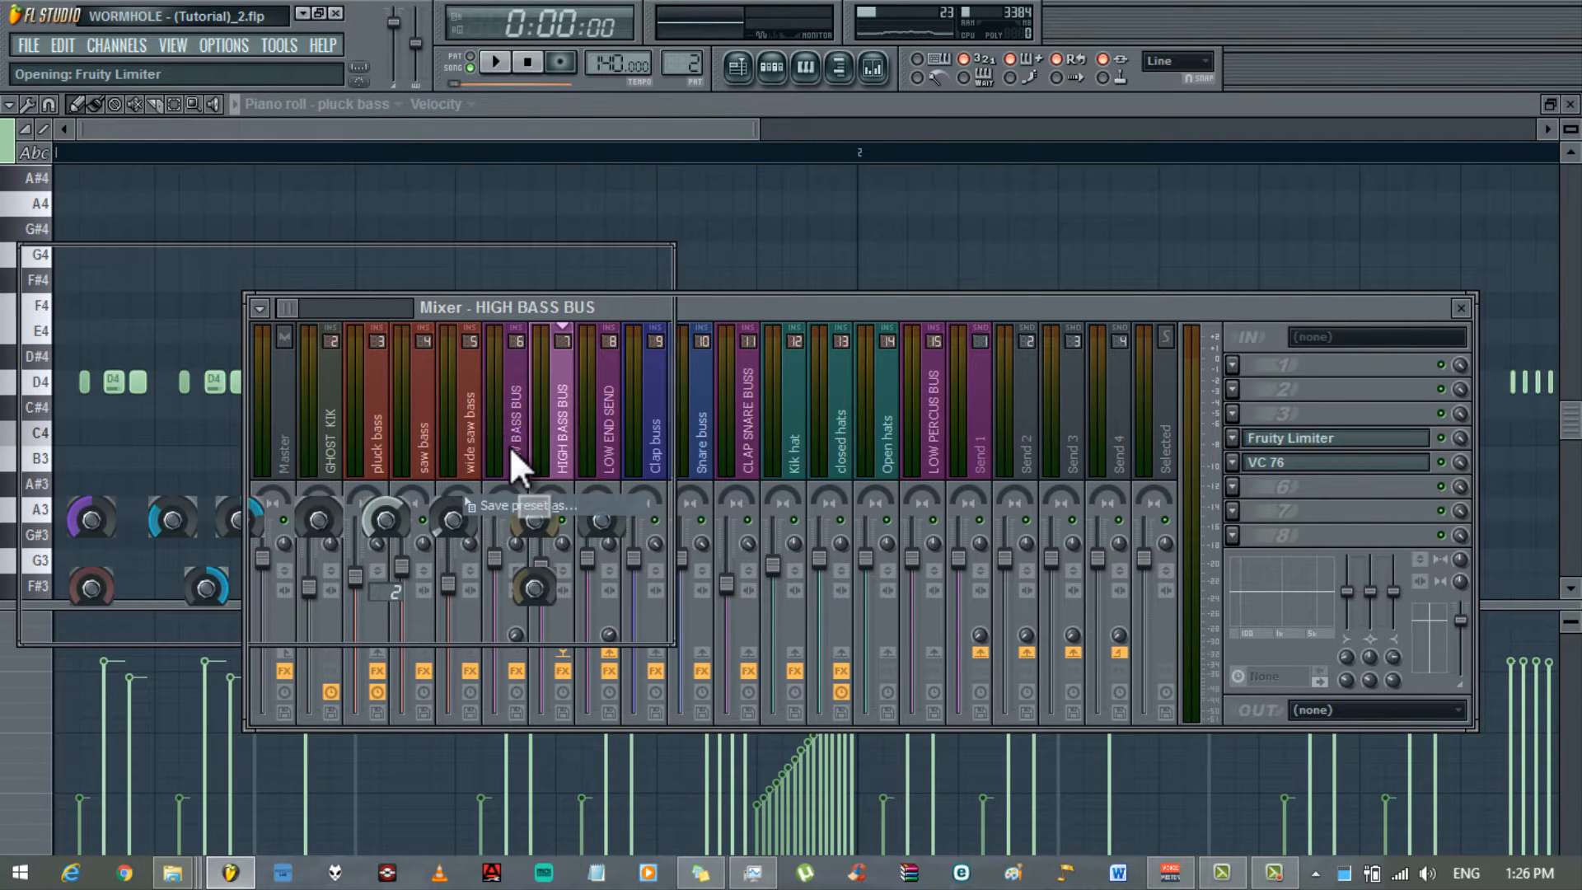
left_click(514, 458)
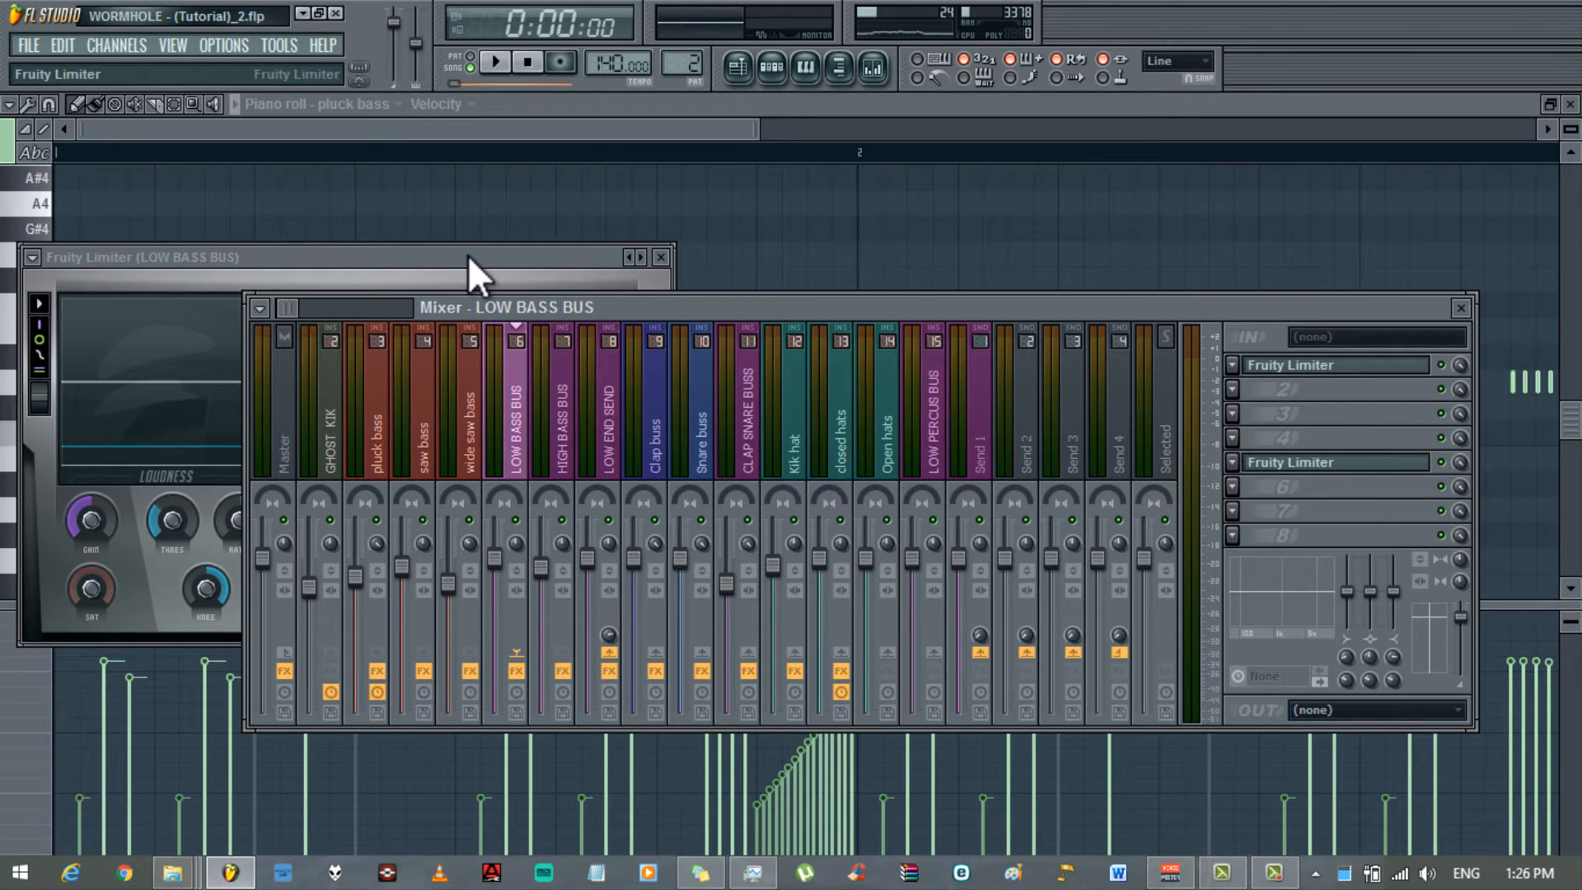
- Reposition the LOW BASS BUS Fruity Limiter window and sidechain the GHOST KIK track to LOW BASS BUS
left_click_drag(468, 254, 907, 240)
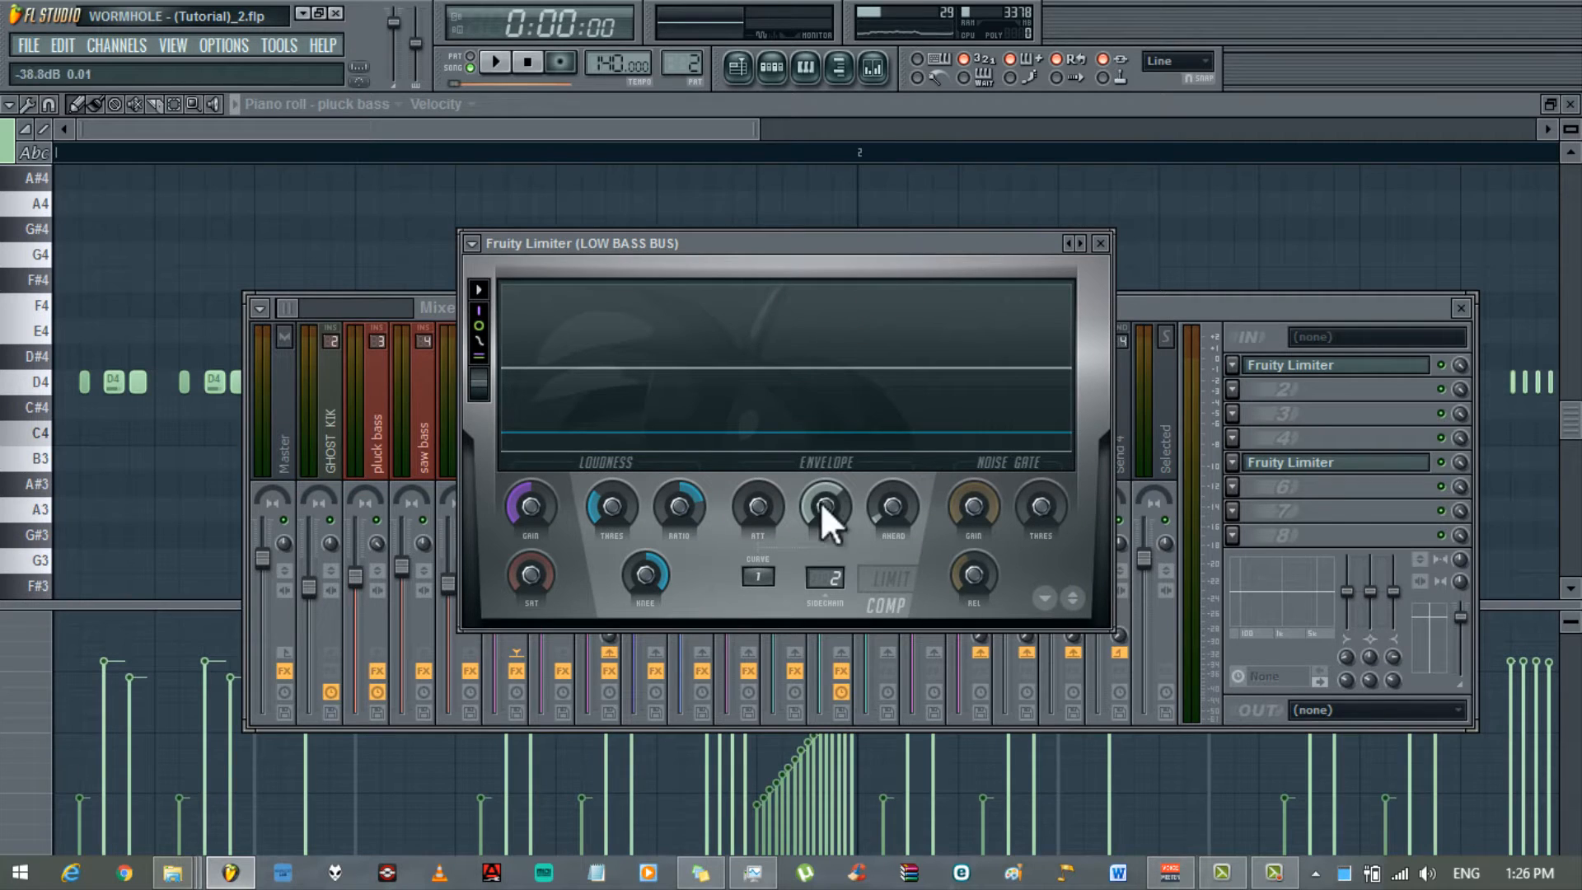
left_click(824, 577)
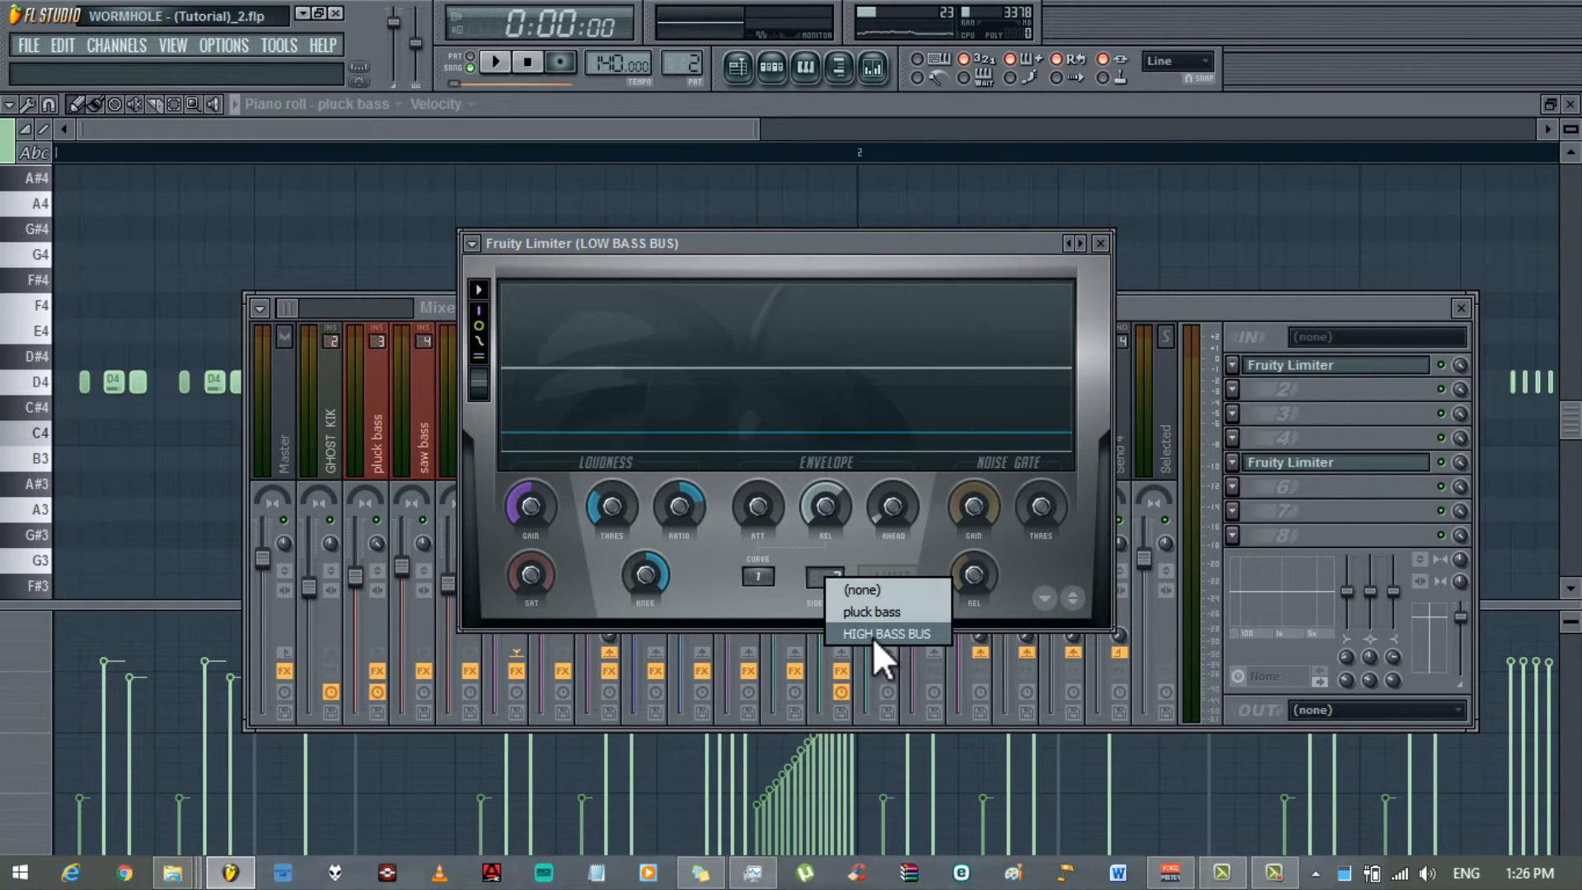
left_click(812, 249)
left_click_drag(813, 249, 1111, 269)
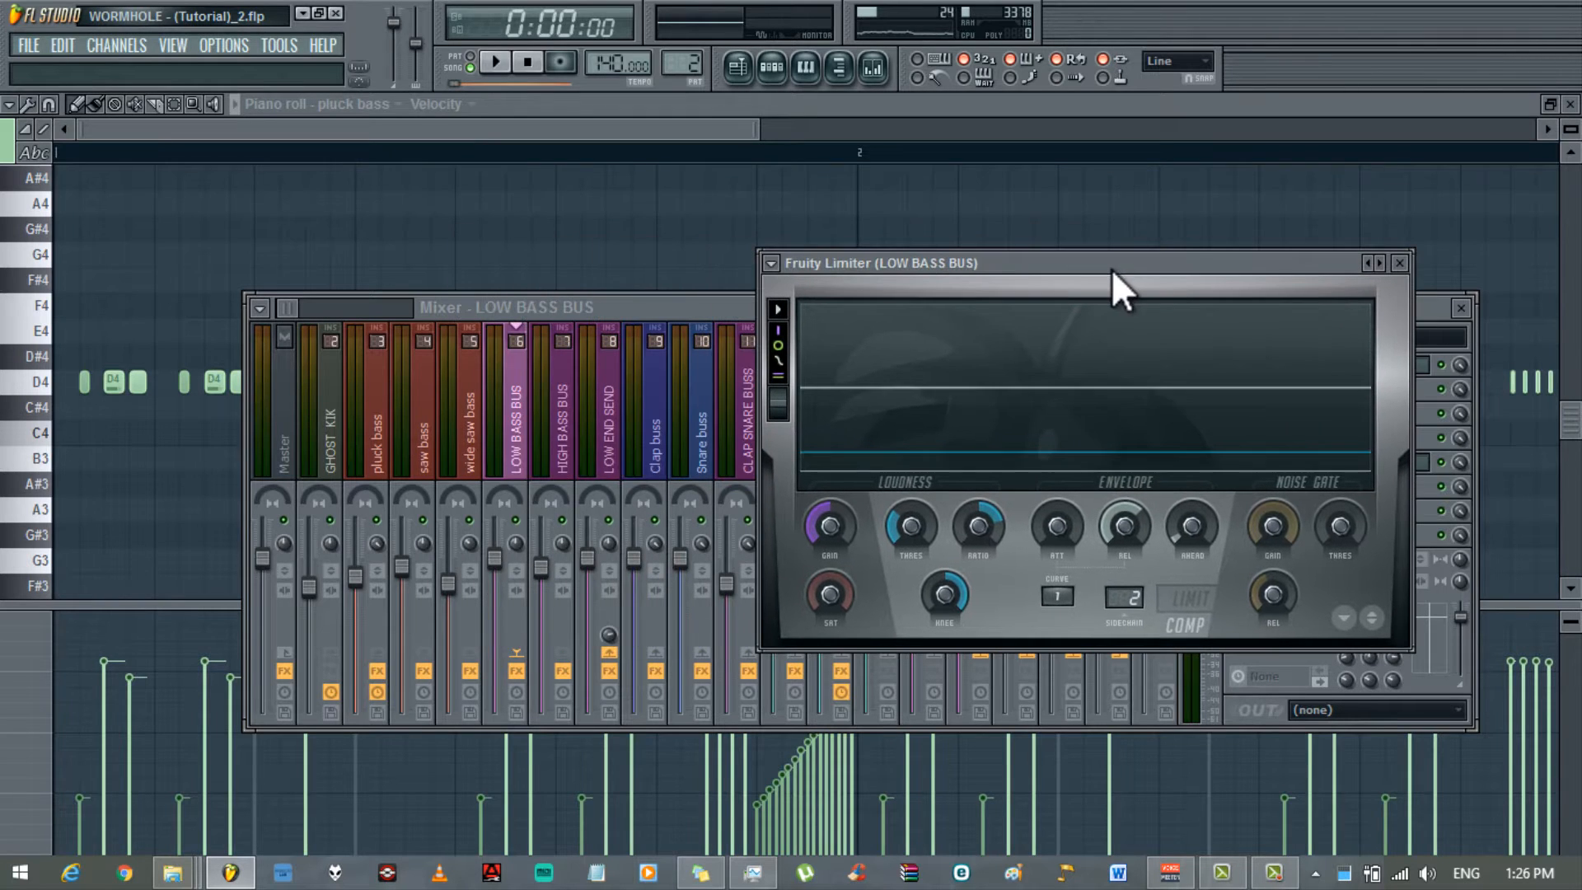
left_click(333, 443)
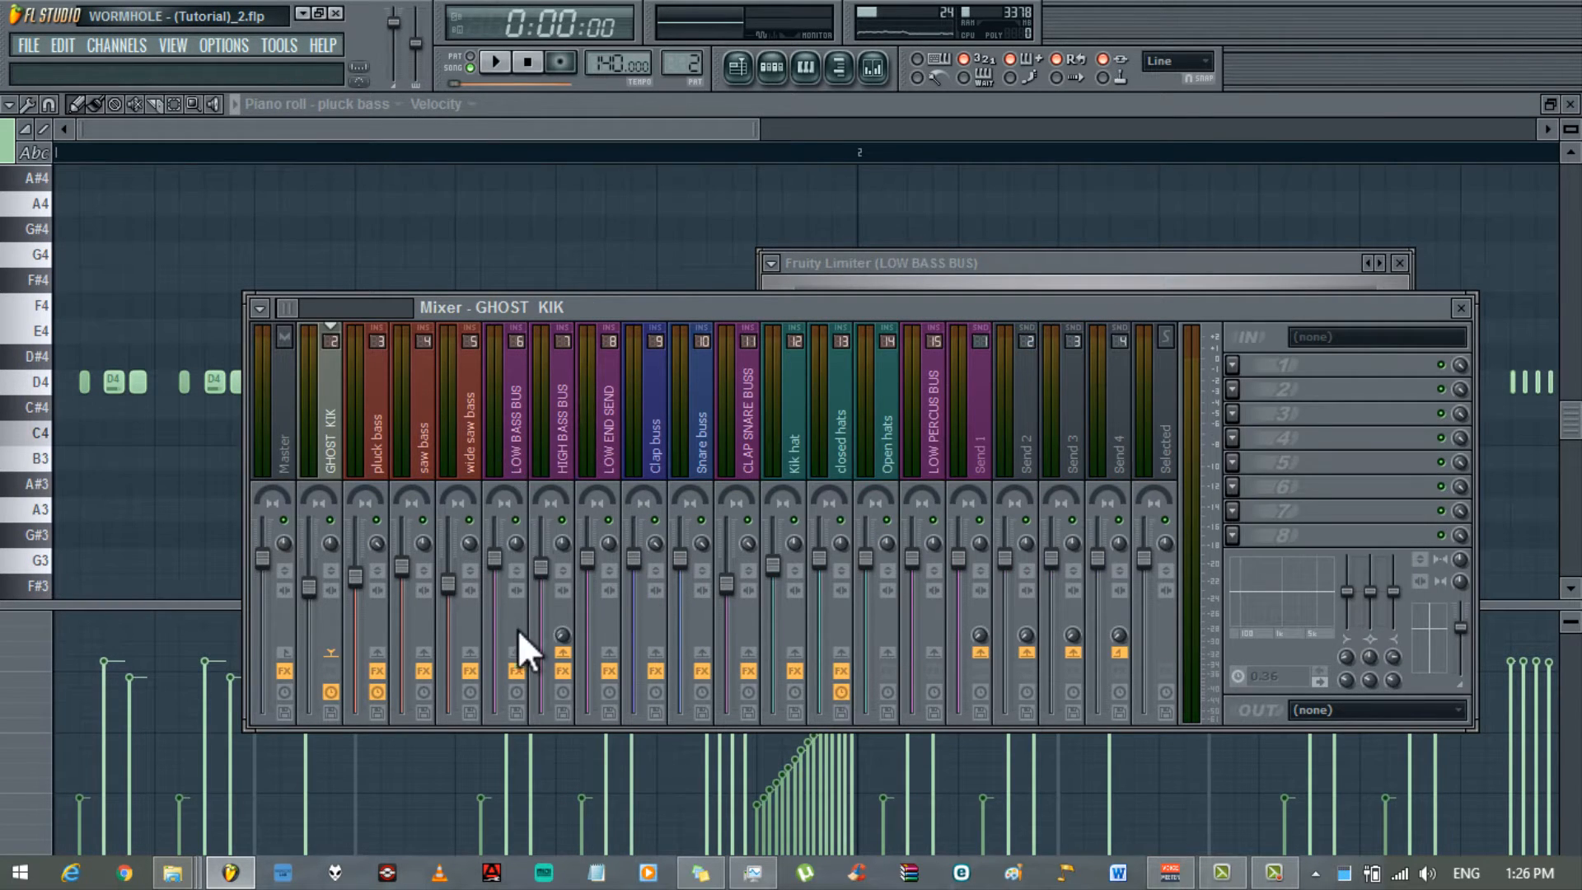
right_click(527, 653)
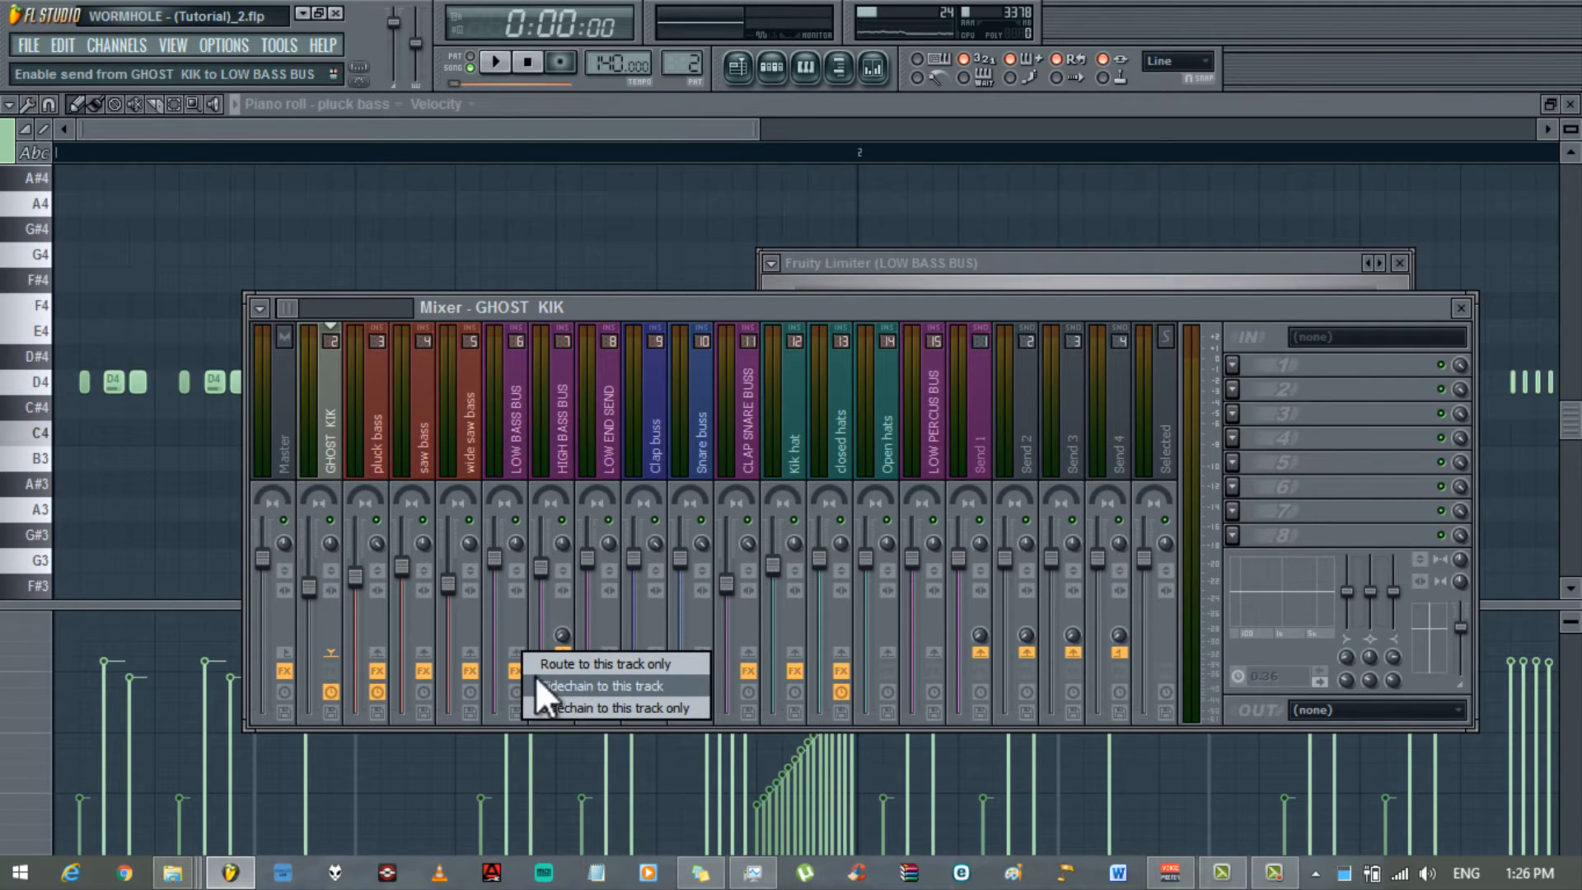
left_click(548, 686)
- Select GHOST KIK as the sidechain source of the first-slot Fruity Limiter on LOW BASS BUS
left_click(526, 466)
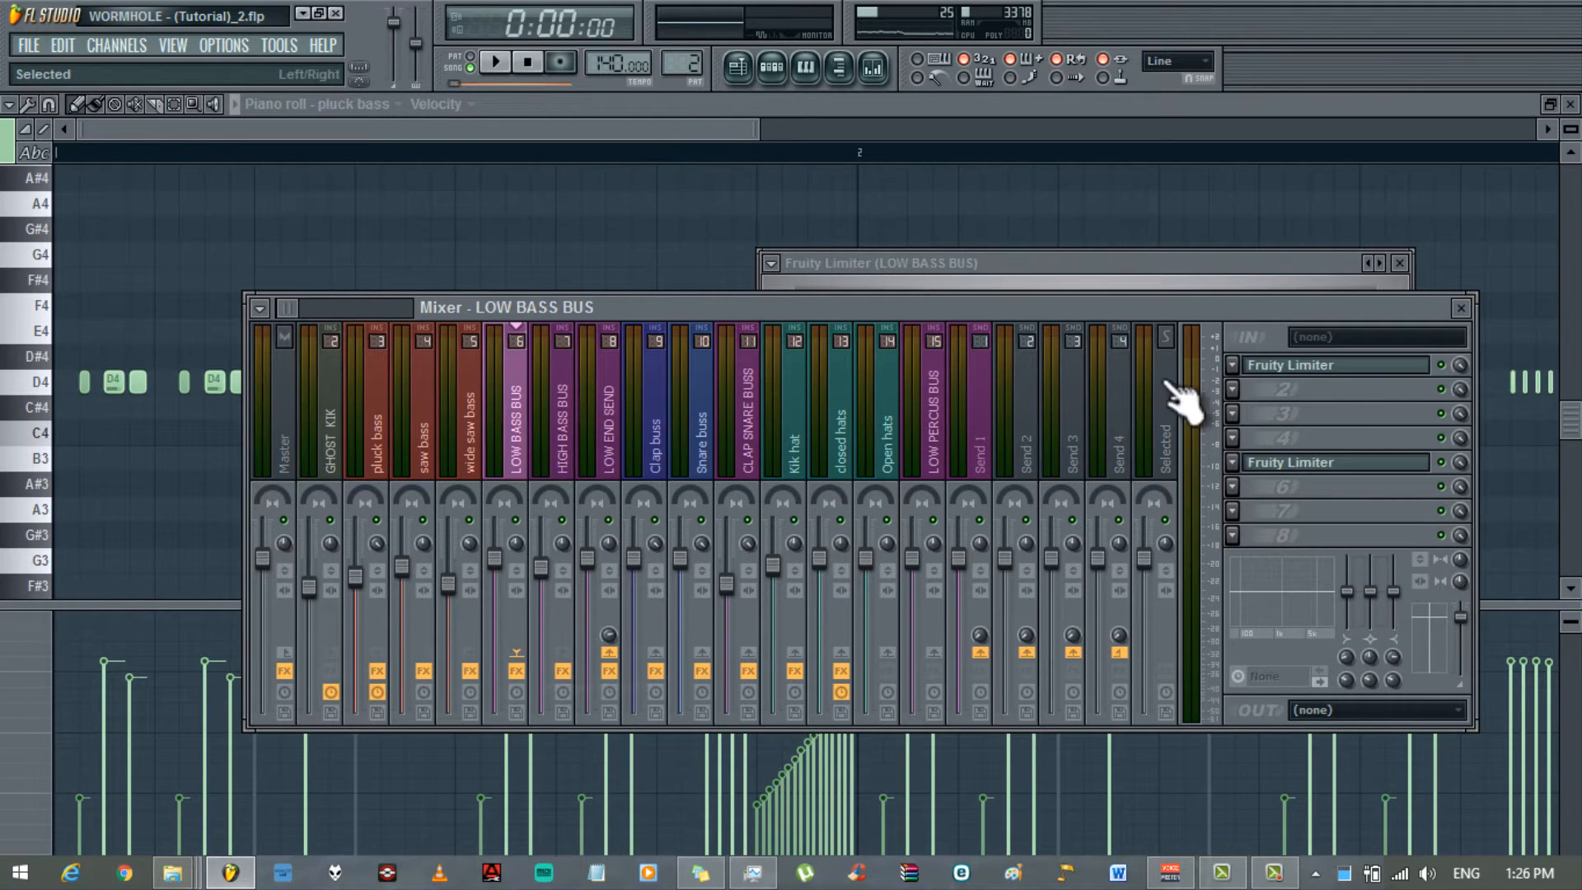
left_click(1136, 271)
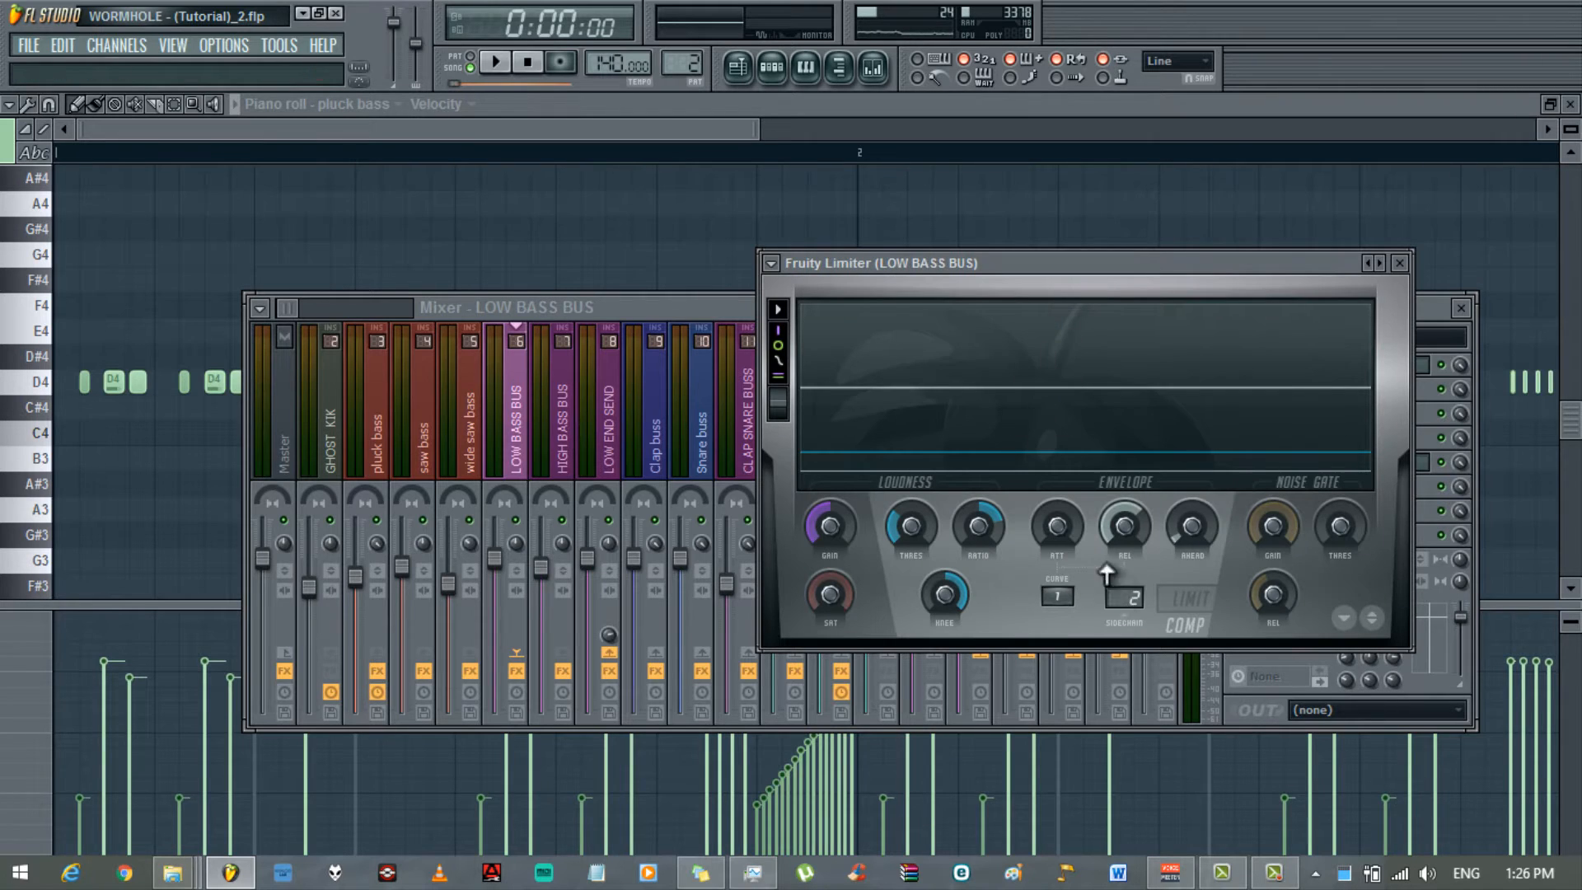
left_click(1122, 598)
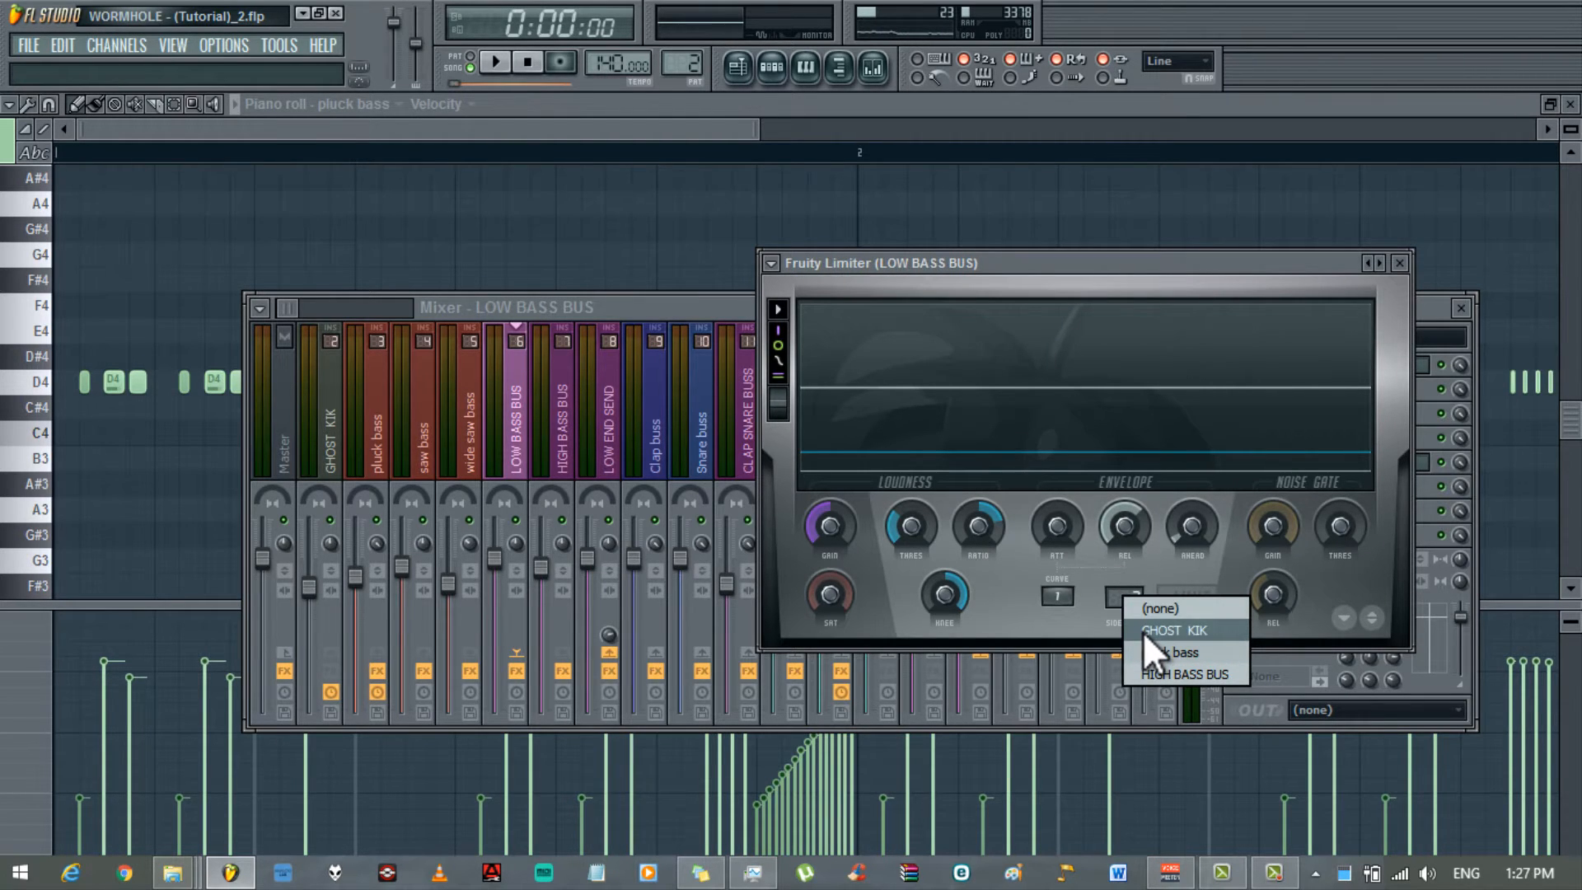
left_click(1144, 632)
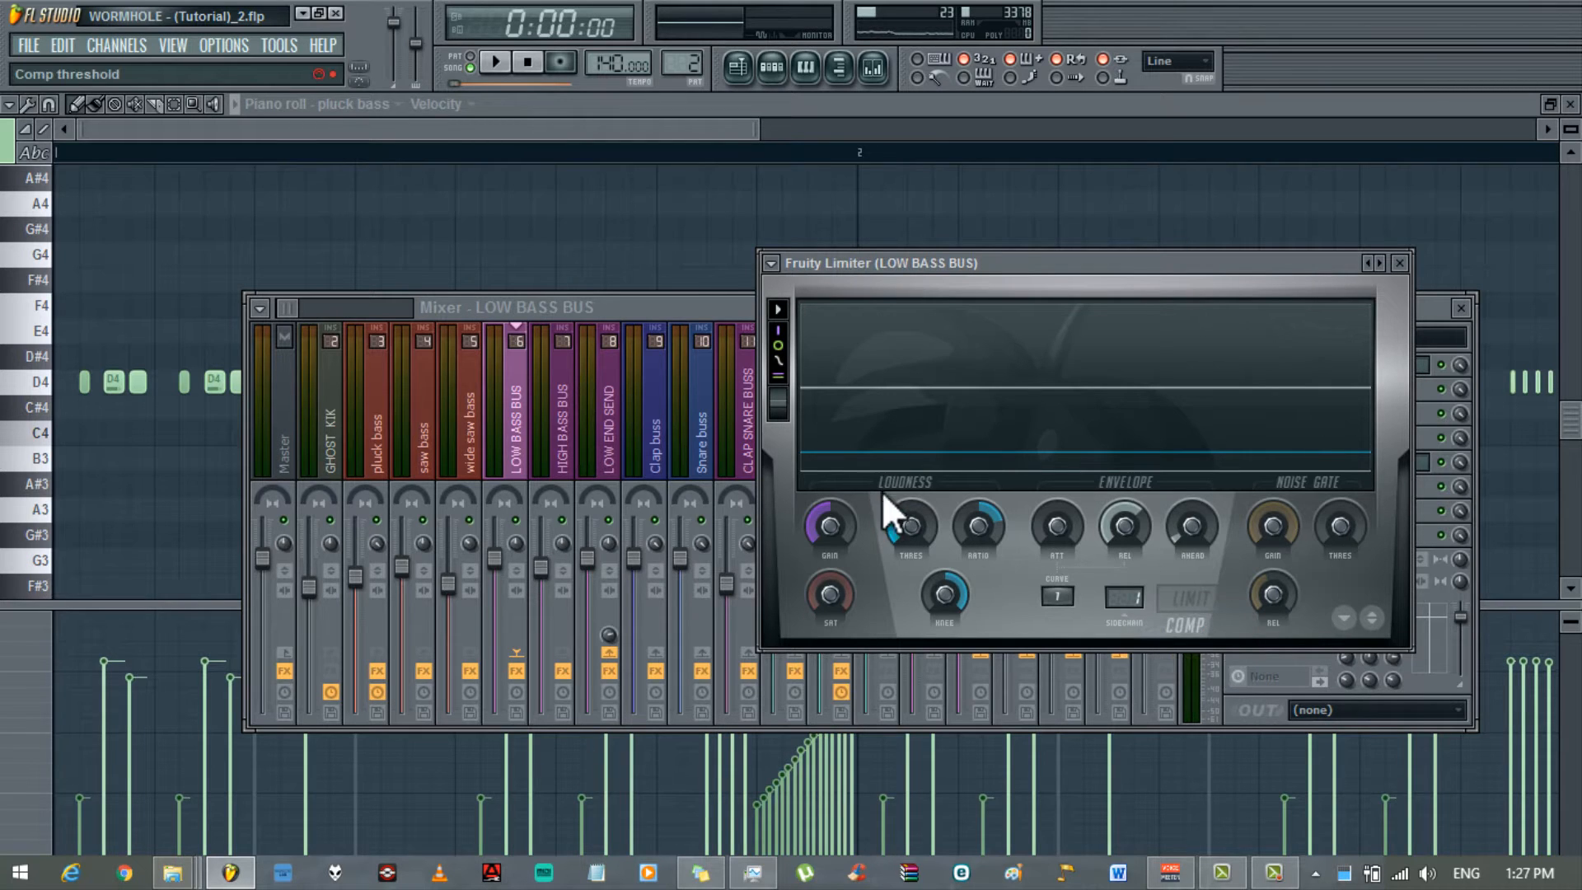
- During playback, lower the LOW BASS BUS compressor threshold to about -26.8 dB and raise its ratio, ending with playback stopped and the plugin closed
left_click(495, 63)
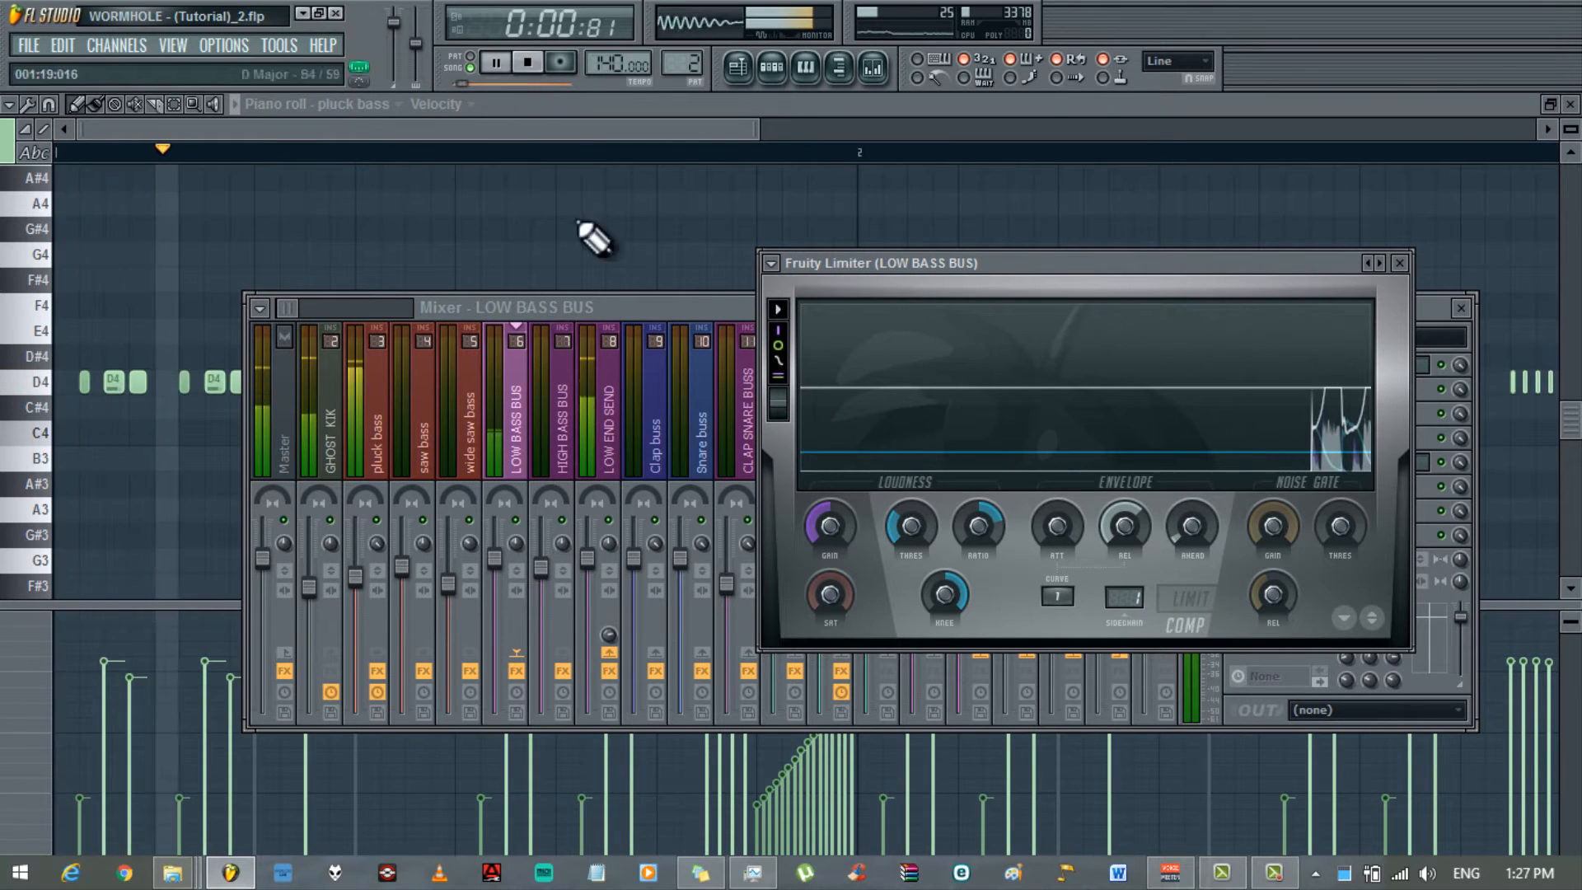
left_click_drag(913, 512, 916, 571)
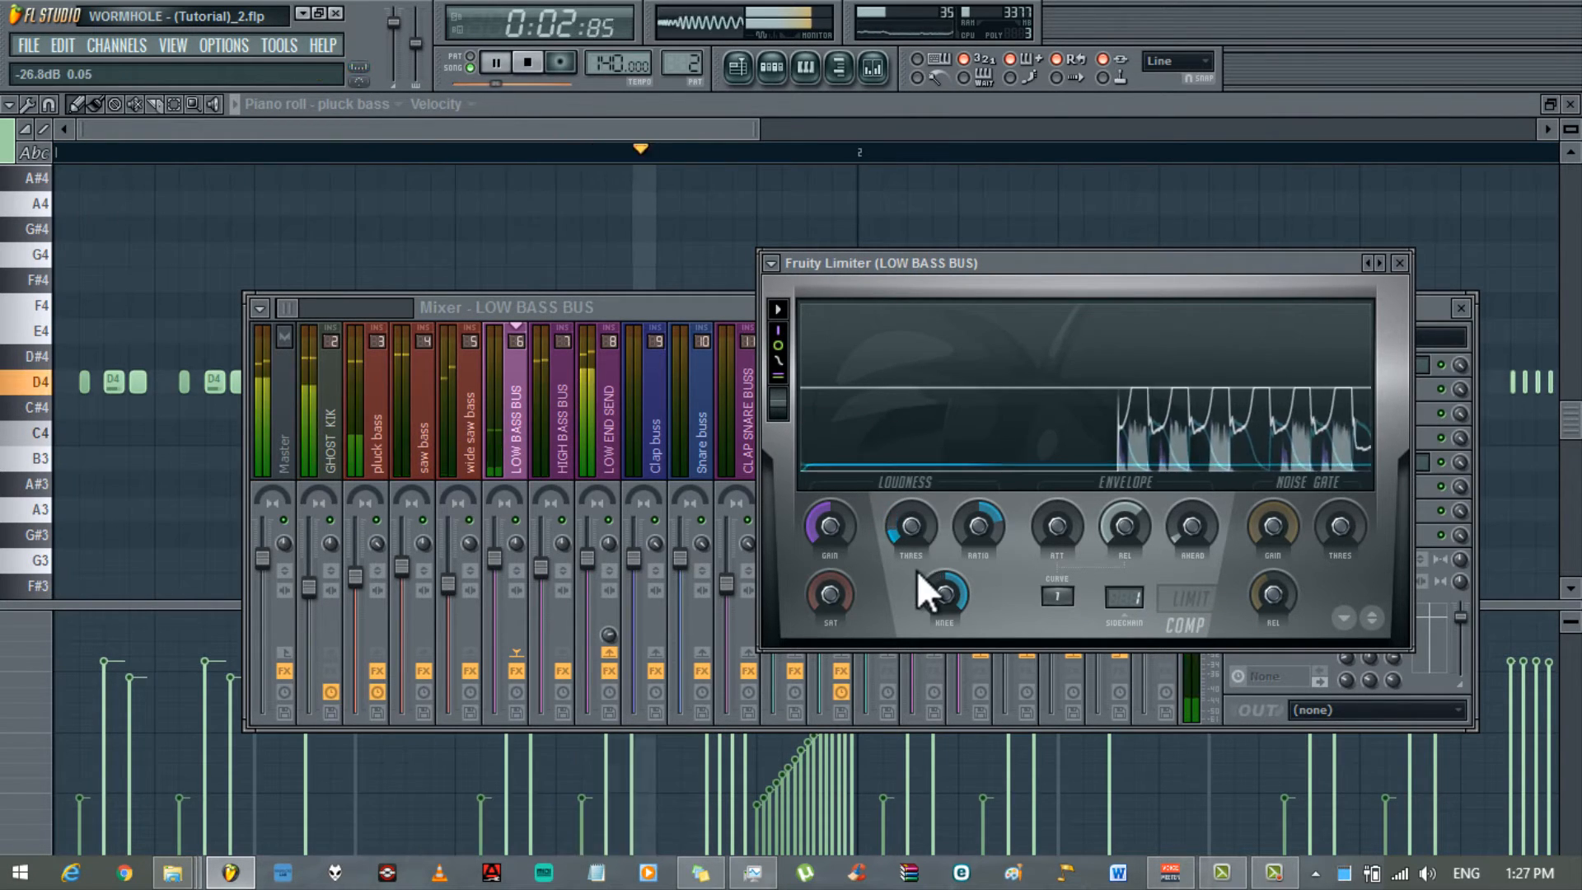
left_click_drag(977, 518, 1016, 249)
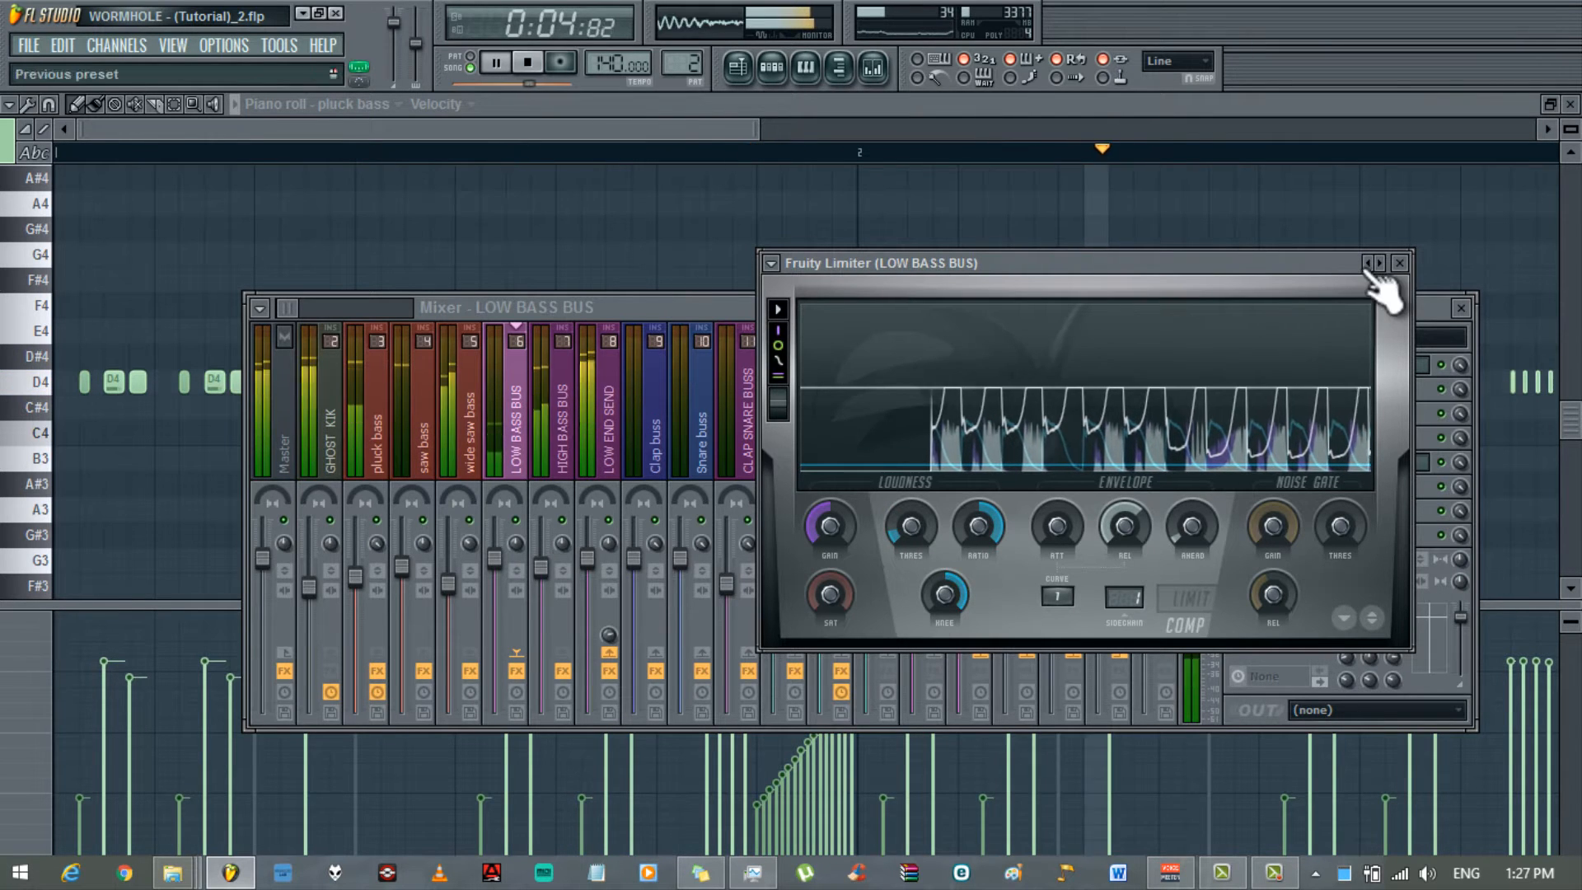
left_click(528, 63)
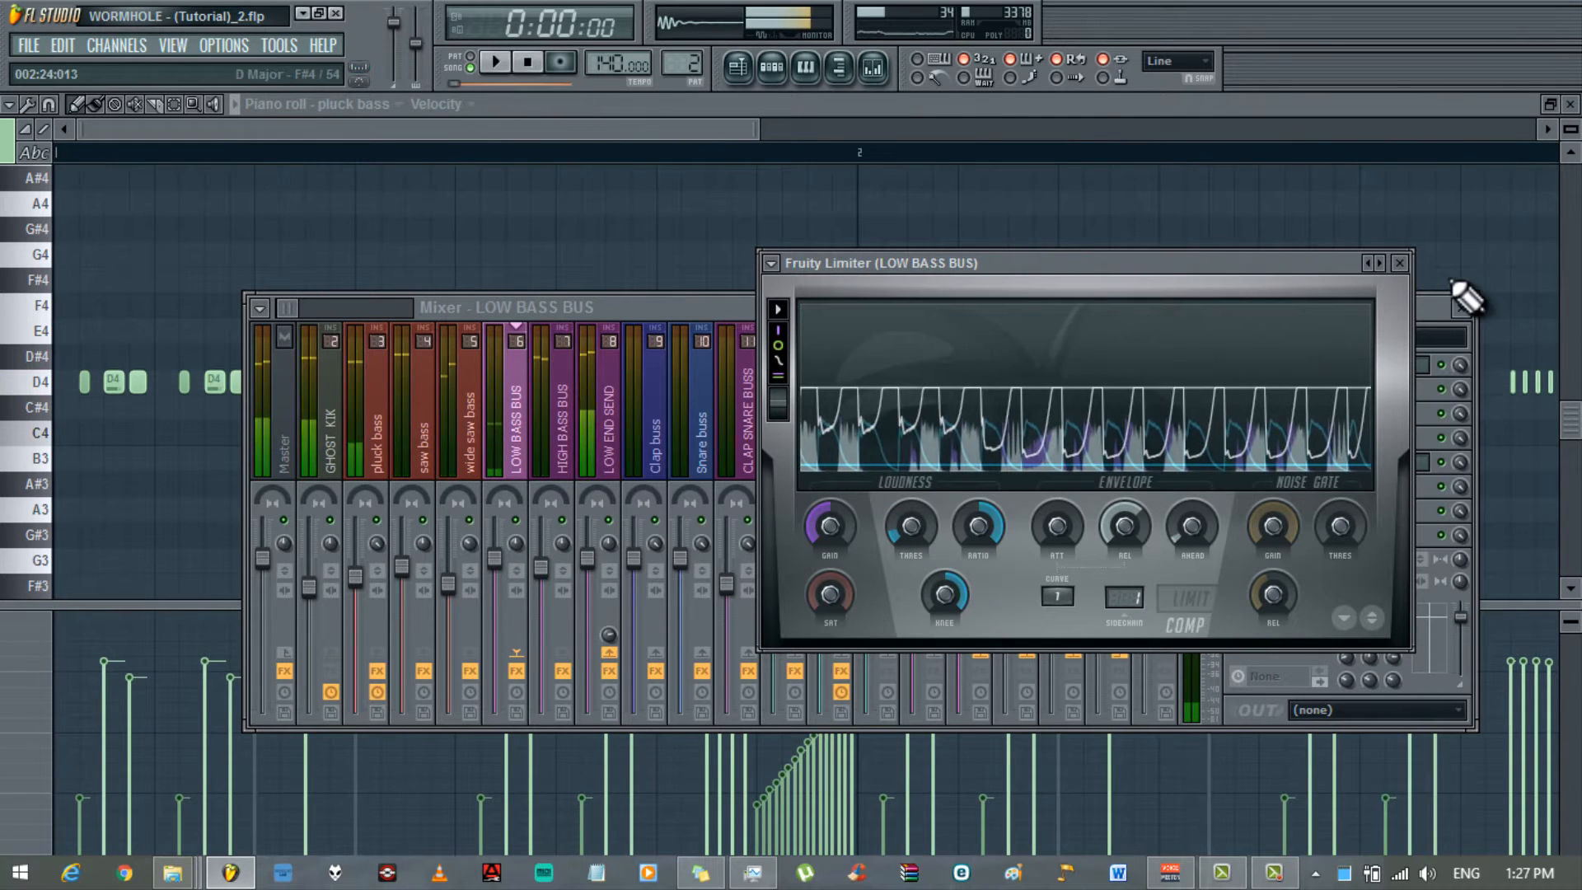
left_click(1400, 263)
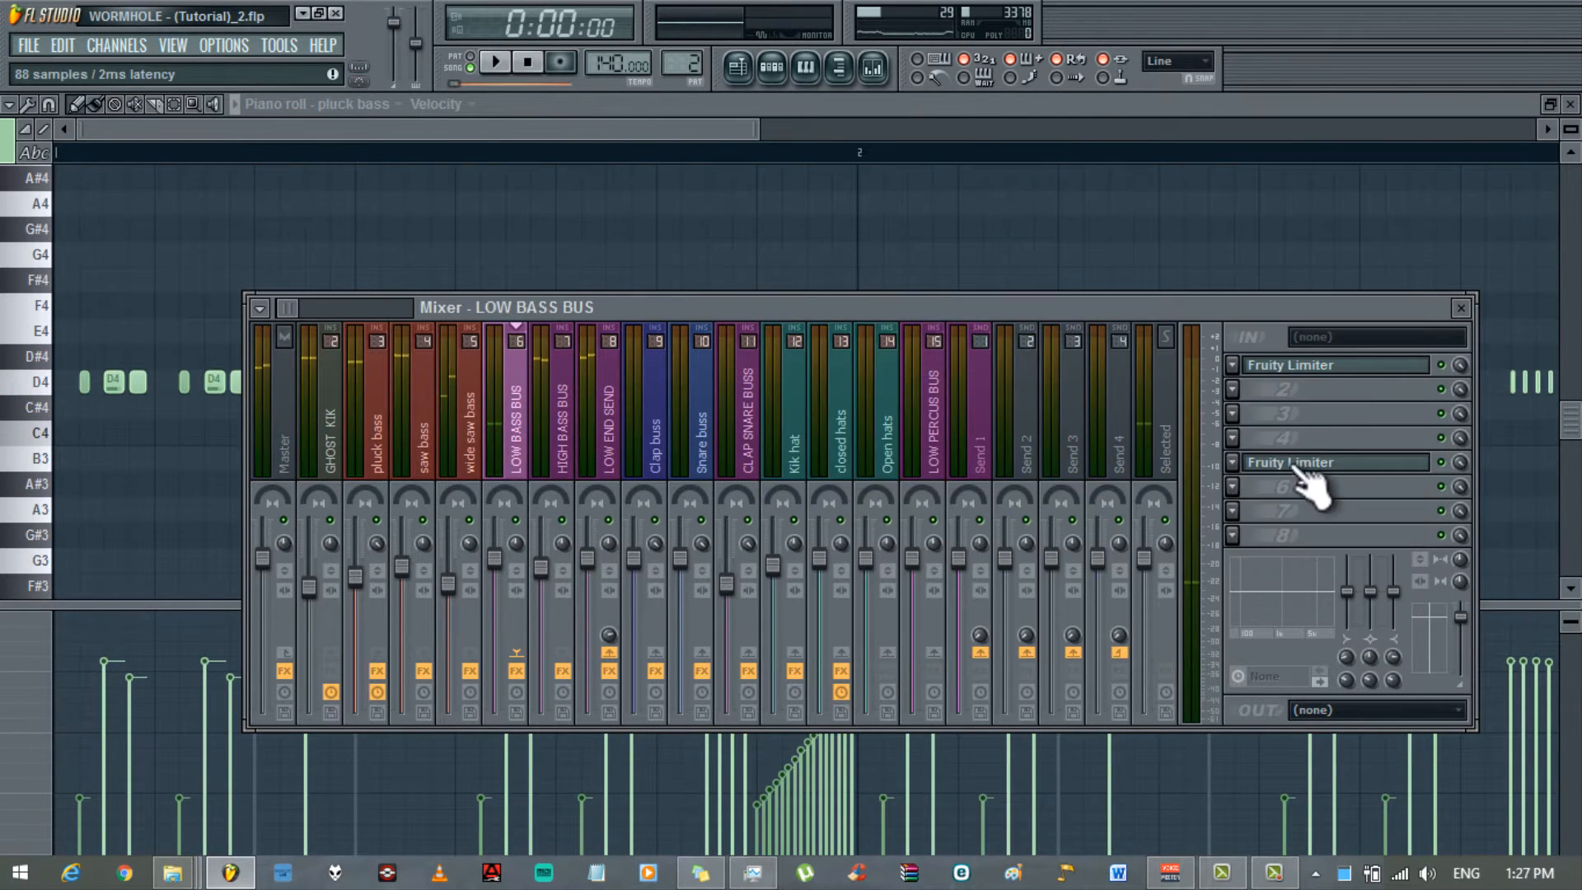
- Check the sidechain source of each of the two Fruity Limiters on LOW BASS BUS
left_click(1244, 371)
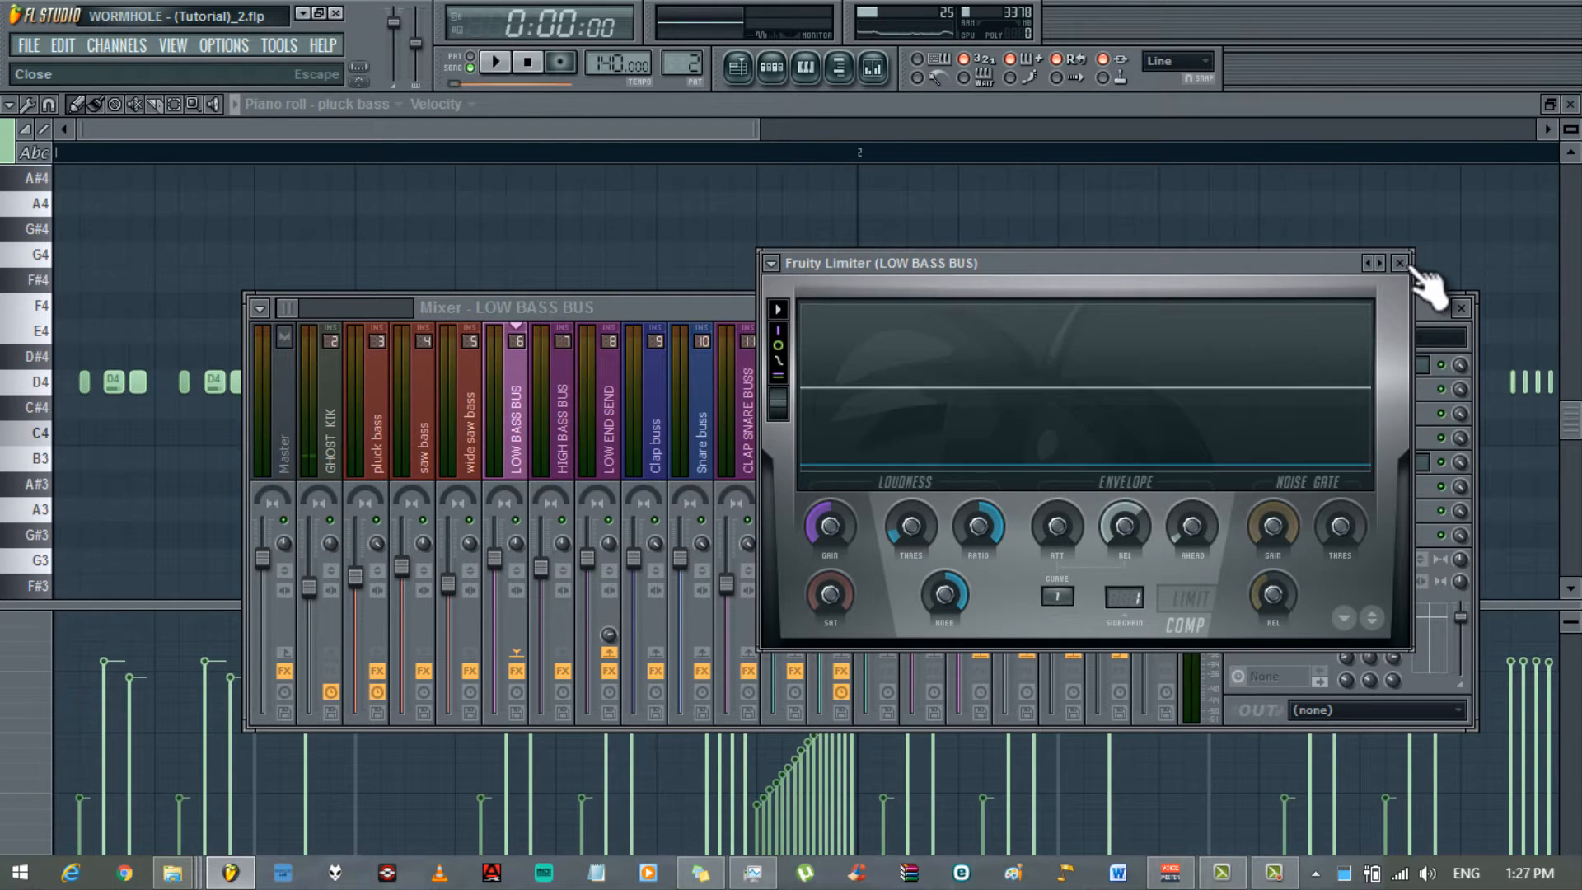
left_click(1139, 602)
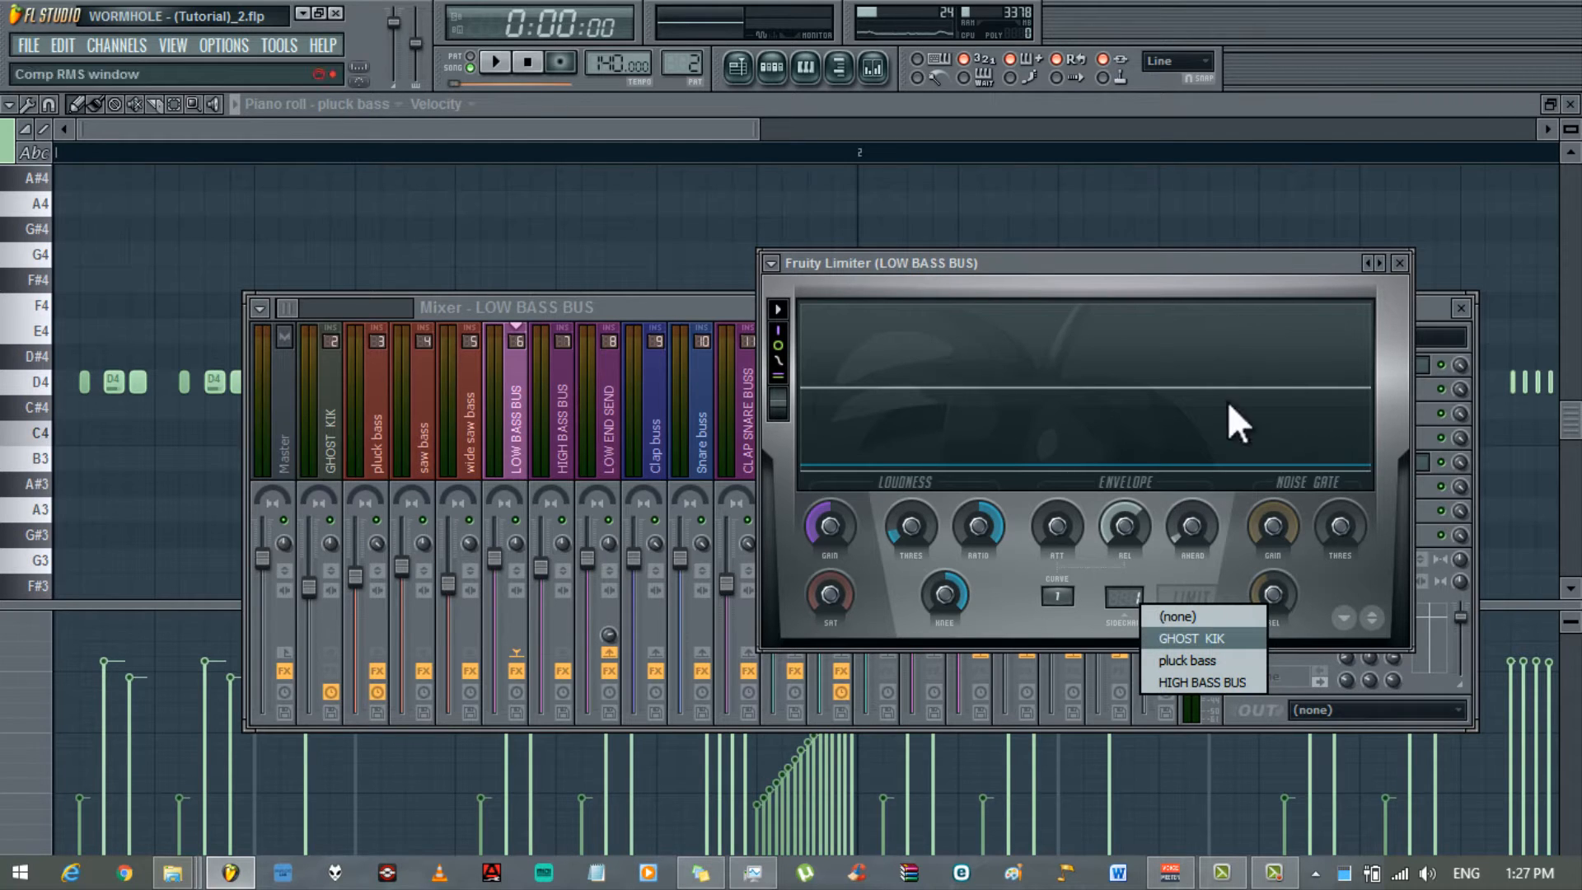
left_click(1400, 263)
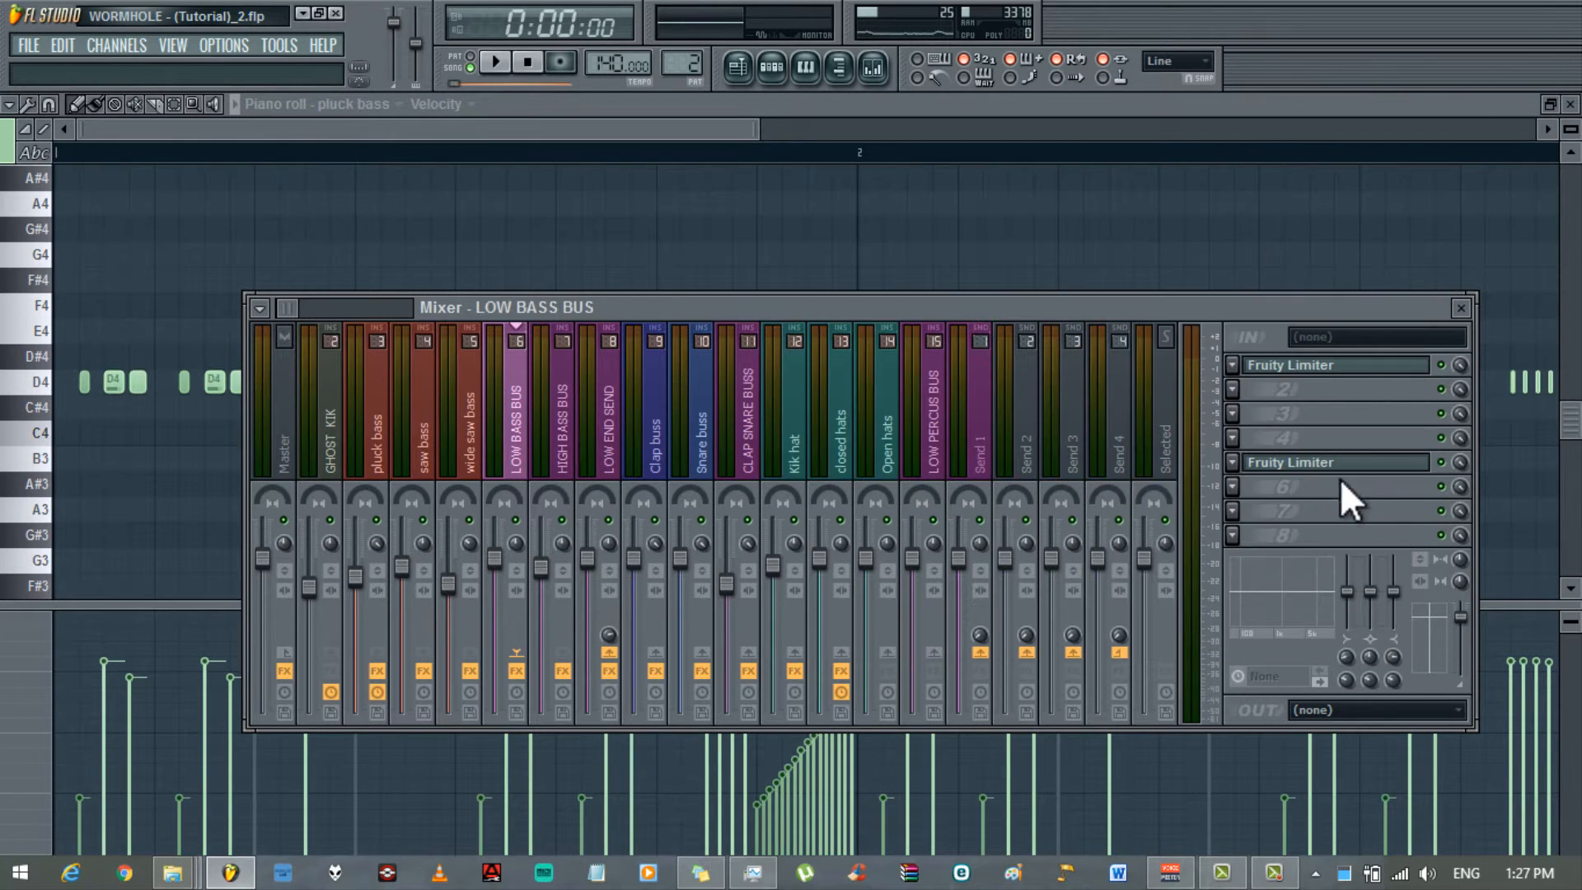
left_click(1335, 463)
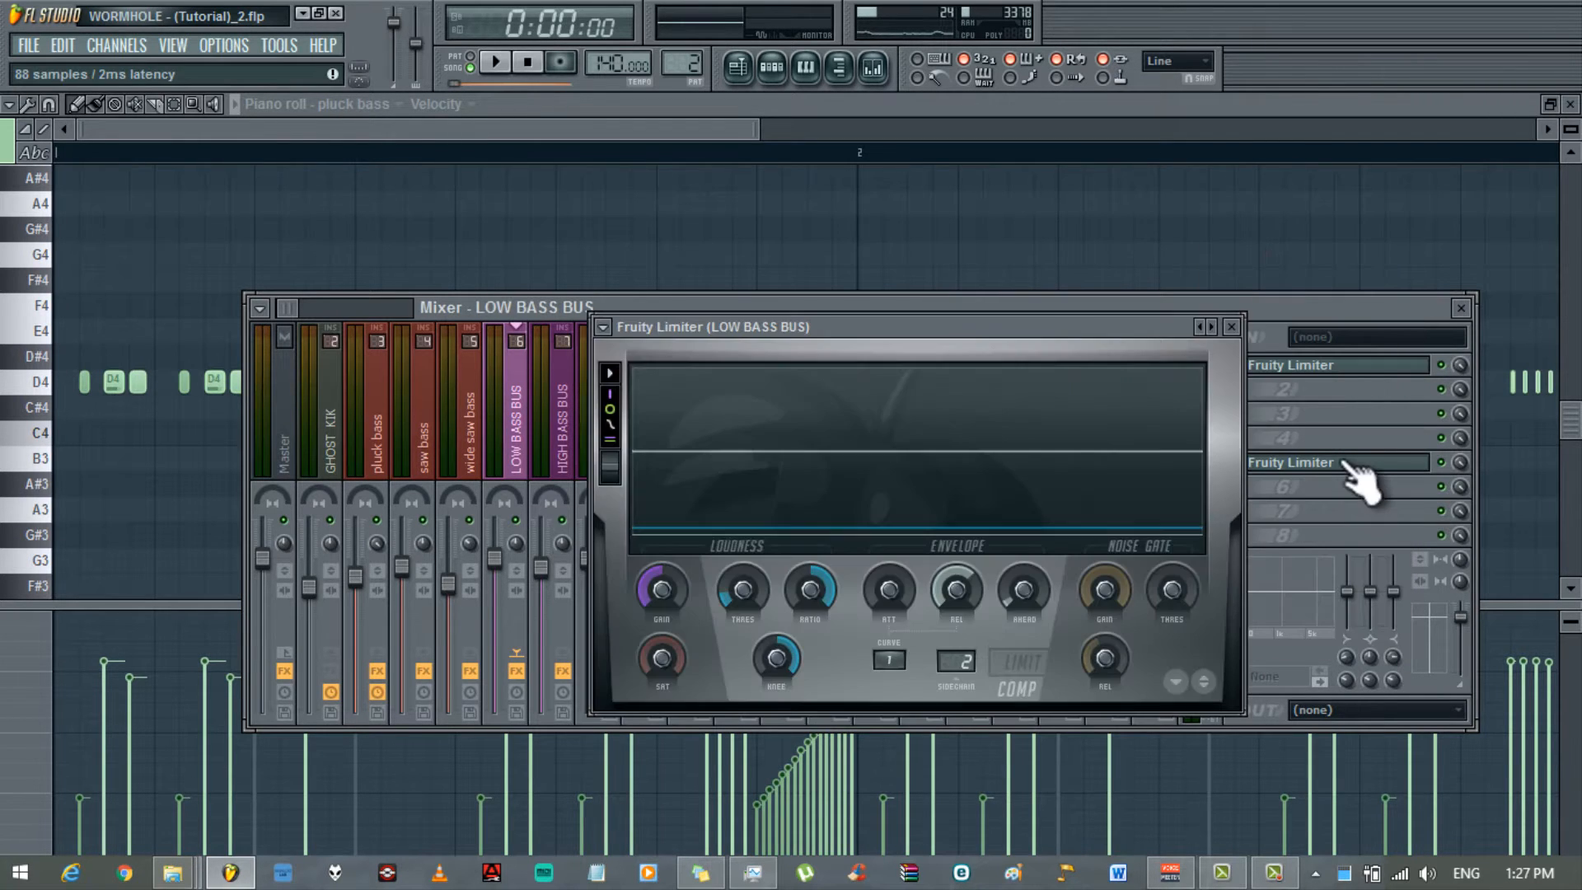
left_click(966, 659)
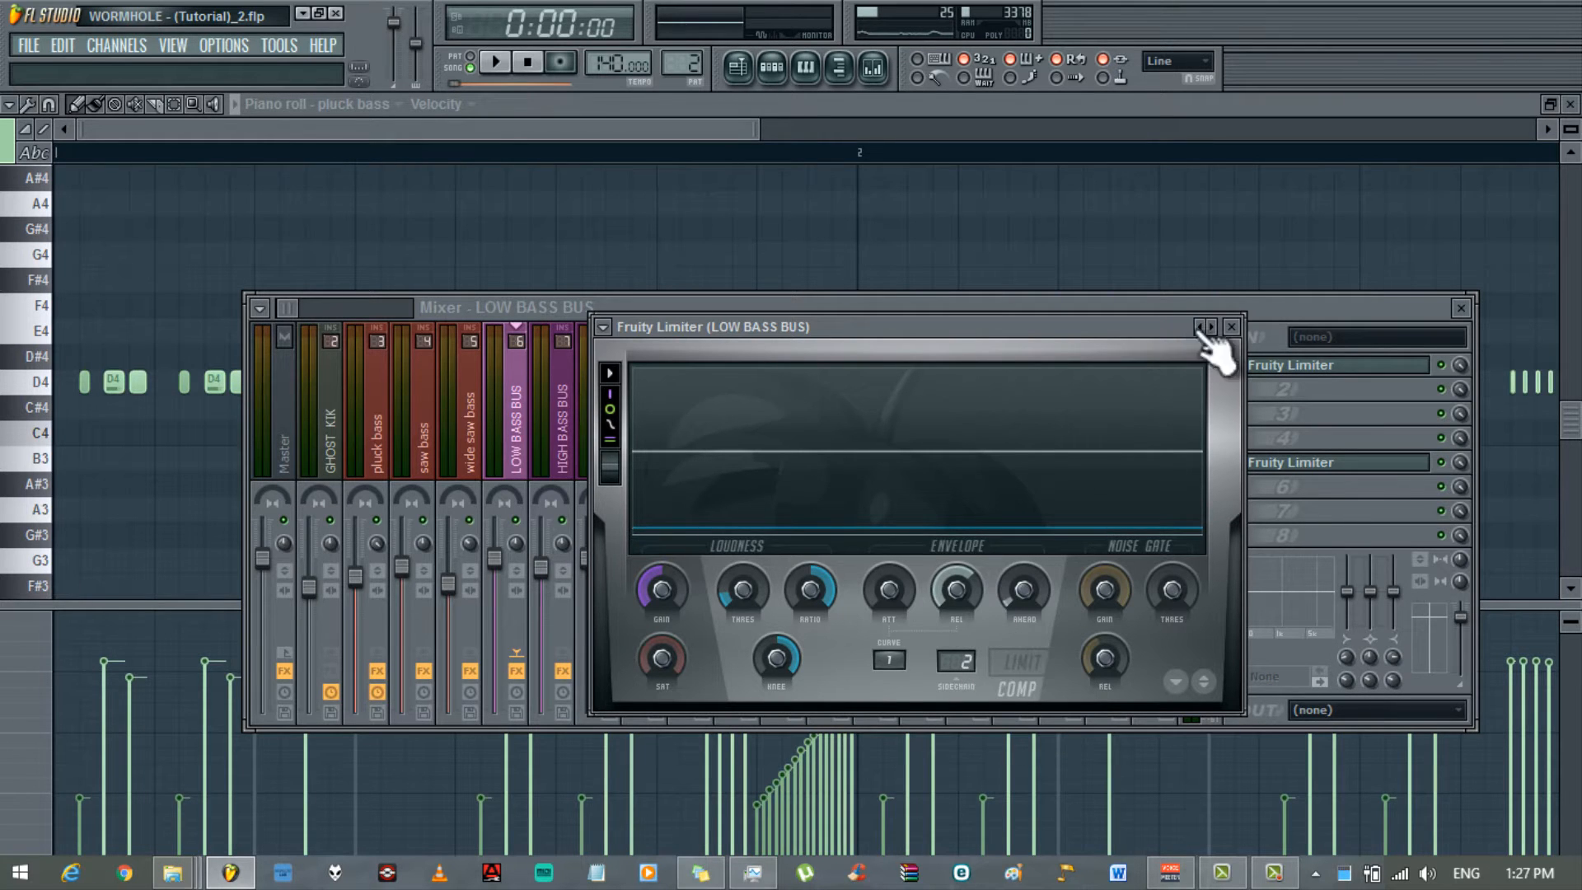
left_click(1231, 327)
- Remove the Fruity Limiter from the first effect slot of LOW BASS BUS
left_click(1233, 365)
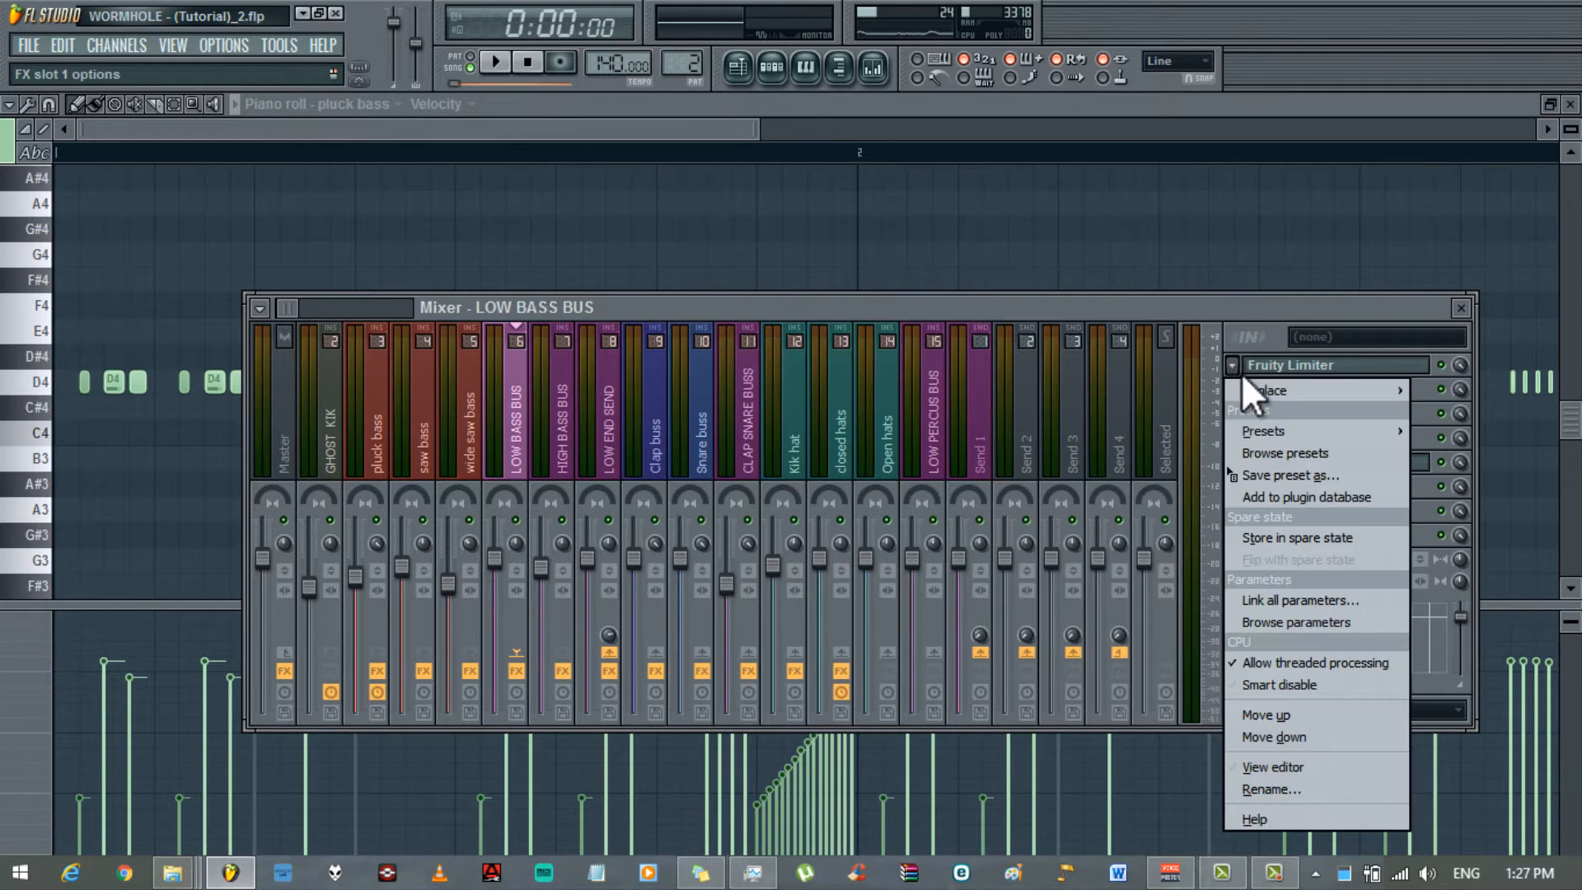
mouse_move(1241, 375)
left_click(922, 132)
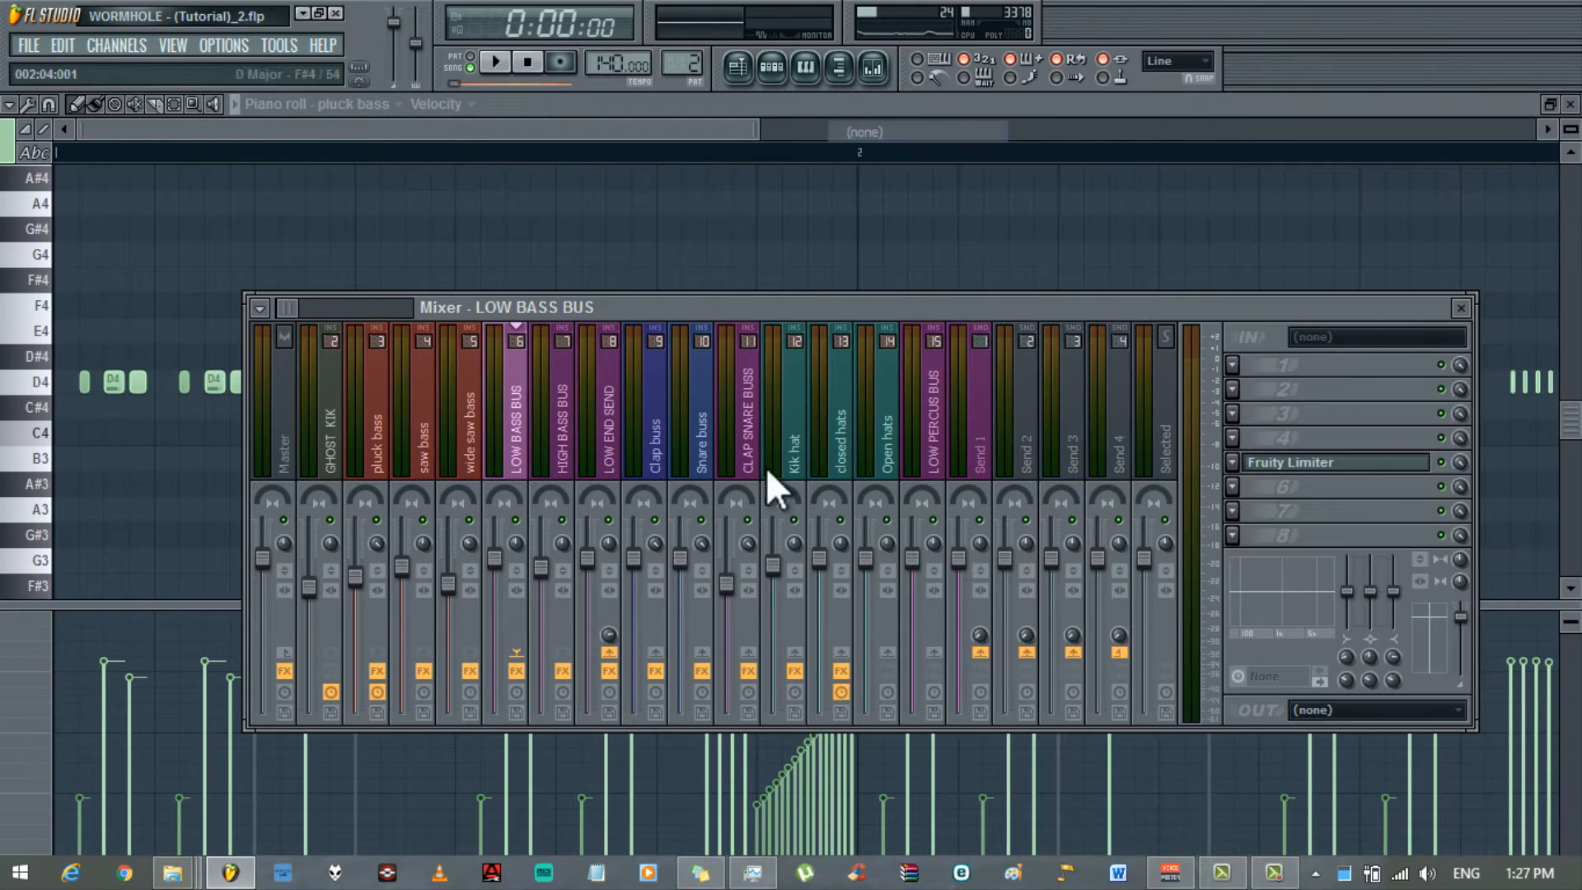
- Sidechain the GHOST KIK track to the pluck bass track
left_click(334, 445)
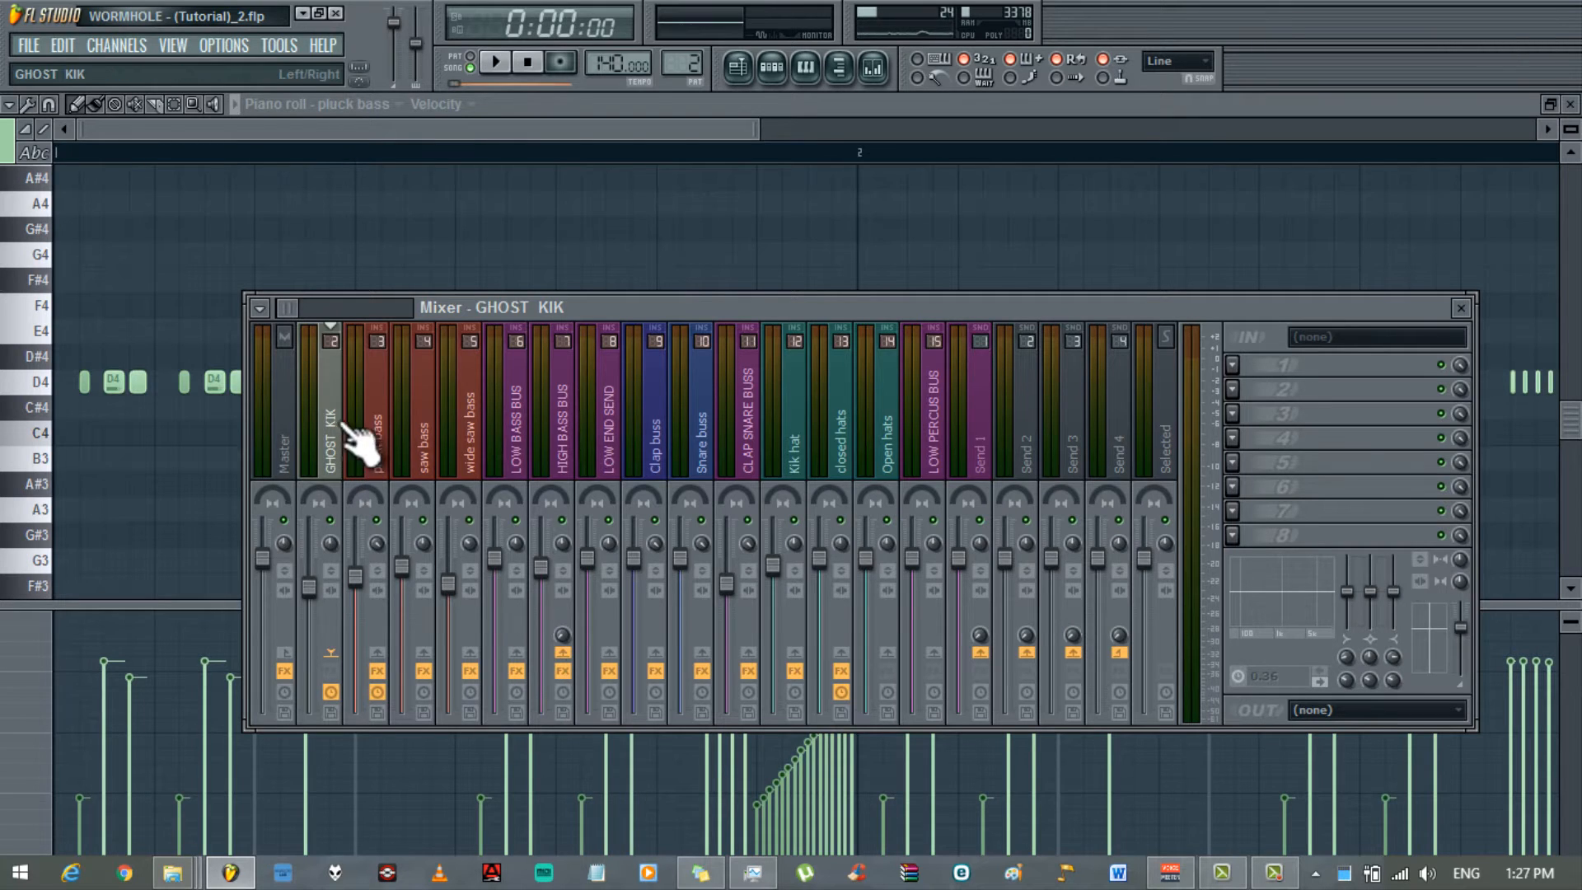
left_click_drag(281, 309, 274, 310)
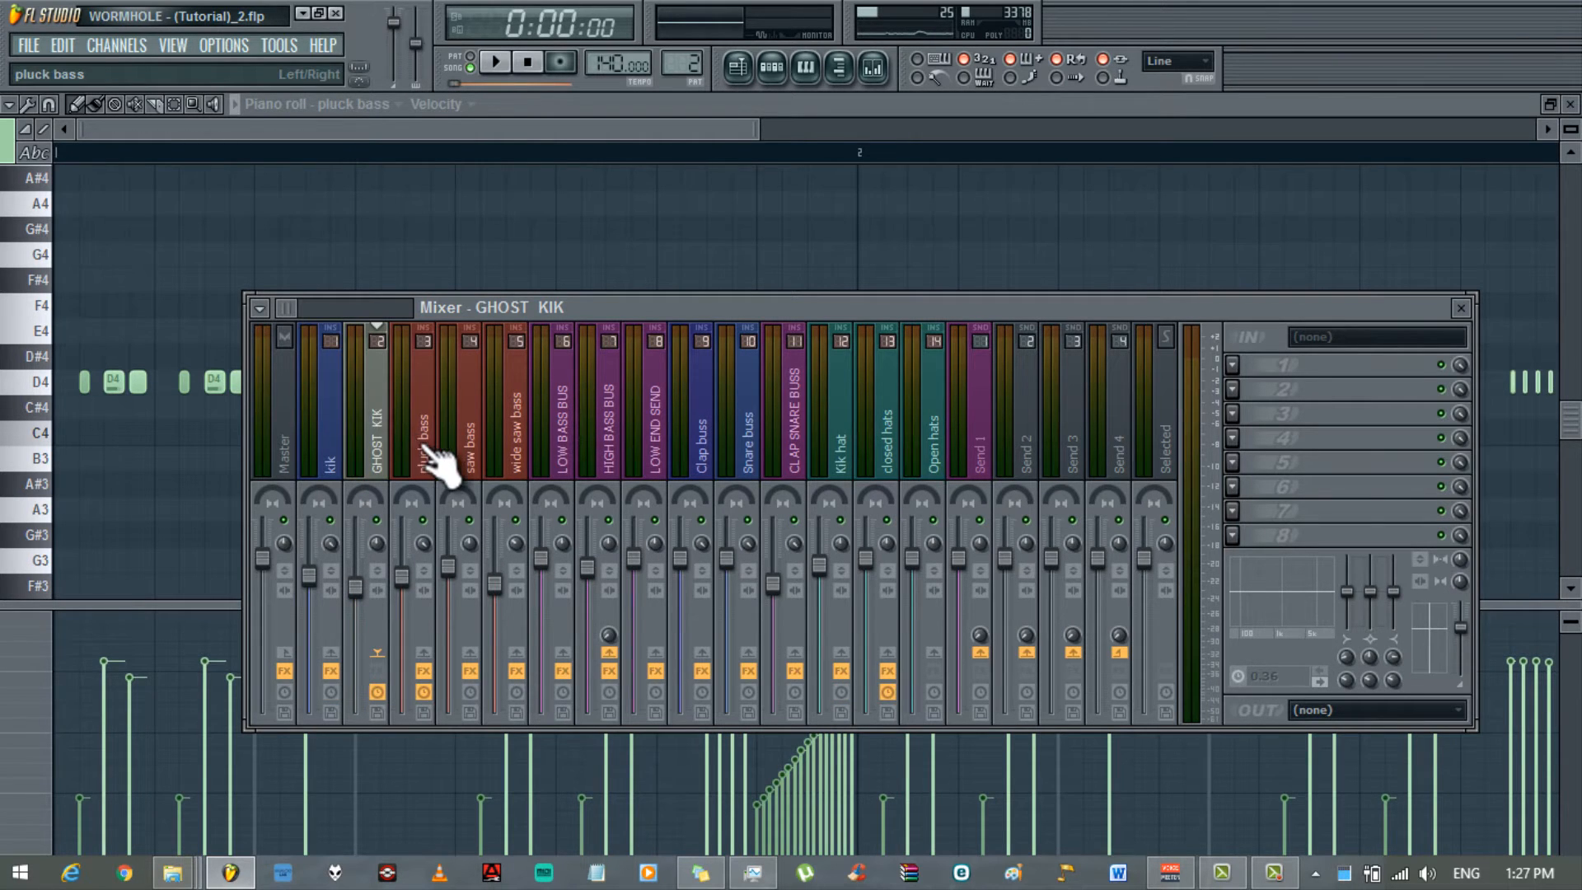
left_click(426, 445)
left_click(379, 432)
right_click(422, 651)
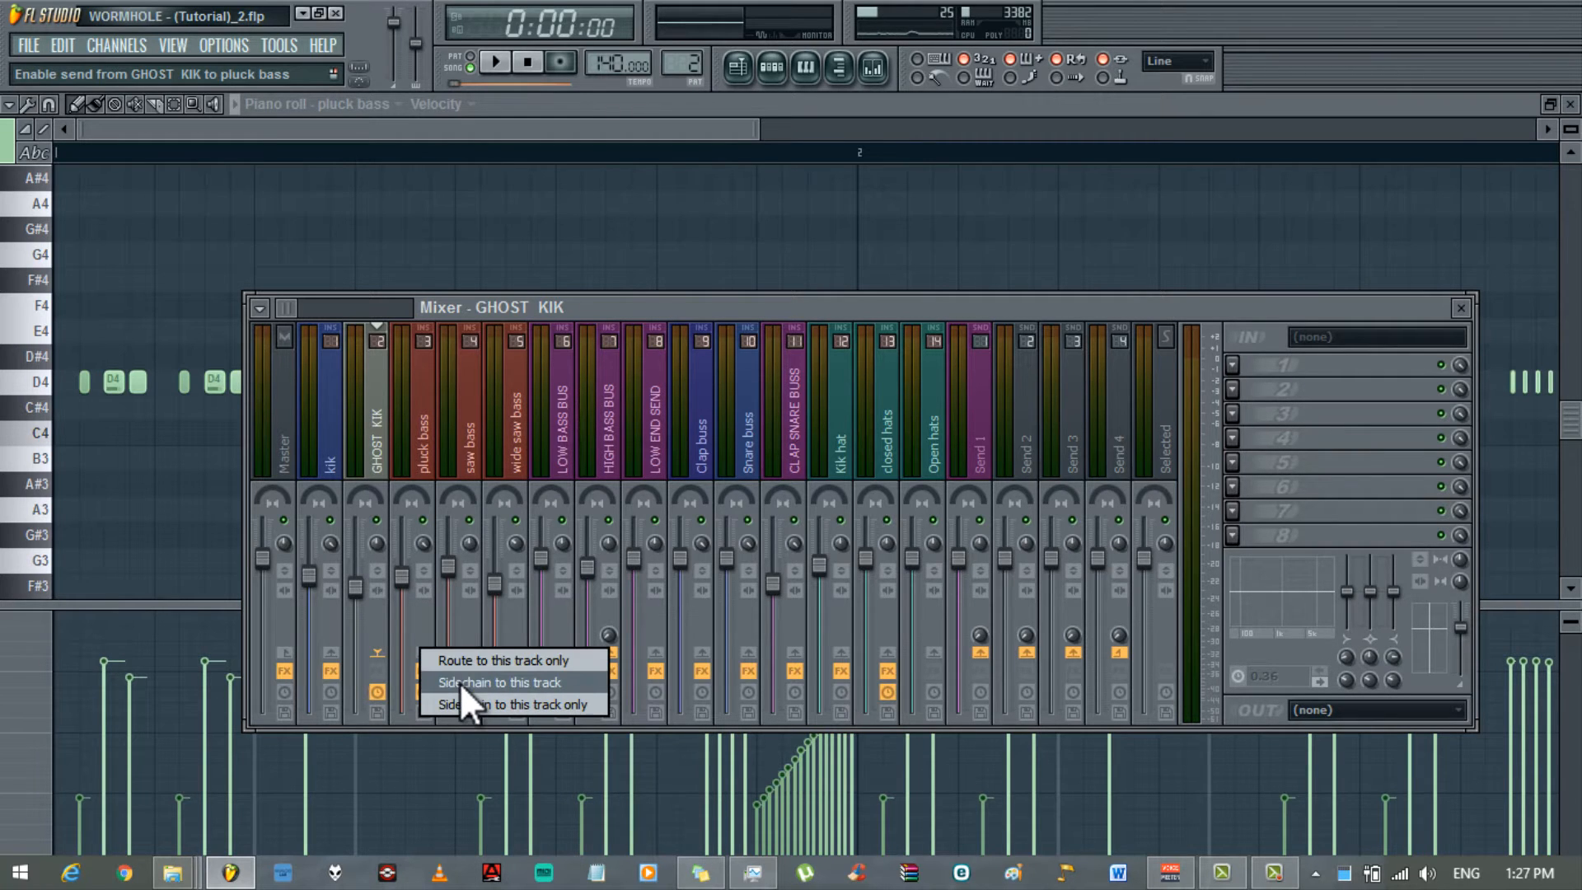
left_click(460, 682)
- Load a Fruity Limiter in effect slot 5 of pluck bass and set its compressor's sidechain source to GHOST KIK
left_click(432, 449)
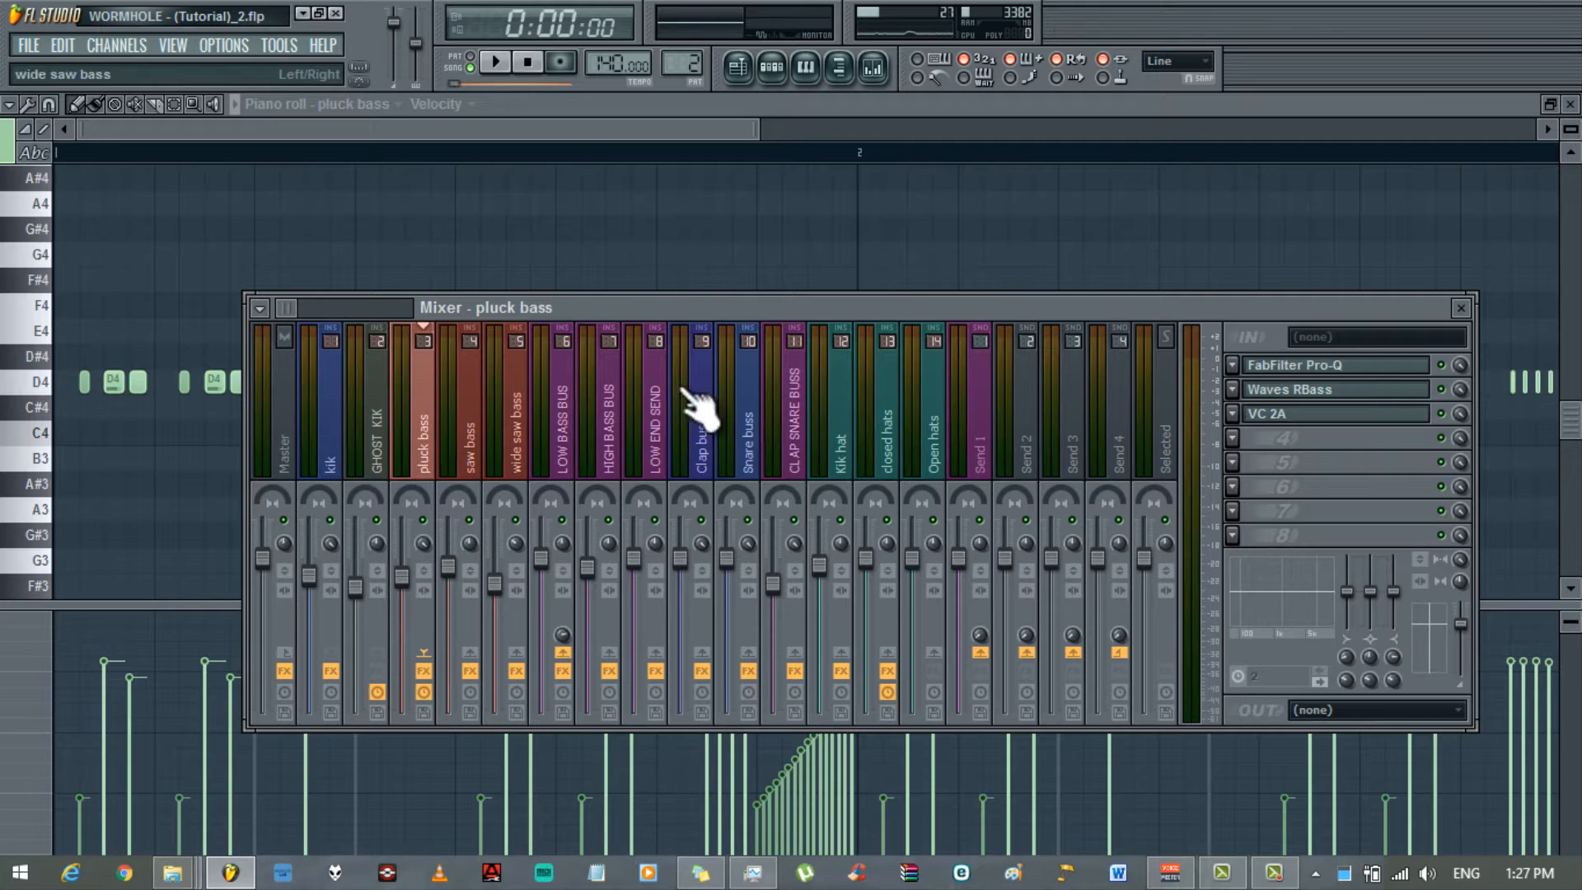
left_click(1235, 466)
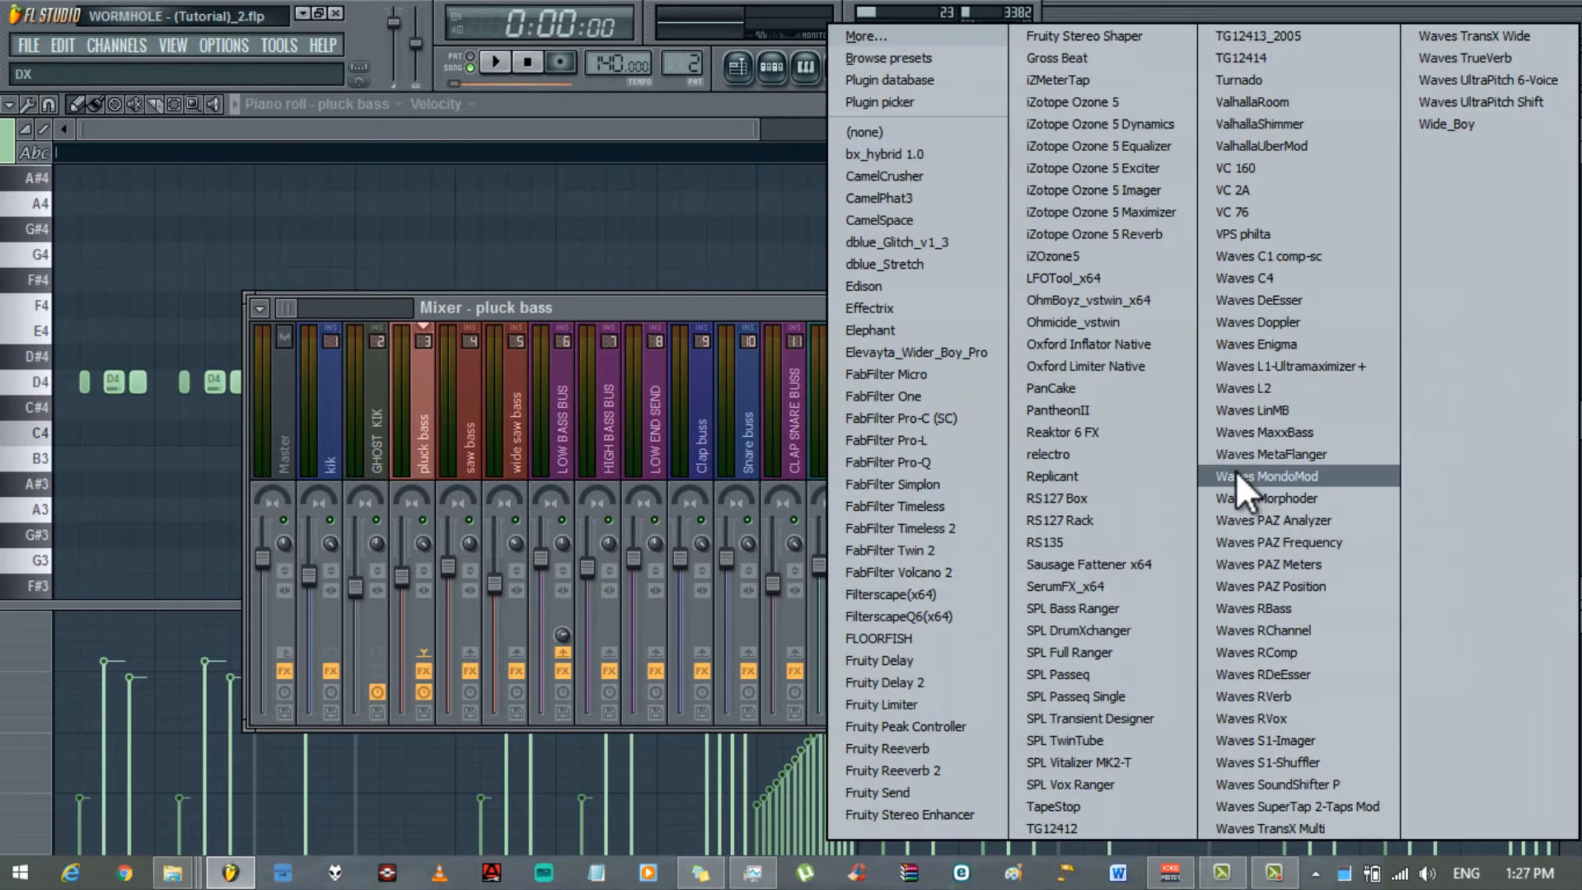
left_click(933, 697)
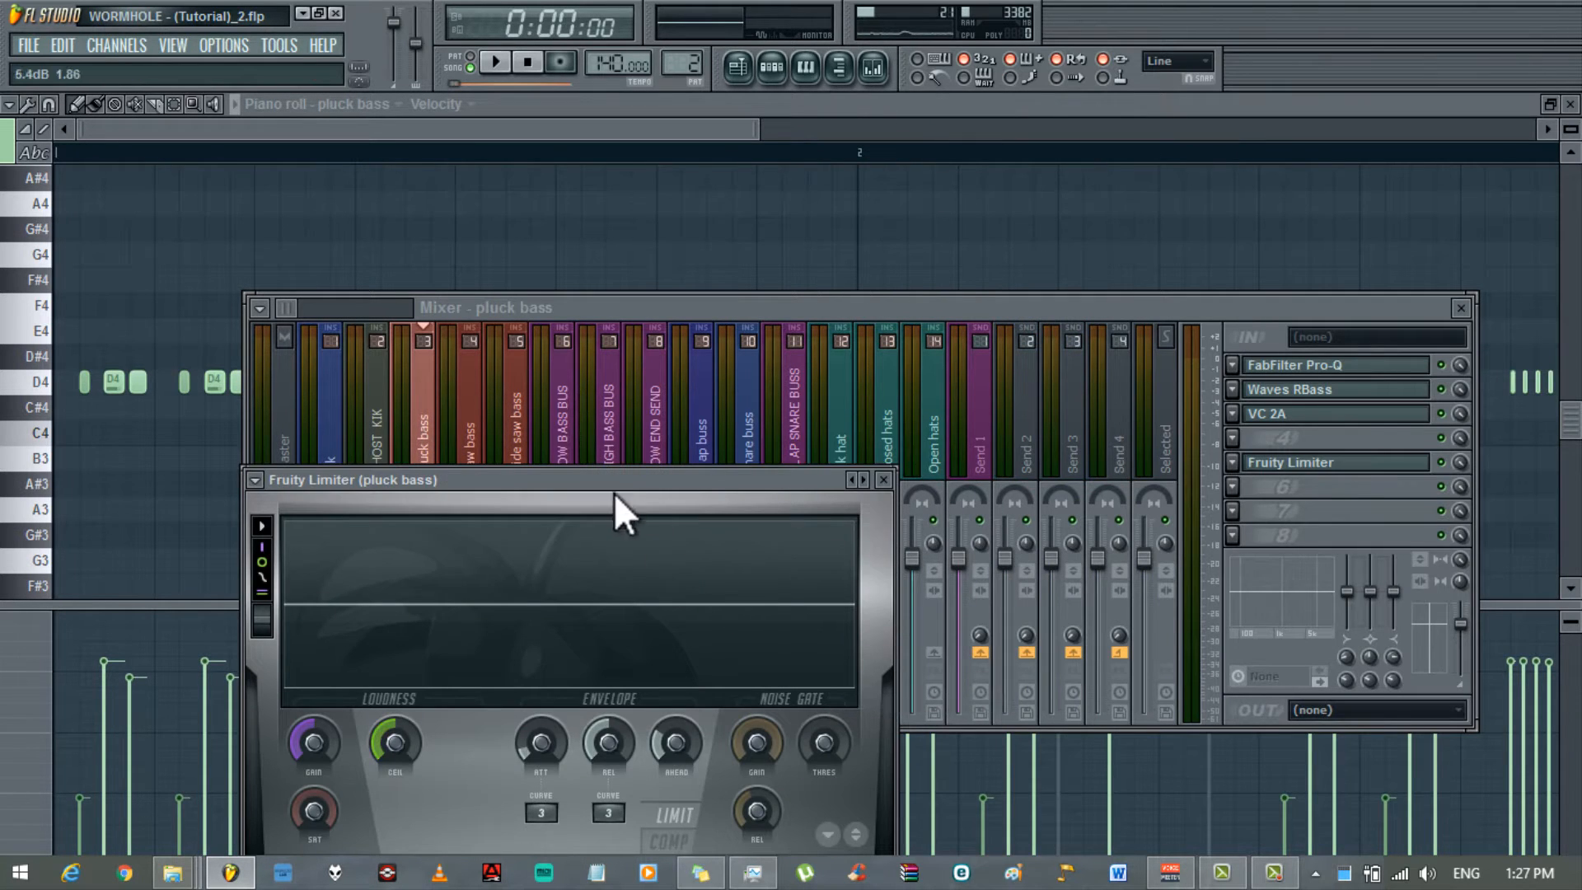
left_click_drag(618, 483, 982, 363)
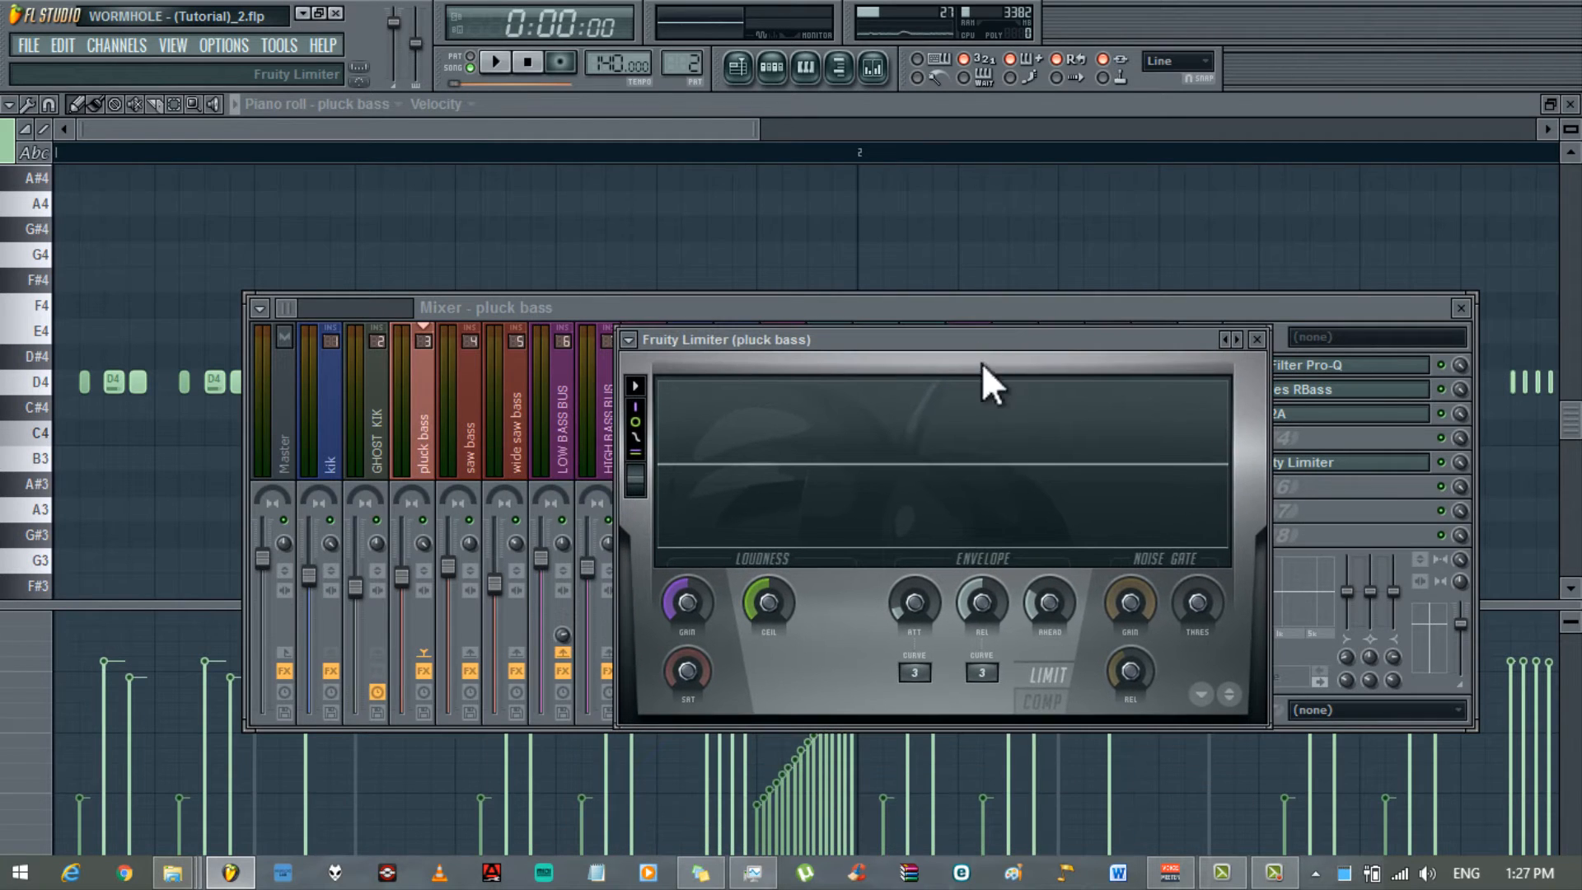
left_click(1043, 703)
left_click(985, 674)
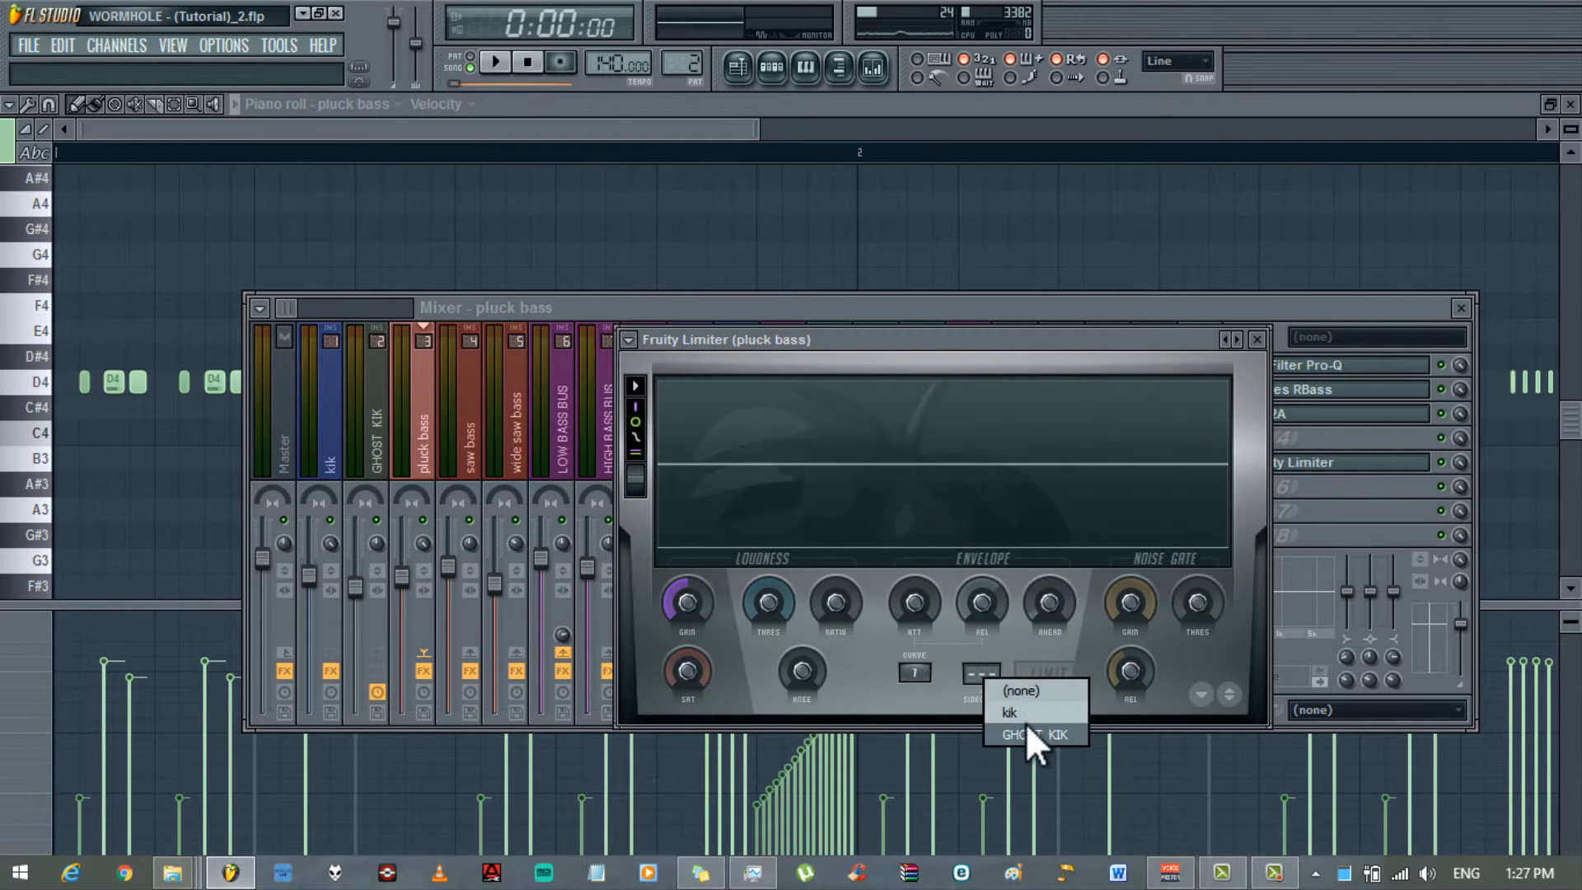
- Shape the pluck bass compression during playback with a threshold around -23.1 dB, a higher ratio and knee, and a shorter release
left_click(505, 64)
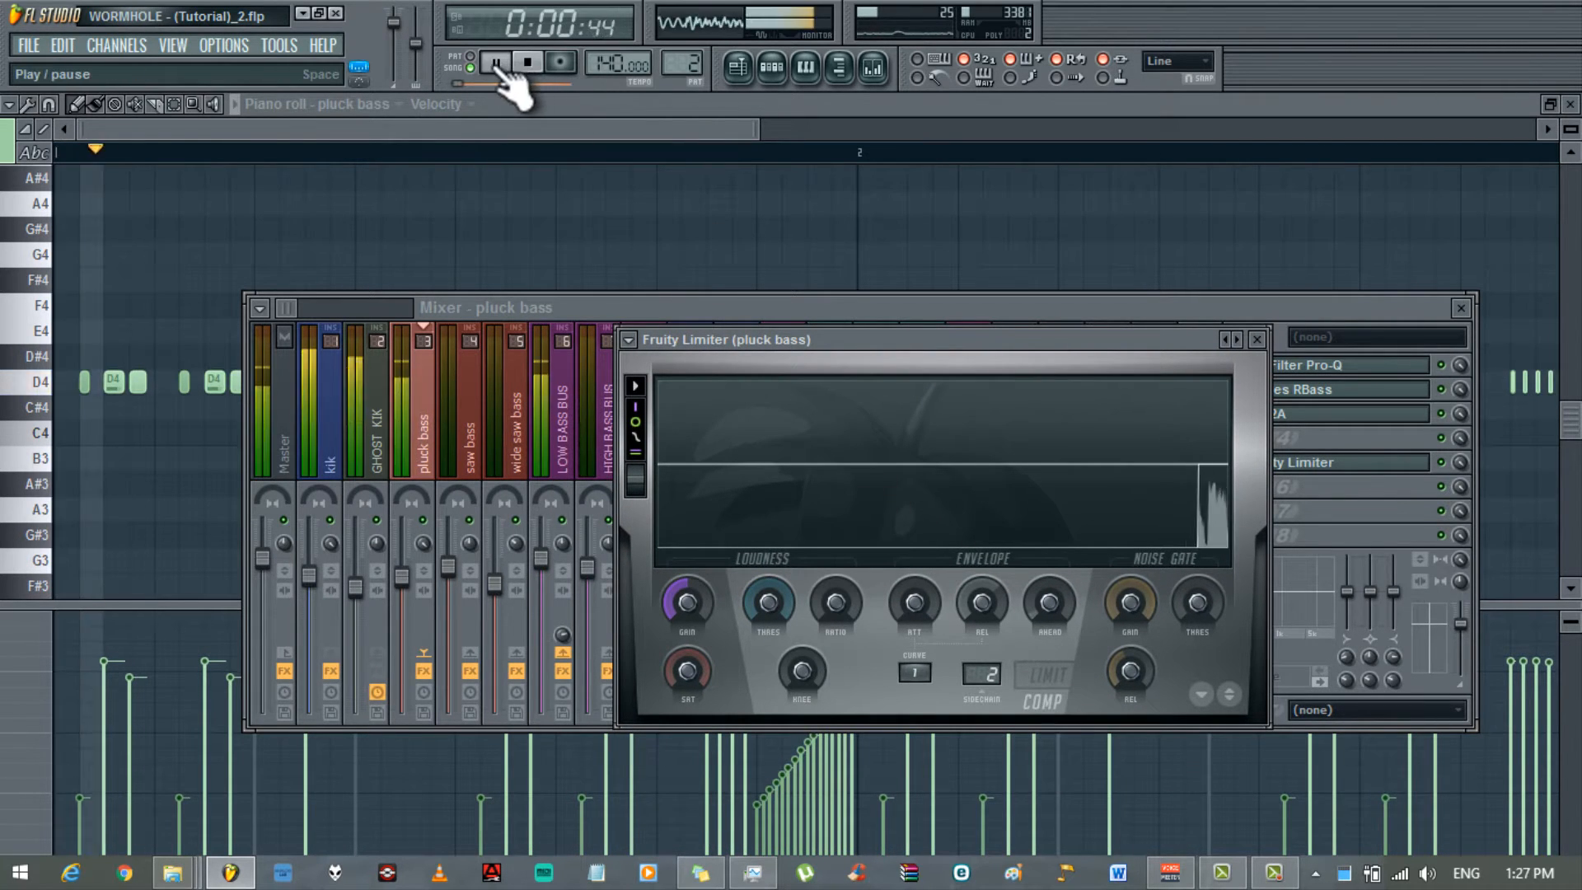
left_click_drag(771, 600, 765, 694)
left_click_drag(834, 604, 826, 385)
left_click_drag(796, 679, 853, 449)
left_click_drag(756, 590, 766, 670)
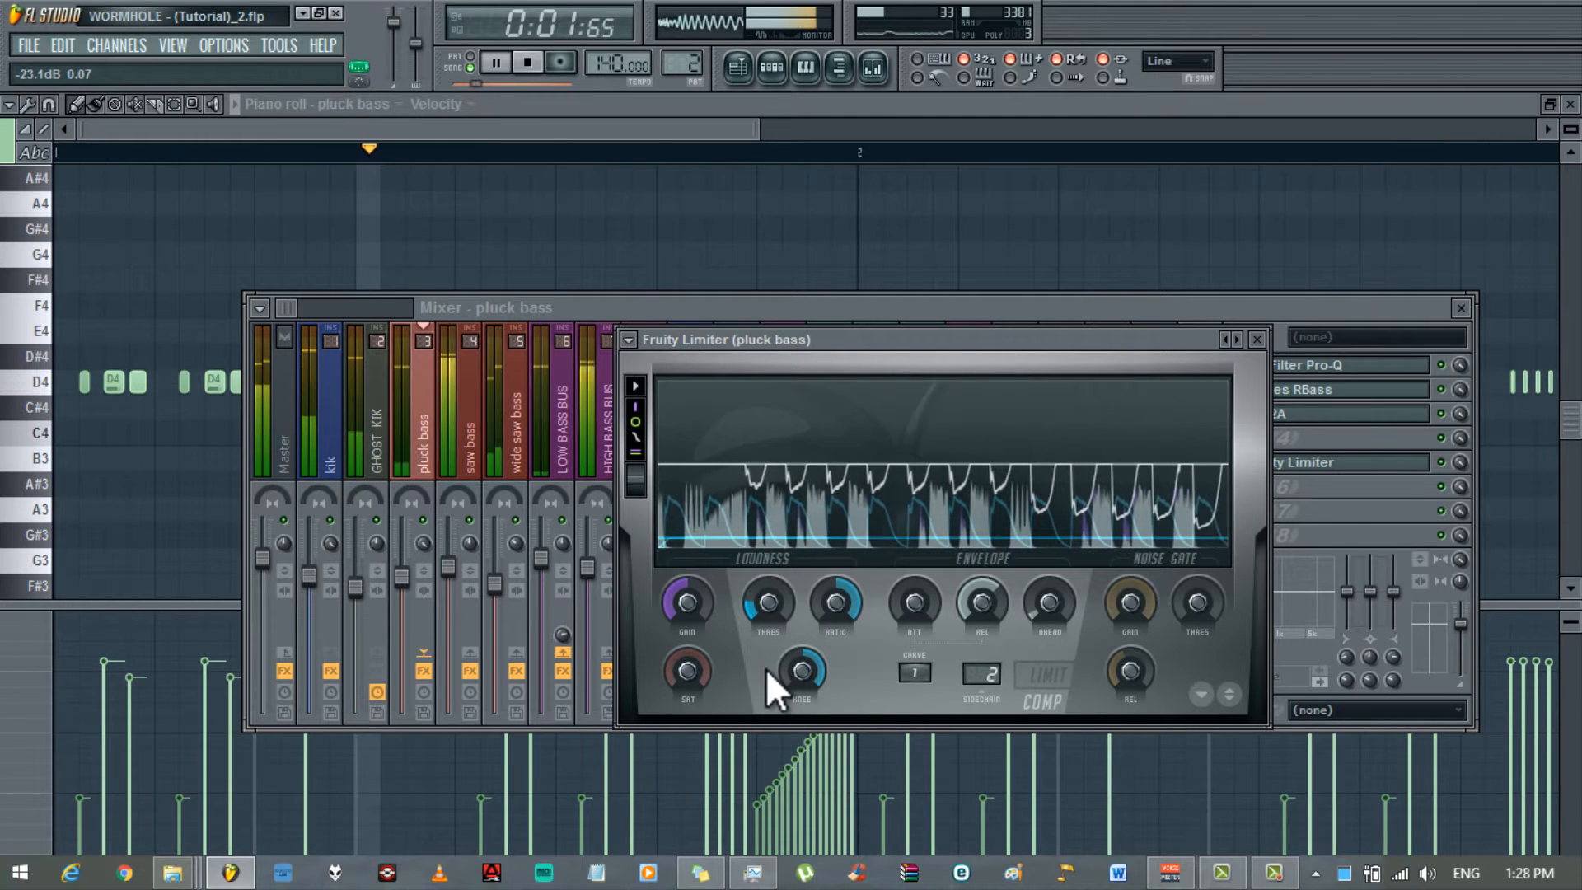
left_click_drag(986, 602, 961, 753)
left_click_drag(830, 604, 824, 709)
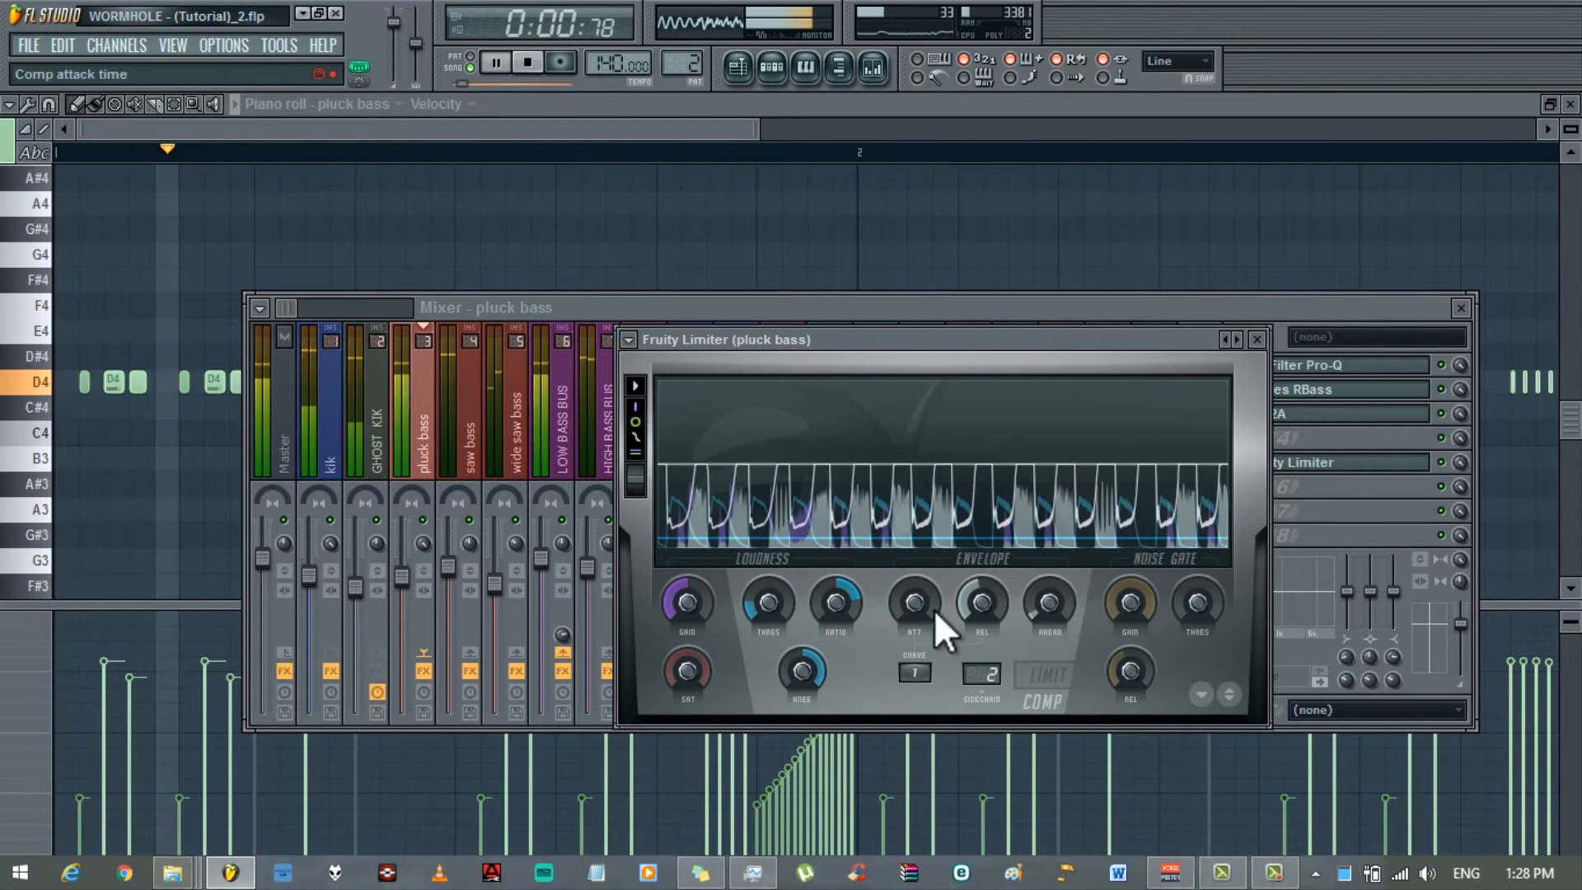
- Display the bass channels in the step sequencer and bring the mixer back while the song plays
left_click(626, 241)
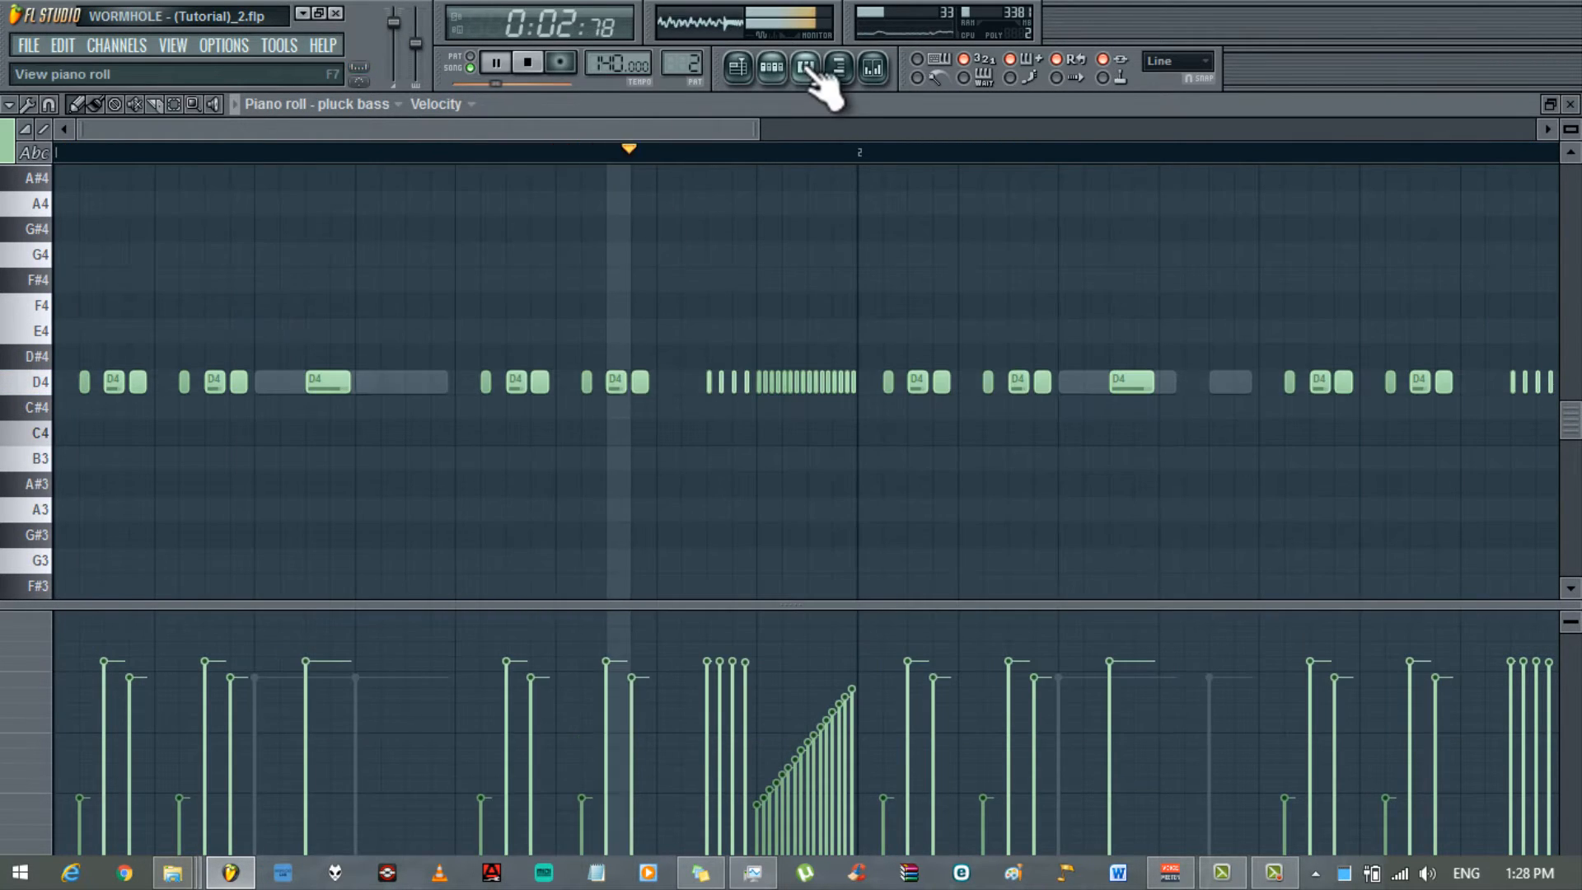
left_click(773, 68)
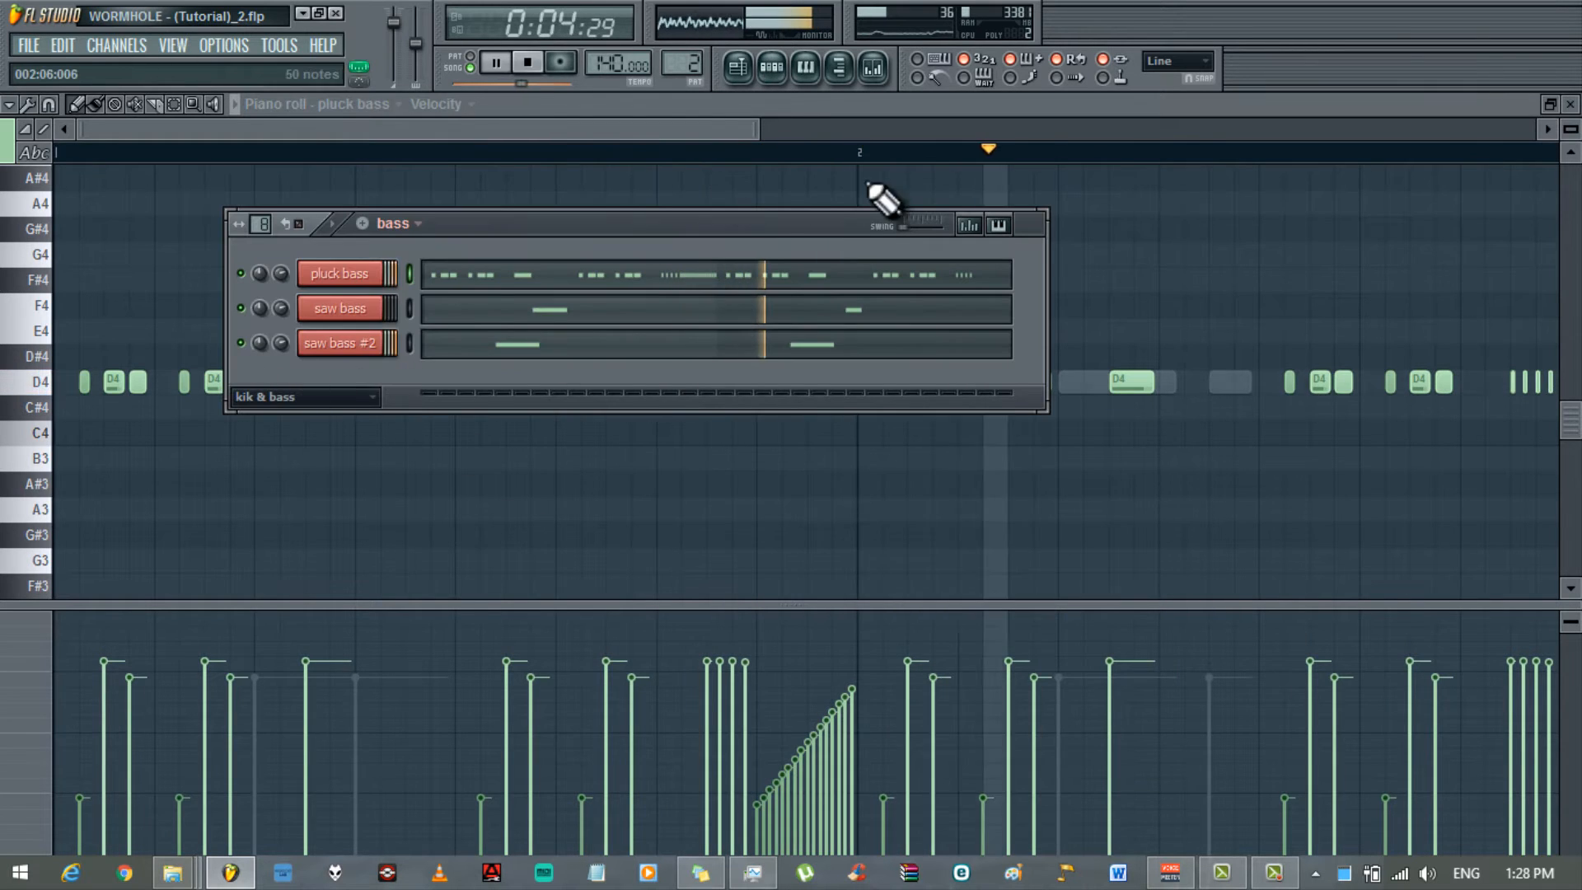
left_click(872, 69)
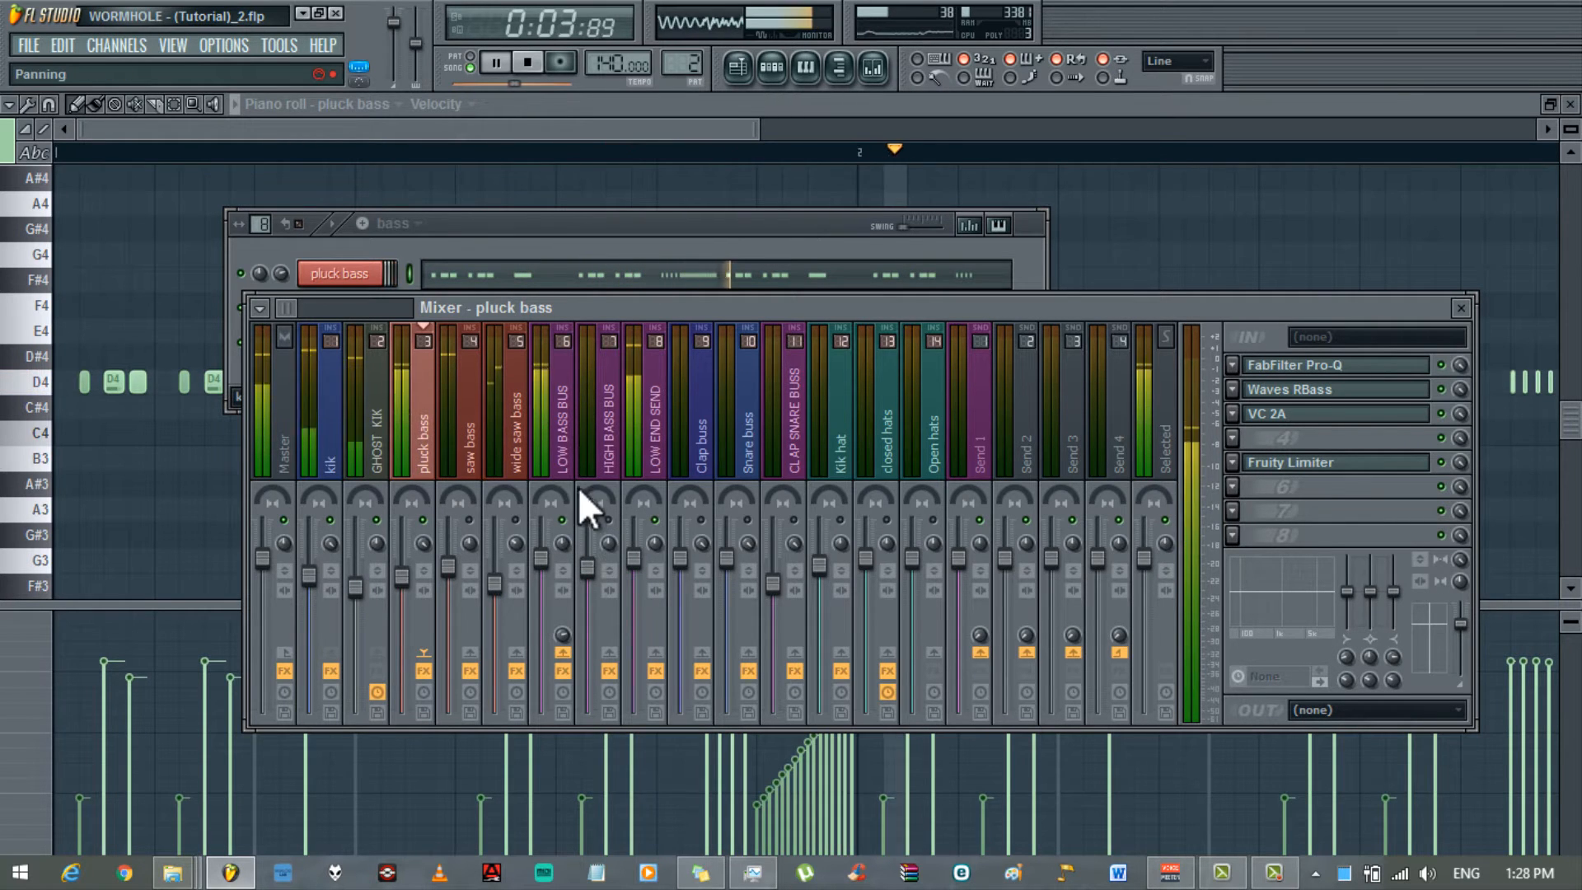
- Lengthen the longest D4 note in bar 1 of pluck bass to about mid-bar and check its Fruity Limiter ducking during playback
left_click(492, 196)
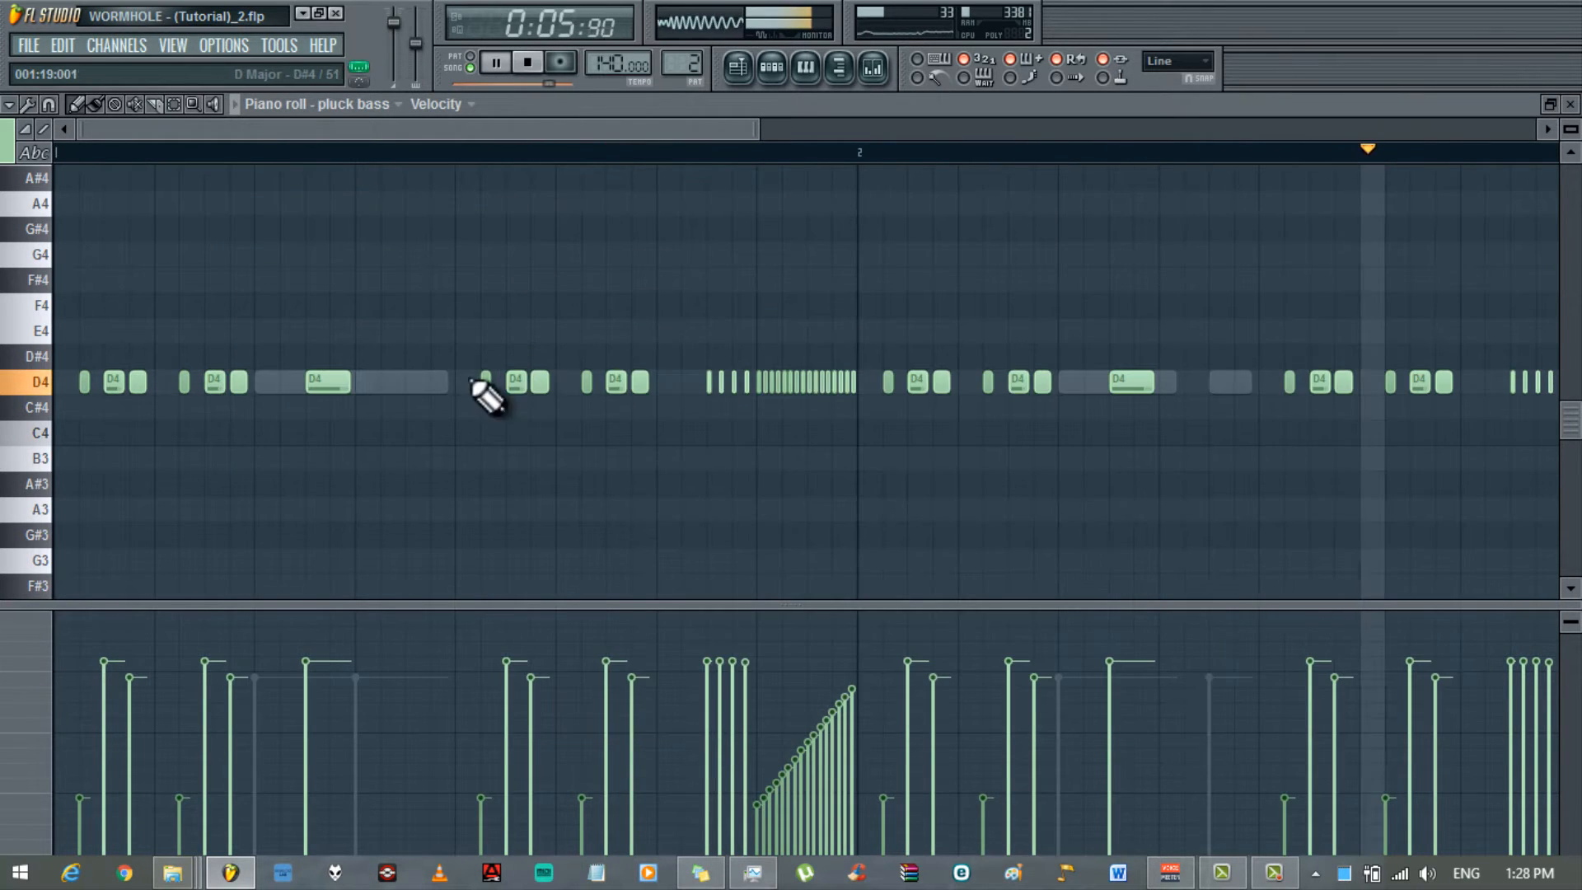
left_click_drag(347, 382, 448, 402)
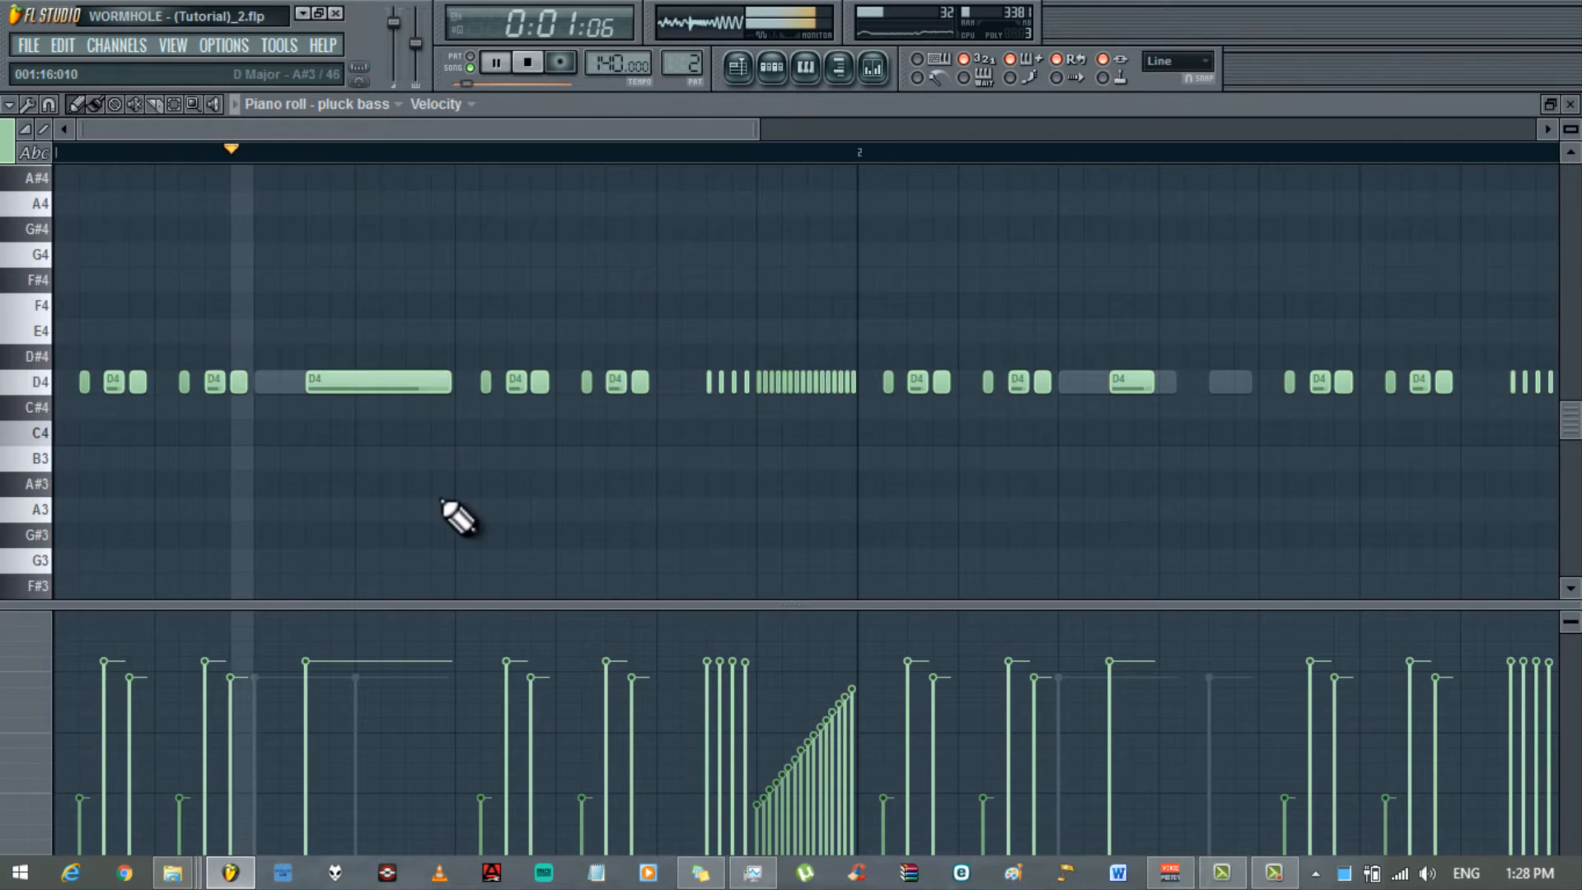
left_click(873, 67)
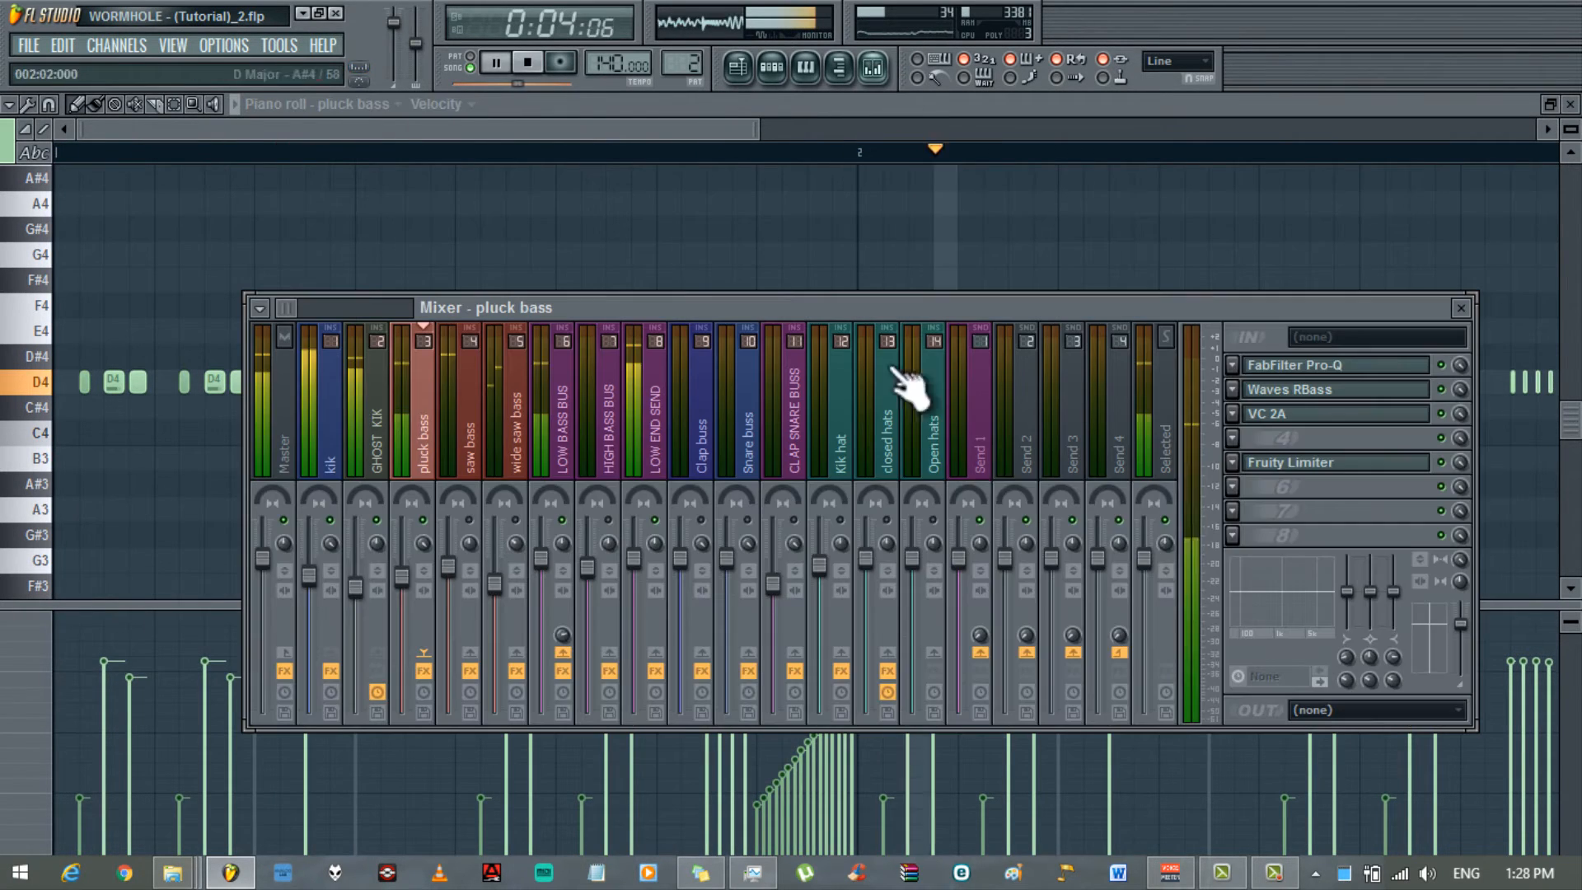
left_click(1296, 462)
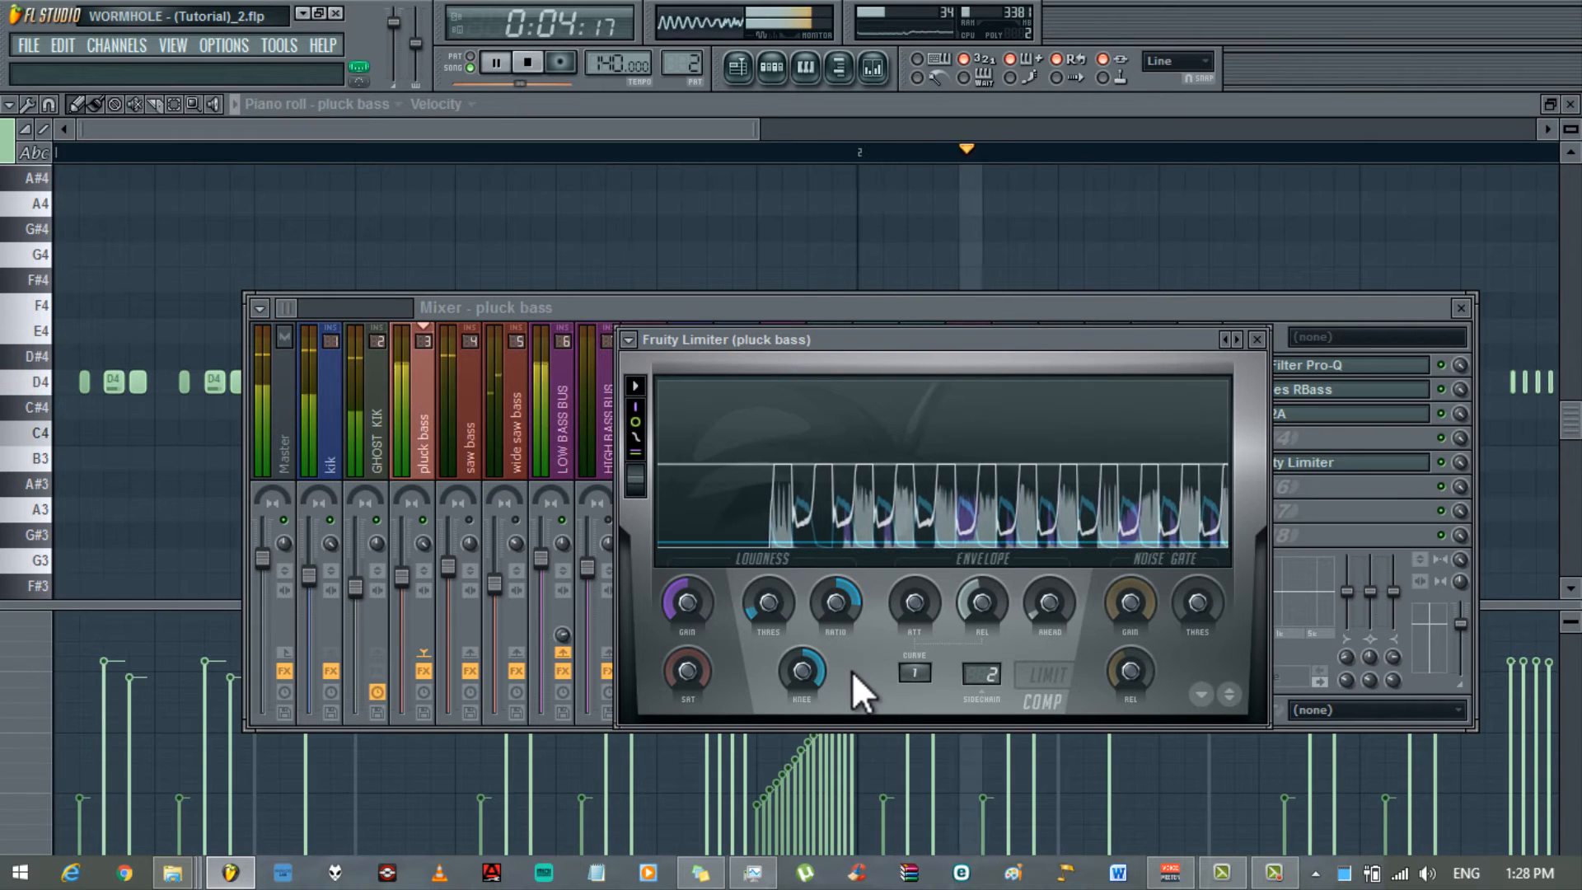
left_click(1257, 340)
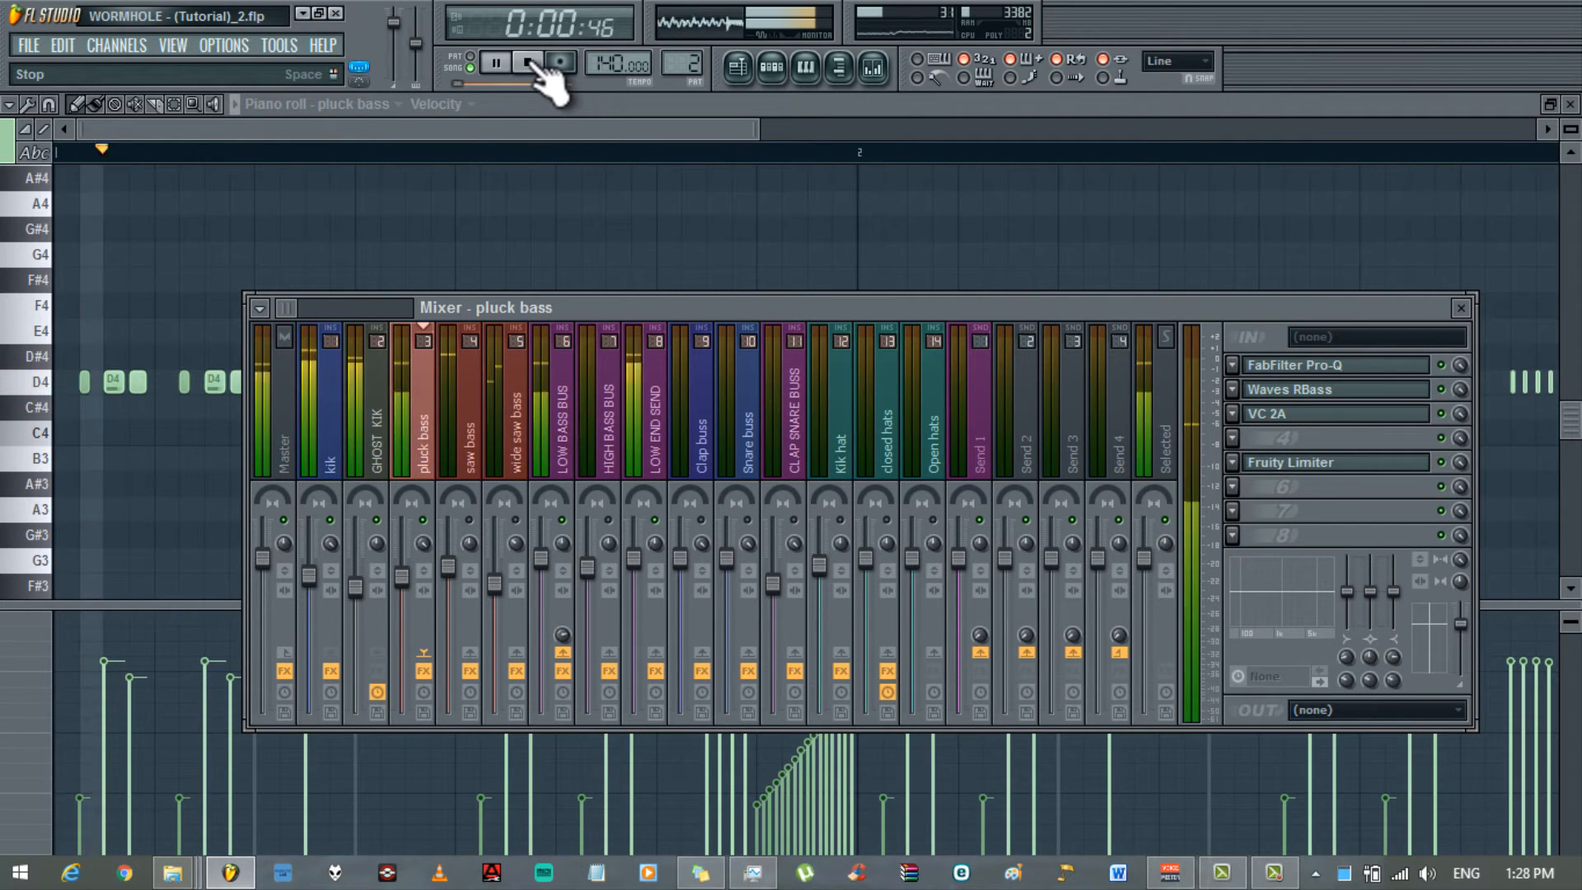
- Shorten the extended D4 note in bar 1 back to its original length, bring up the mixer and stop playback
key("F9")
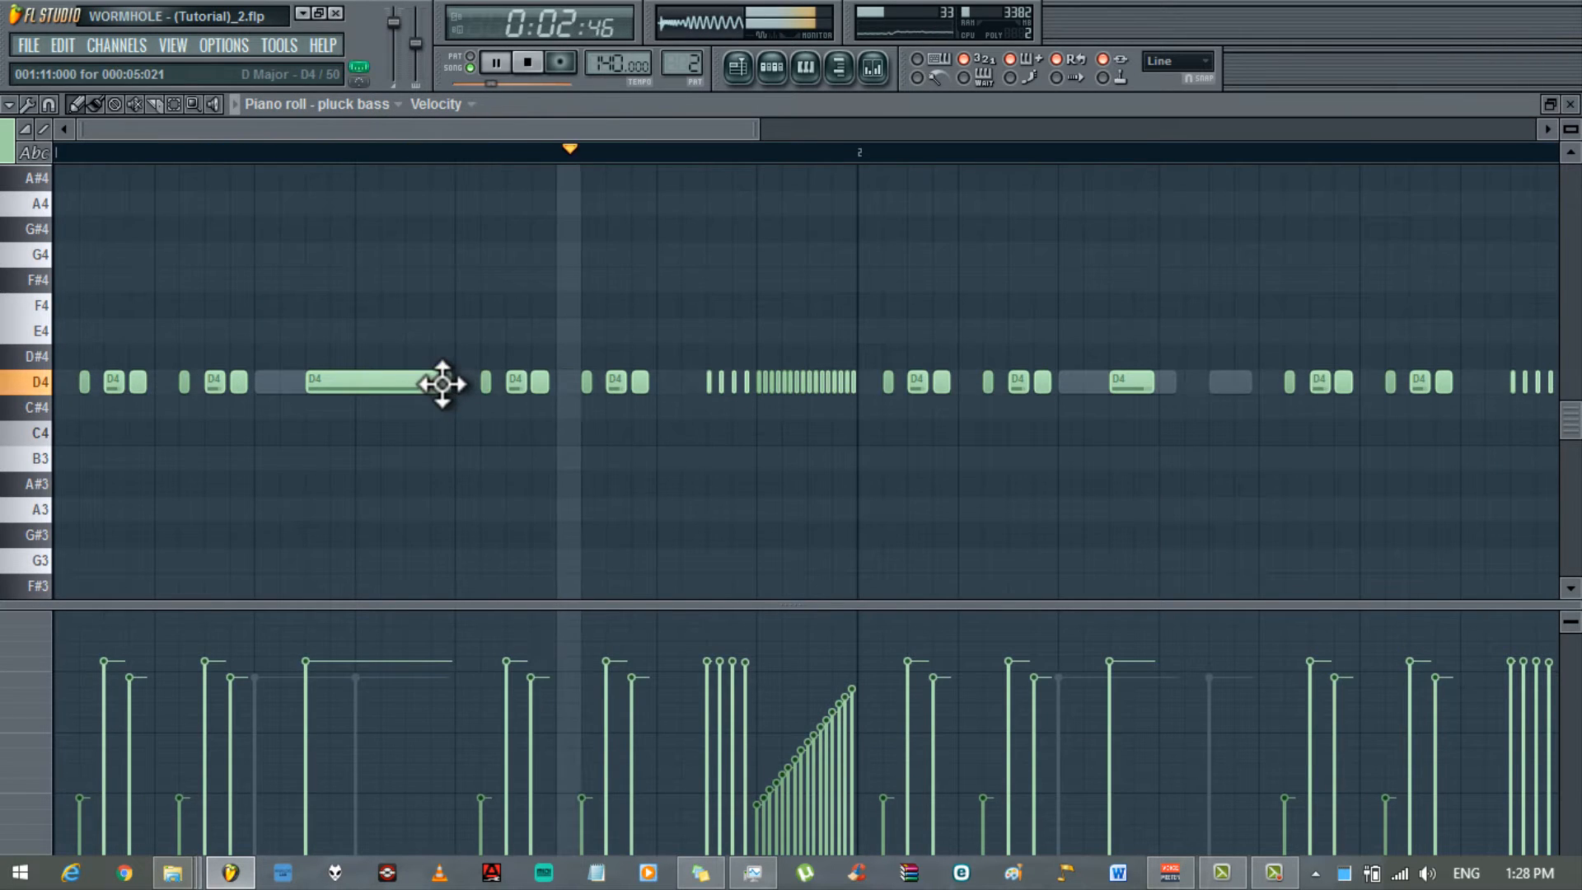
left_click_drag(451, 382, 351, 383)
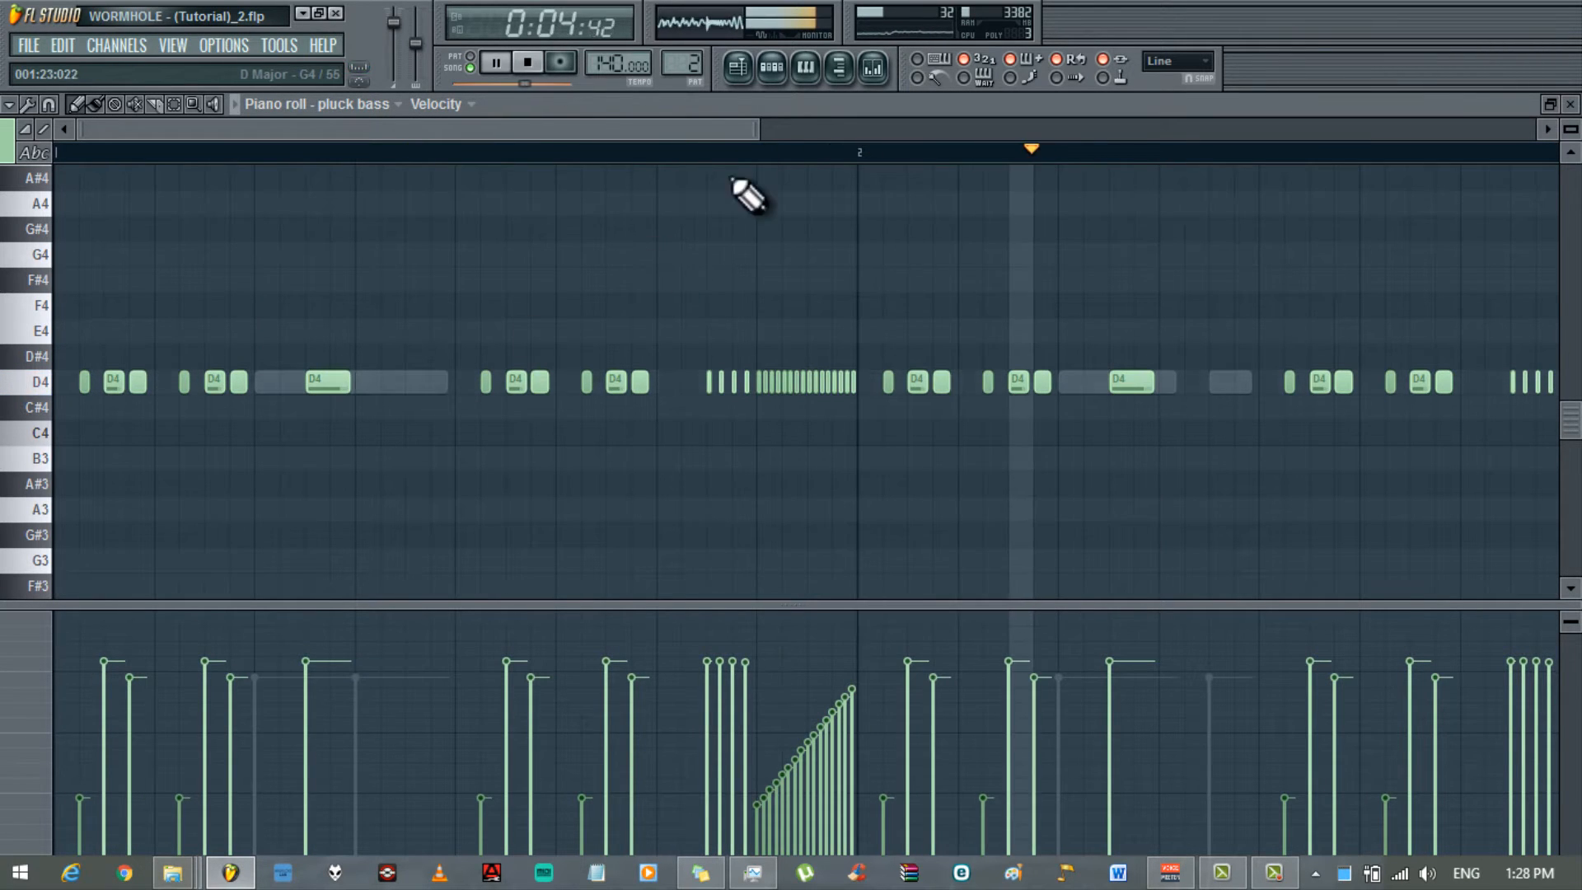
left_click(873, 67)
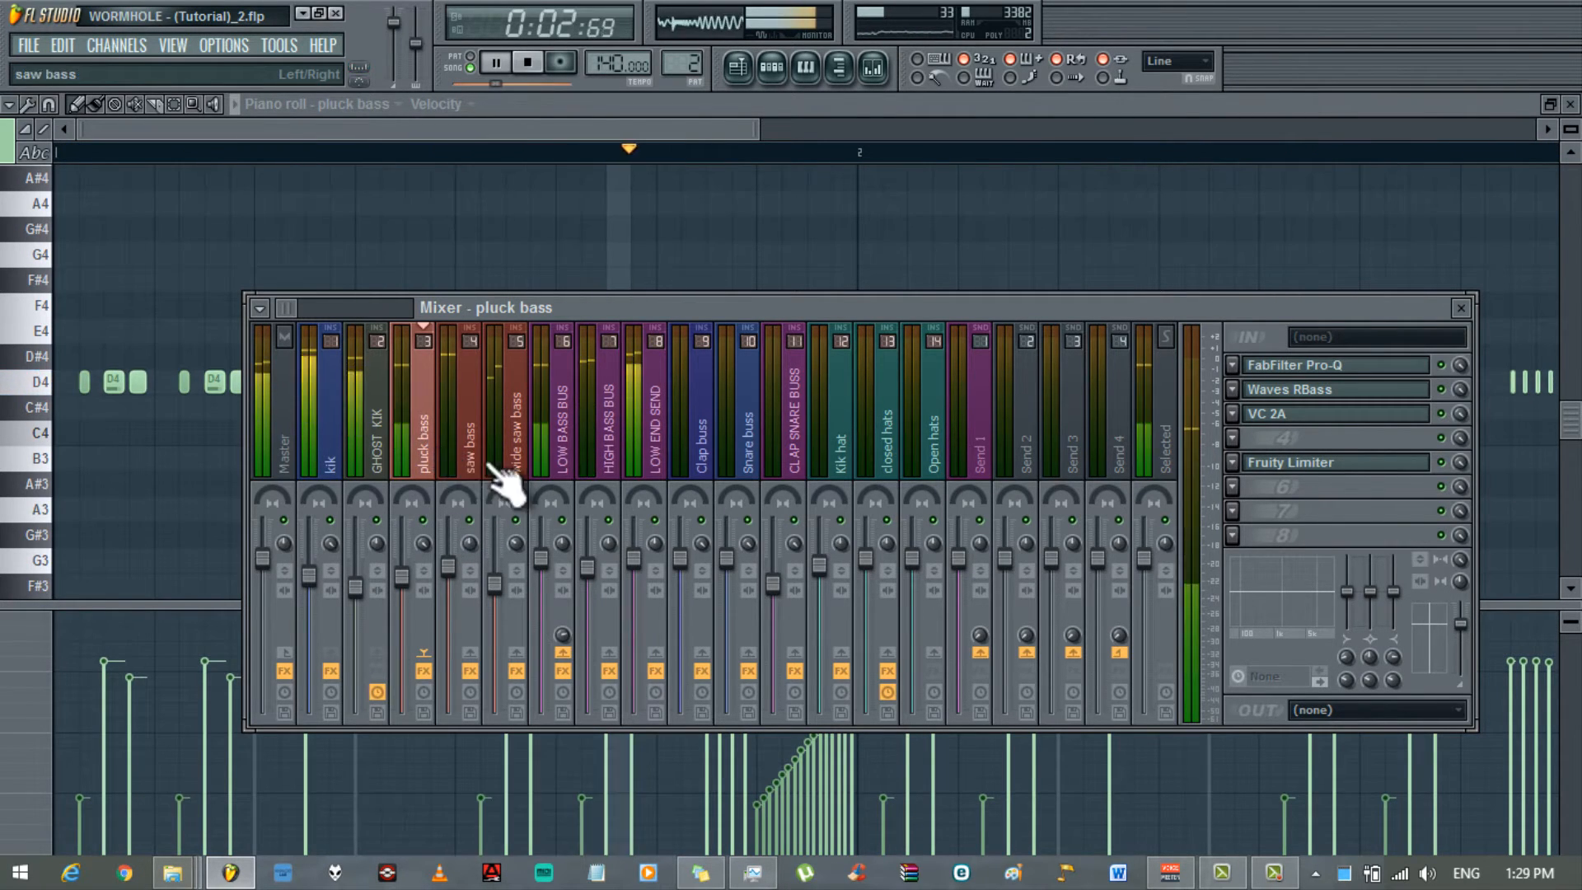
key("space")
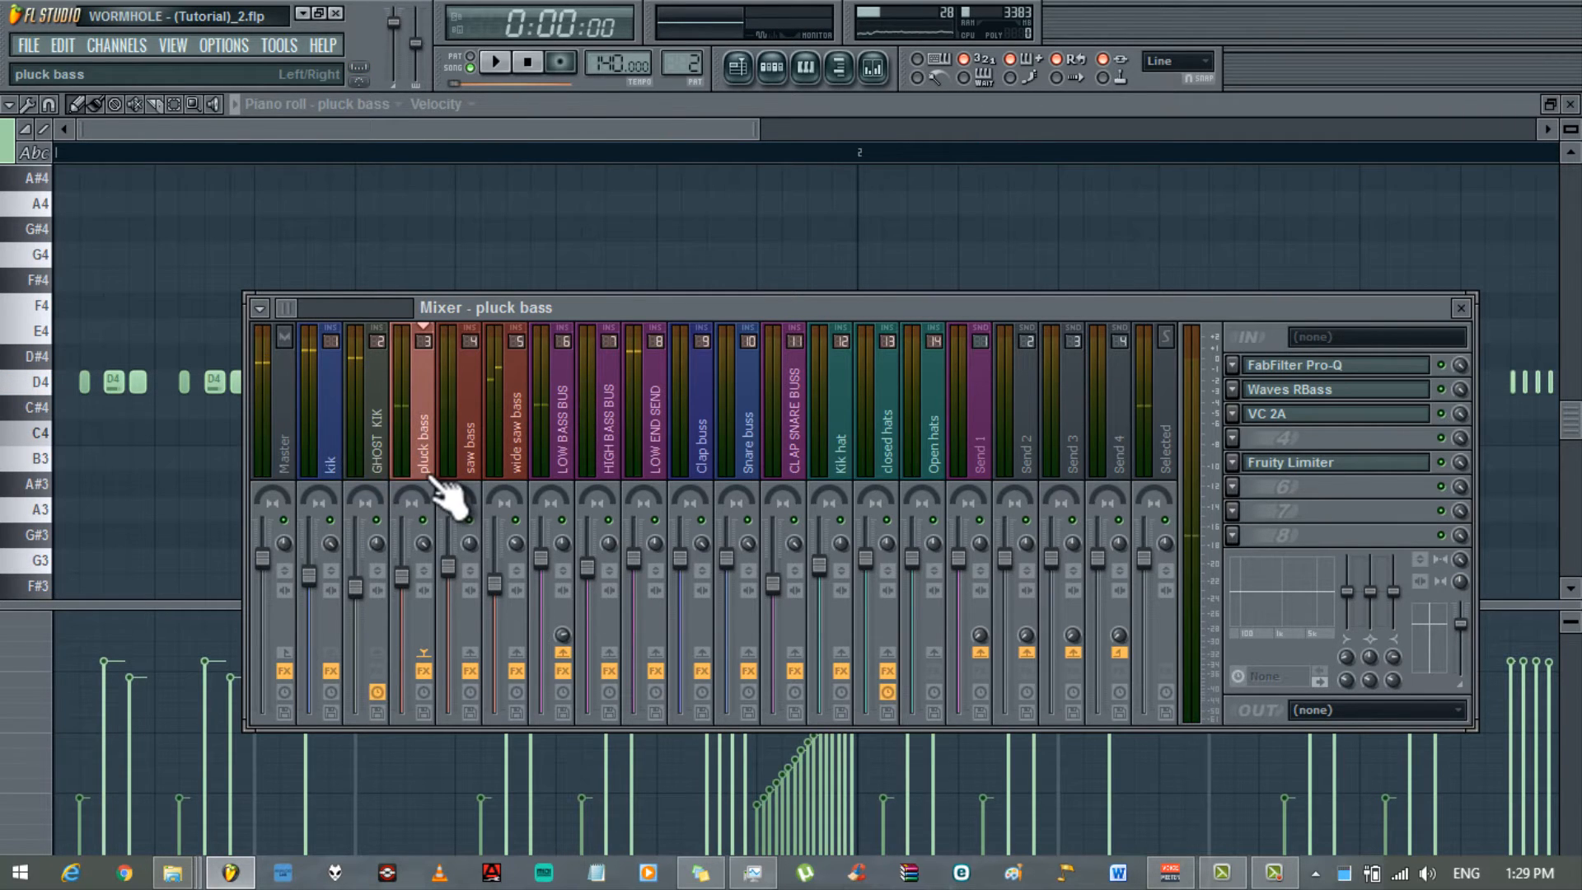
- Close the mixer, display the bass channels in the step sequencer and add a Serum instrument channel
left_click(587, 489)
left_click(614, 474)
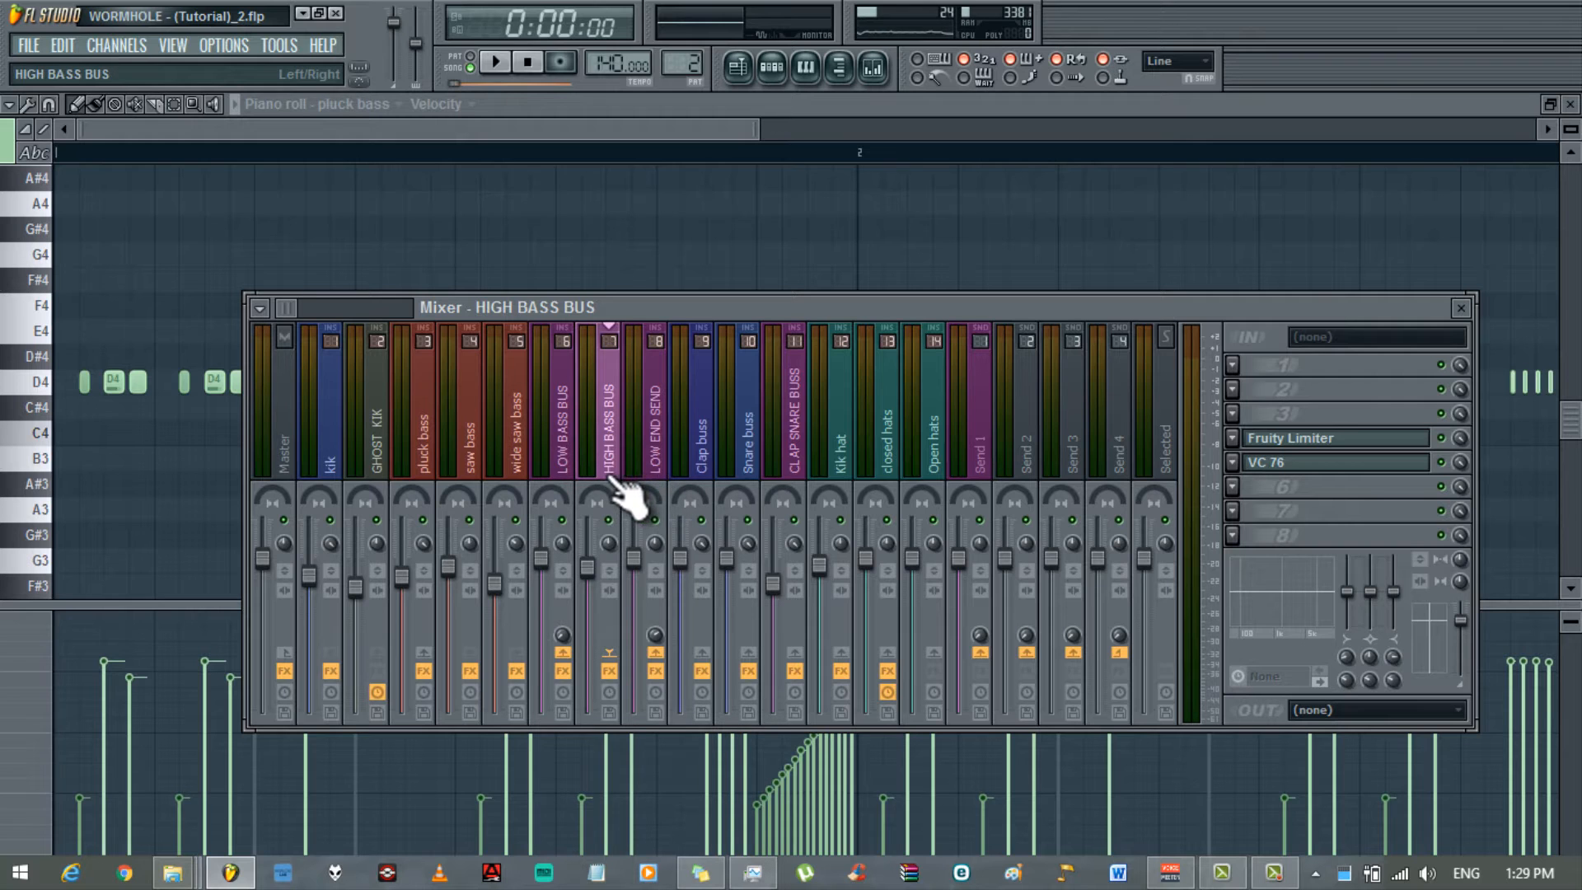
left_click(1461, 310)
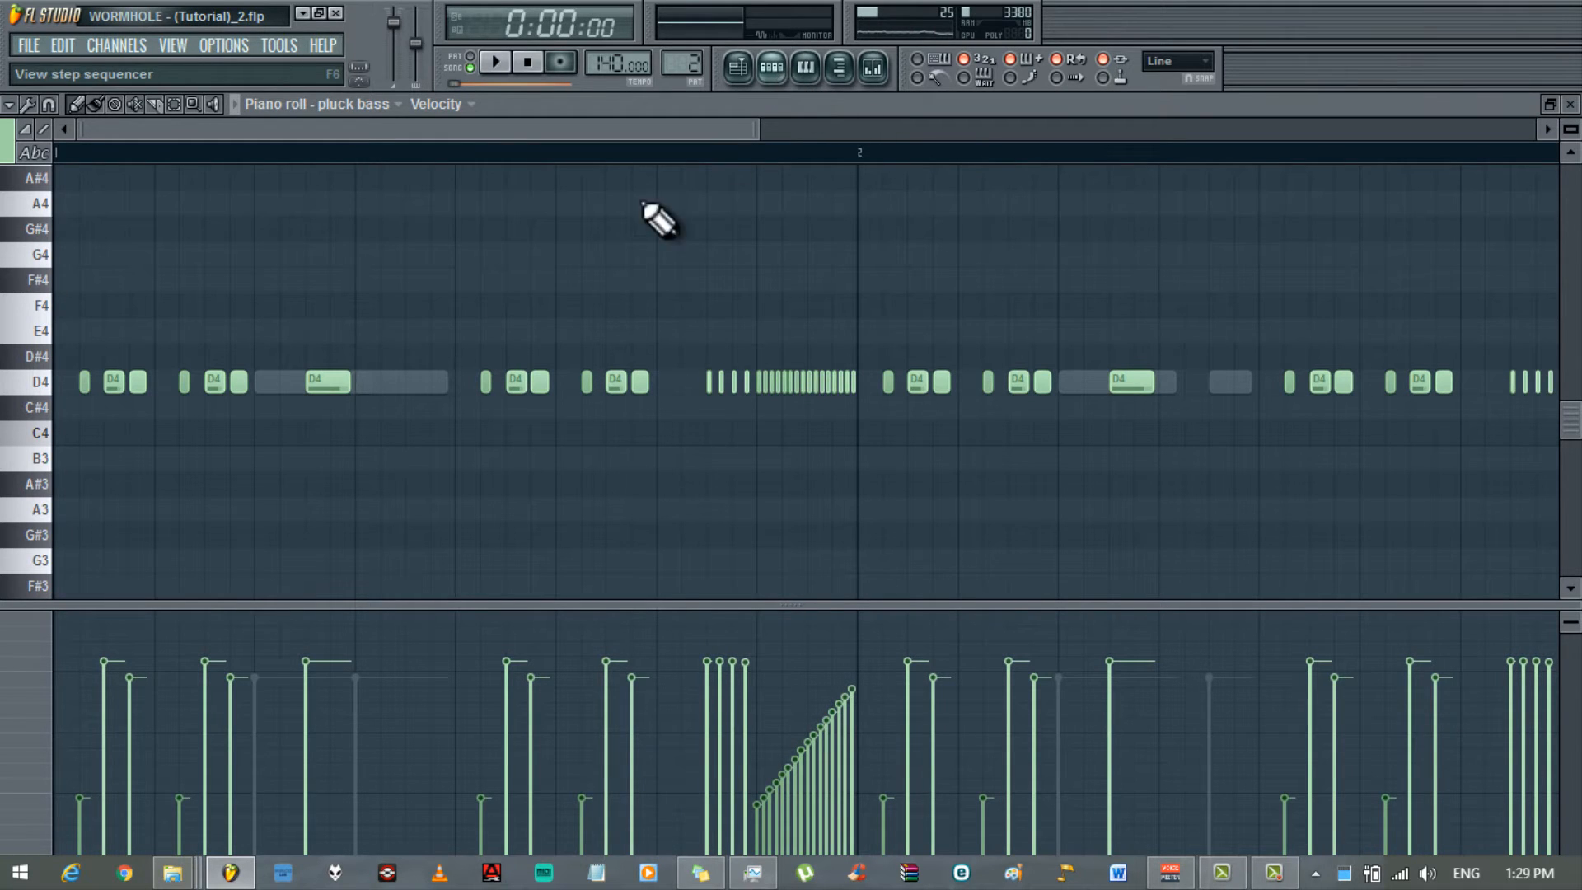
left_click(779, 71)
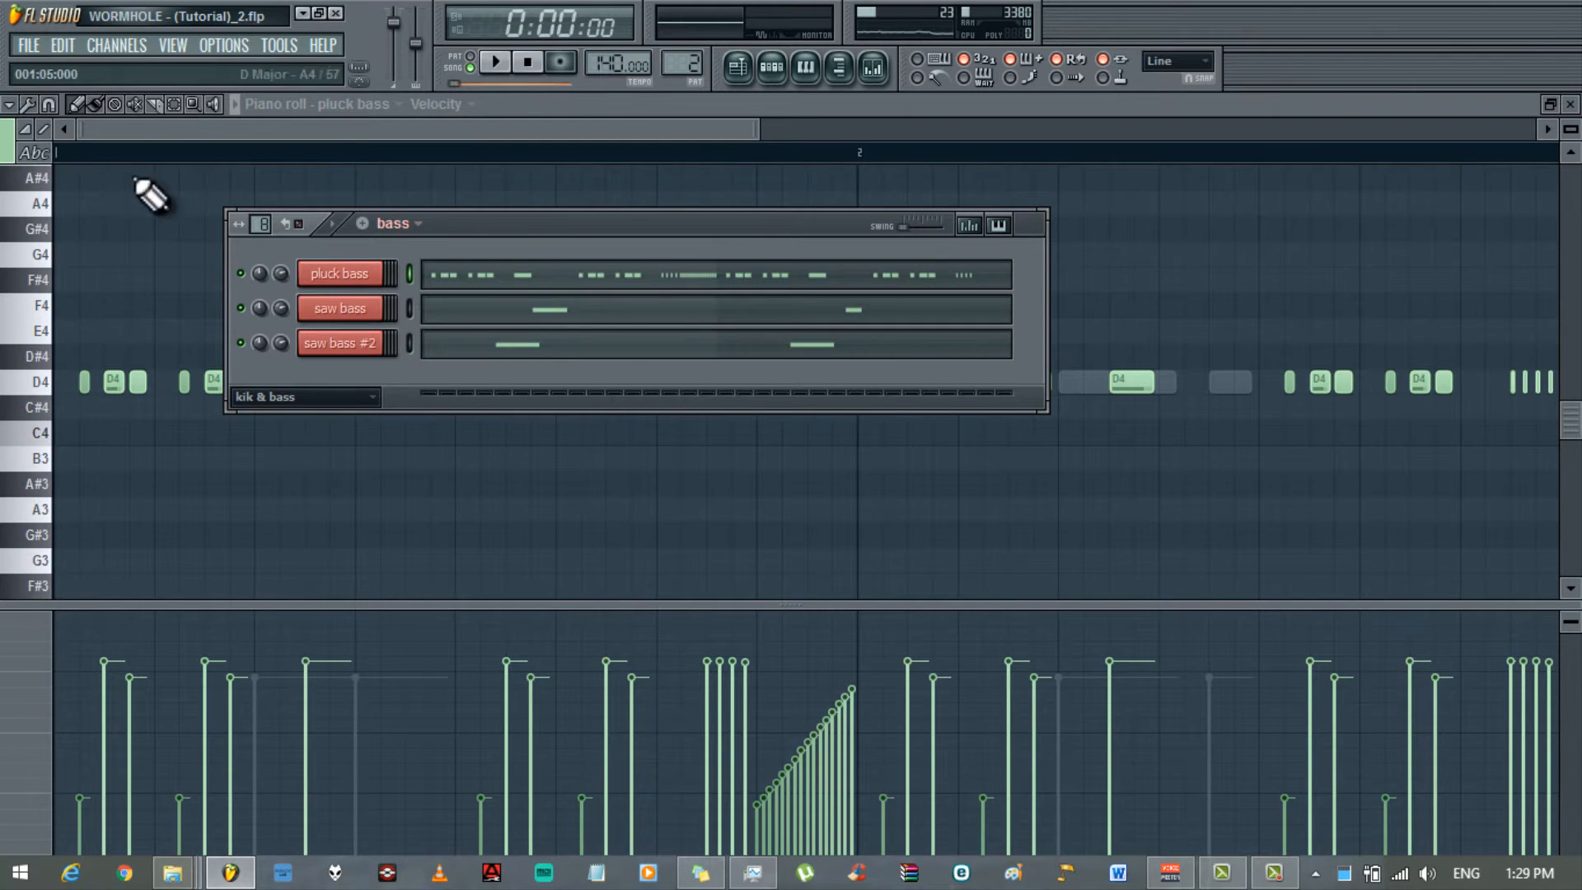
left_click(119, 47)
mouse_move(135, 72)
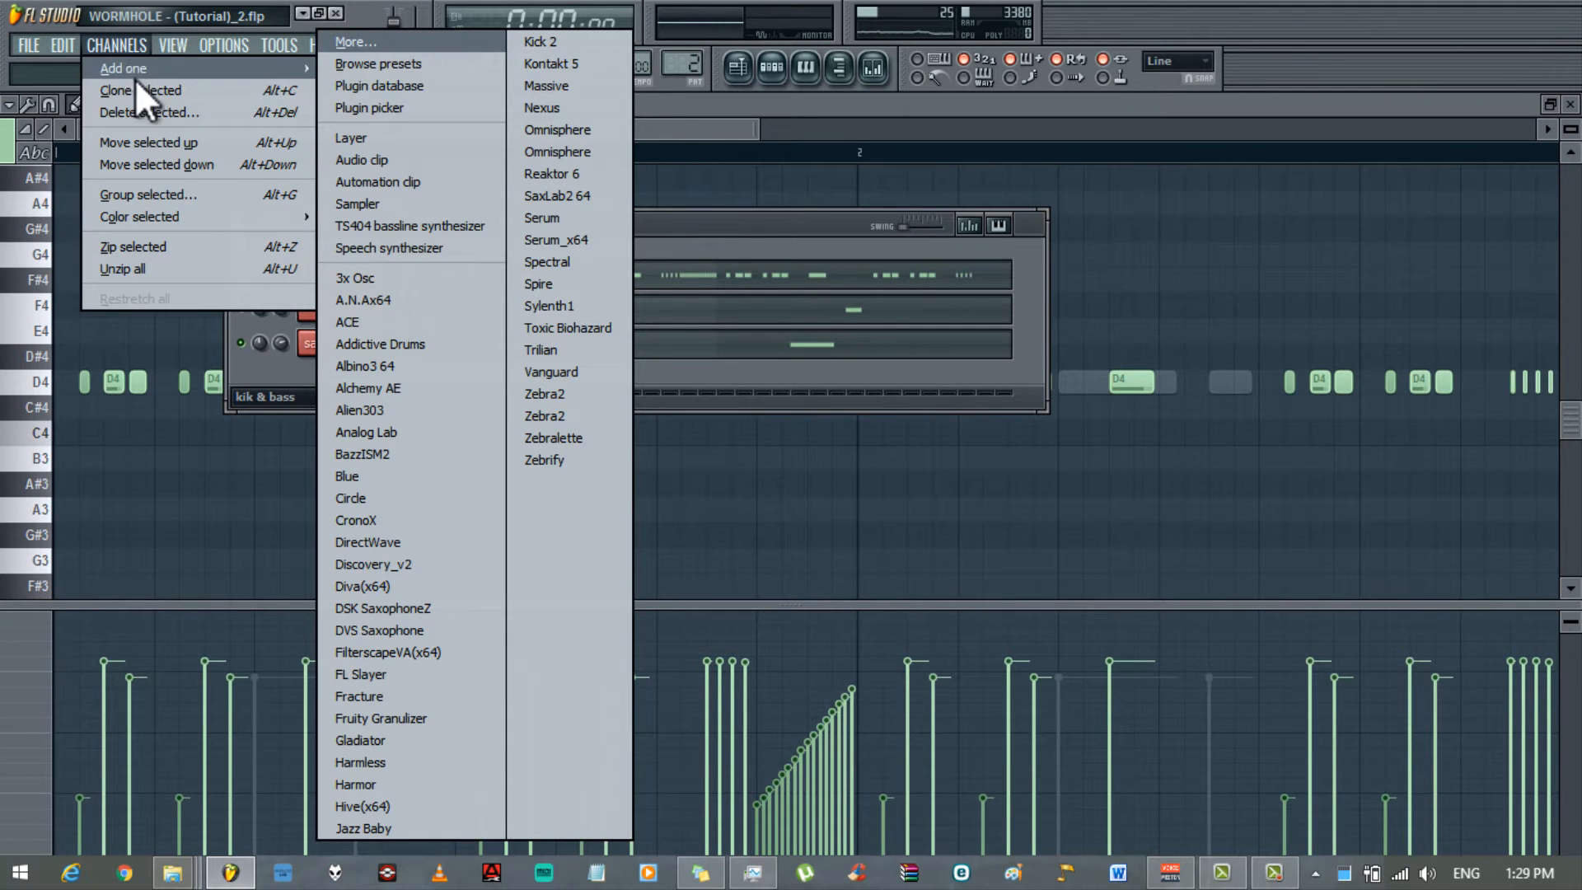
left_click(571, 219)
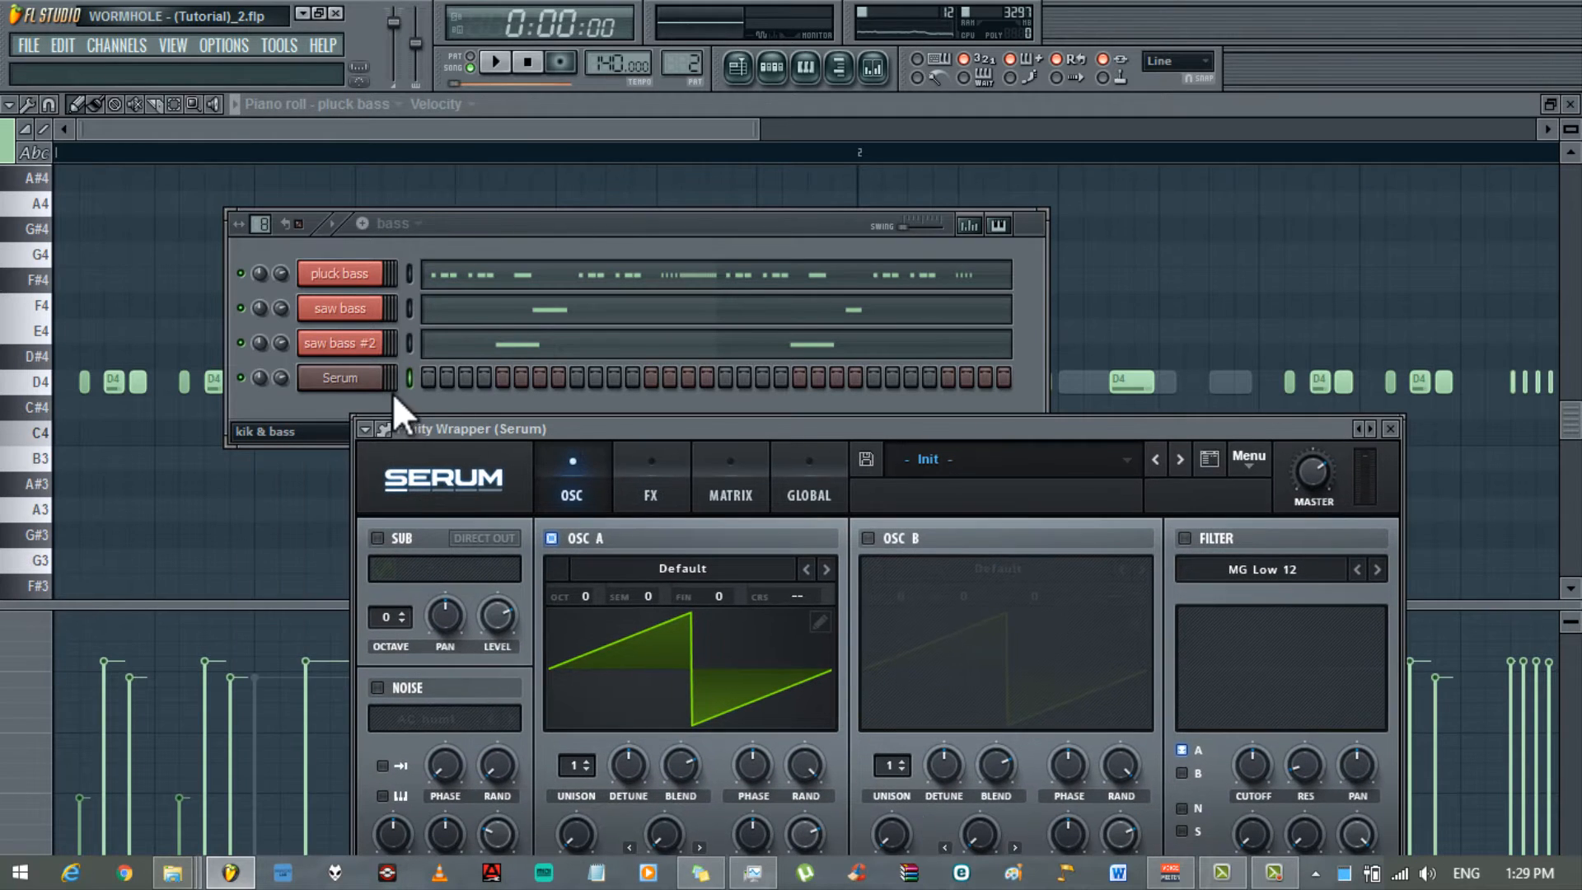
- Move the Serum channel directly below pluck bass and show only the kik & bass group in the step sequencer
key("alt+Up")
key("alt+Up")
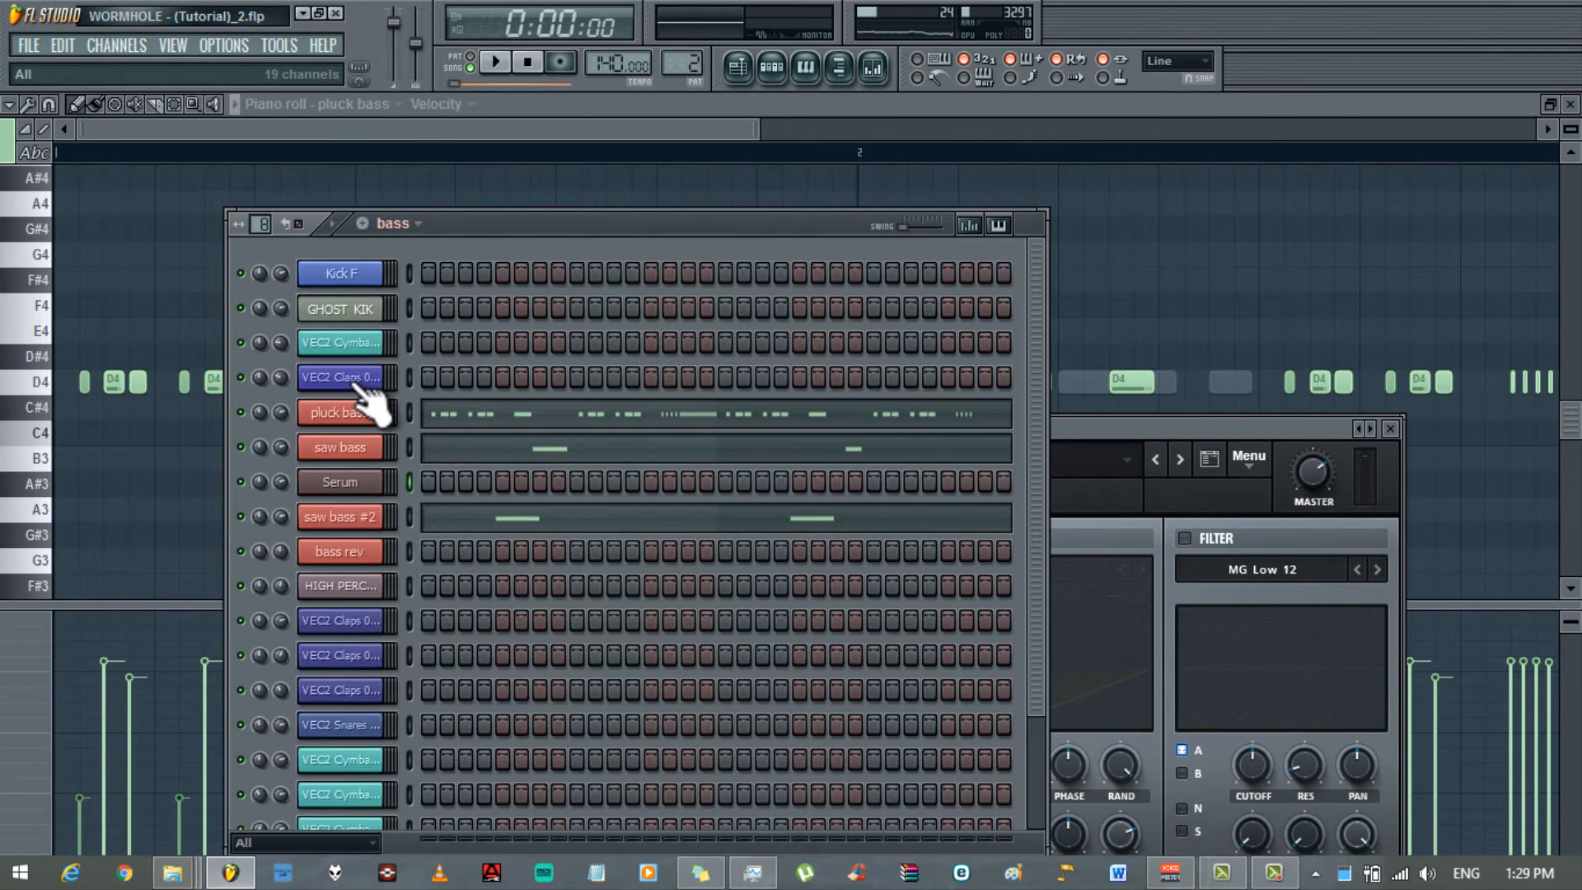
left_click(328, 843)
left_click(318, 771)
left_click(320, 773)
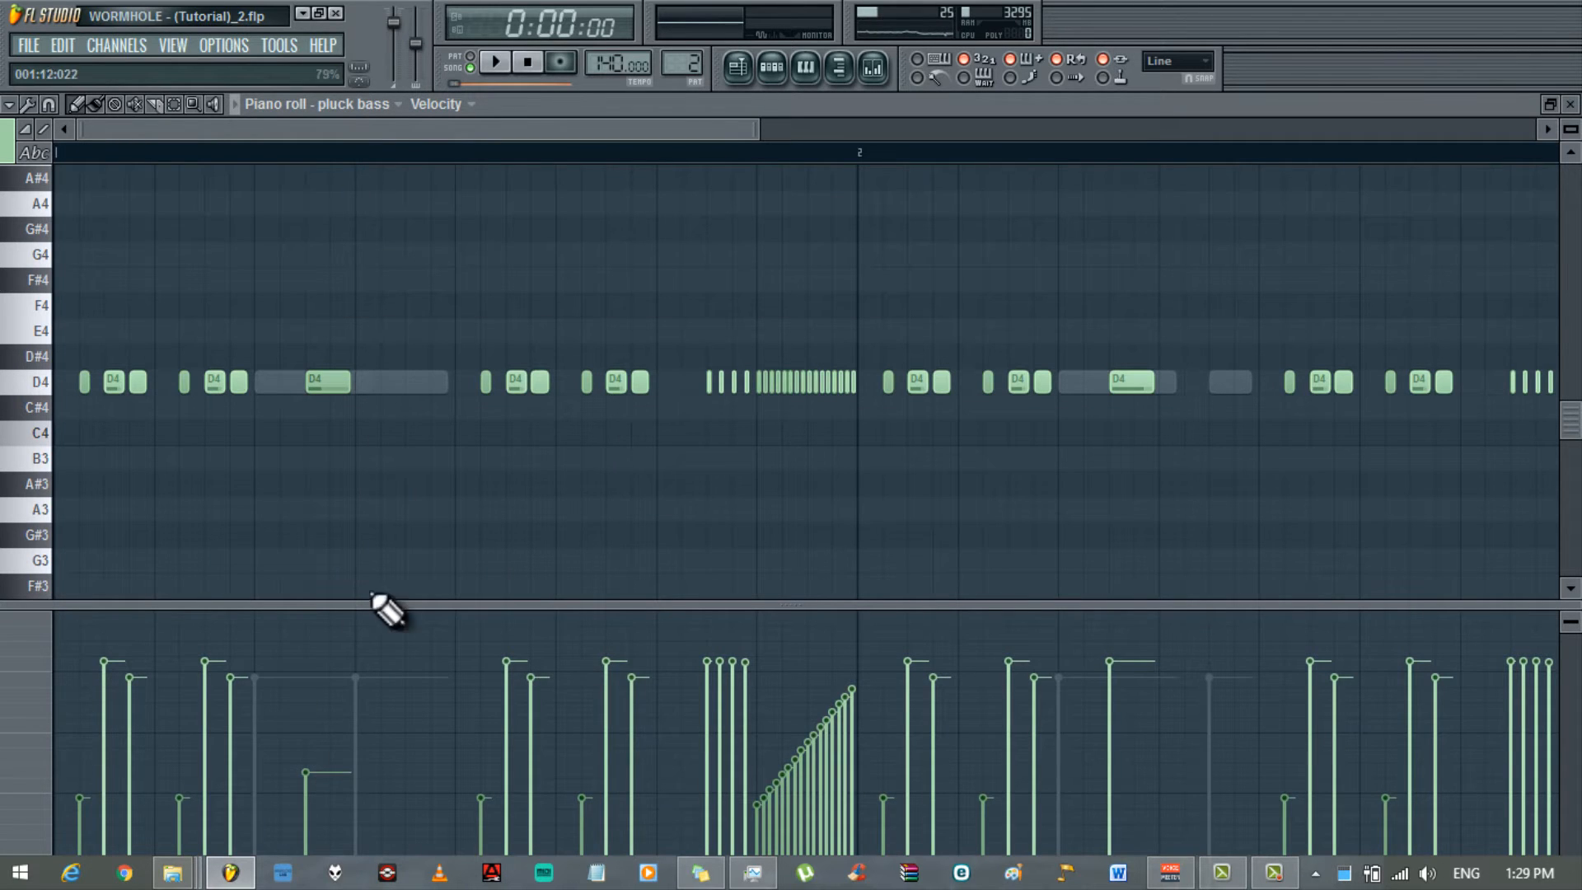
left_click(312, 689)
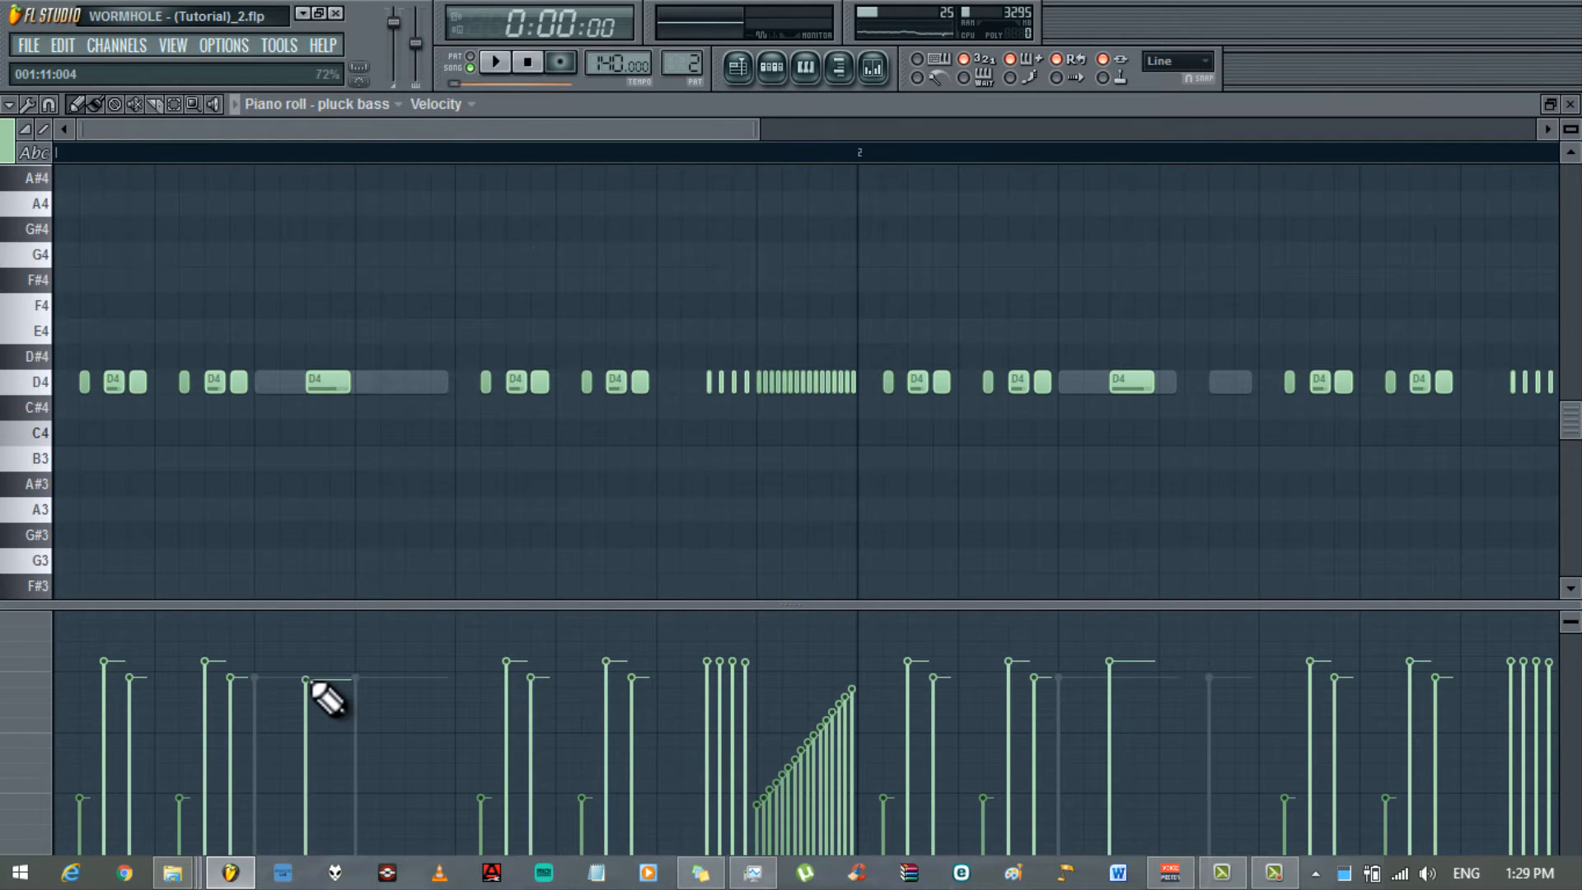
left_click(771, 67)
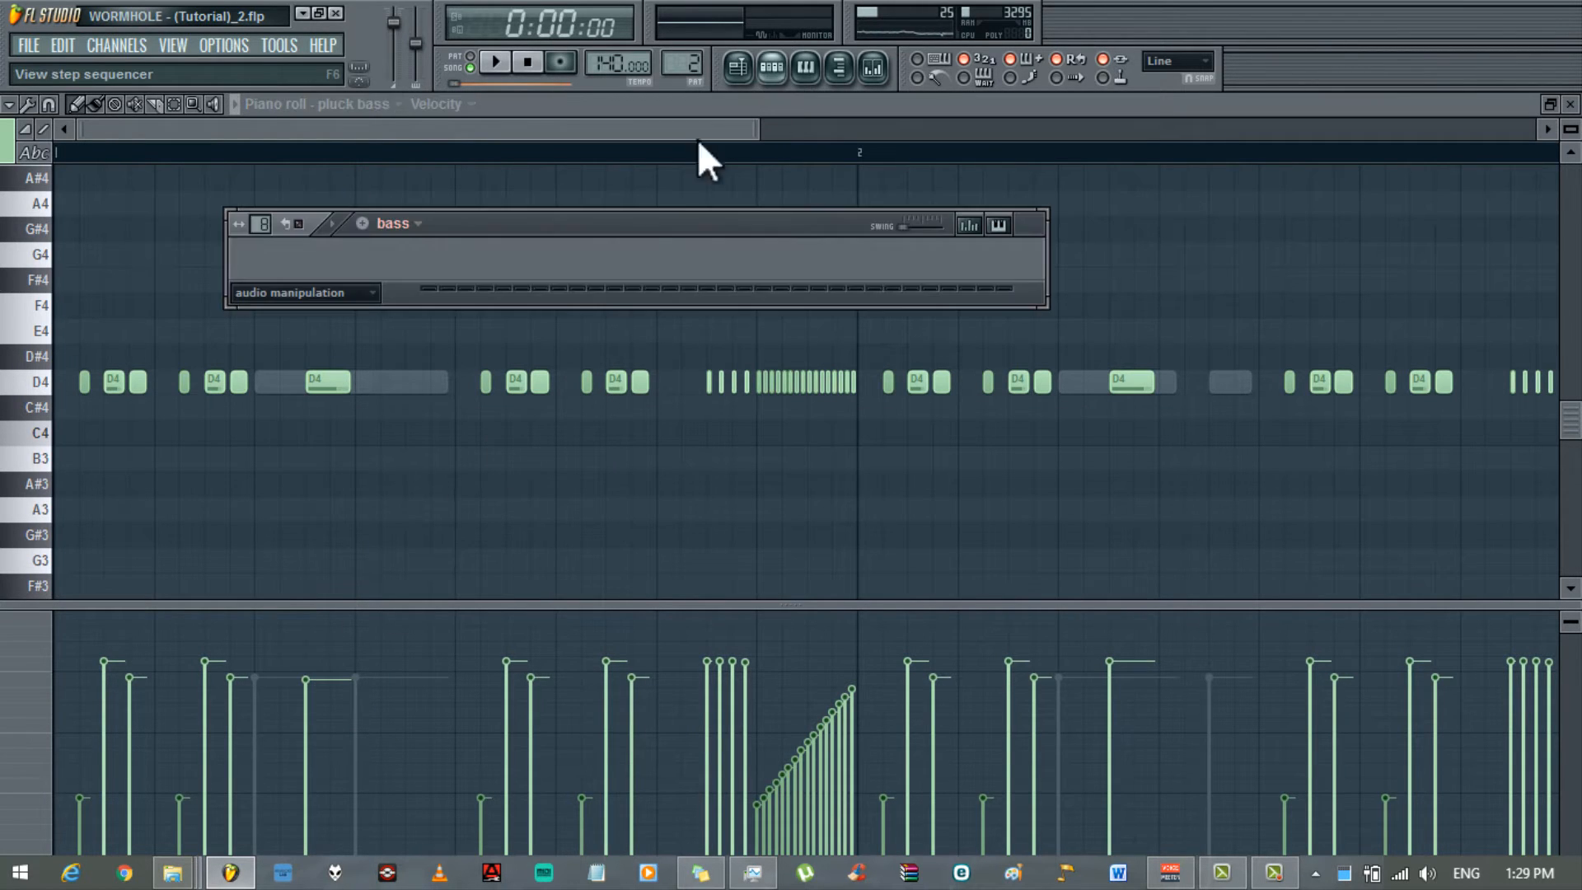
left_click(307, 294)
left_click(310, 432)
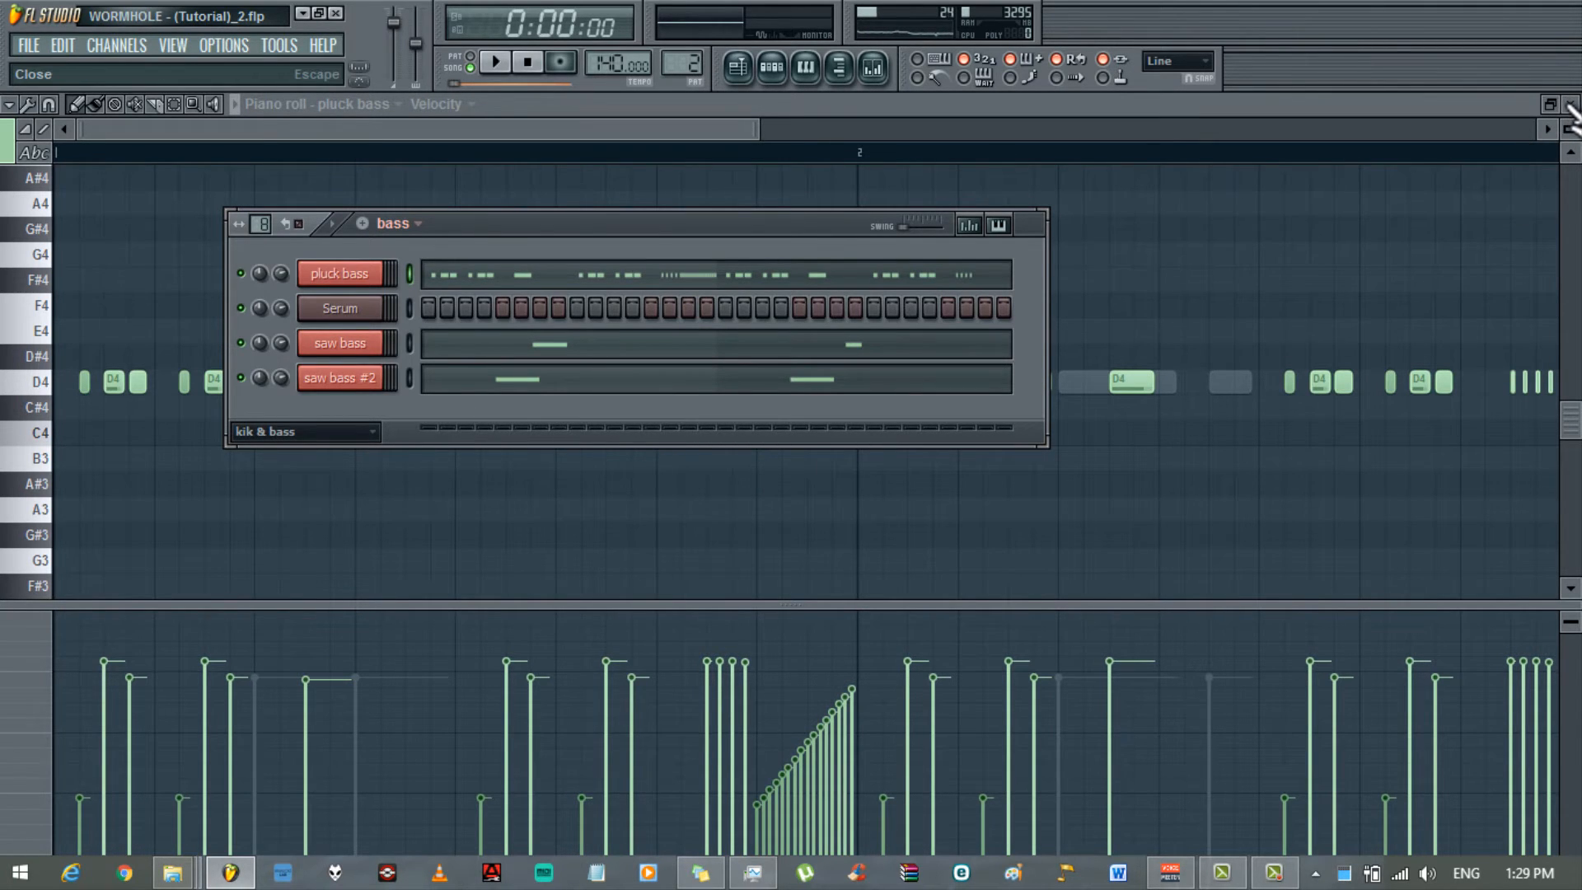
left_click(1428, 876)
left_click(1429, 875)
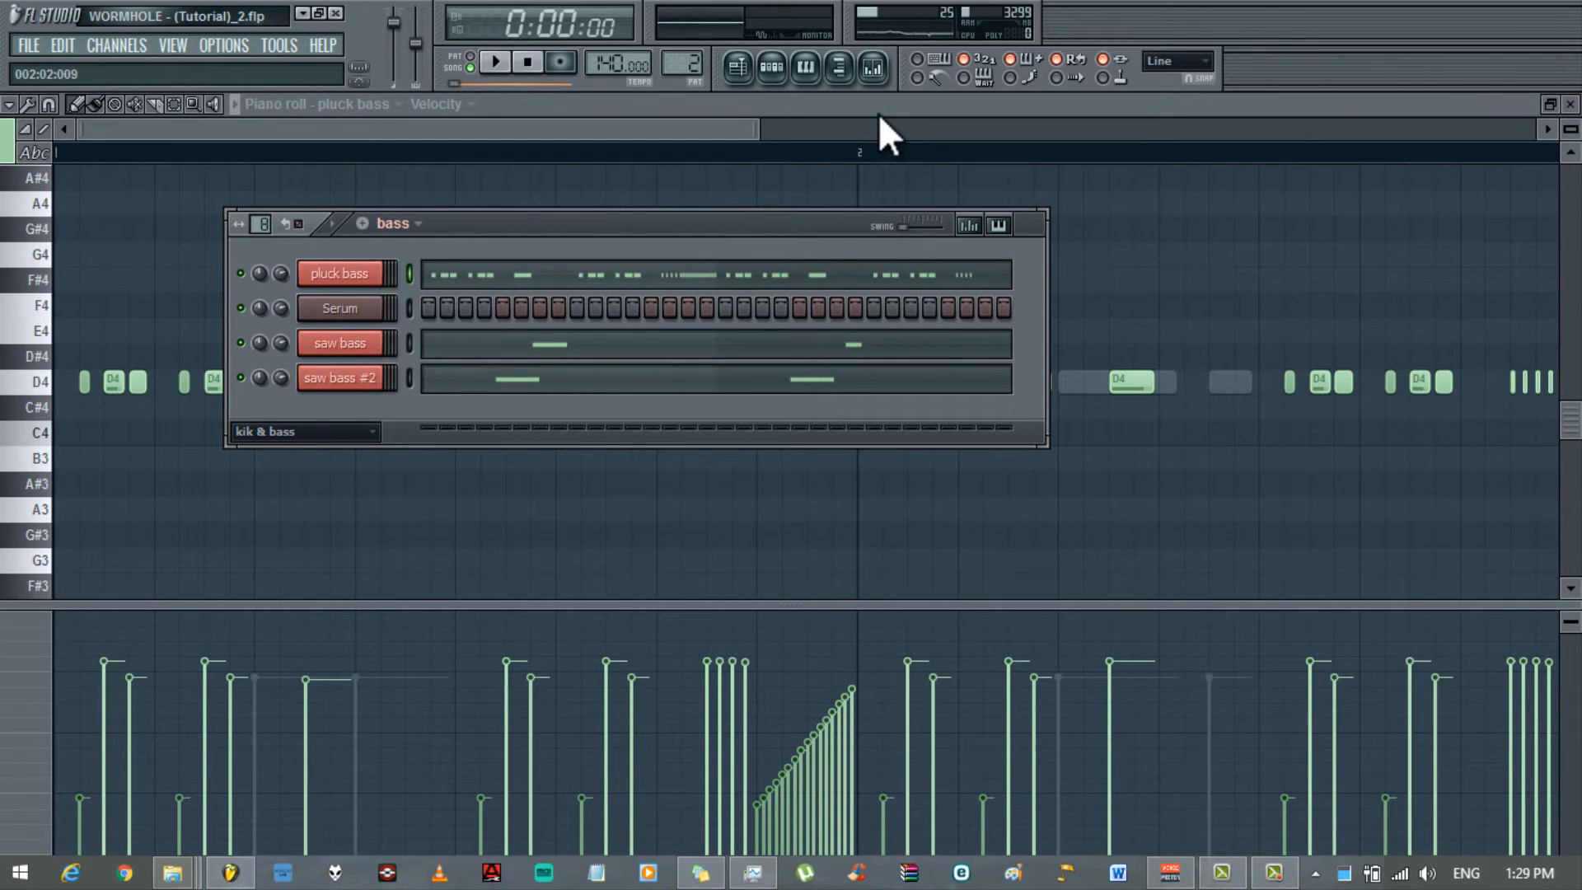
- Copy all pluck bass notes into the Serum channel's piano roll
left_click(368, 313)
right_click(479, 174)
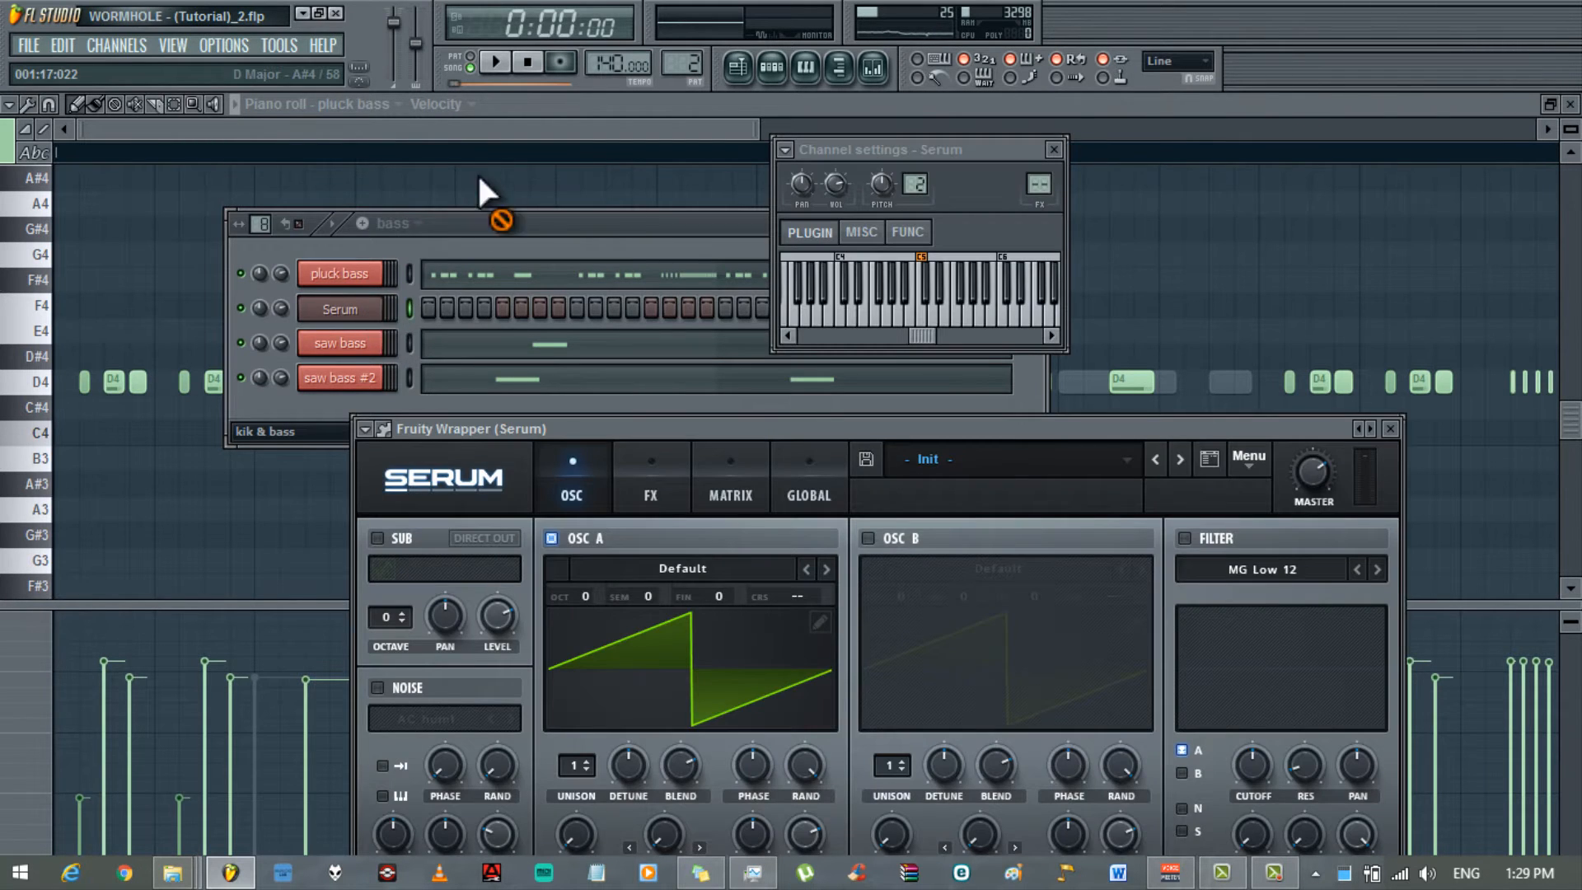
scroll(849, 330, "down", 2)
left_click_drag(1146, 345, 37, 436)
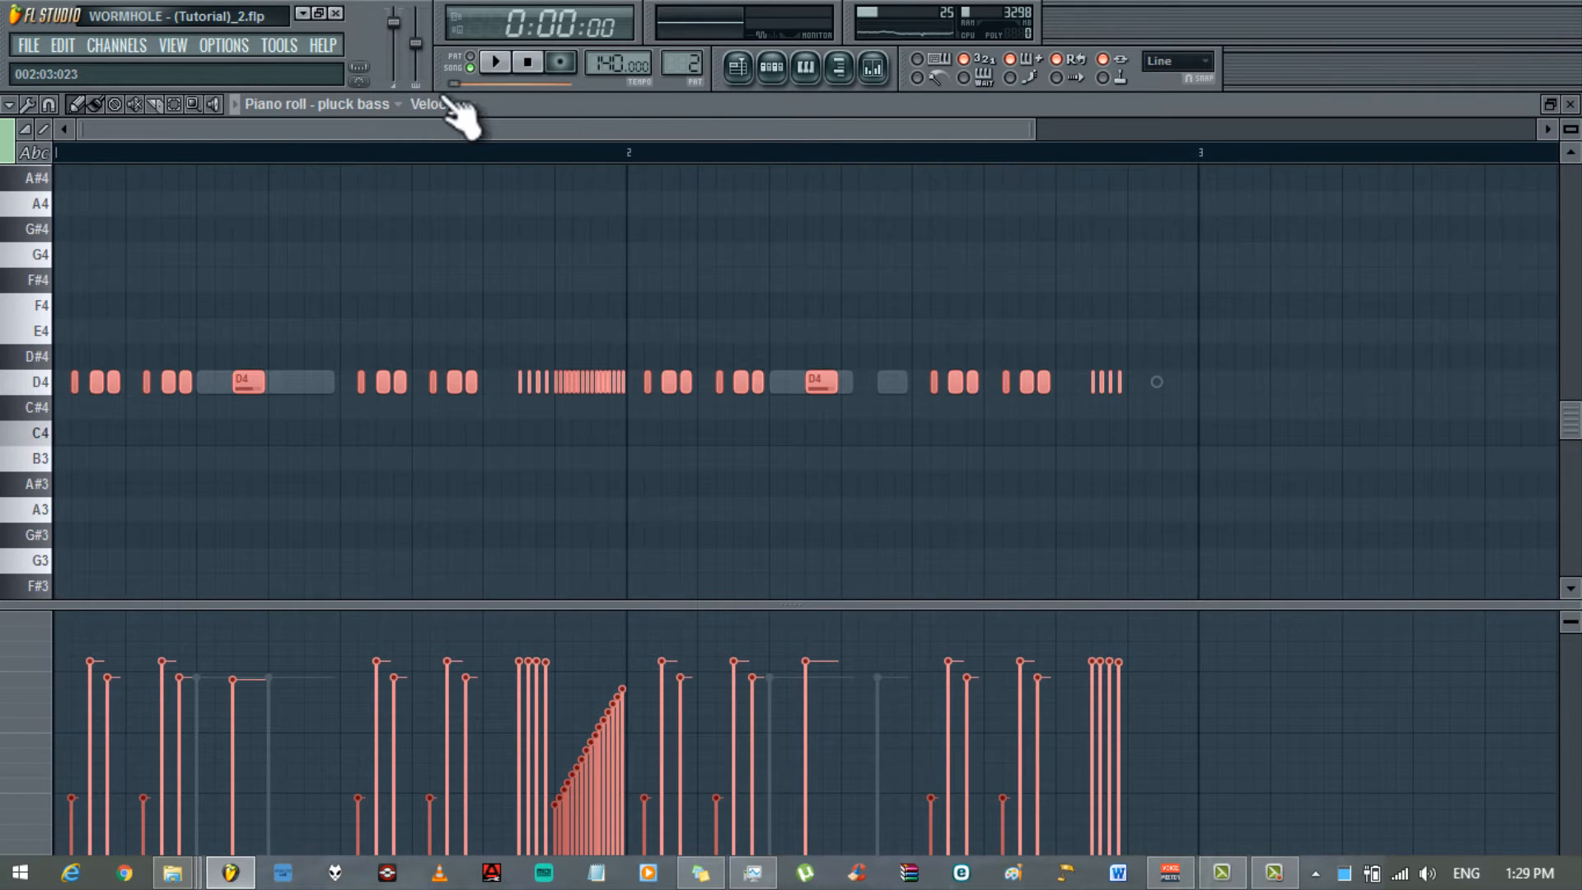
left_click(388, 104)
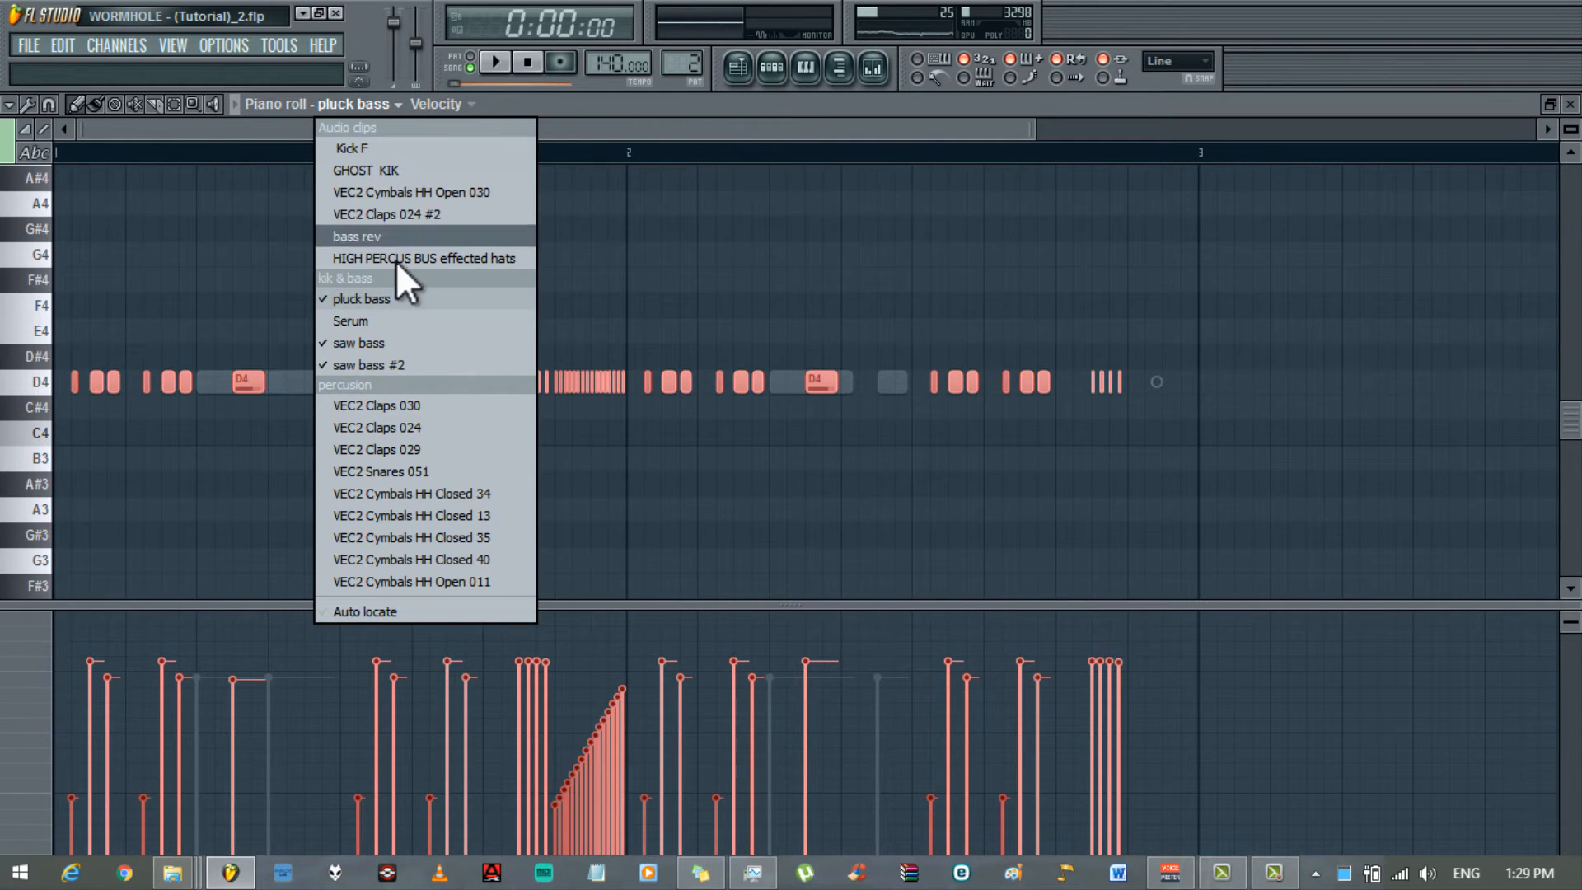
left_click(397, 324)
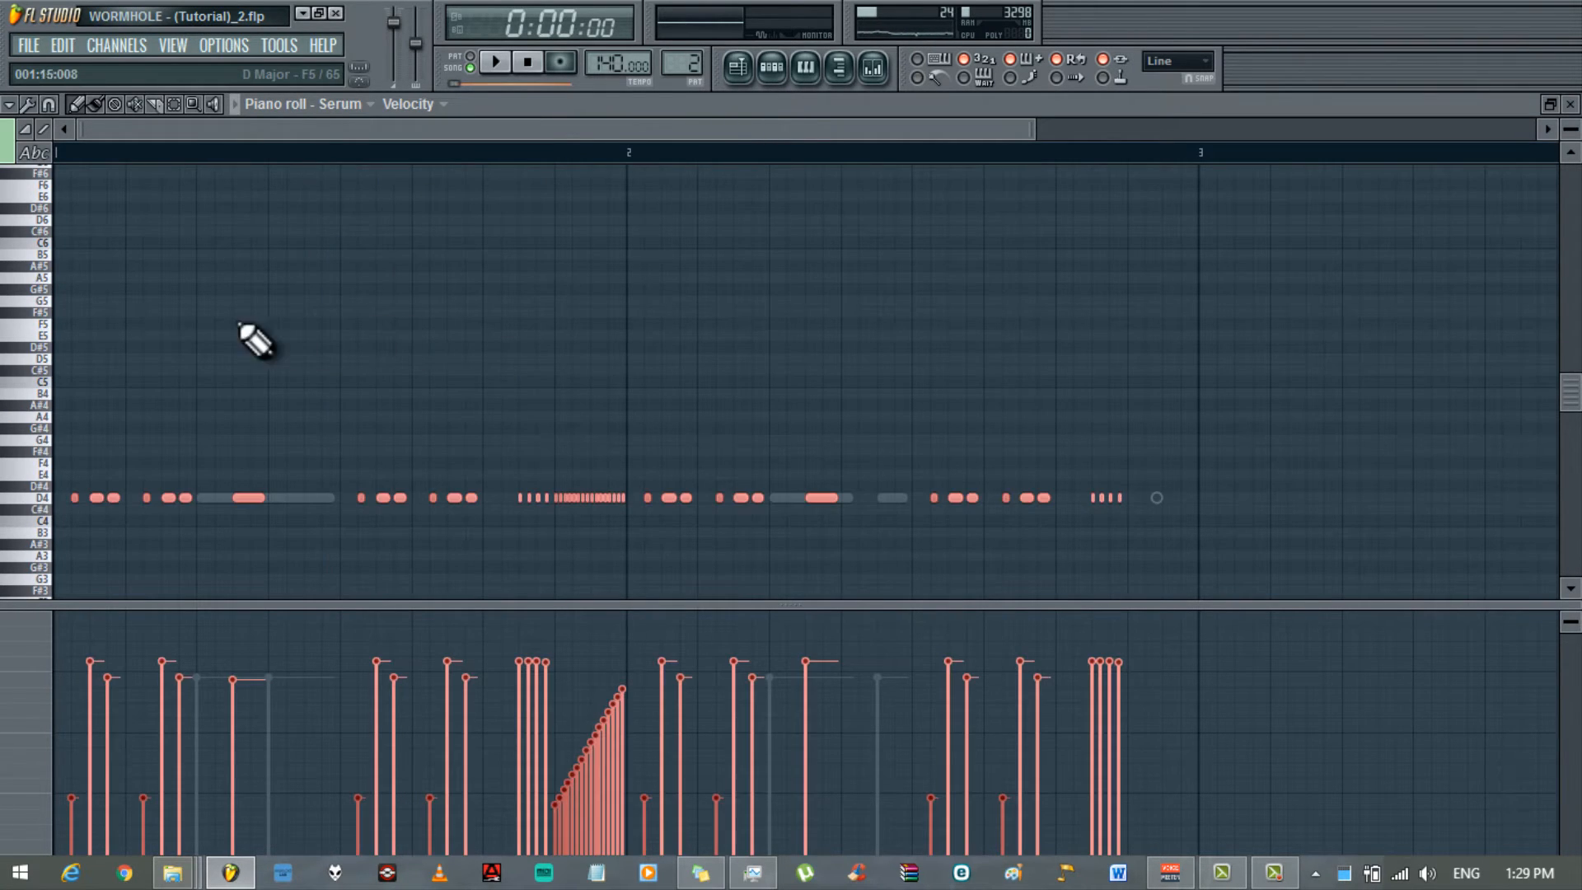
left_click(37, 153)
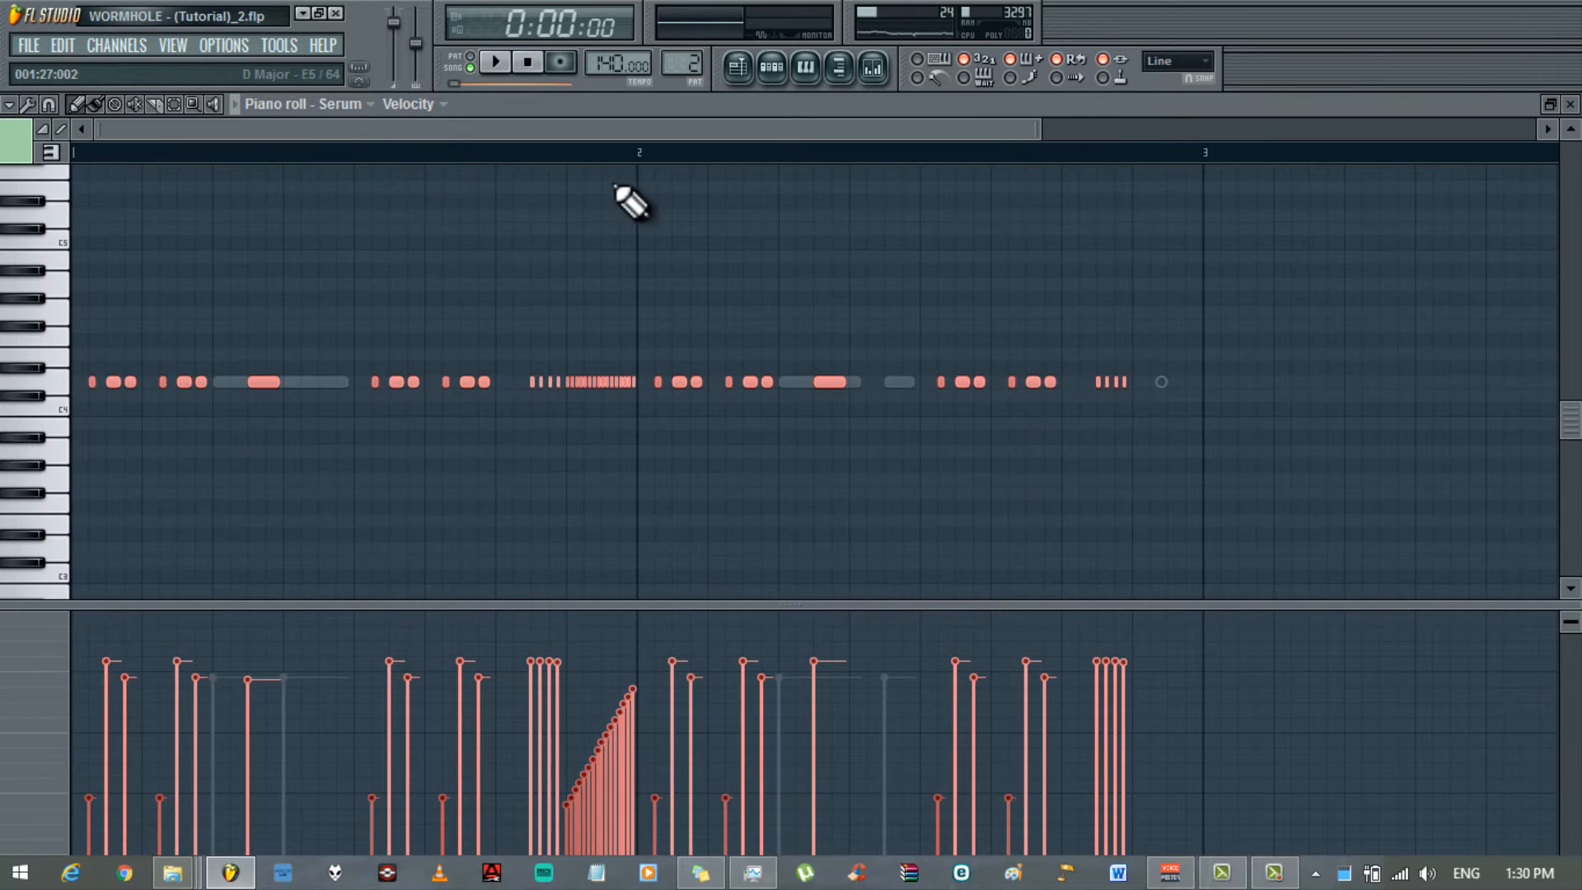
- Open Serum in a detached window and bring up the mixer, placed higher so its tracks can be seen above Serum
left_click(775, 69)
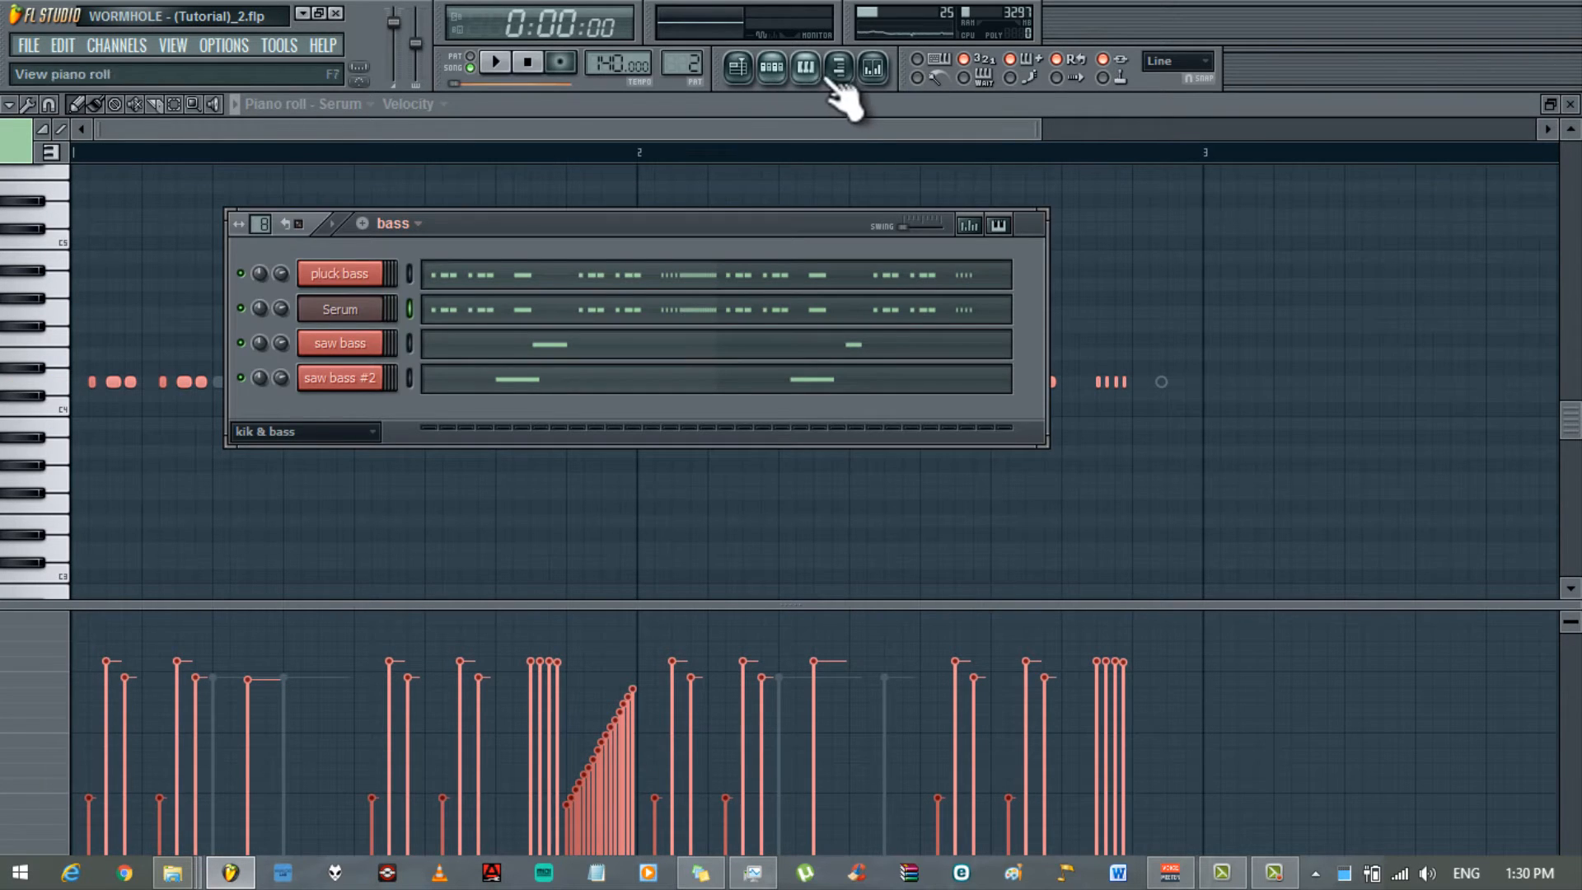
left_click(340, 308)
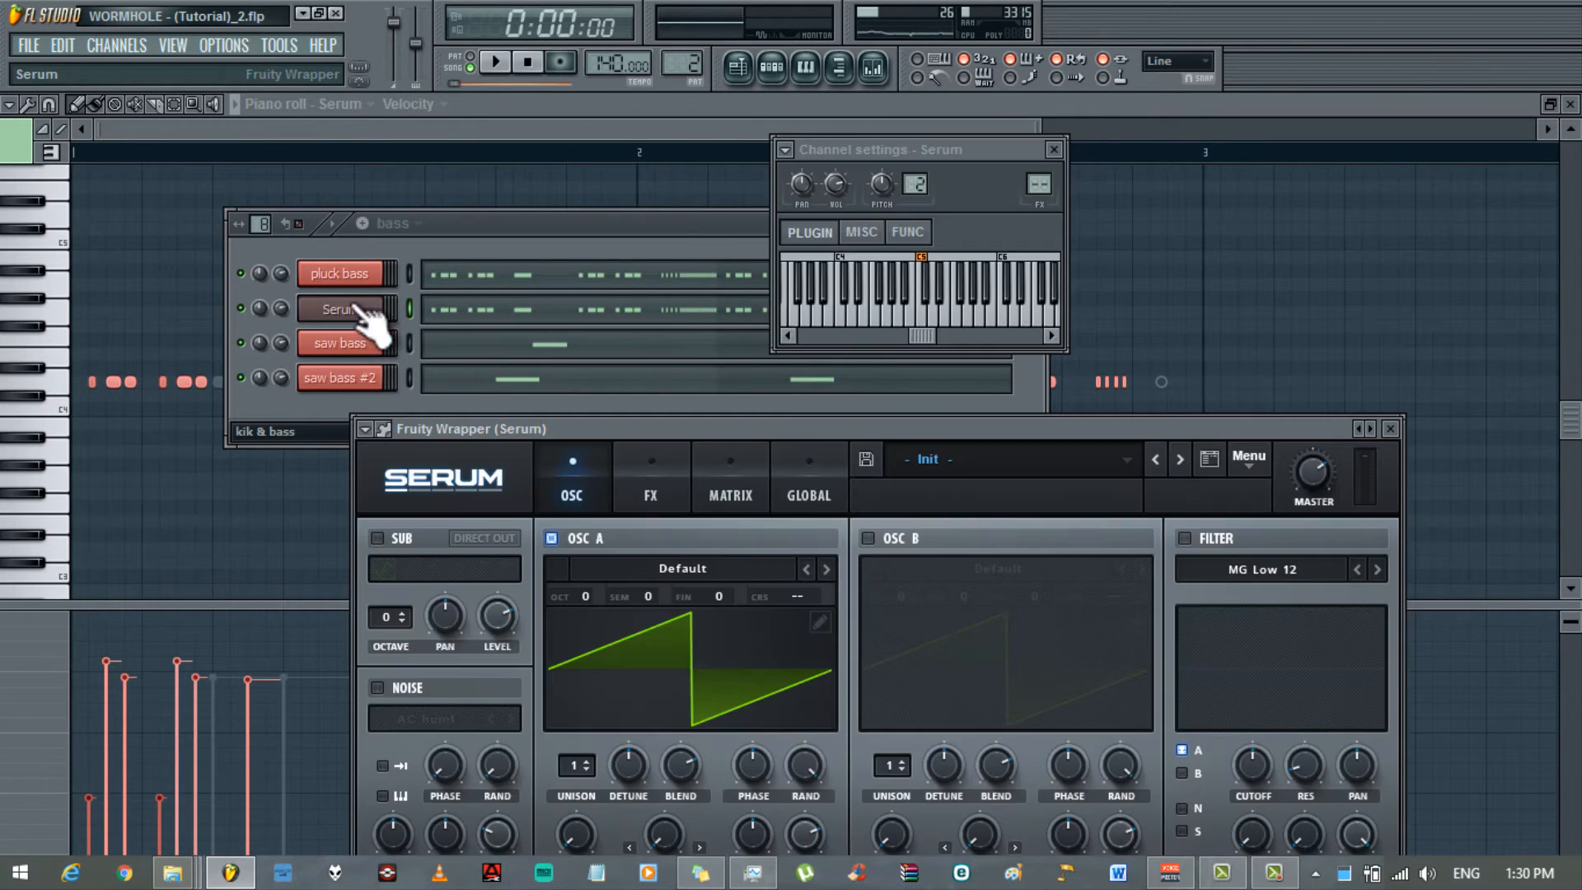
left_click(365, 429)
left_click(414, 796)
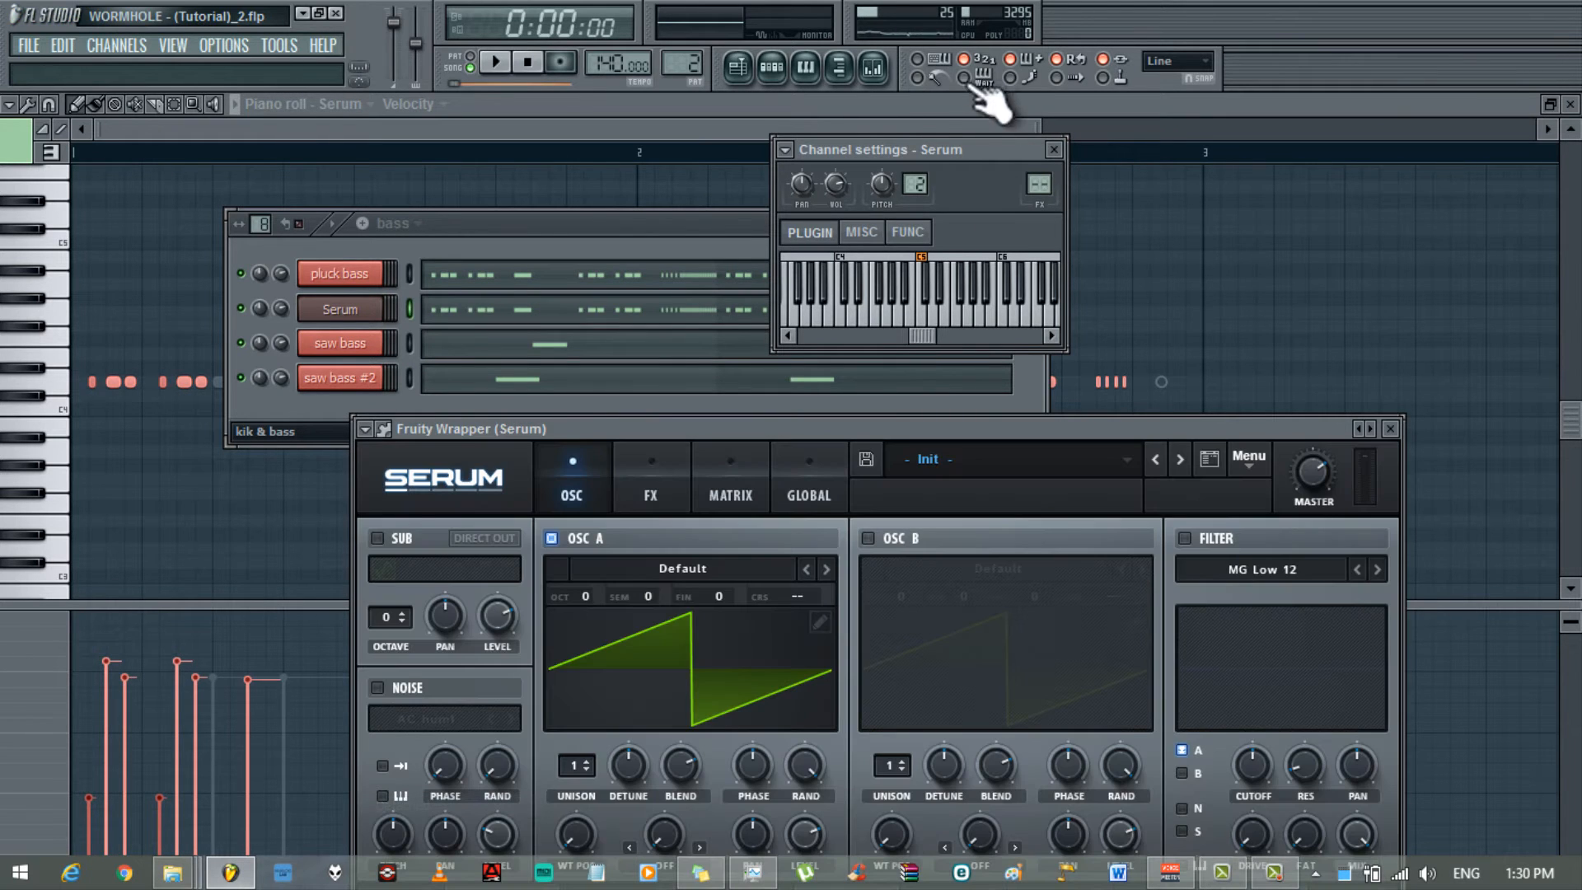
left_click(874, 69)
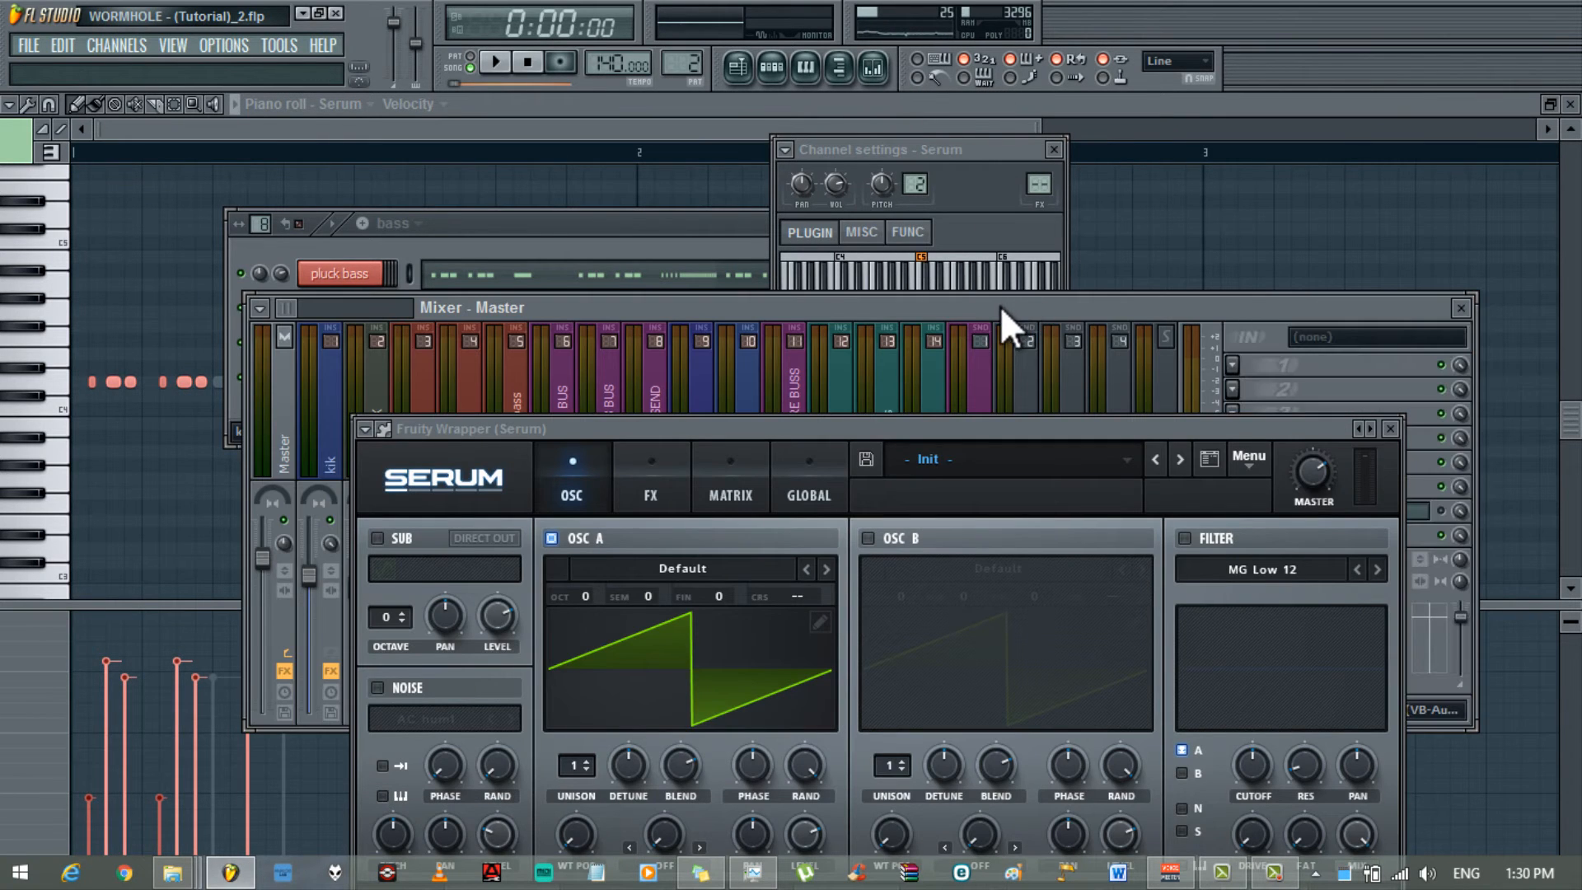
left_click_drag(1000, 305, 1149, 124)
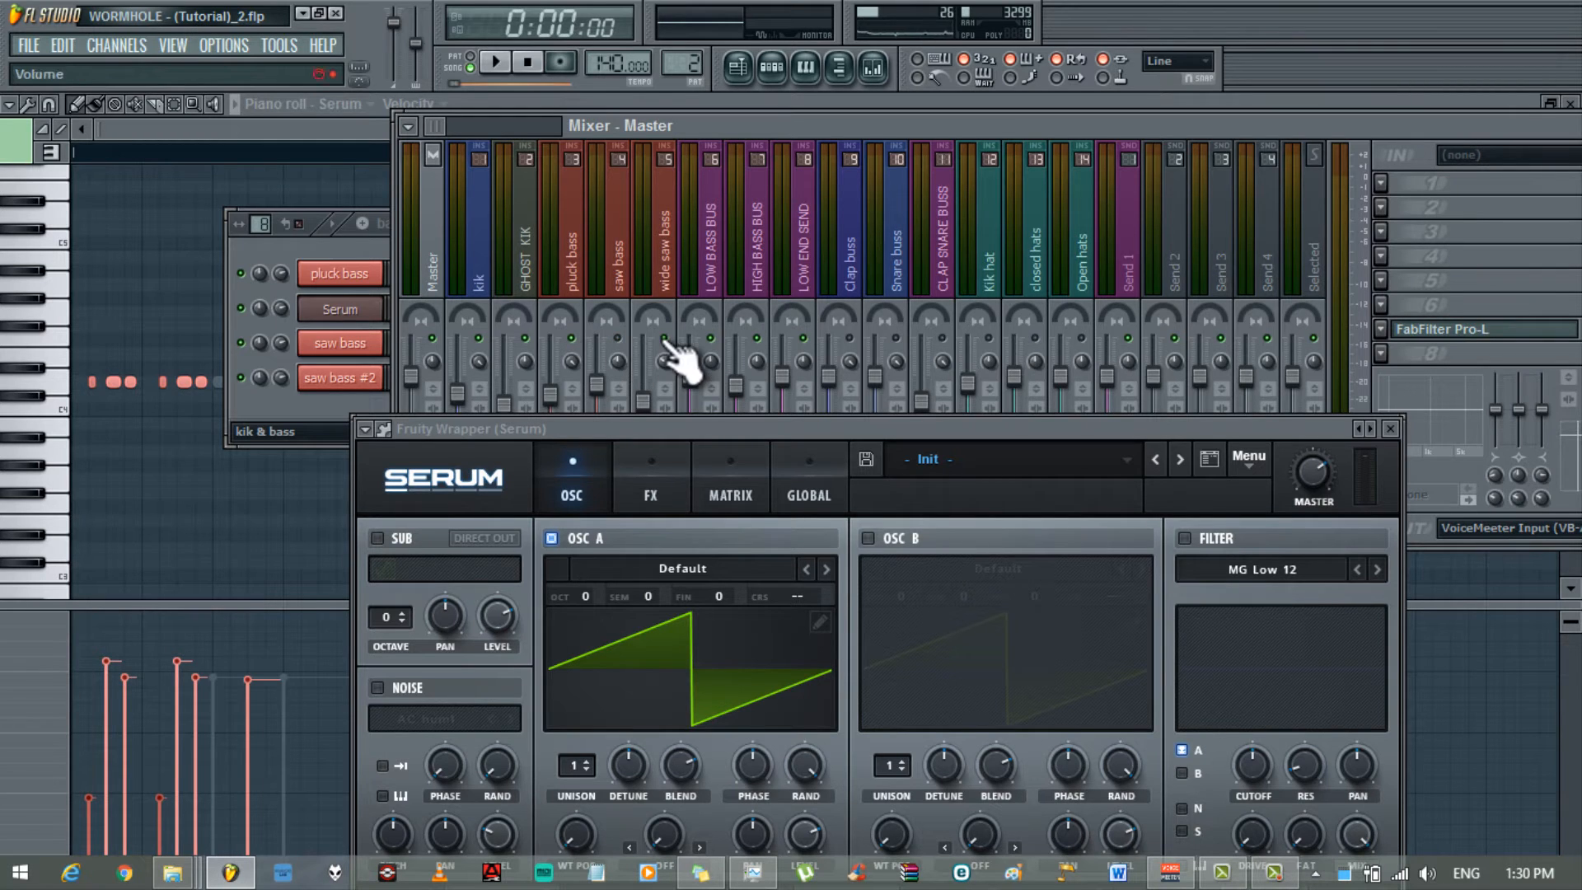
- Audition the Serum layer briefly, and switch it from oscillator A to the sub oscillator with a sine wave
key("space")
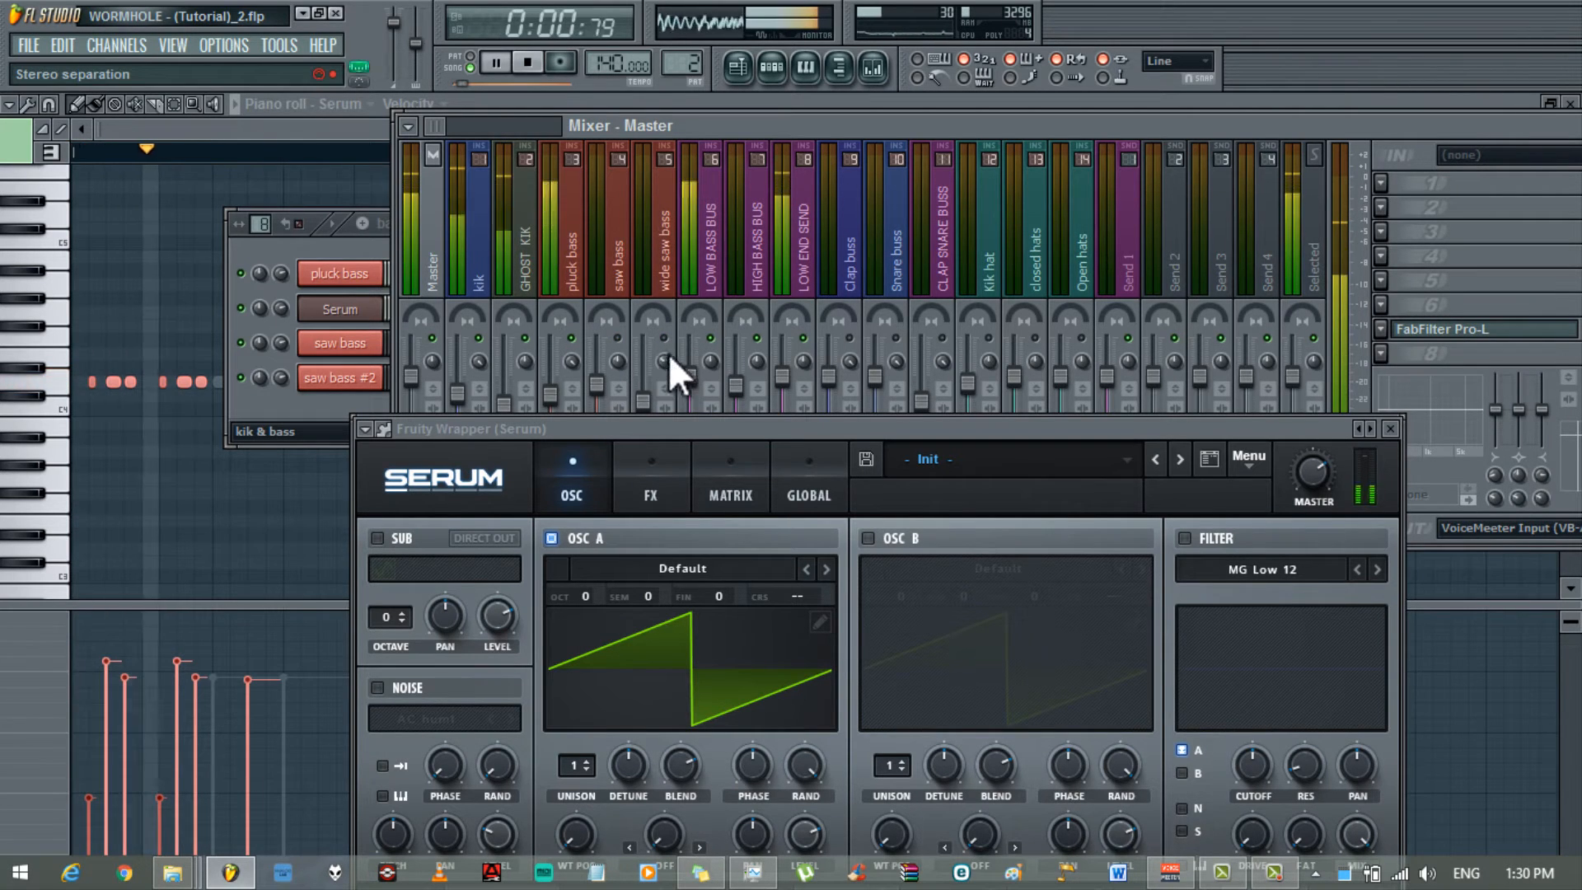
key("space")
left_click_drag(647, 429, 676, 167)
left_click(565, 361)
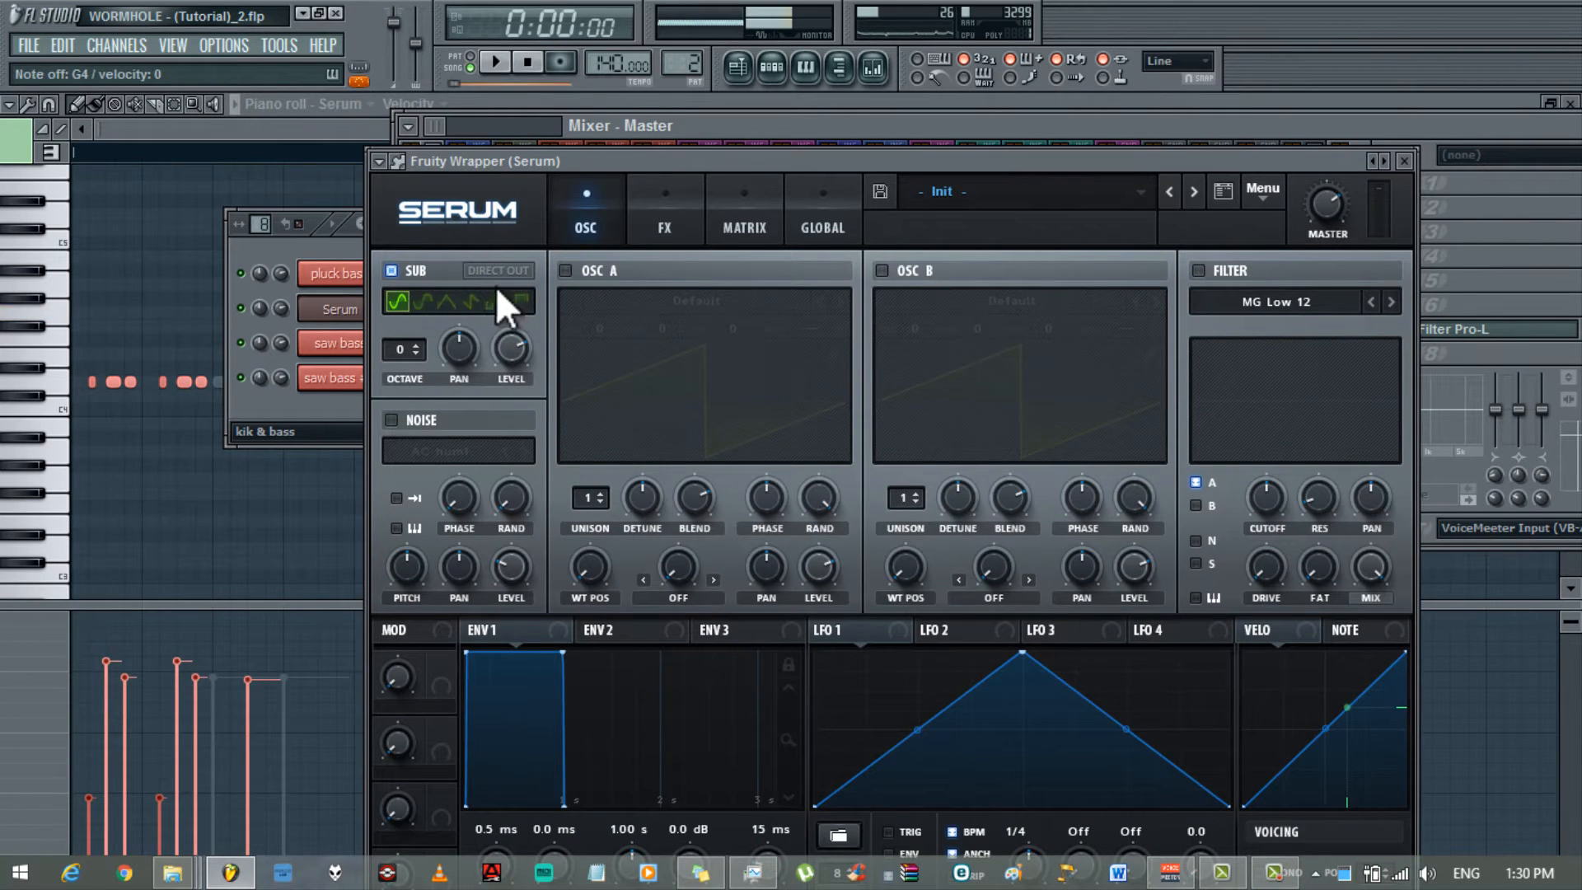
- Move the Serum window below the mixer's track names and mute the pluck bass channel
left_click_drag(629, 159, 595, 333)
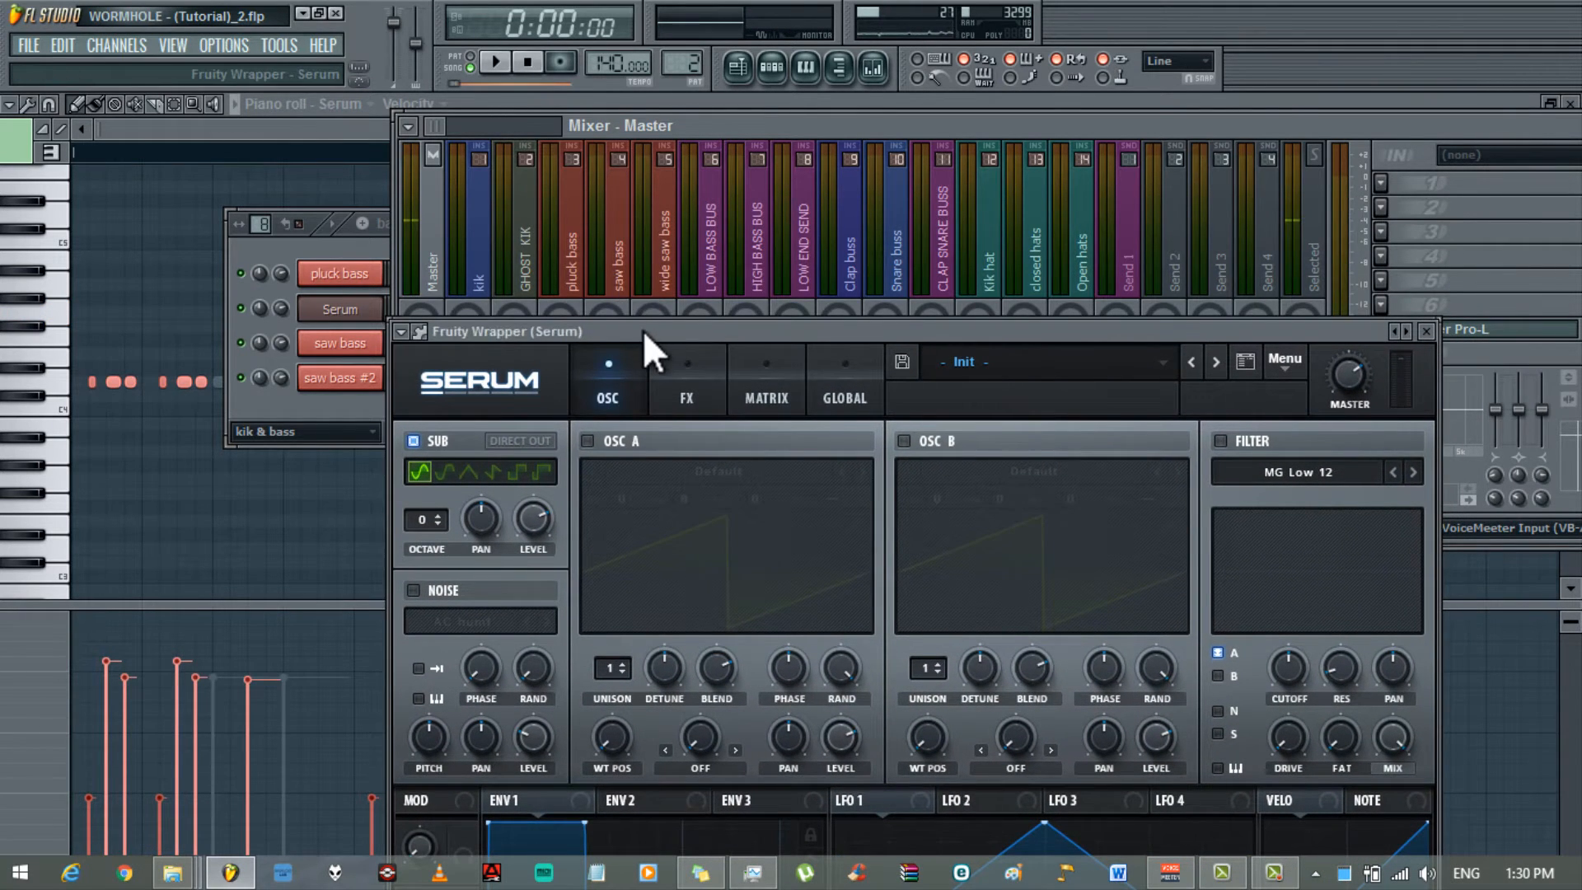
left_click_drag(643, 330, 635, 397)
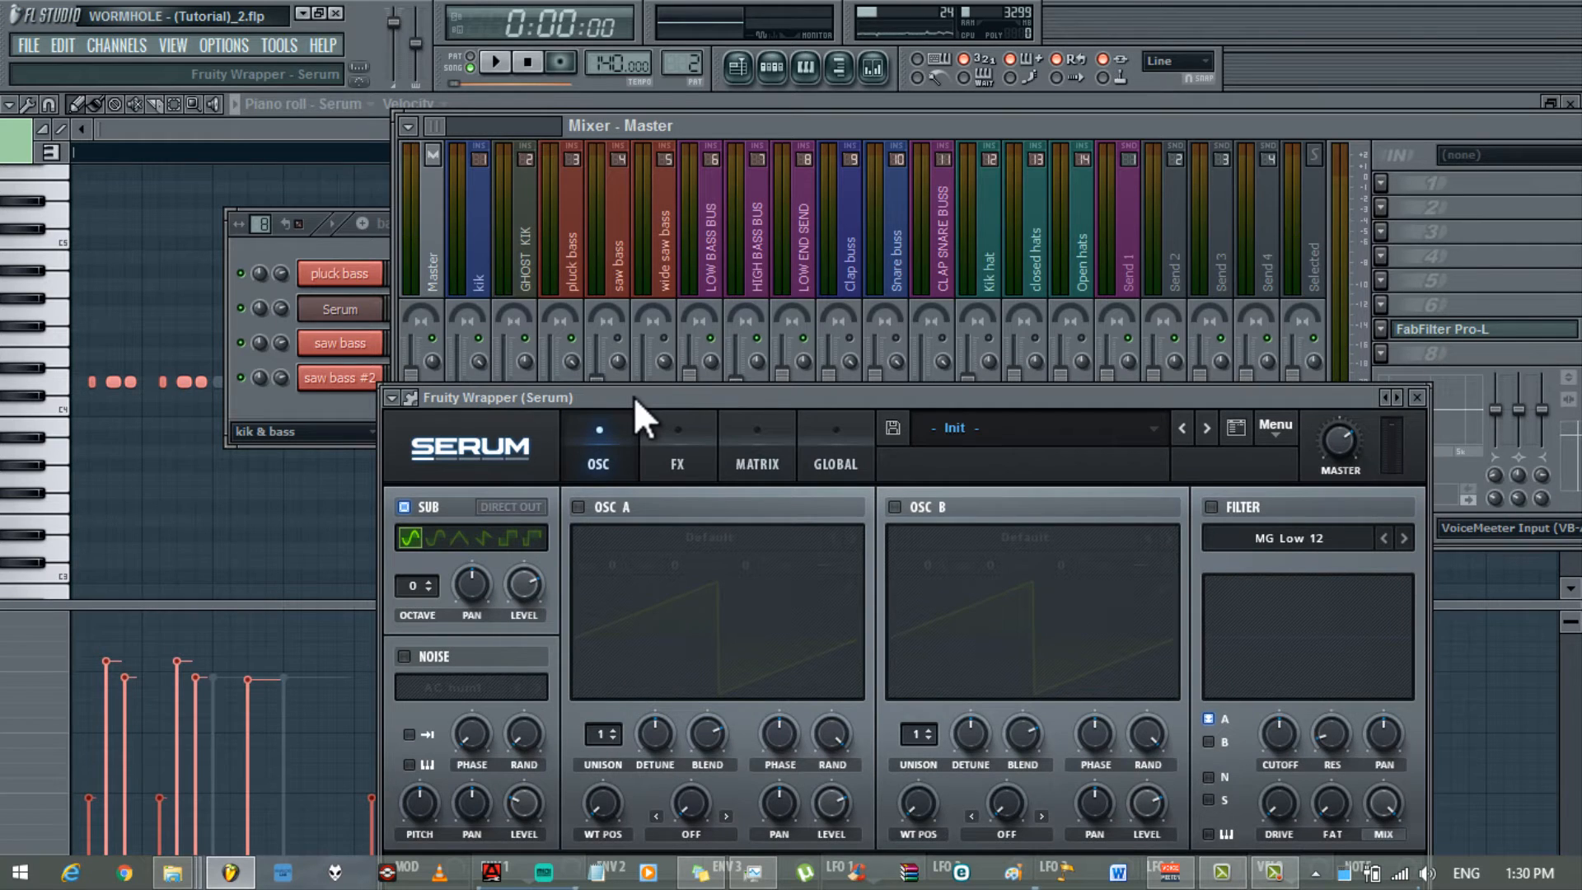
left_click(245, 274)
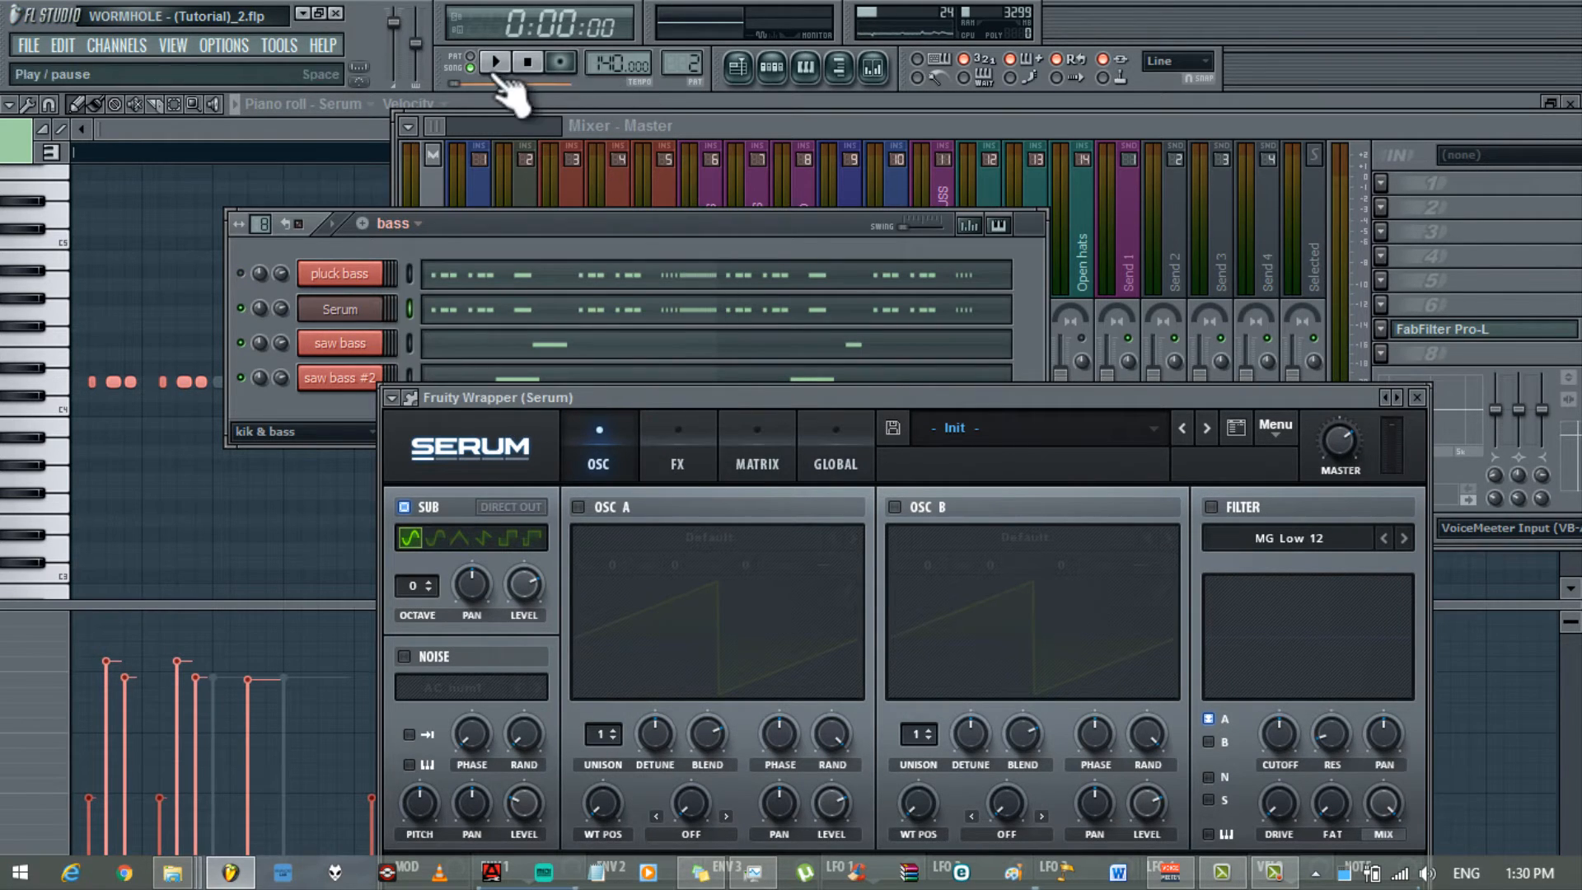
- Play the pattern and shape Serum's Env 1 with a 181 ms decay and a sustain of -26.0 dB
left_click(499, 81)
left_click_drag(671, 403, 697, 155)
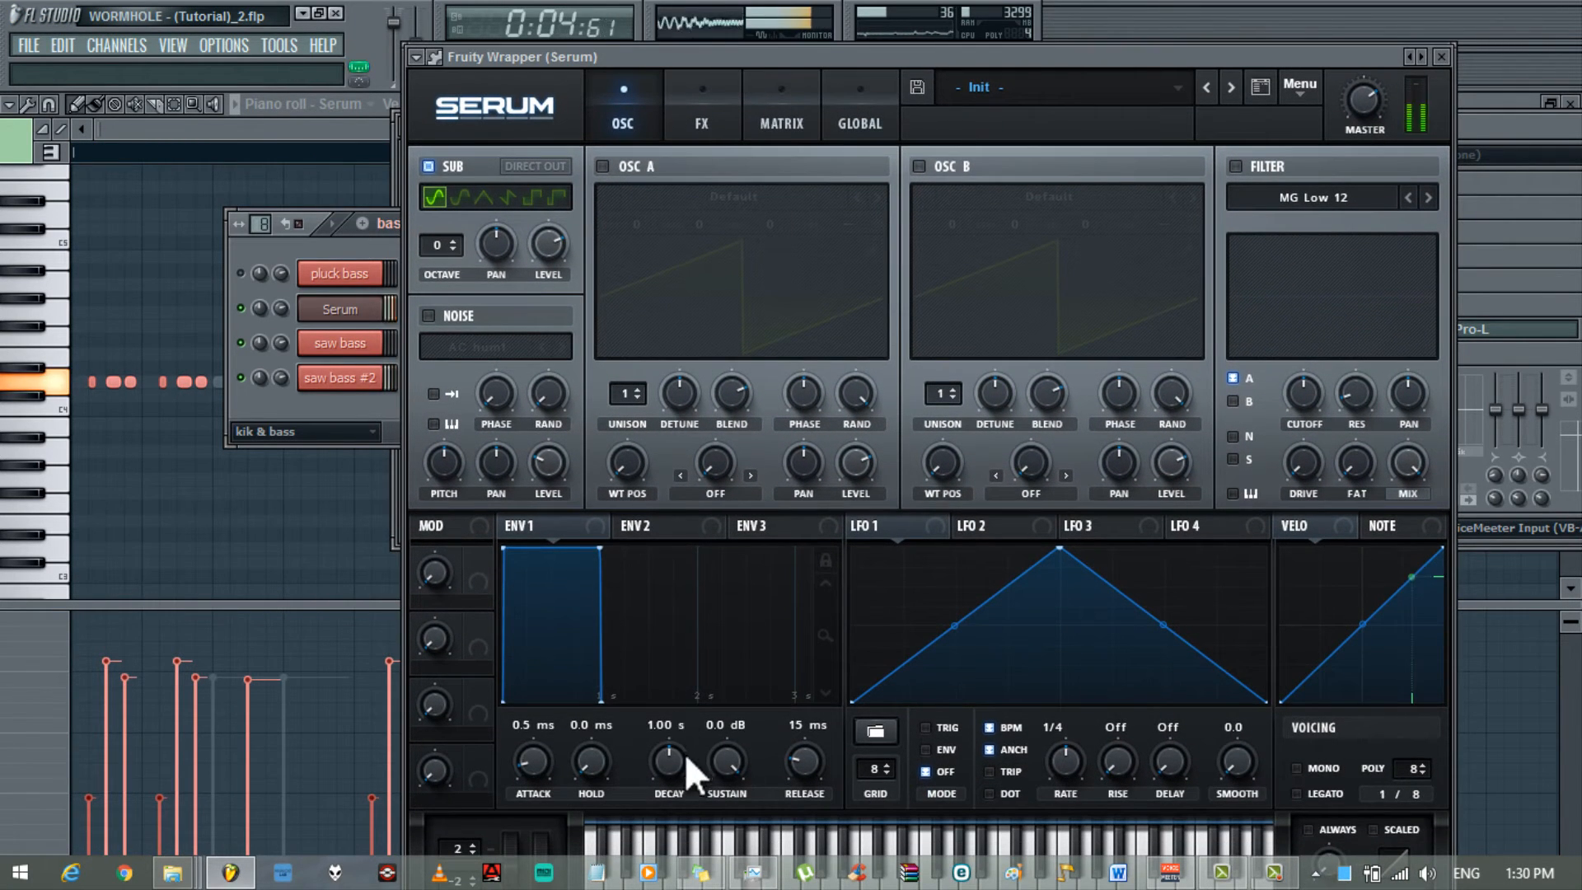
left_click_drag(685, 753, 670, 793)
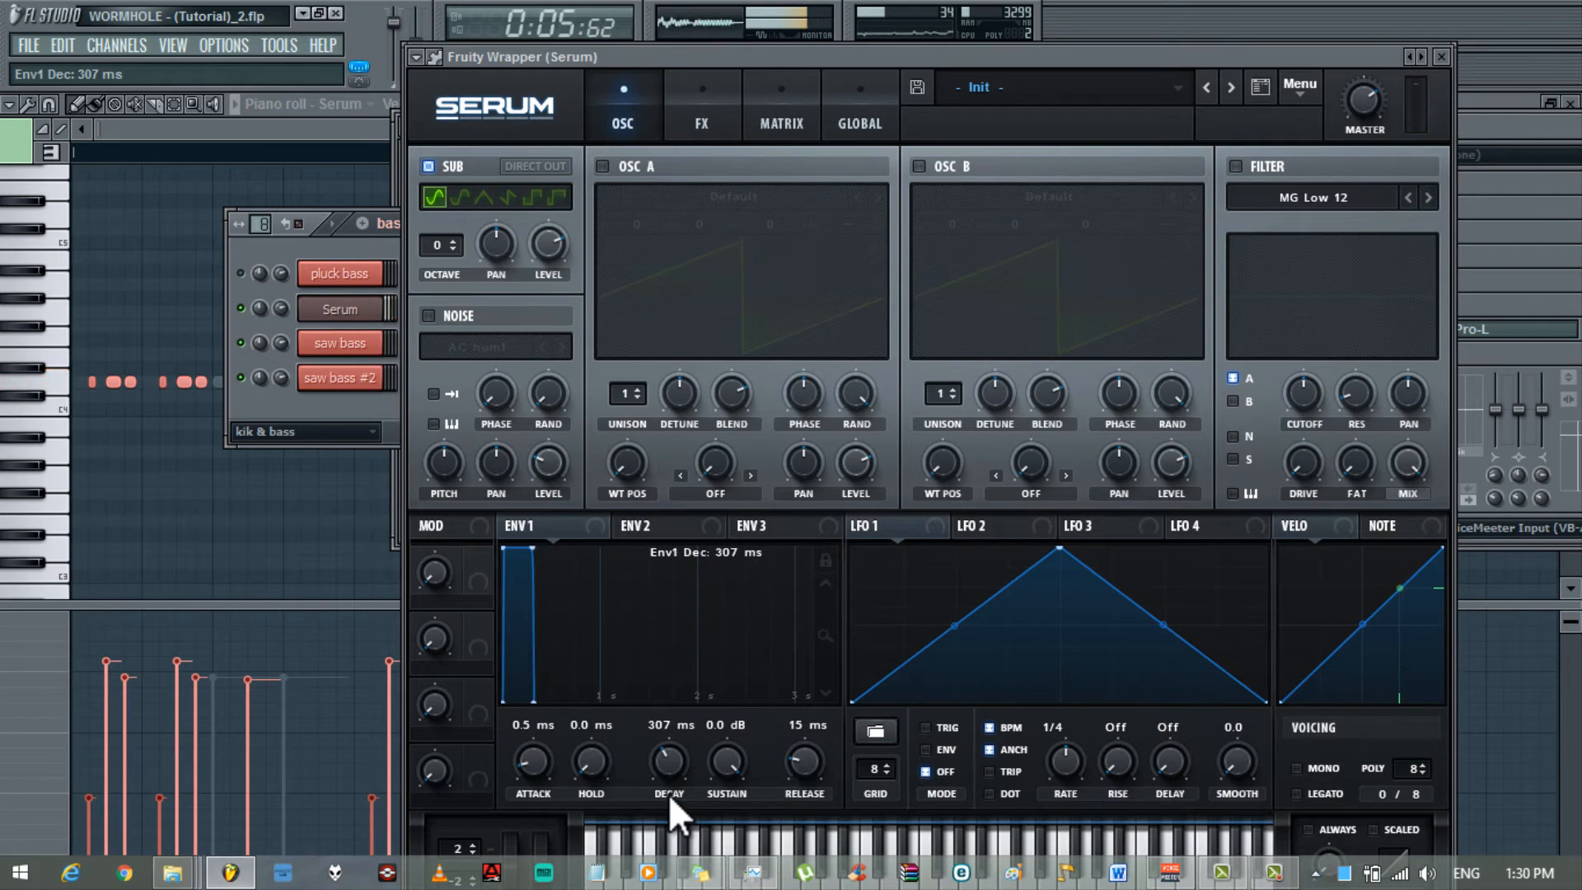
left_click_drag(735, 745, 724, 833)
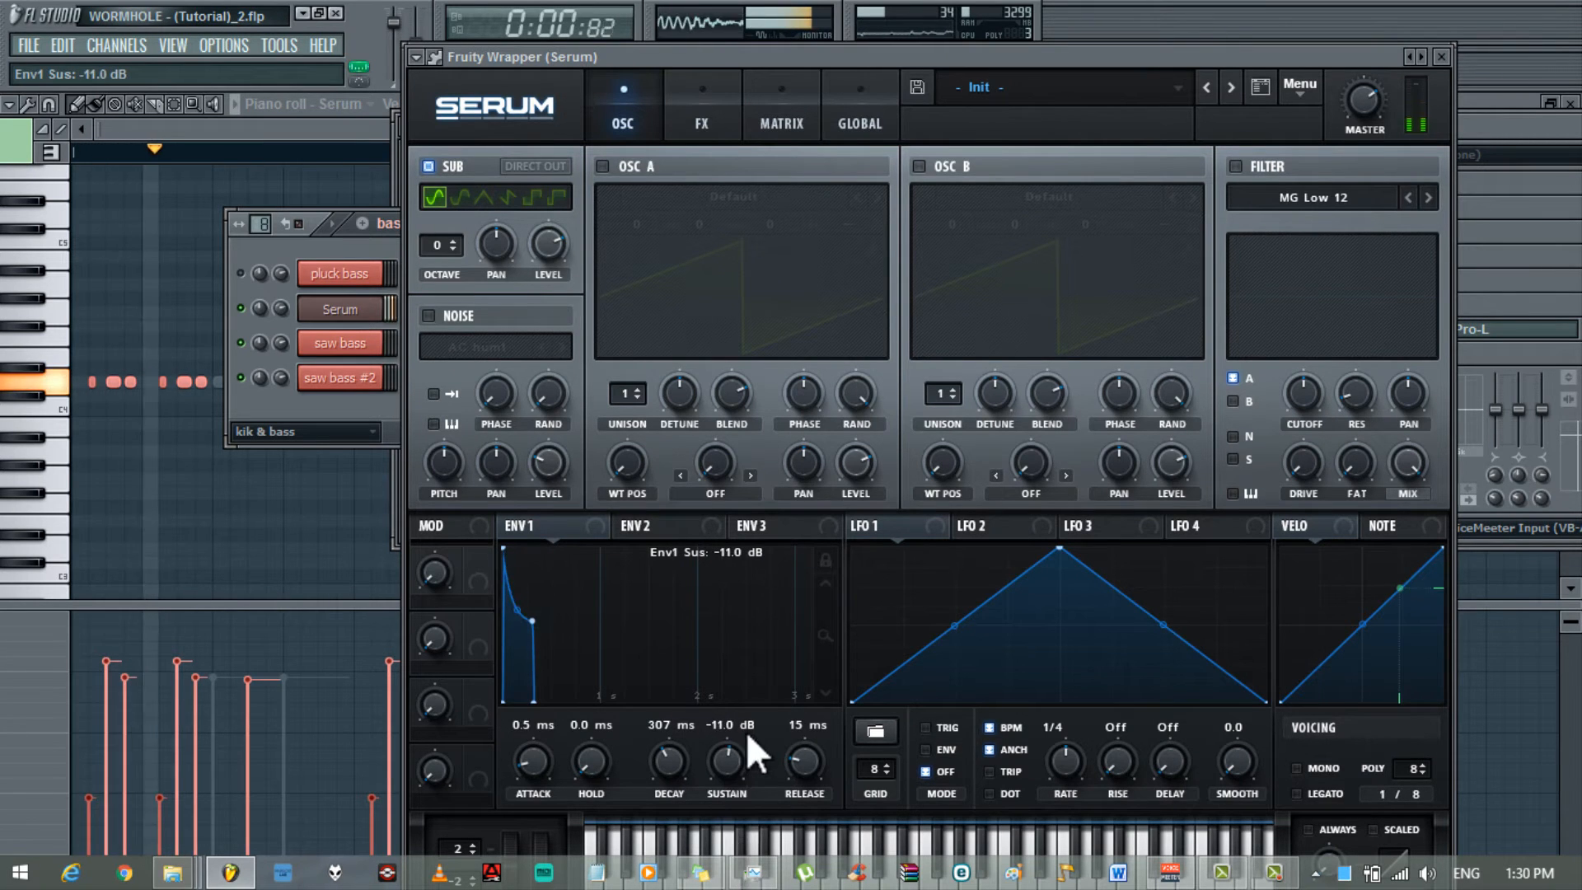
left_click_drag(745, 730, 720, 831)
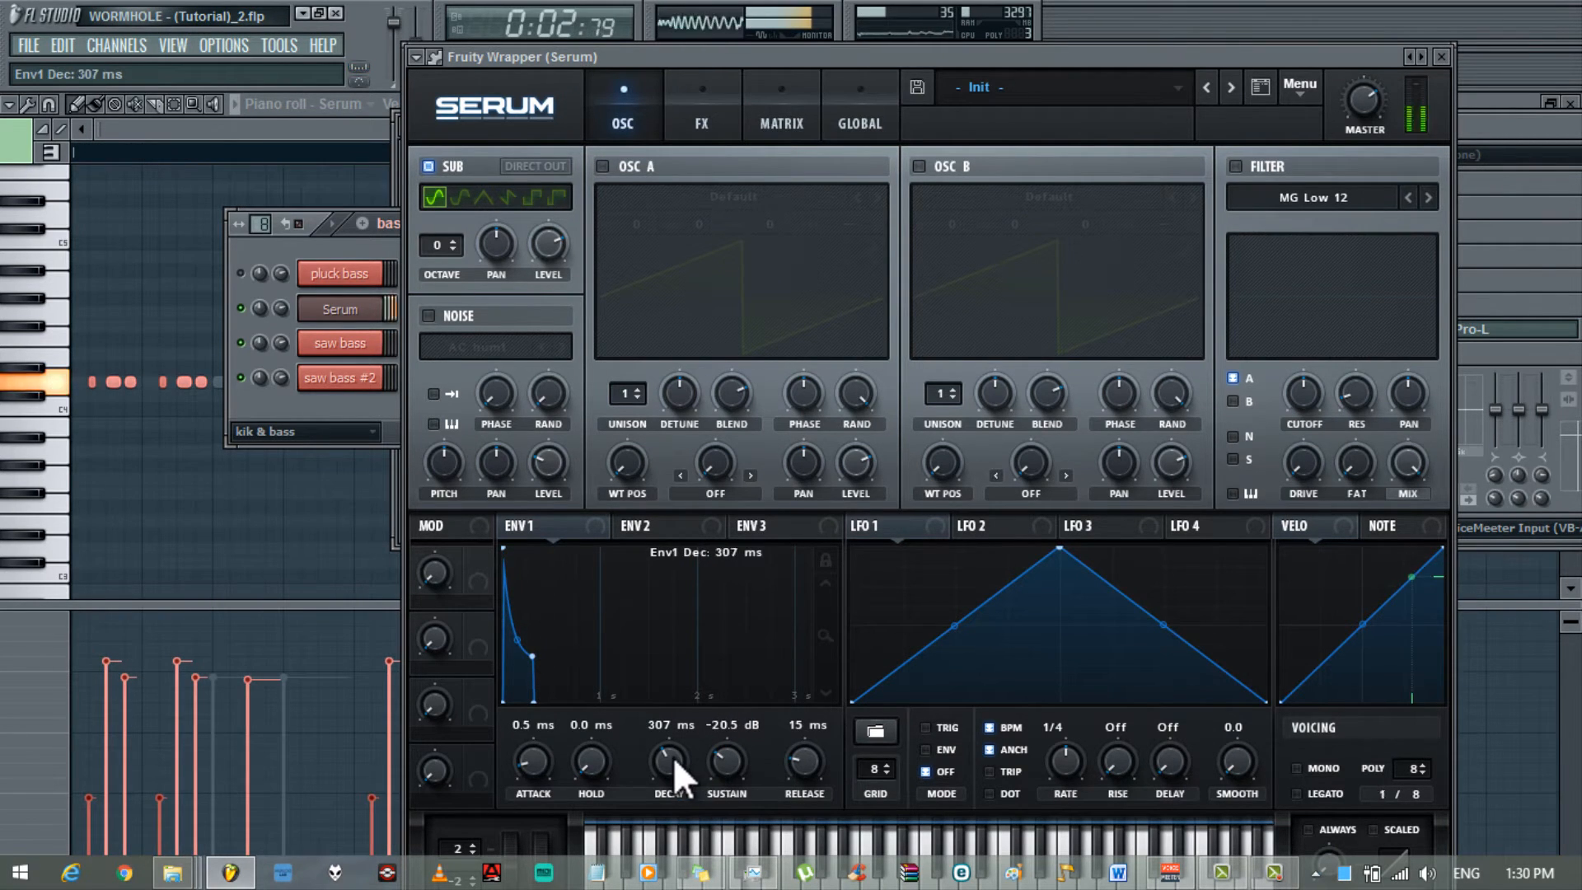
mouse_move(674, 756)
left_mouse_down()
mouse_move(719, 759)
mouse_move(715, 773)
mouse_move(671, 764)
left_mouse_up()
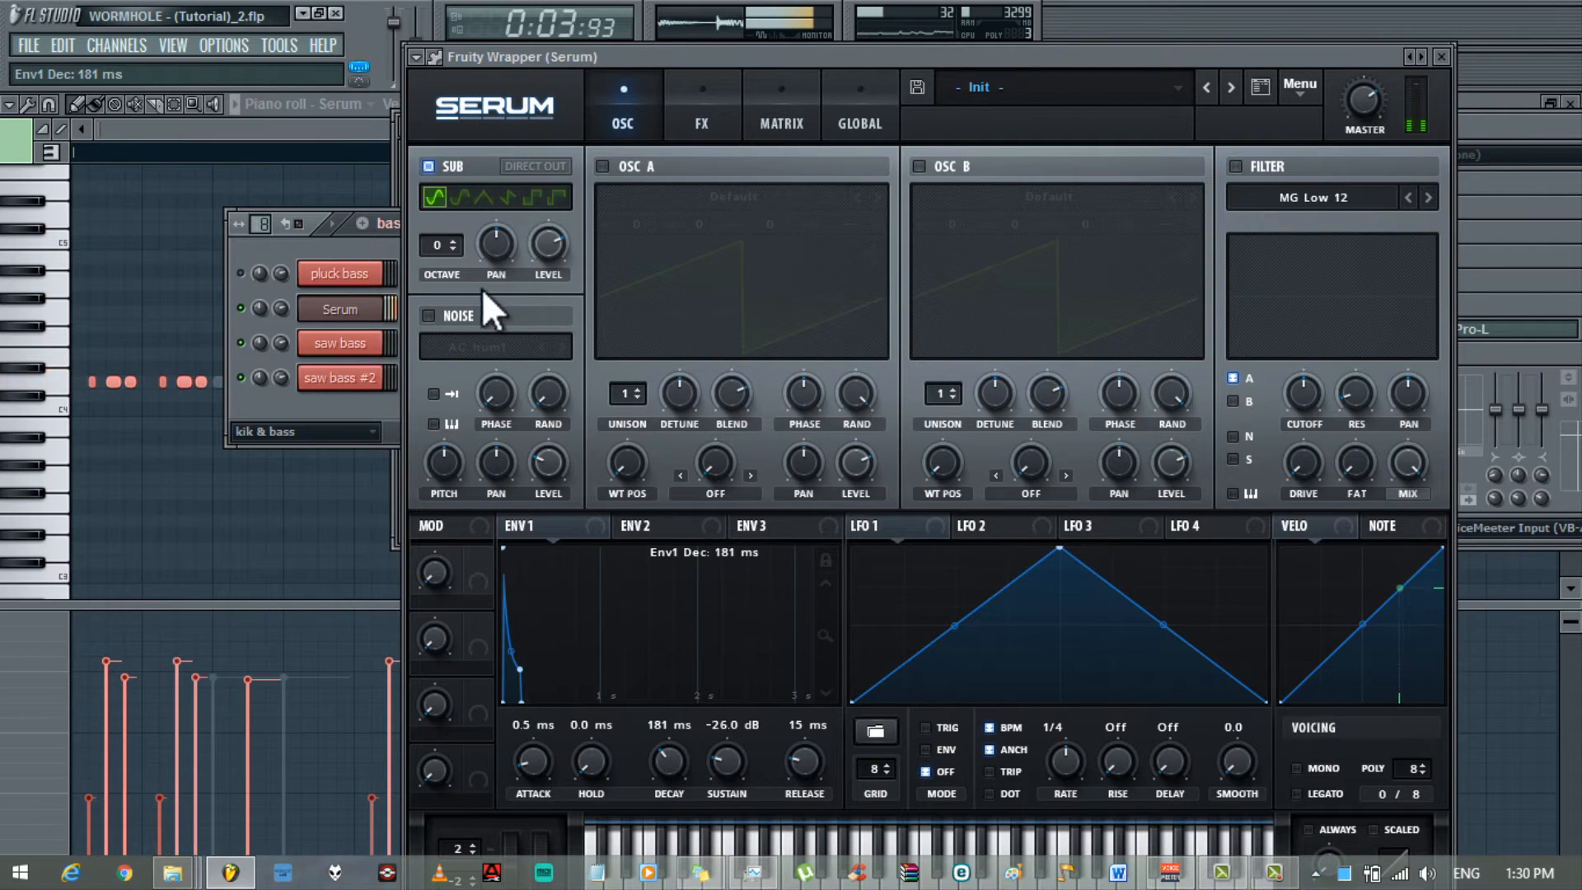
- Lower the sub oscillator to octave -1 and route it through the enabled filter, using the MG Low 24 type
left_click(453, 249)
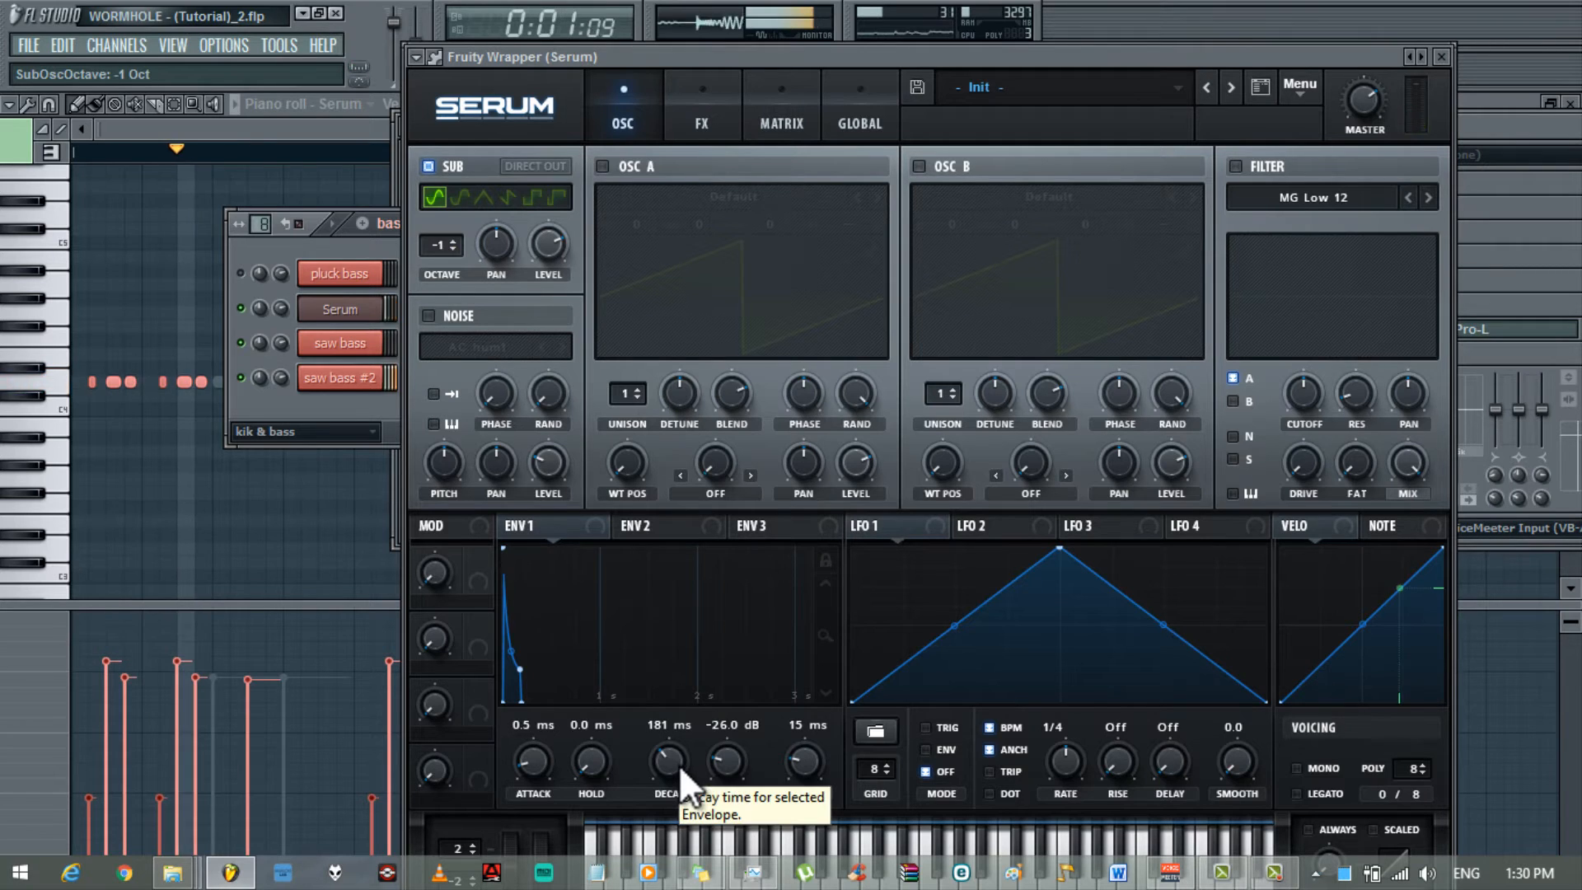
left_click(1233, 459)
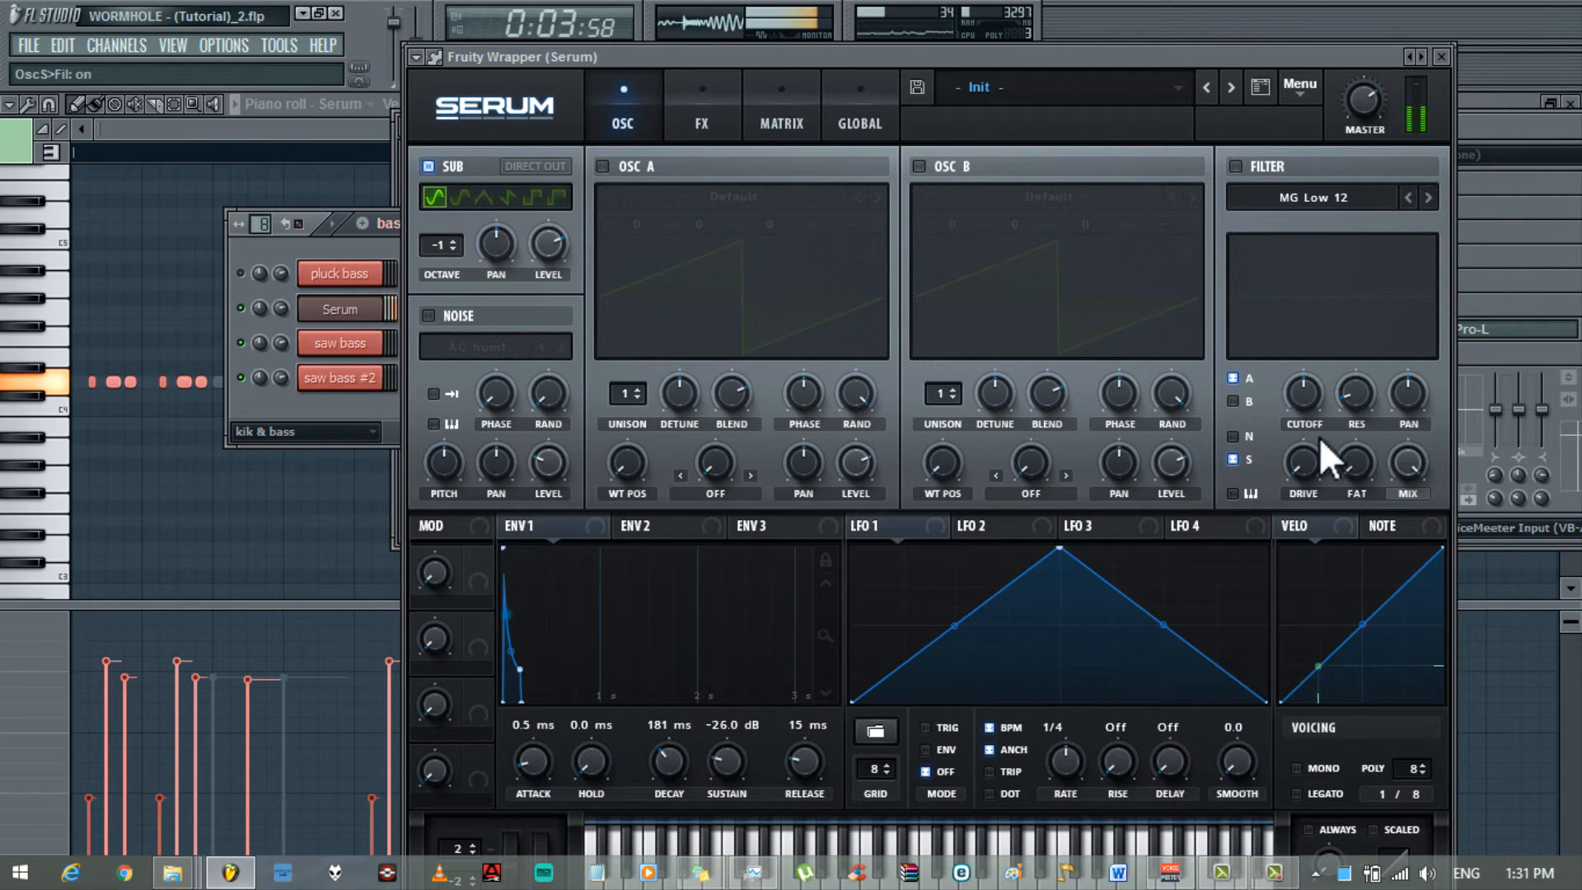
left_click(1233, 166)
left_click(1282, 197)
mouse_move(1355, 224)
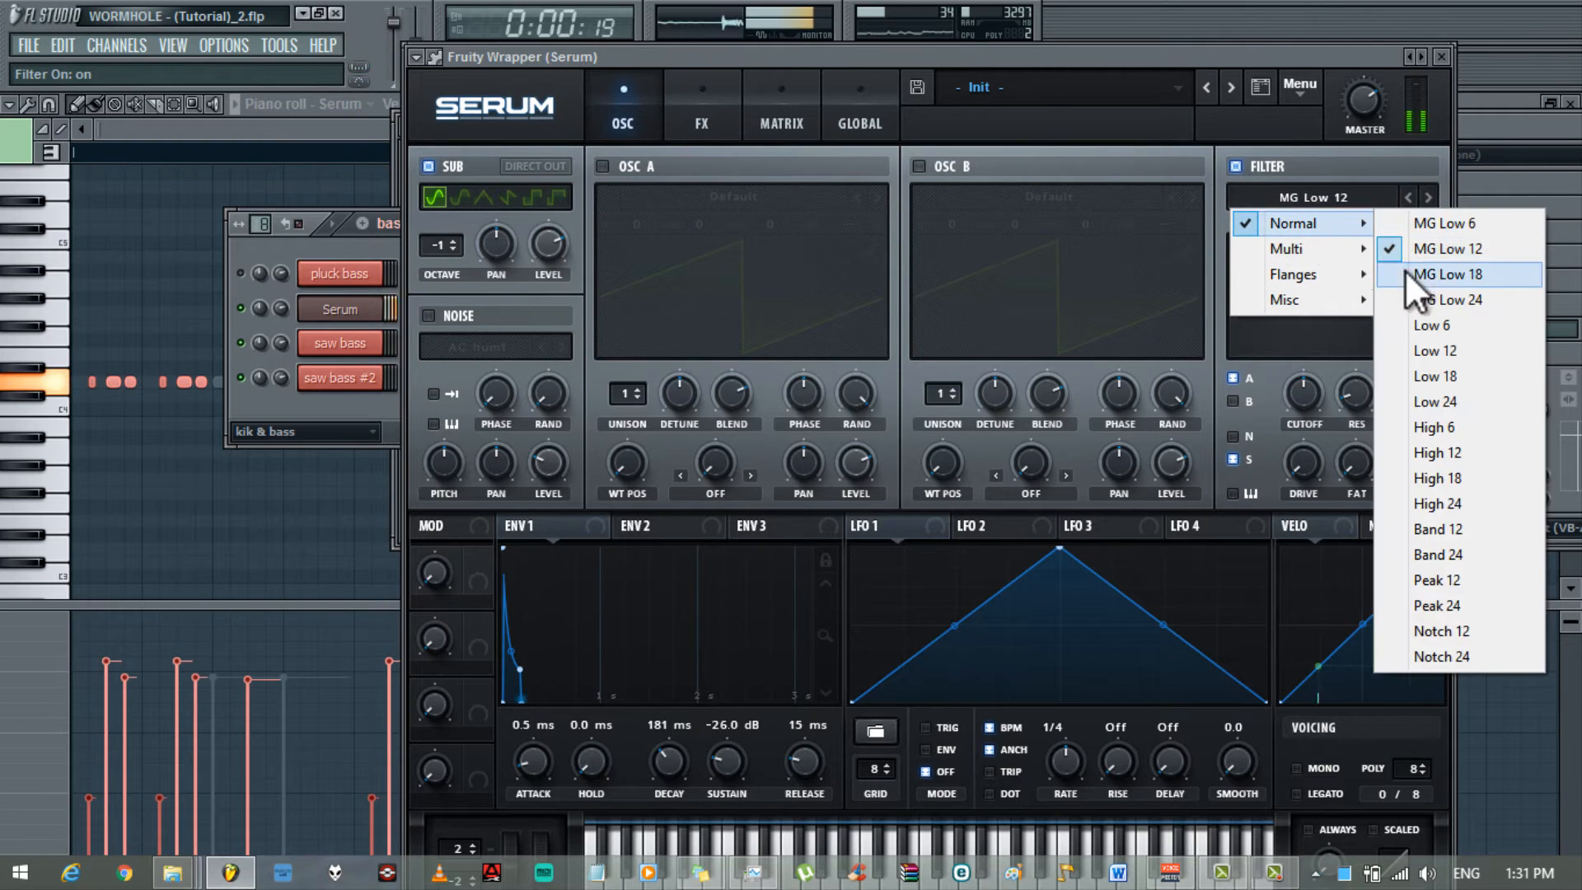
left_click(1416, 302)
- Raise the filter cutoff, add about 25% drive, and set the filter's fat amount to 29%
left_click_drag(1305, 370, 1305, 355)
left_click_drag(1299, 467, 1294, 393)
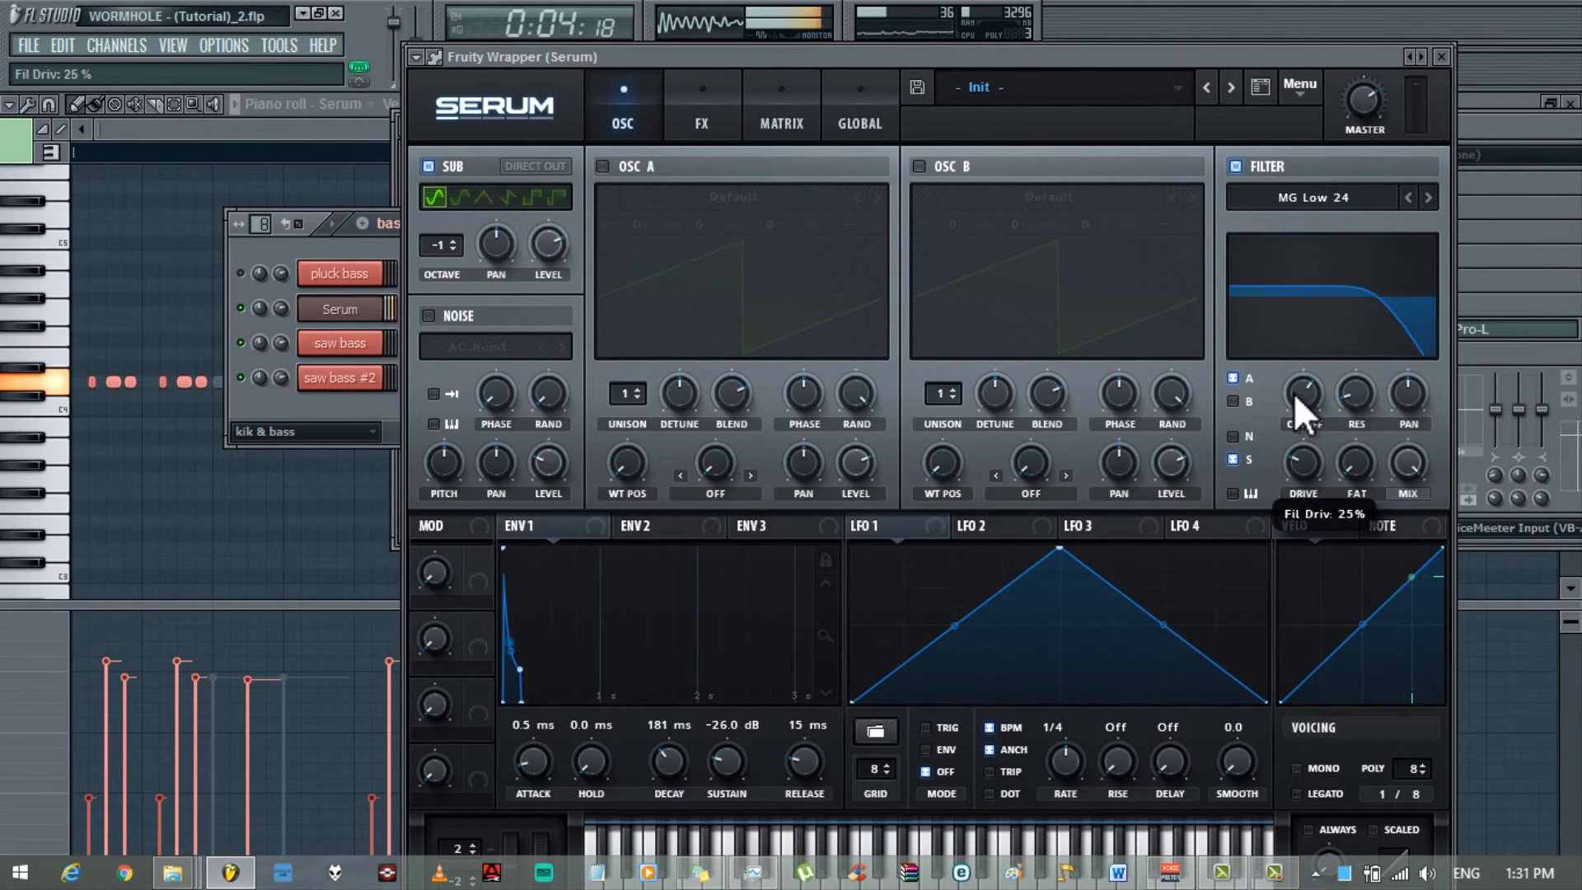
left_click_drag(1356, 493, 1346, 409)
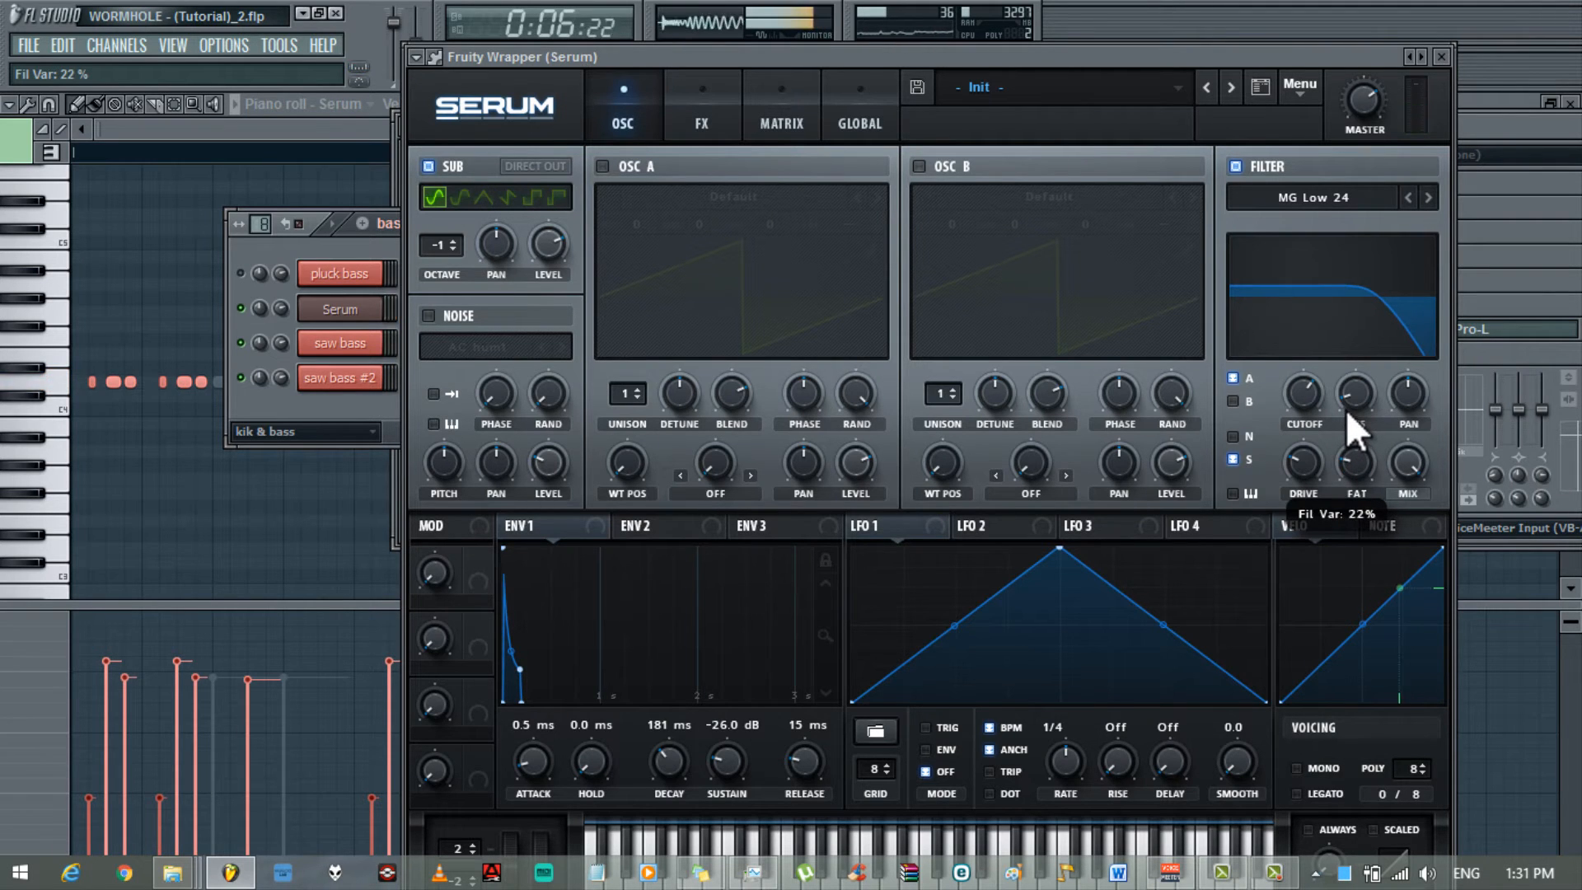
key("space")
left_click_drag(1308, 488, 1363, 448)
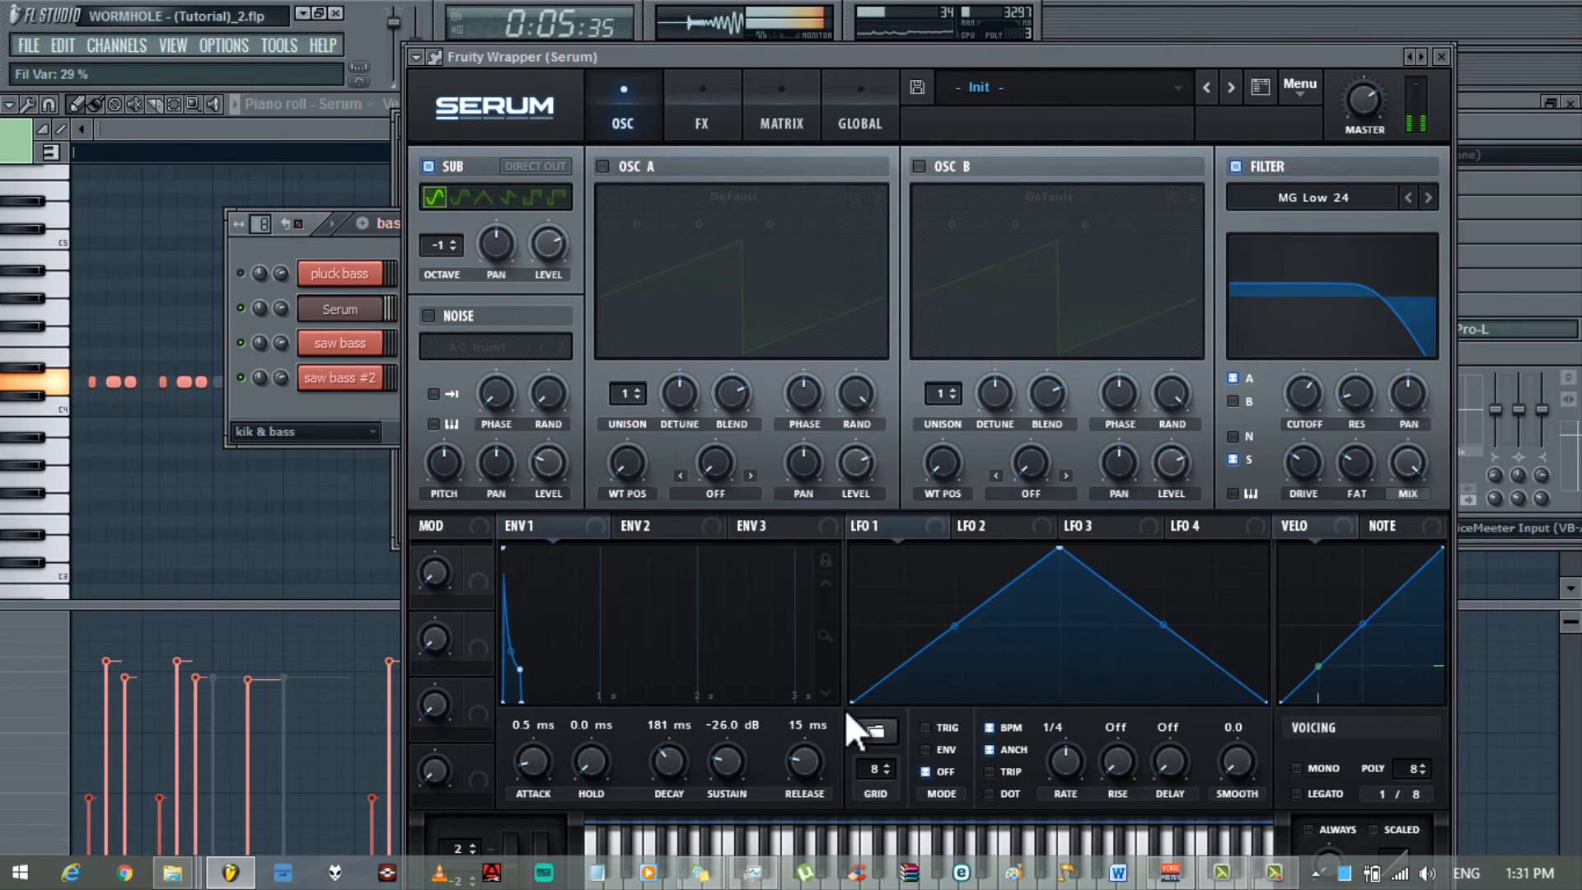
- Shorten the Env 1 decay to 100 ms and stop playback
left_click_drag(834, 618, 830, 734)
left_click_drag(675, 757, 674, 771)
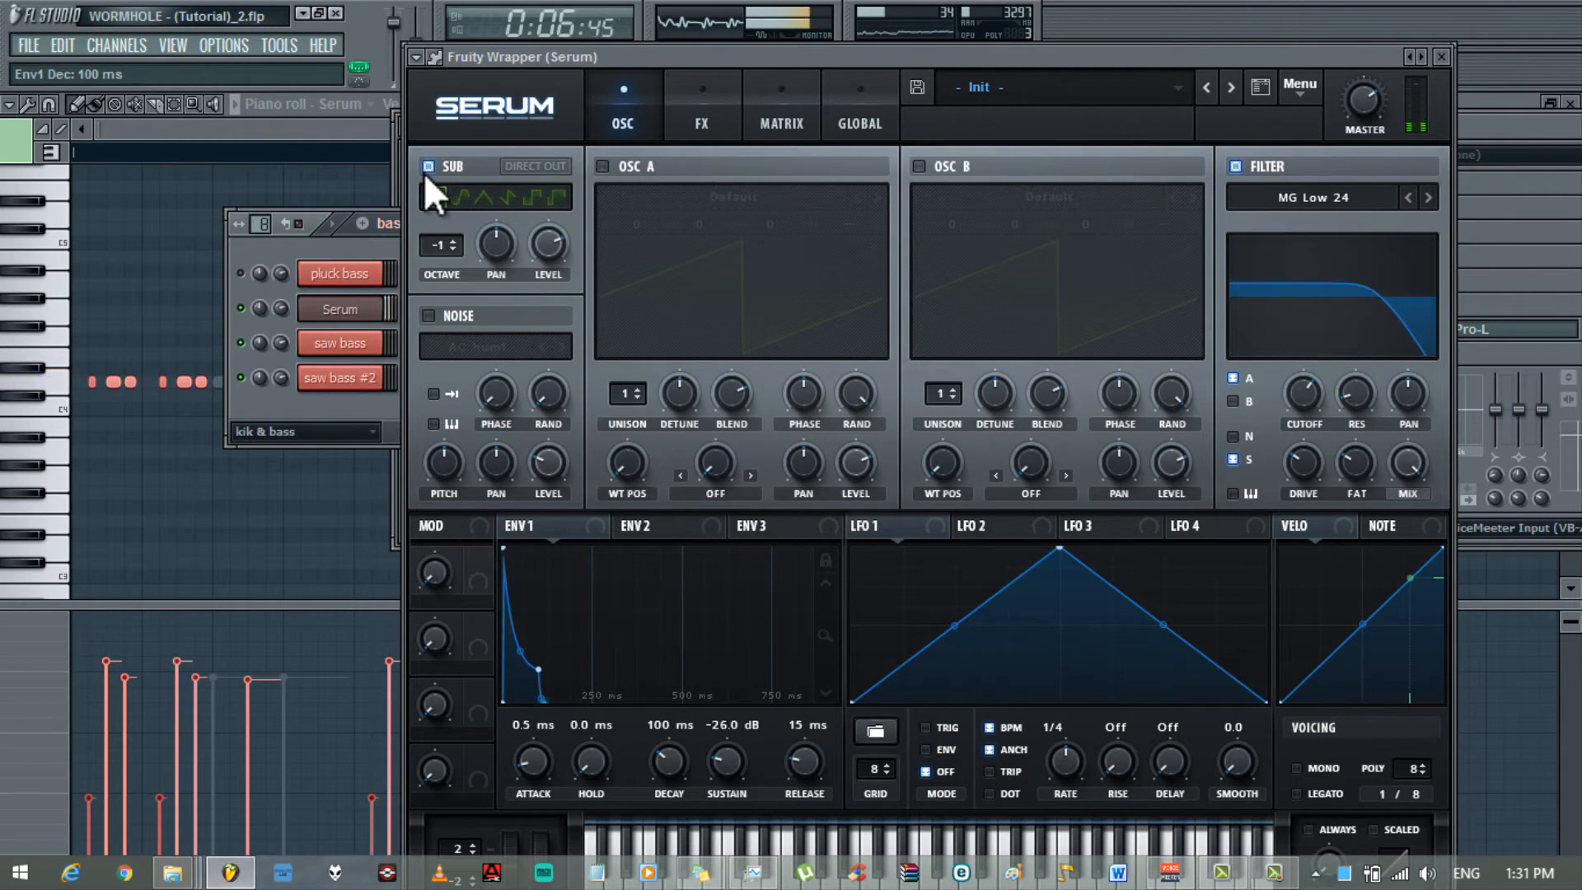
key("space")
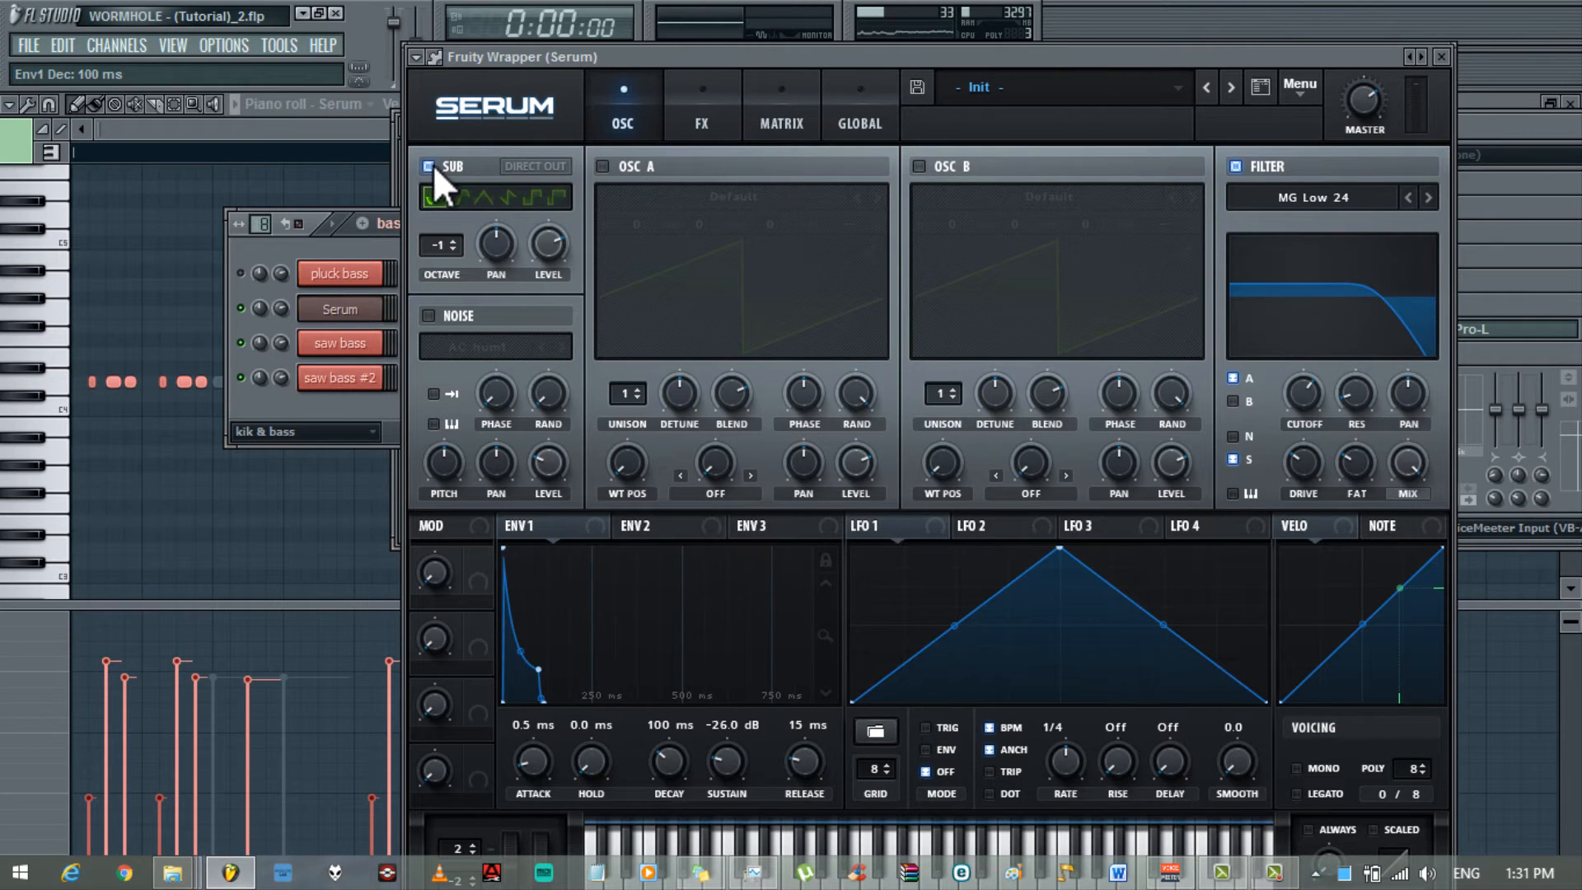
- Replace the sub with oscillator A using the Analog_BD_Sin wavetable at octave -1, with phase and random phase at 0, and play it
left_click(432, 165)
left_click(602, 164)
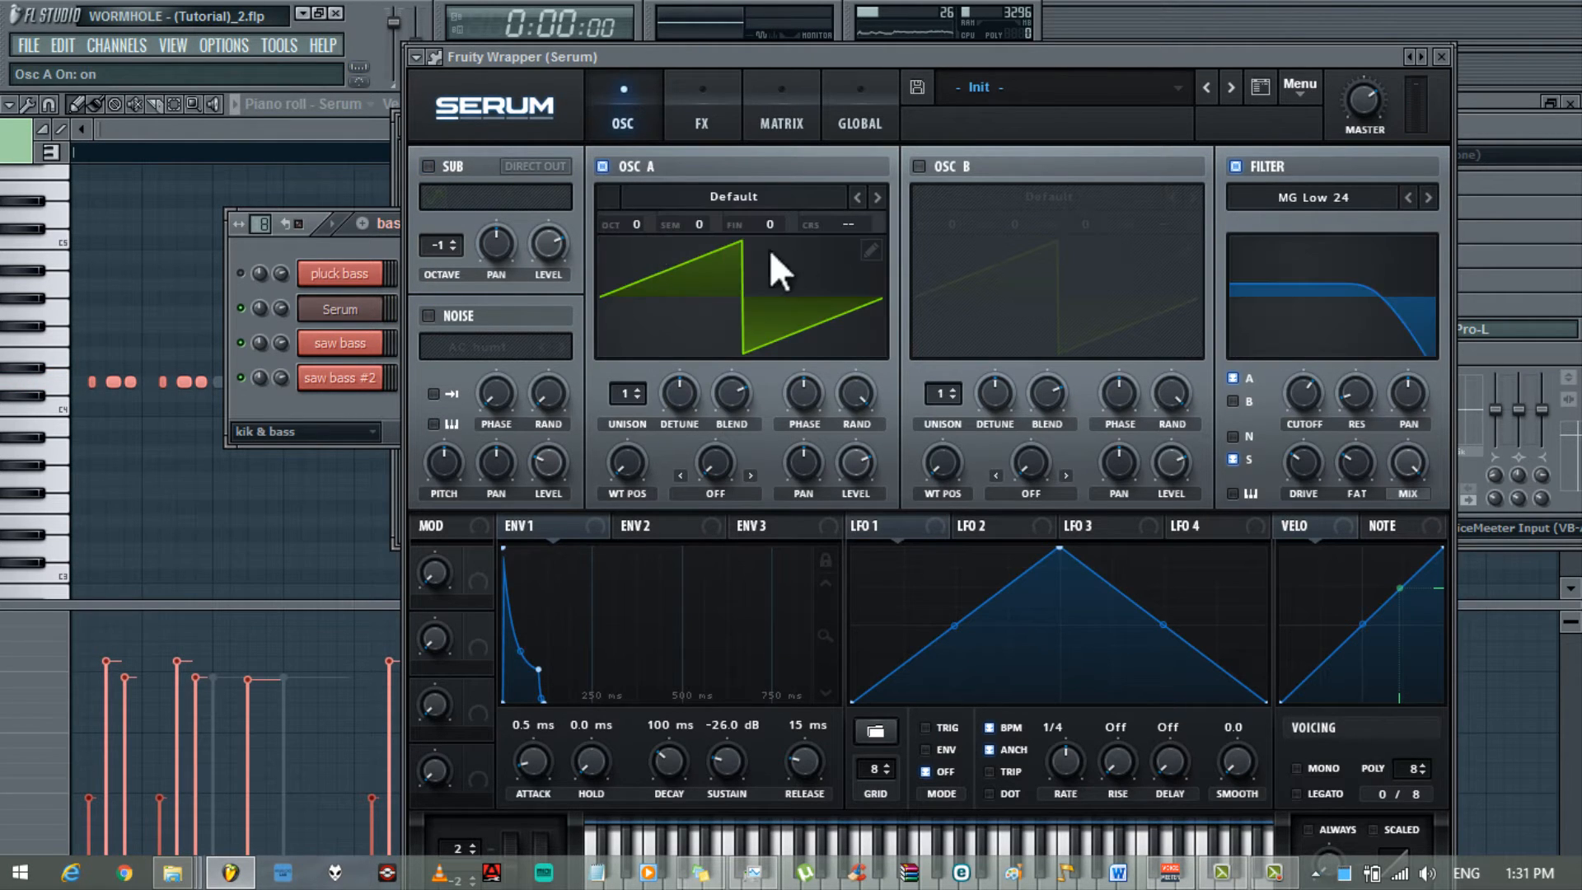
left_click(803, 203)
mouse_move(803, 222)
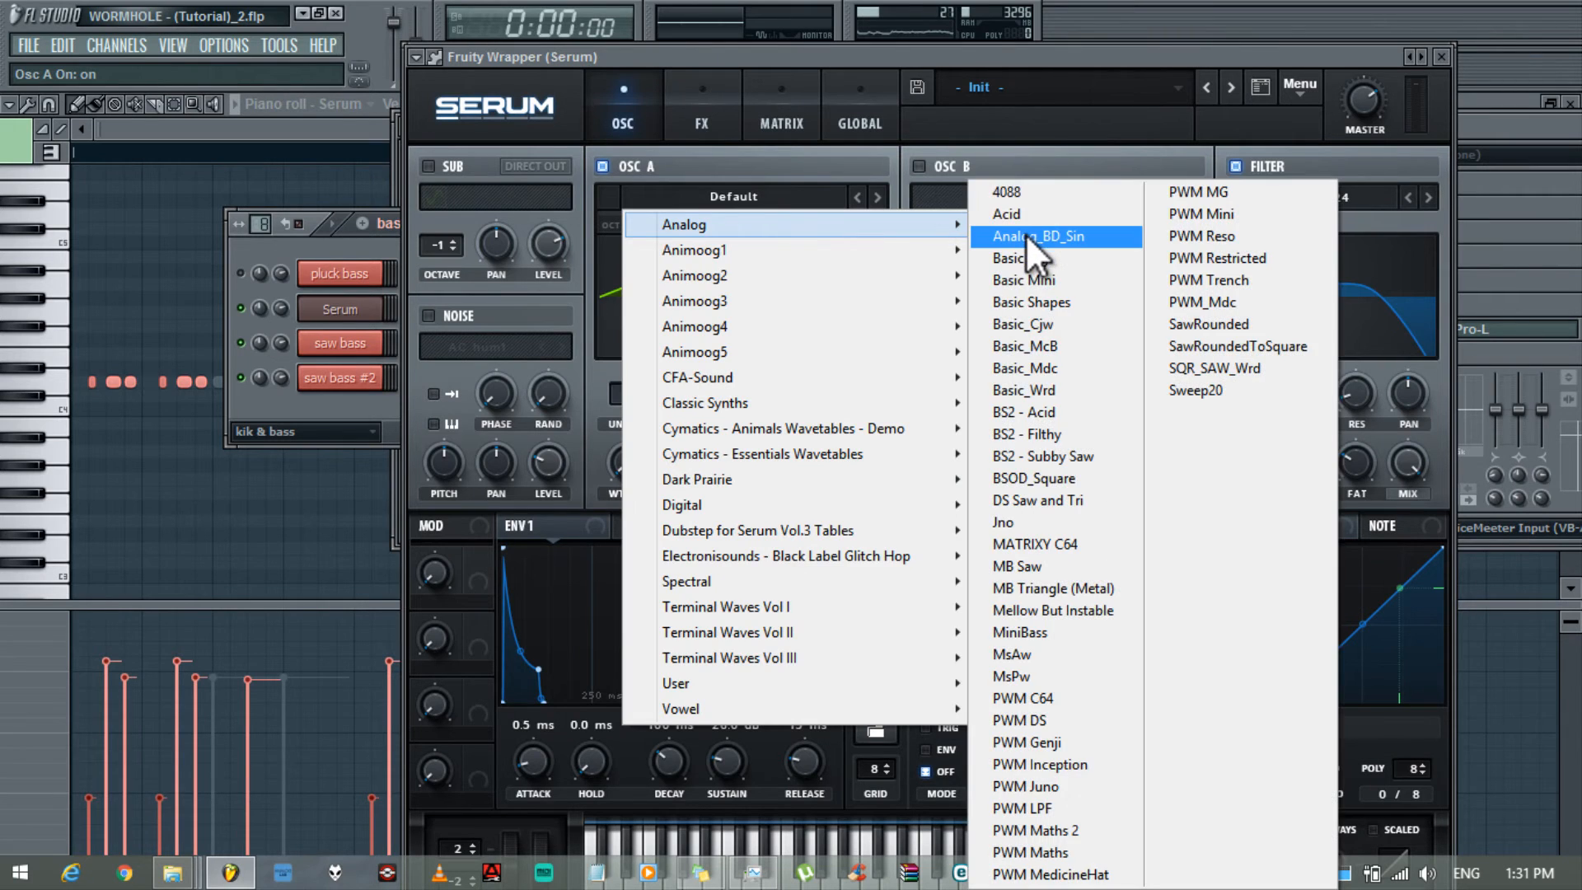
left_click(1026, 235)
left_click_drag(632, 225, 636, 260)
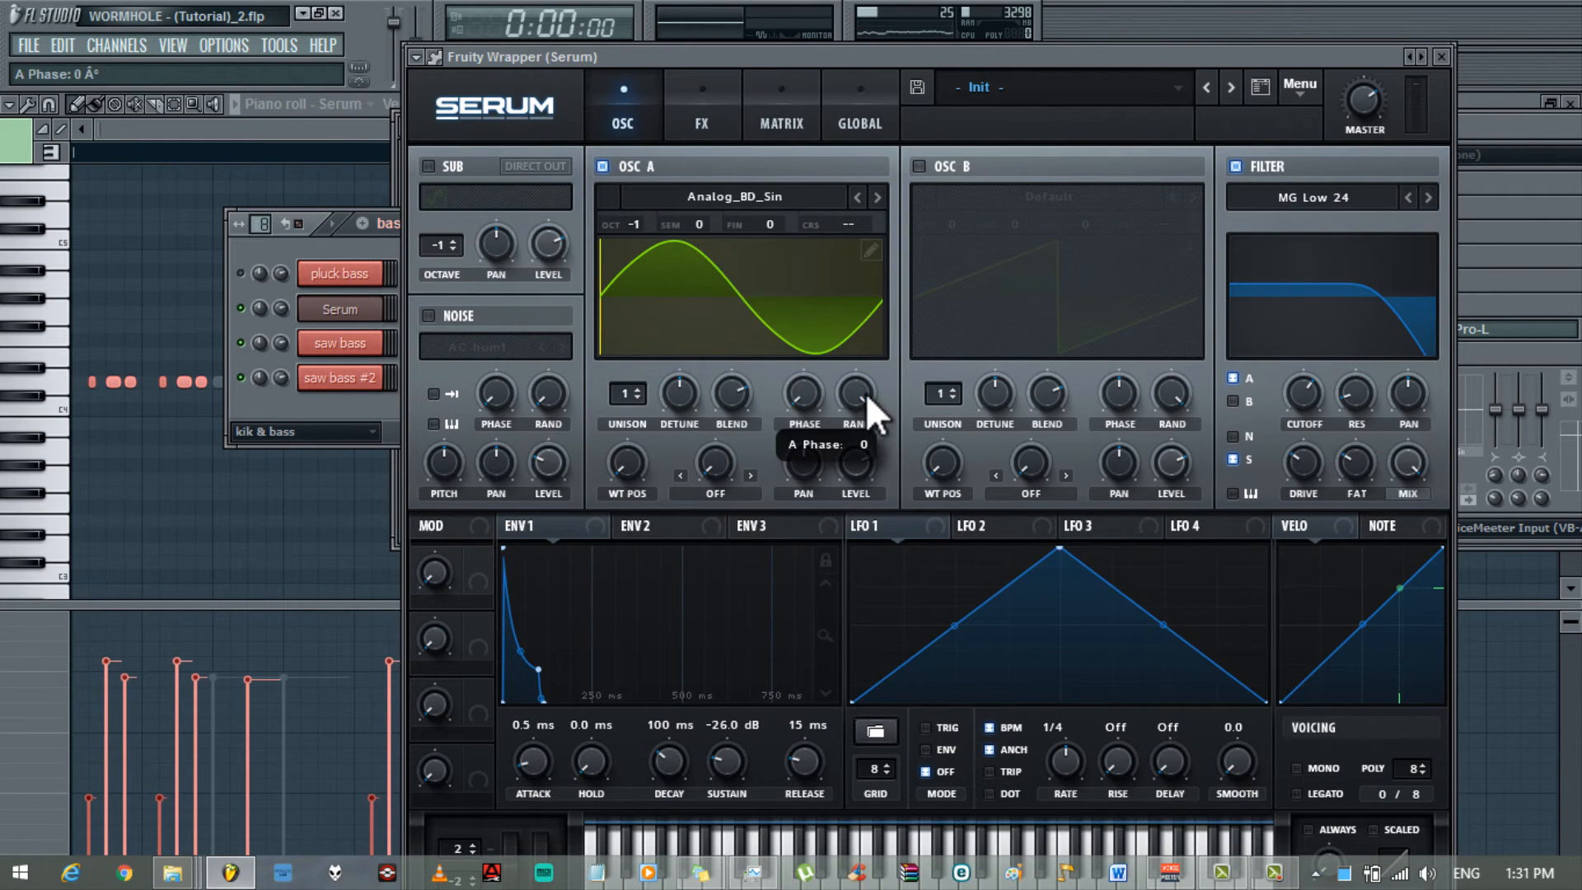
left_click_drag(861, 396, 845, 851)
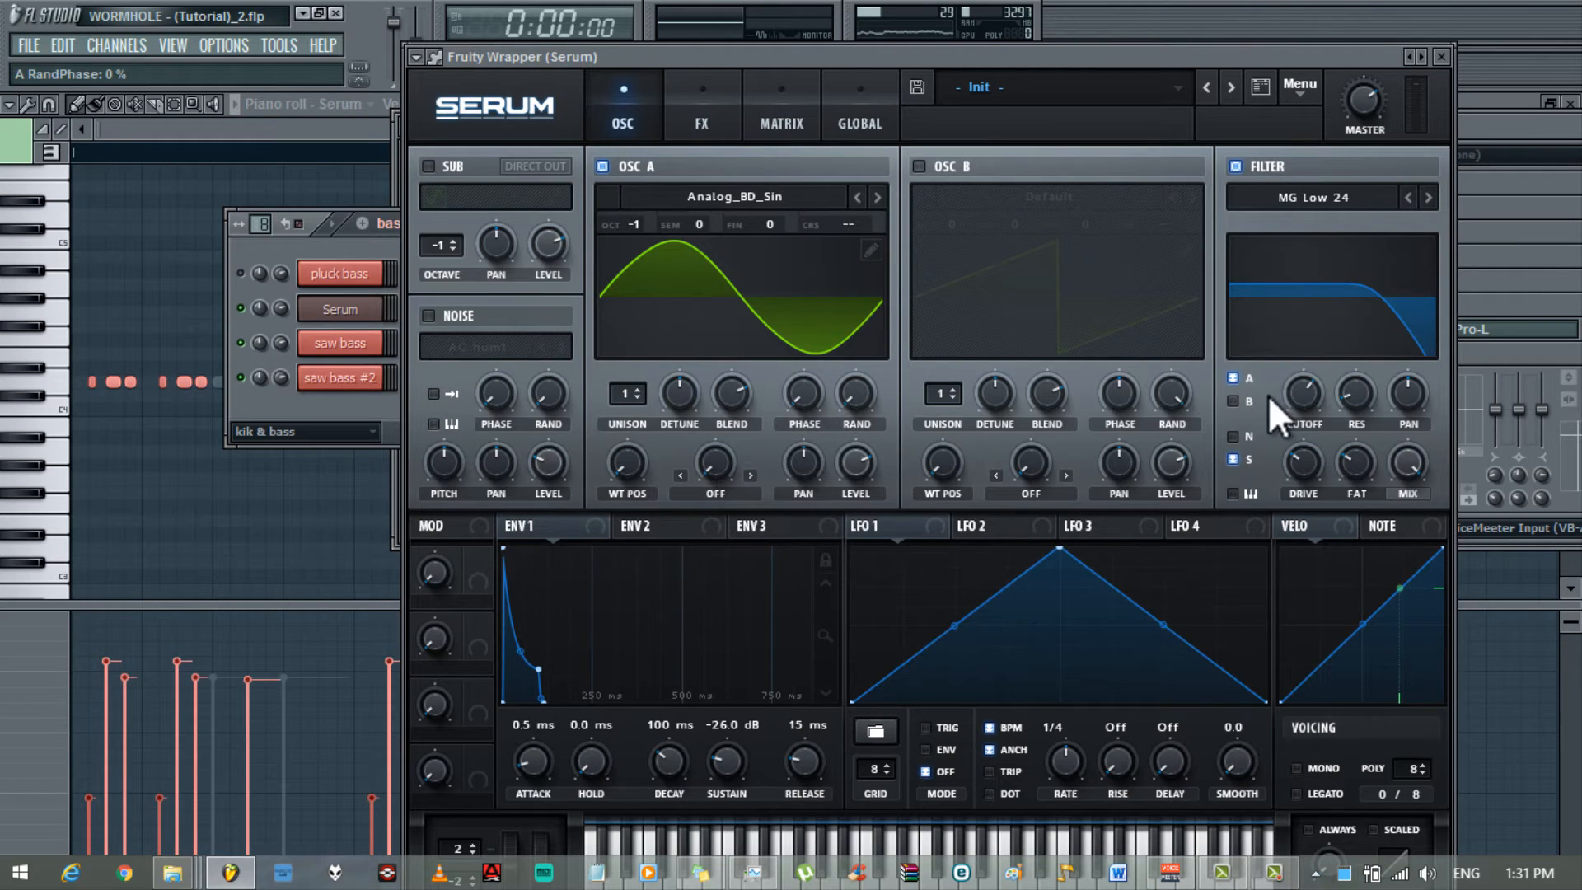
key("space")
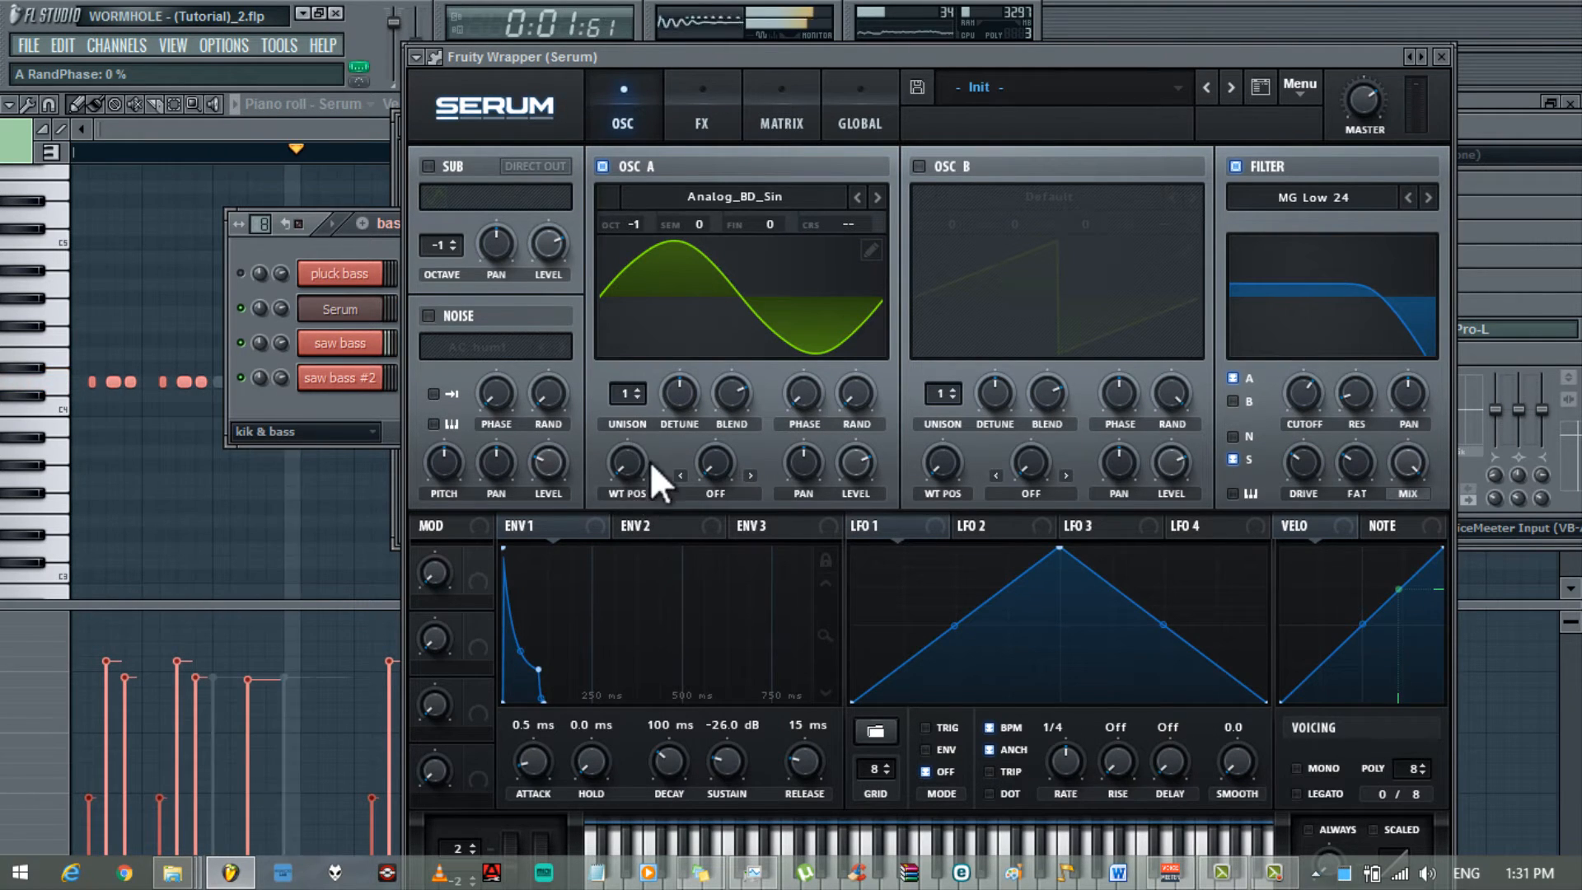
- Modulate the filter cutoff with Env 2 at 115 ms decay and 34.21% sustain, and set Env 1's attack to 0.0 ms
left_click_drag(640, 532, 1311, 395)
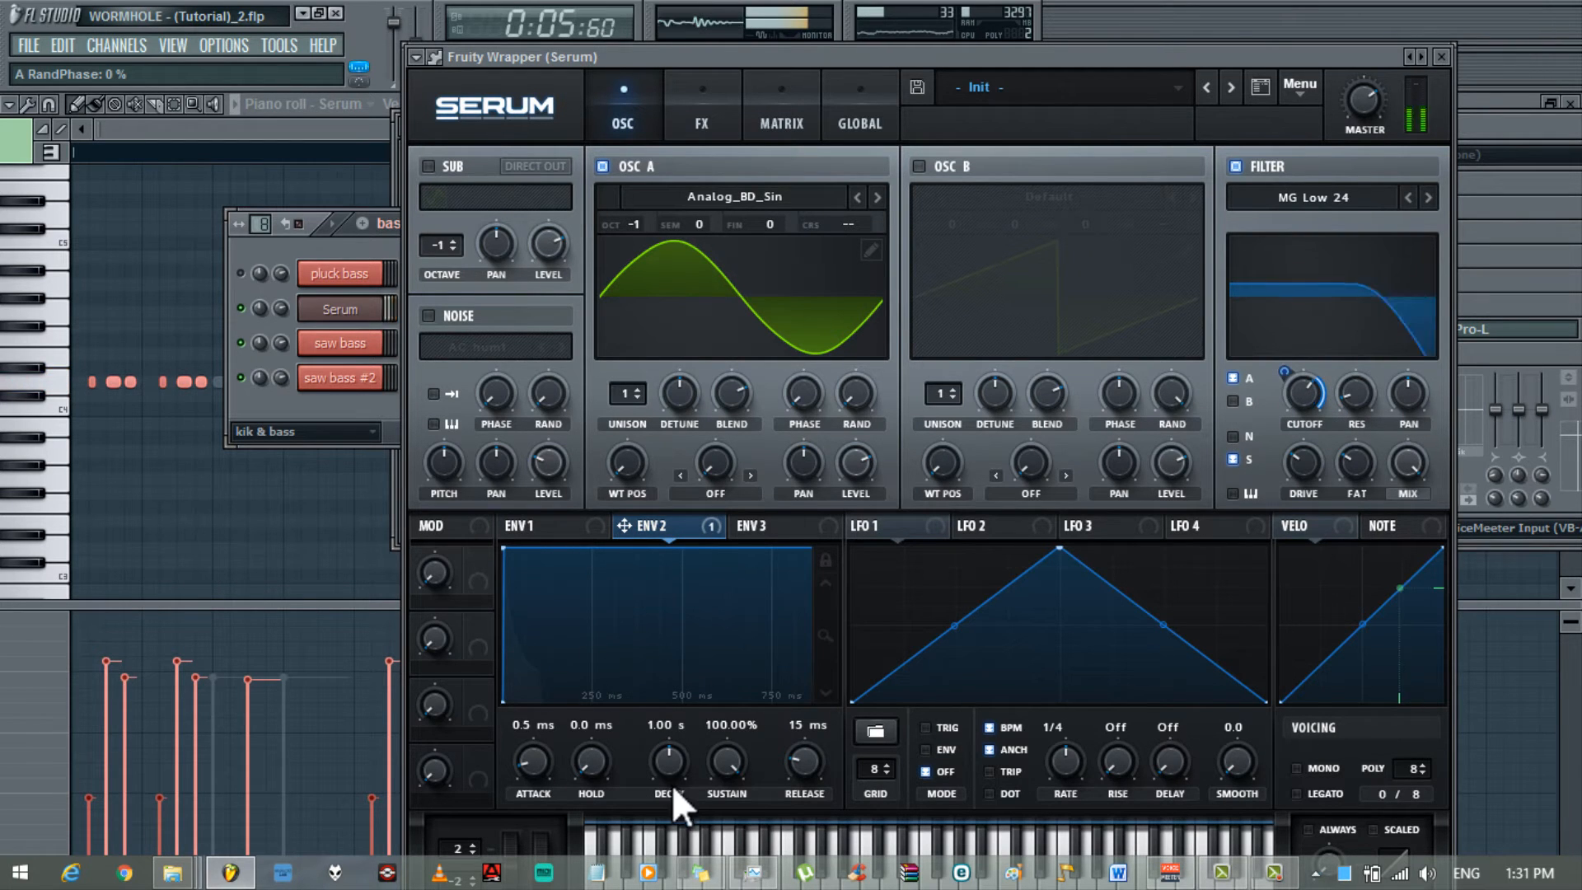
left_click_drag(724, 812, 725, 865)
left_click_drag(680, 763, 725, 857)
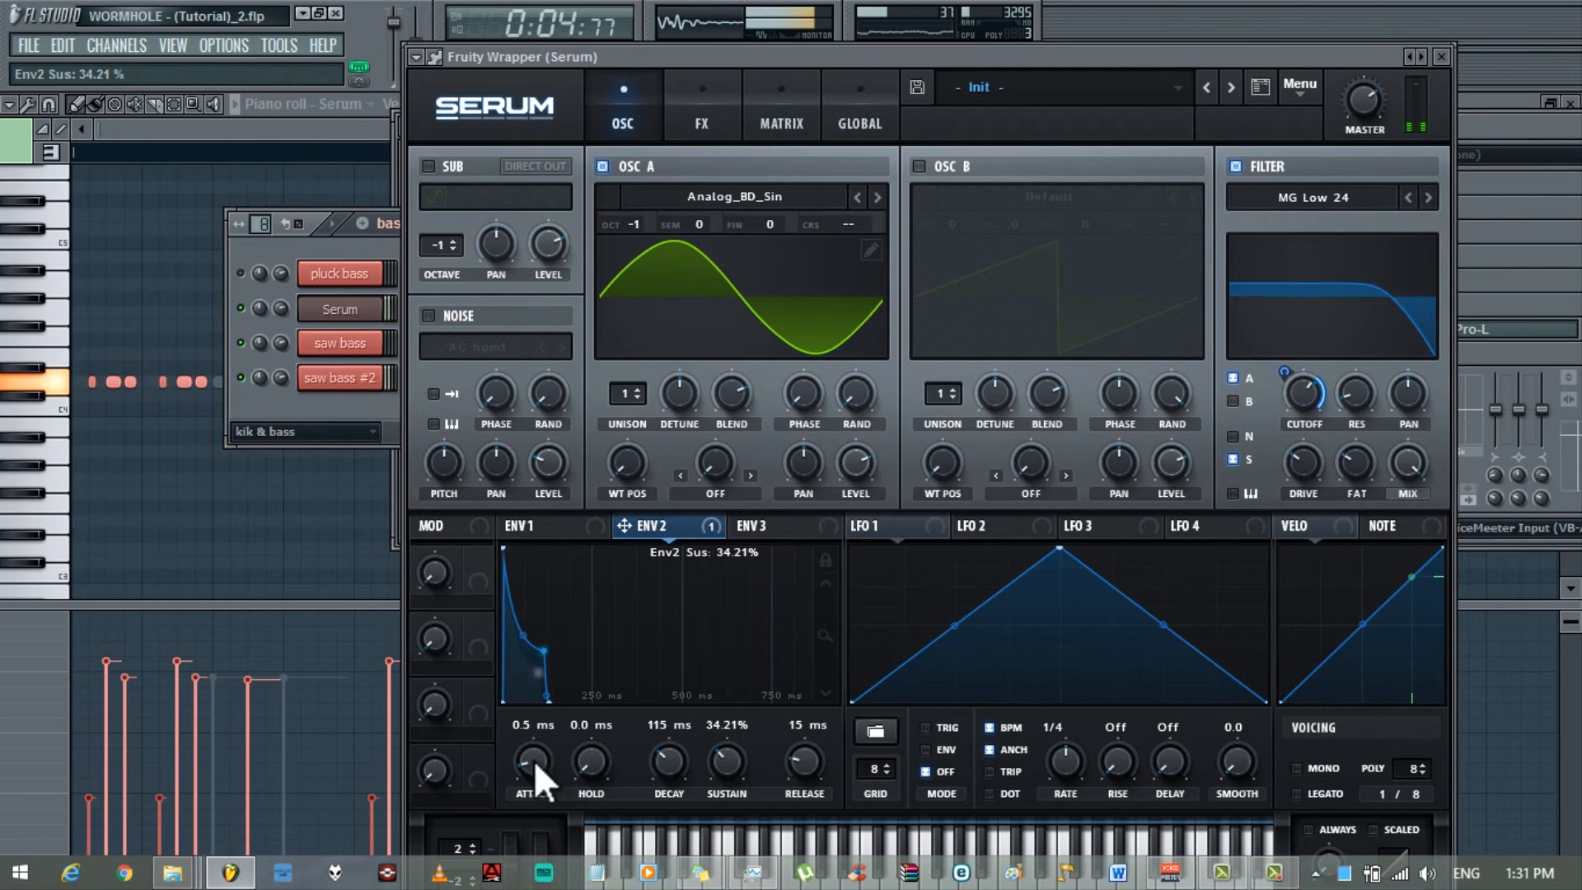
left_click(546, 529)
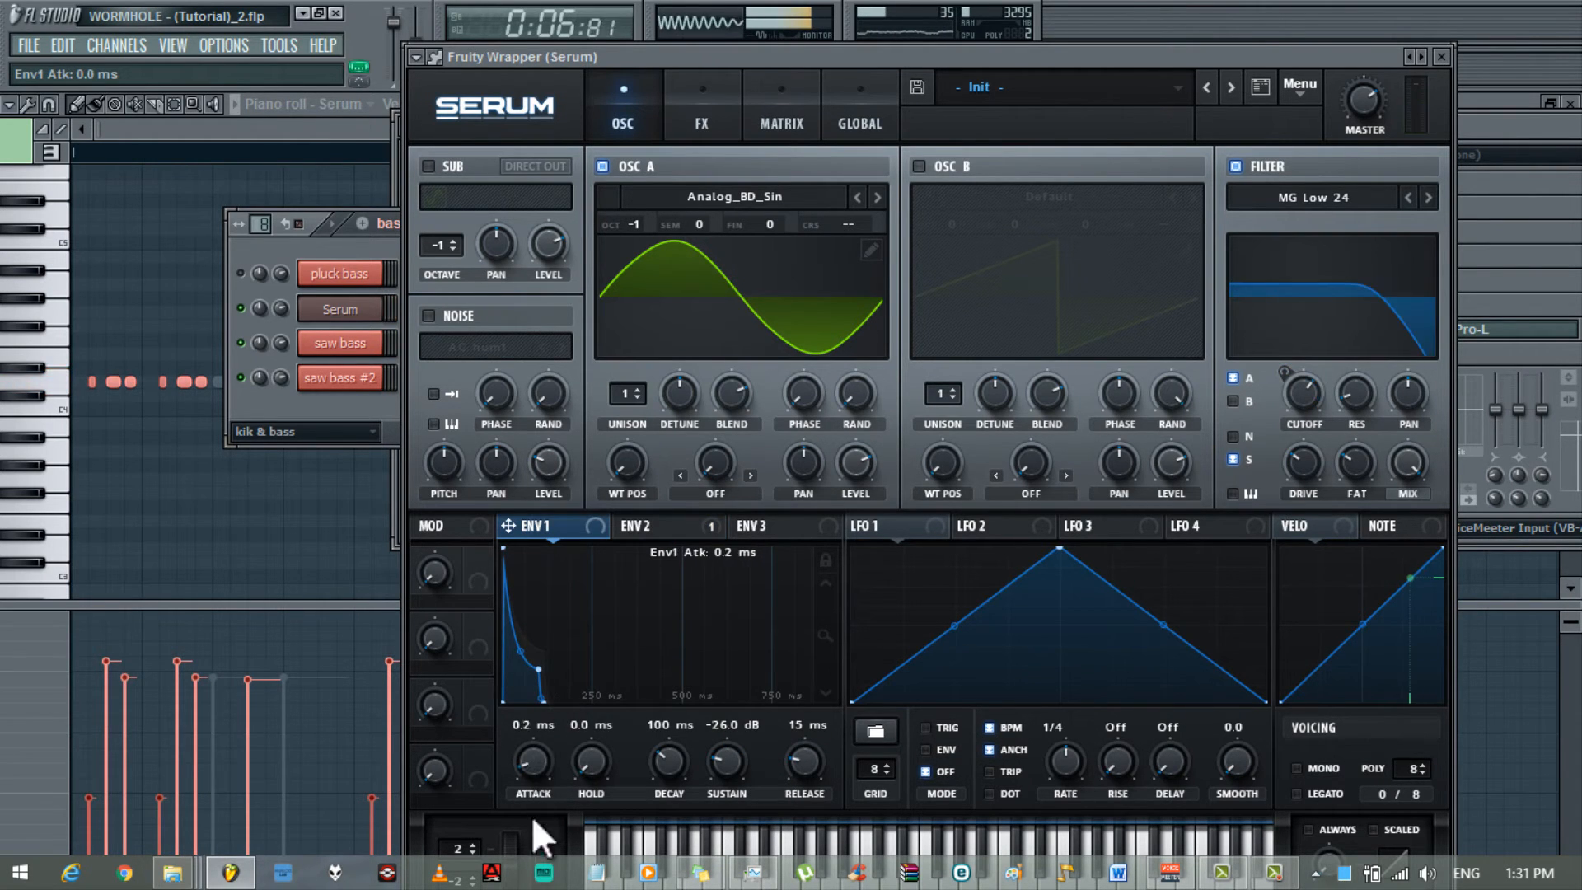
left_click_drag(532, 816, 533, 824)
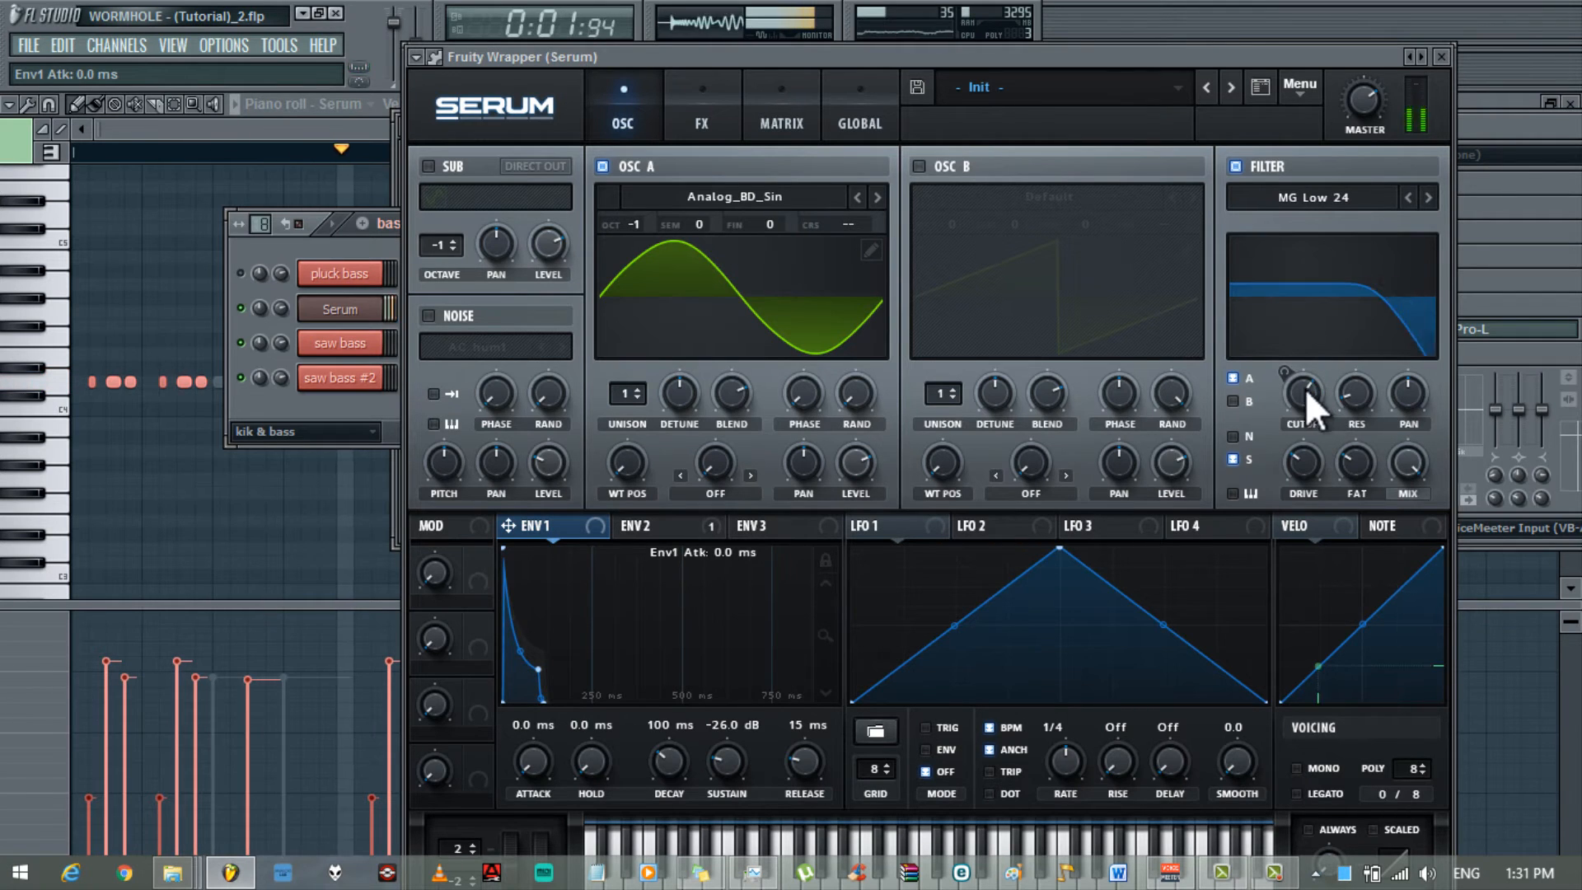
- Lower the filter cutoff to 167 Hz and drop oscillator A to octave -2
left_click(674, 524)
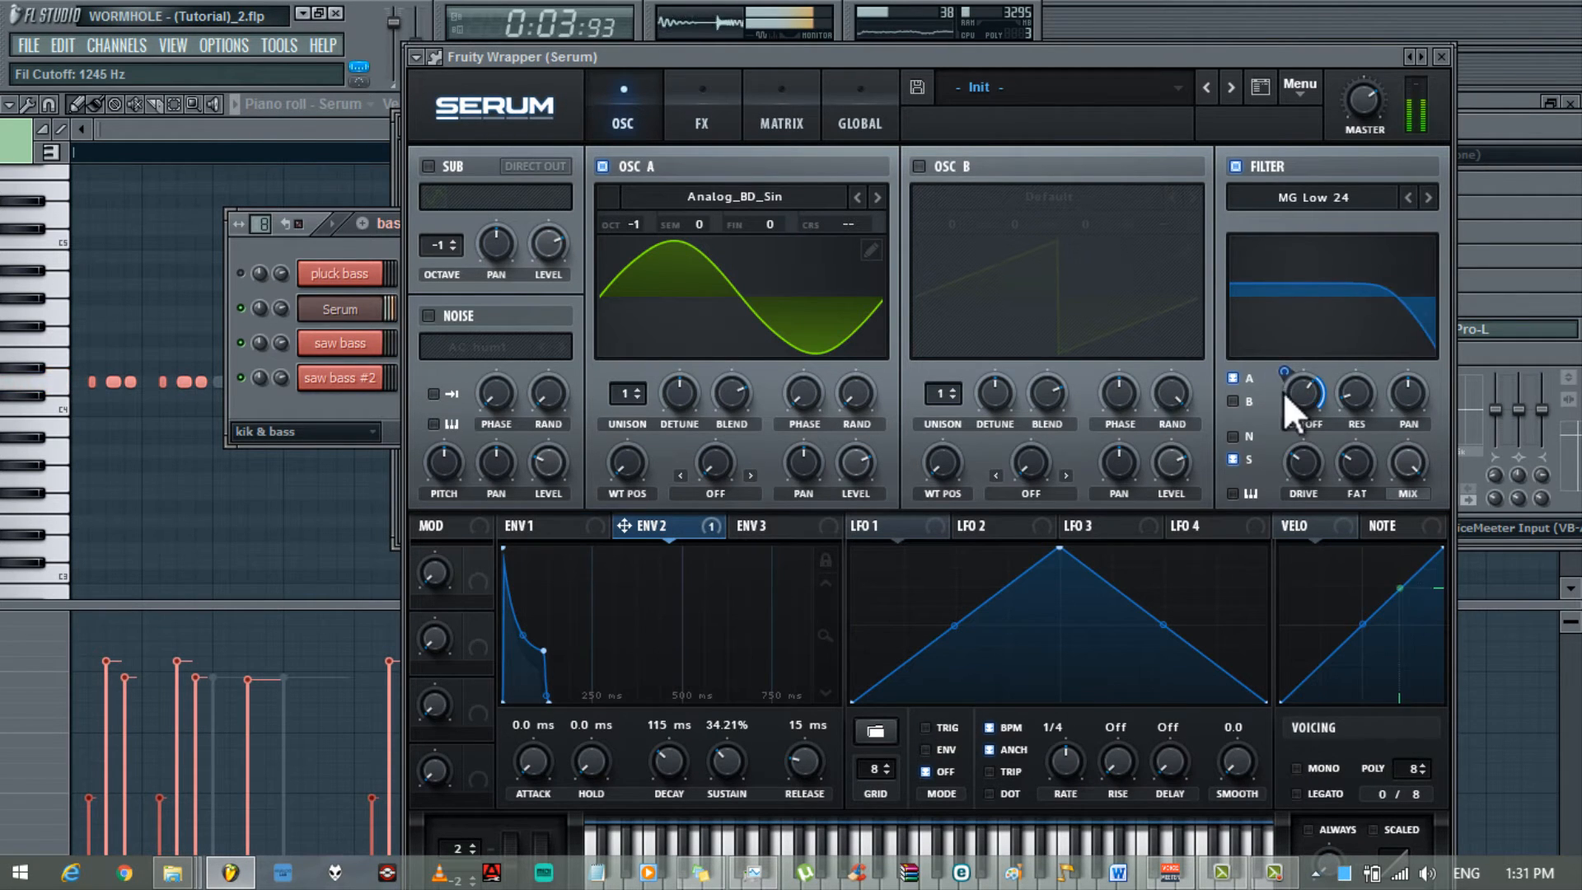
left_click_drag(1285, 392, 1297, 443)
mouse_move(1302, 389)
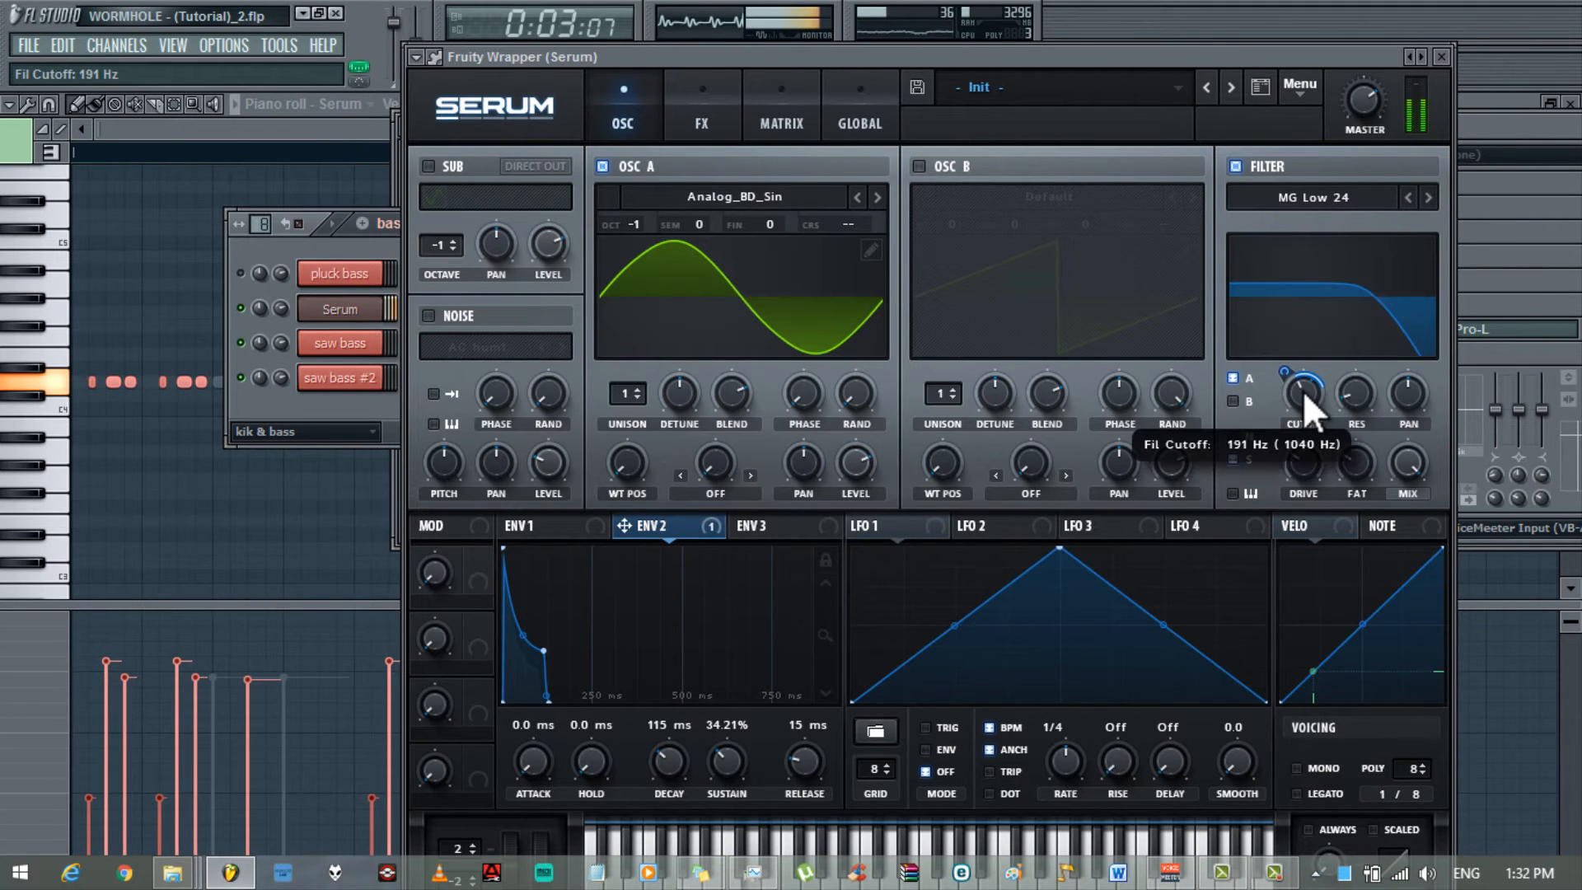
left_click_drag(1303, 389, 1303, 409)
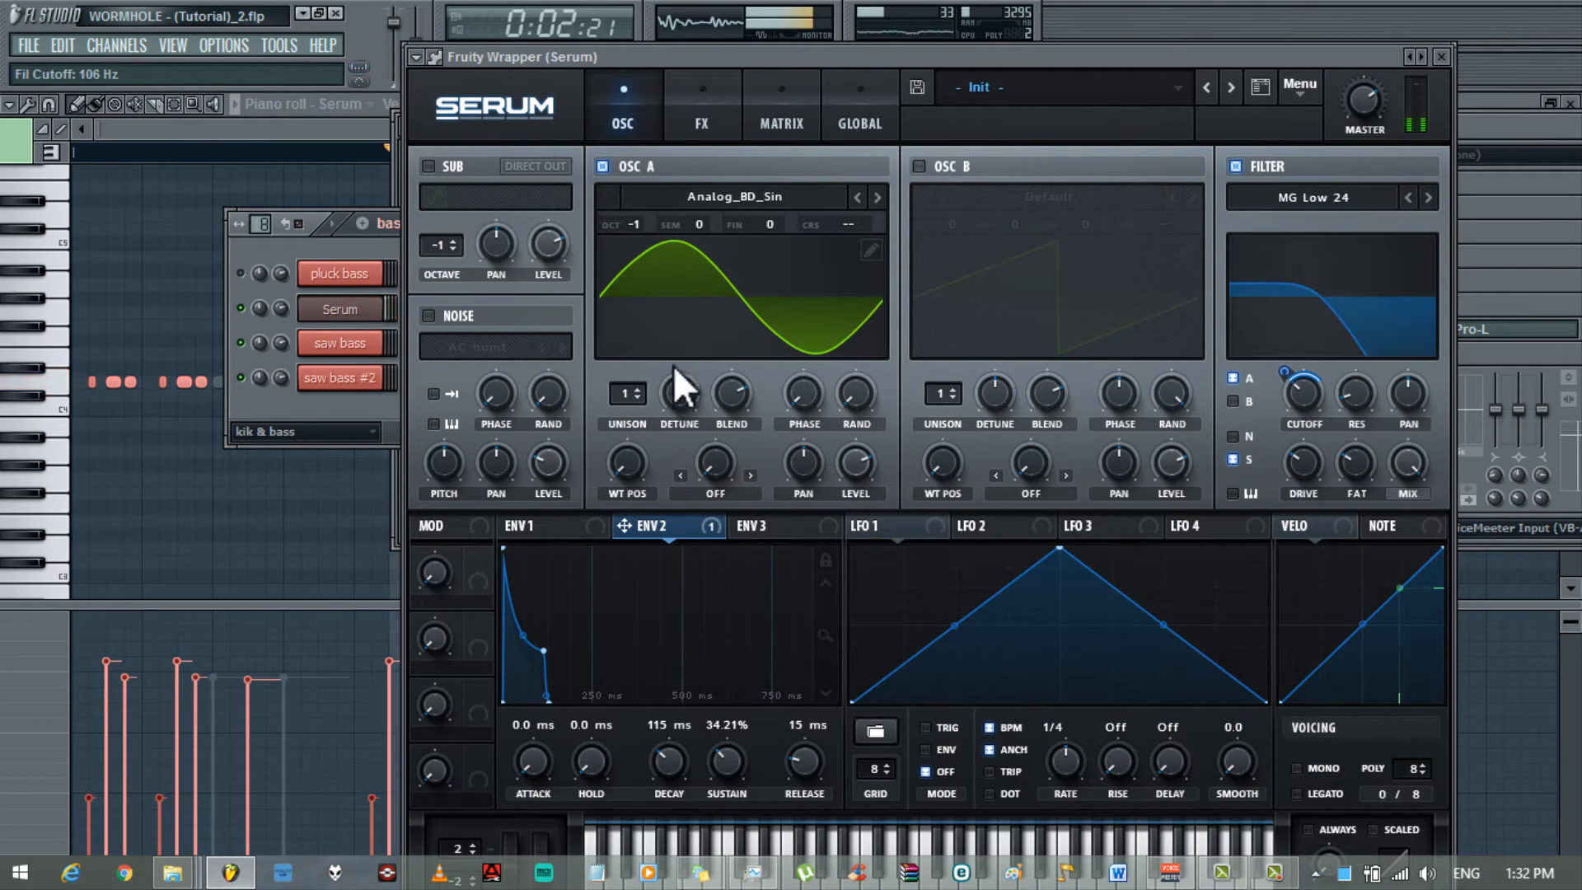
left_click_drag(645, 225, 640, 253)
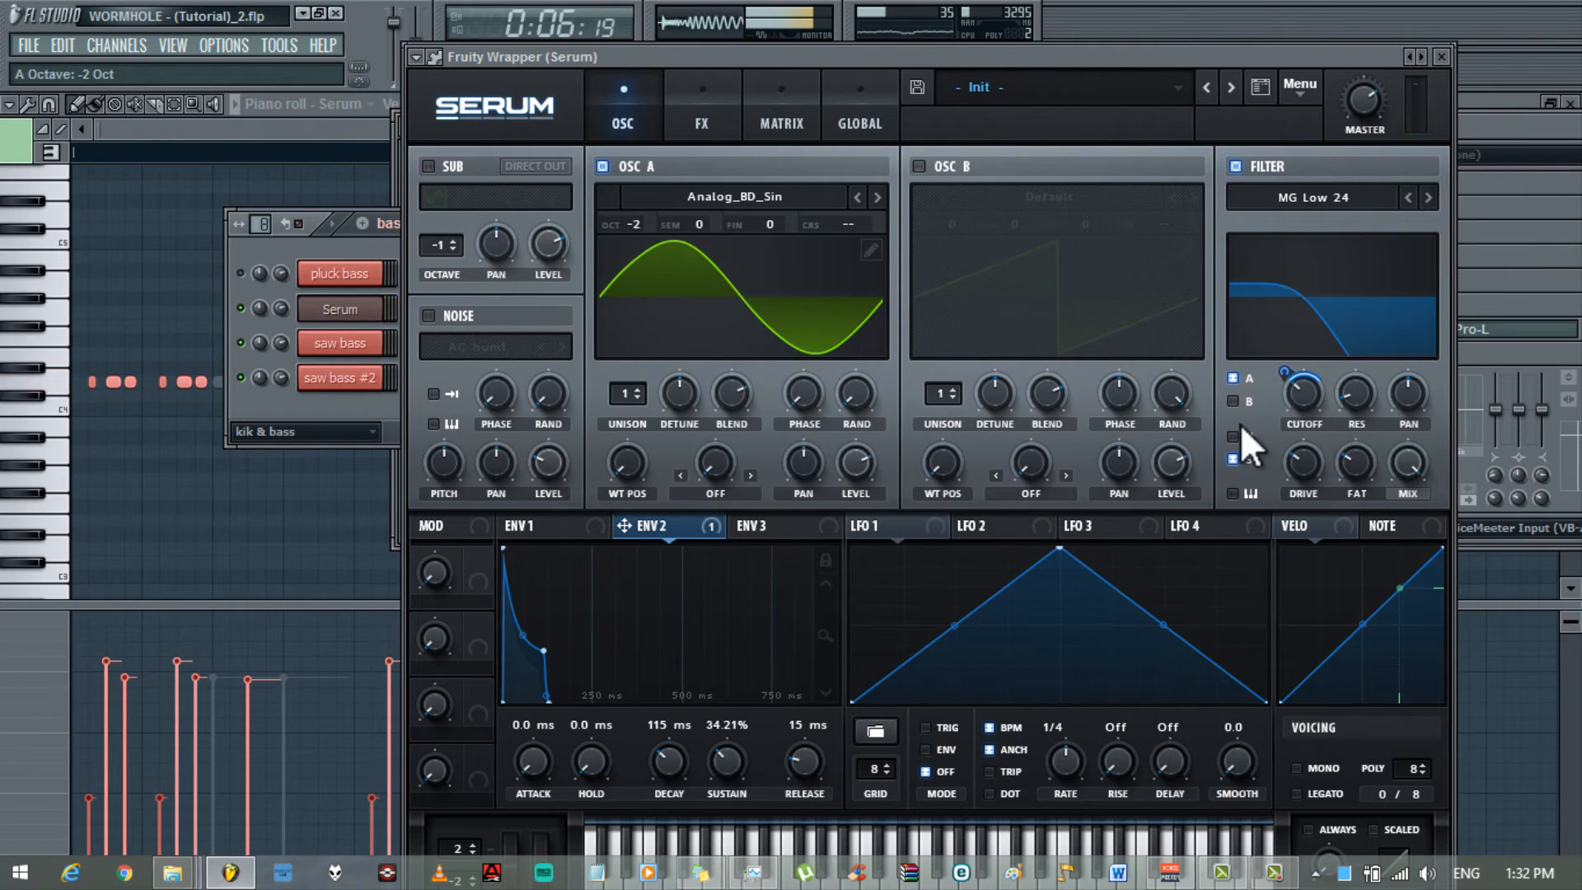
left_click_drag(1300, 394, 1302, 381)
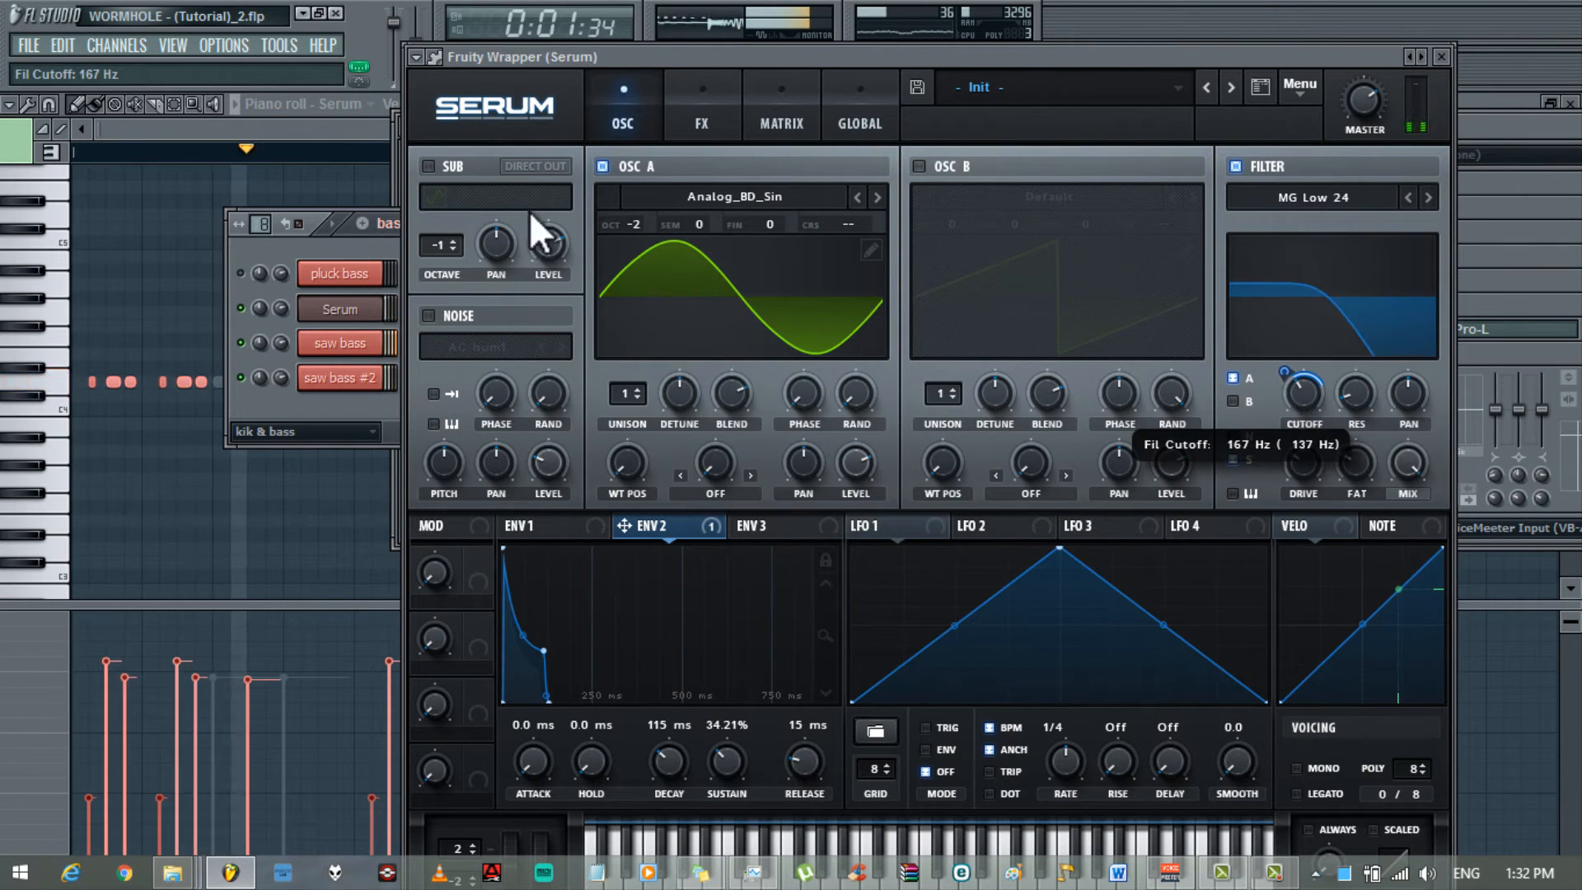
- Turn the sub oscillator back on alongside oscillator A and lower the Env 1 sustain to -32.6 dB
left_click(429, 166)
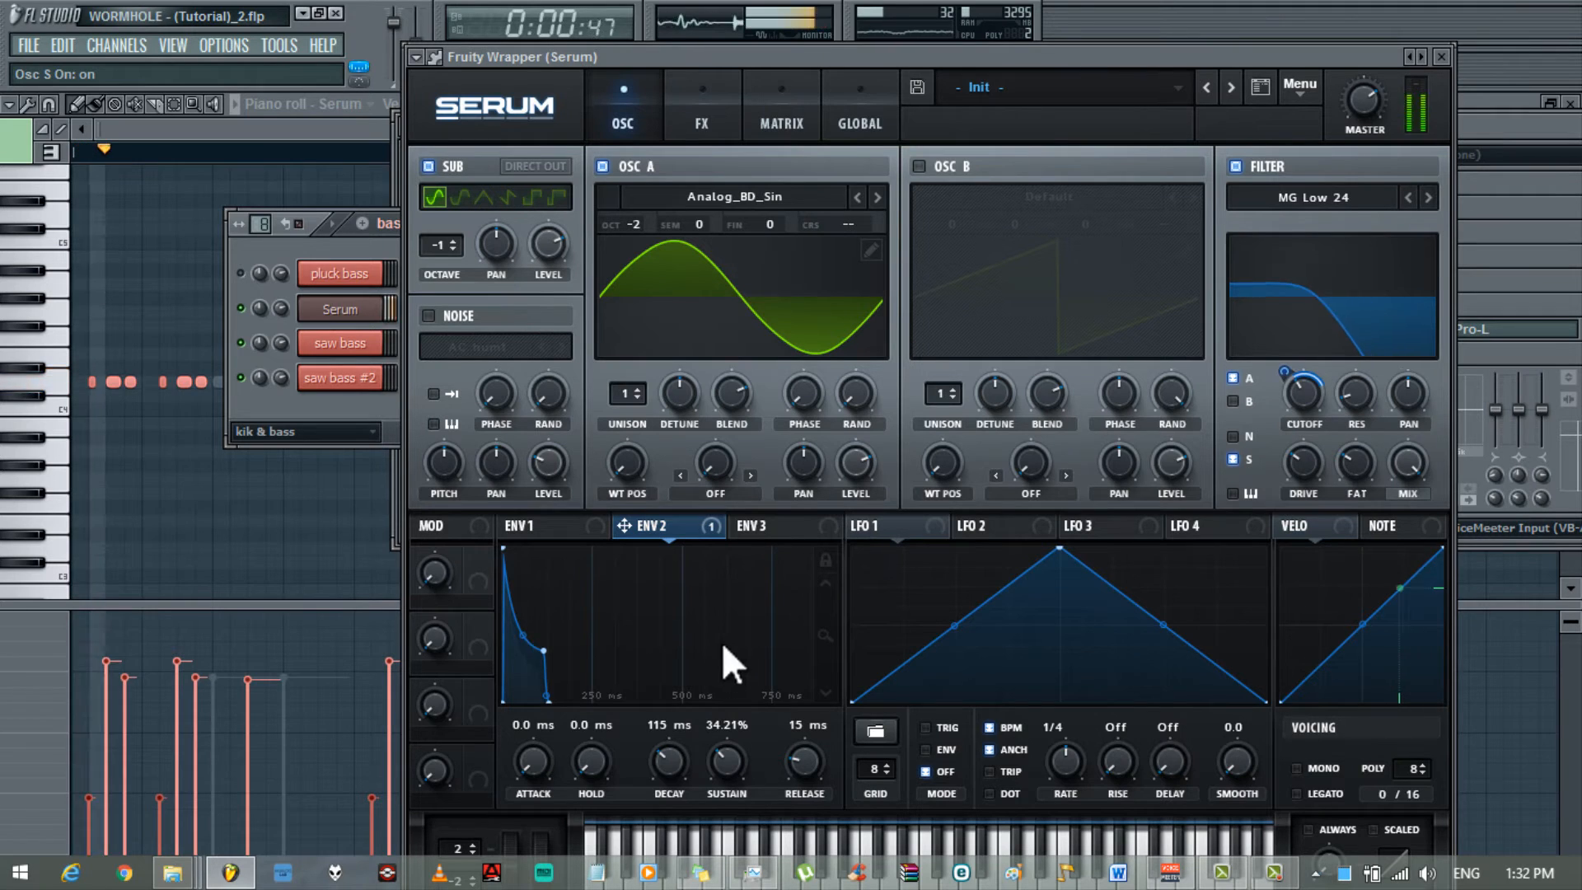
left_click(538, 526)
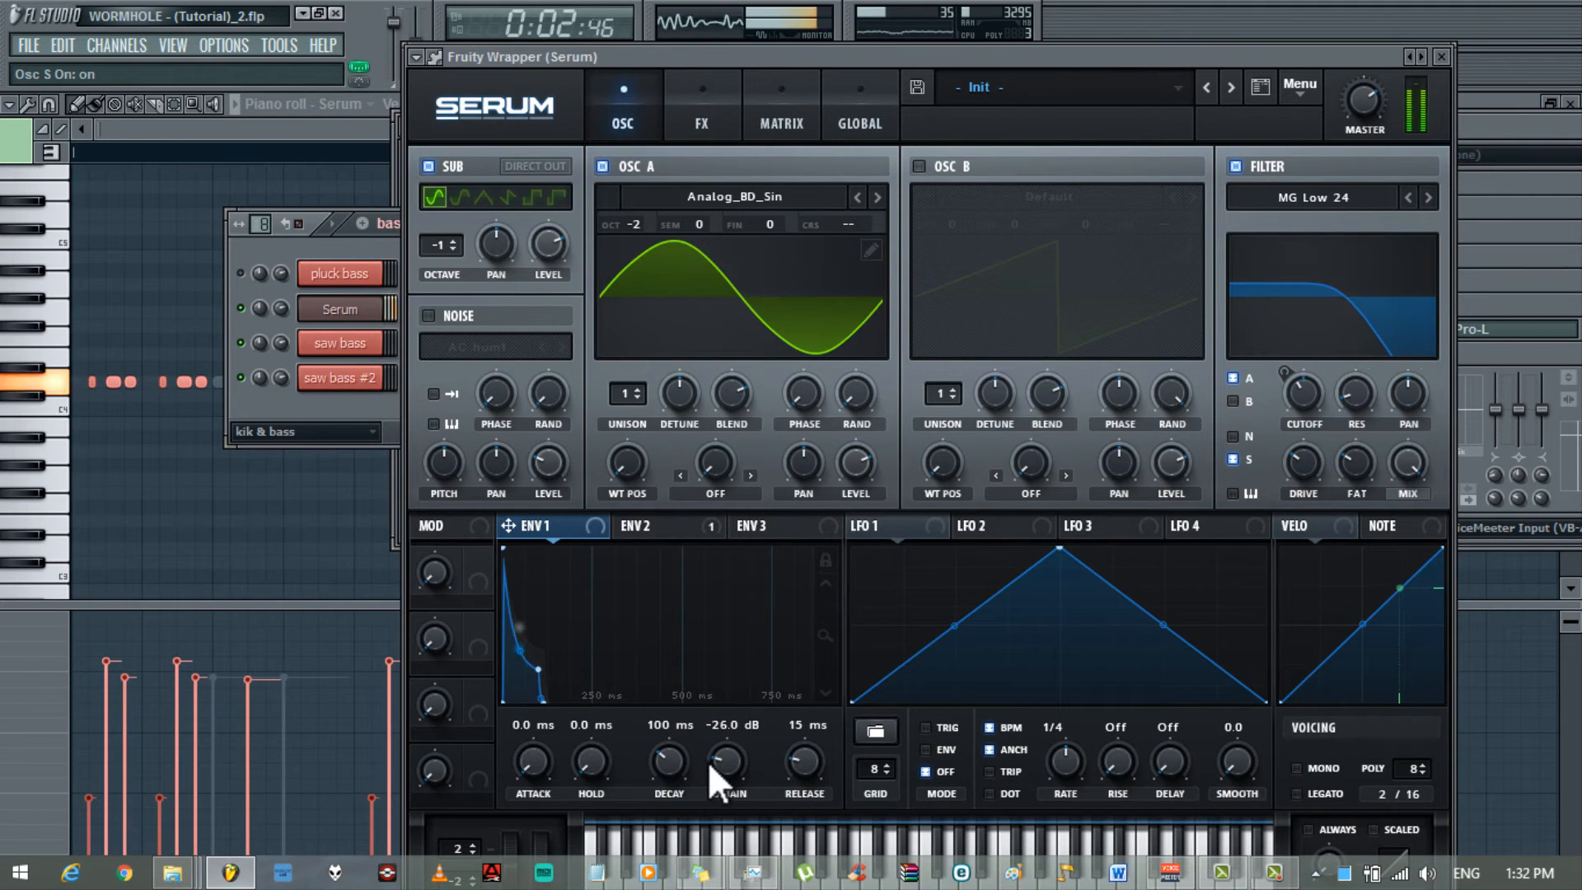
left_click_drag(709, 760, 709, 779)
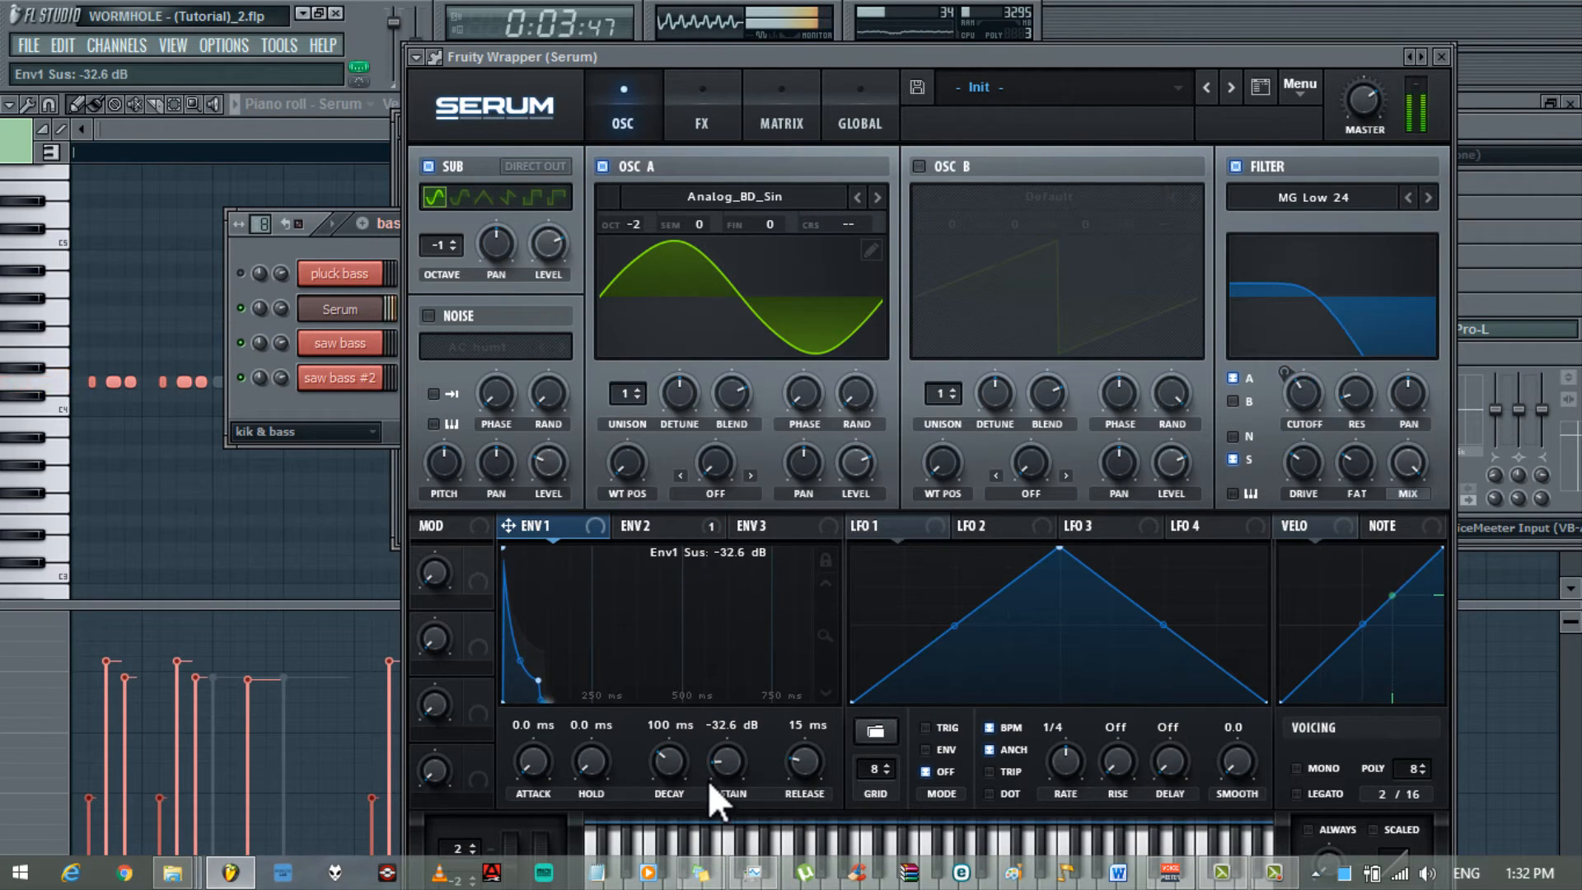
- Briefly unmute the pluck bass channel to hear it together with the Serum layer
left_click(241, 273)
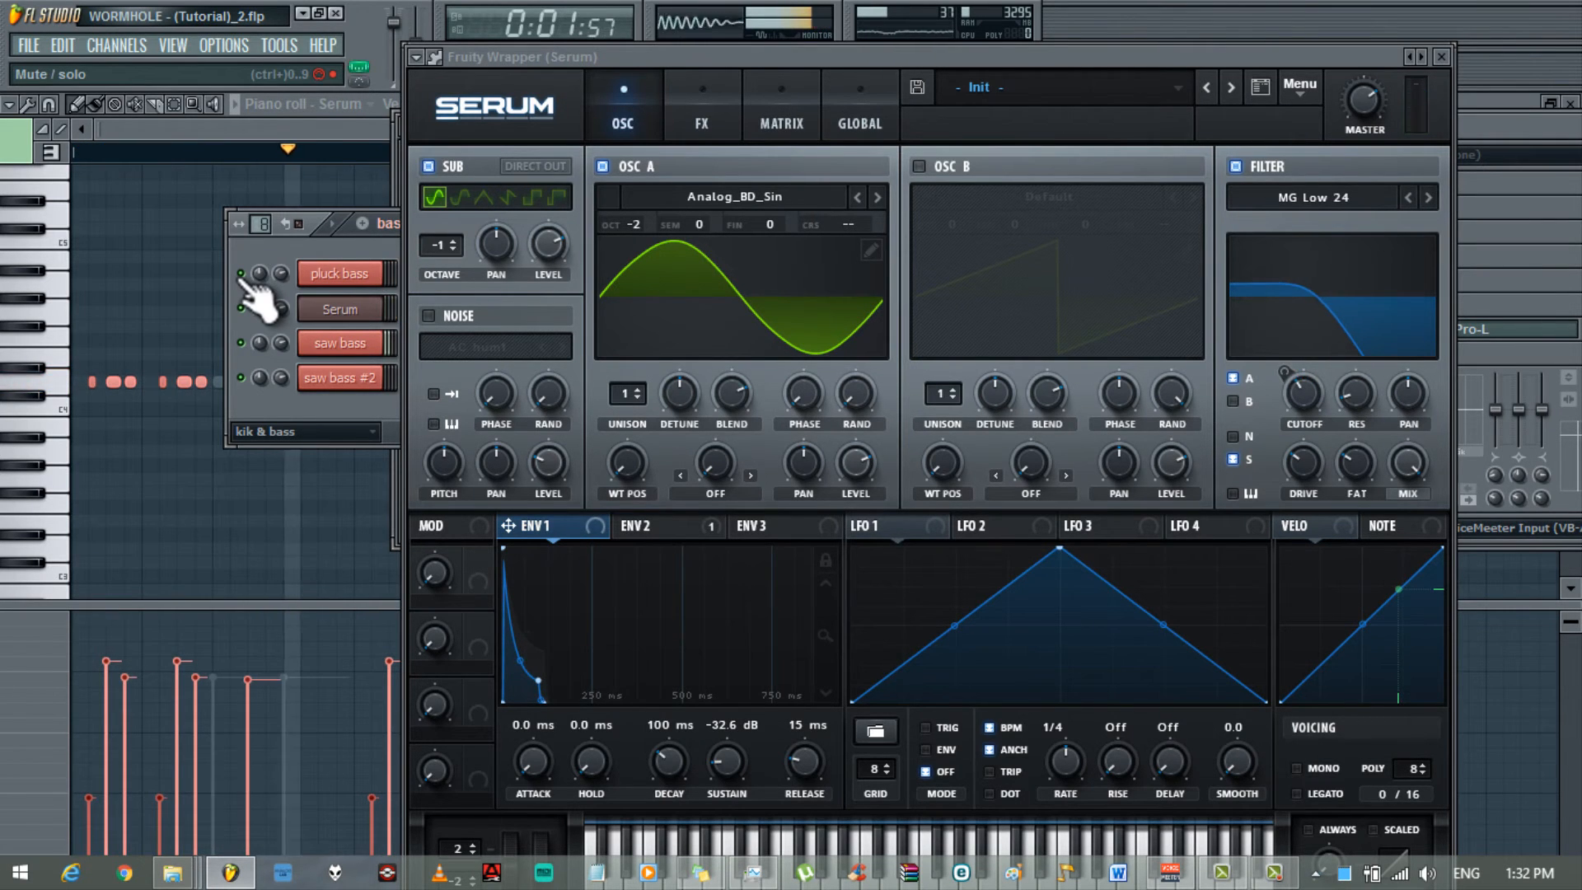
left_click(241, 275)
- Set the global unison width of oscillators A and B to 0
left_click(857, 103)
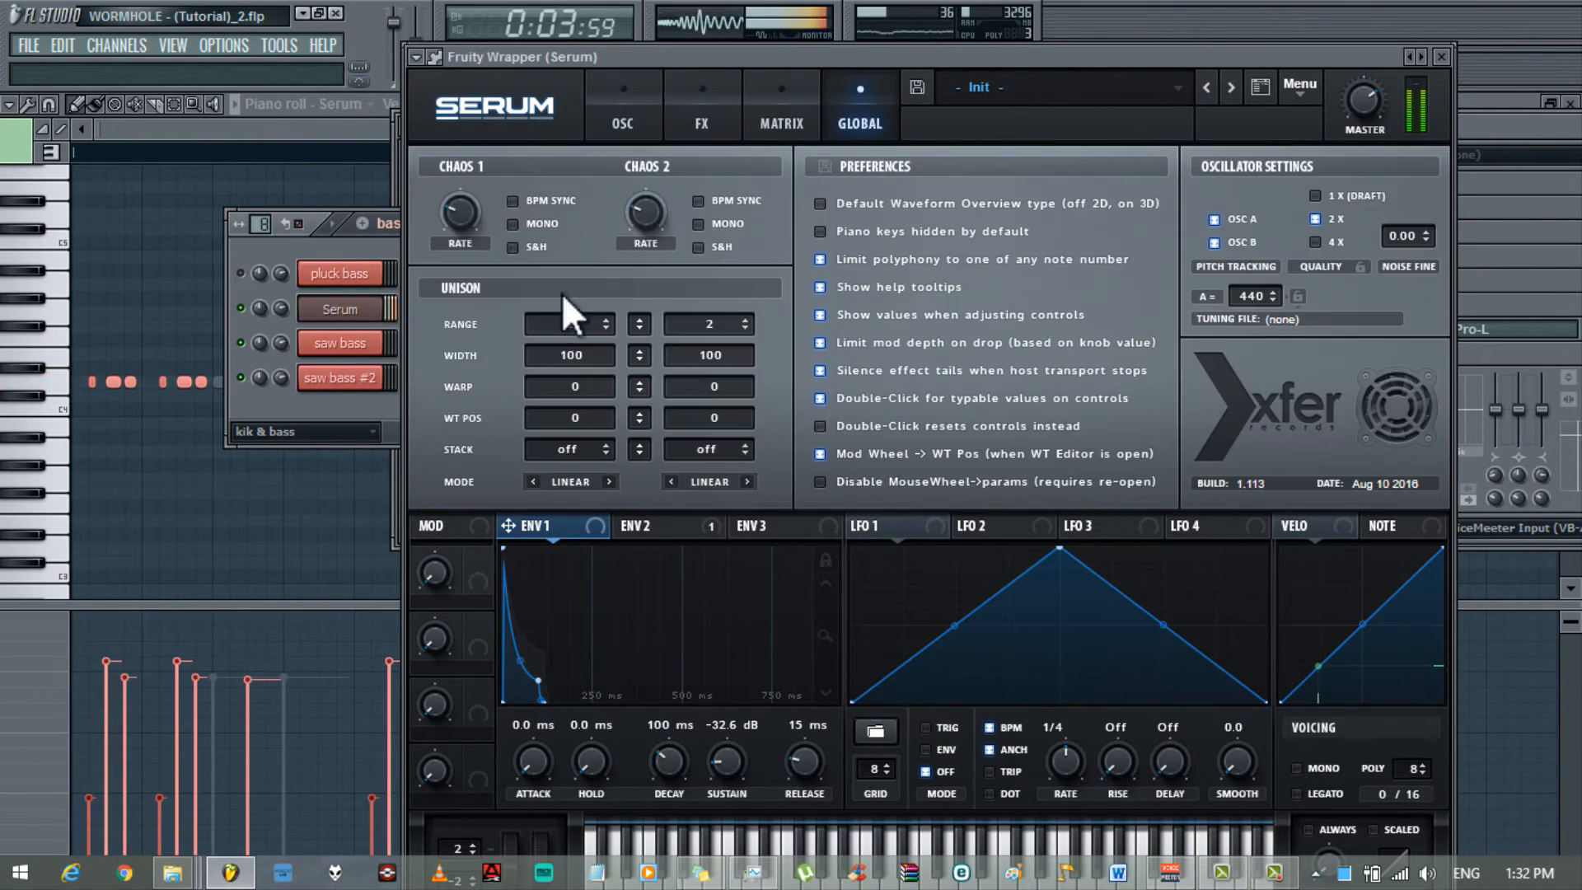
left_click_drag(565, 356, 586, 710)
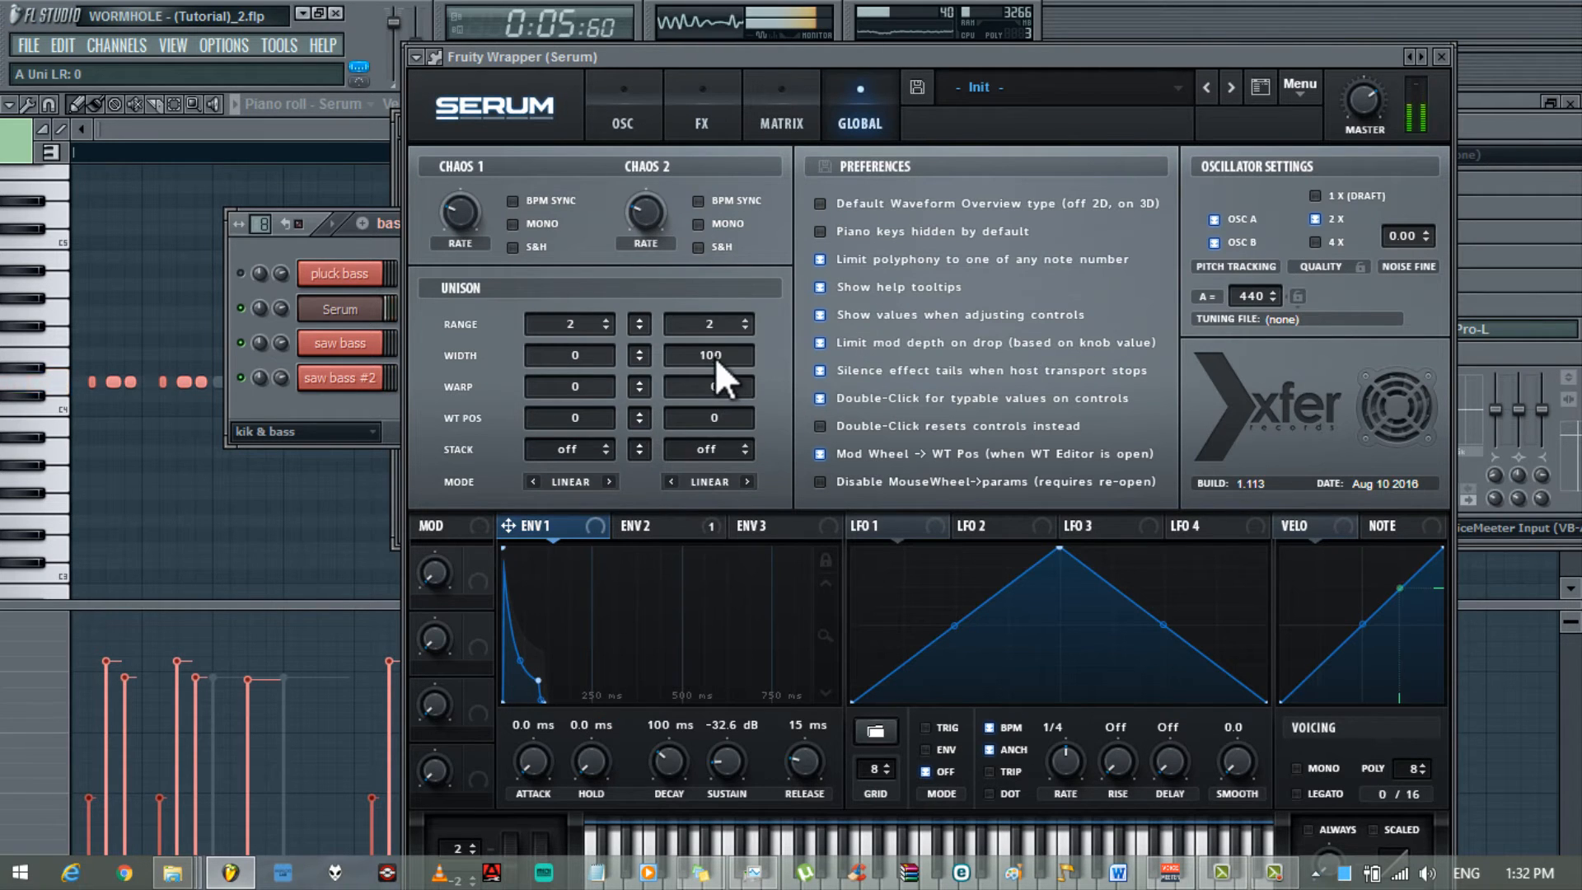
left_click_drag(714, 359, 710, 742)
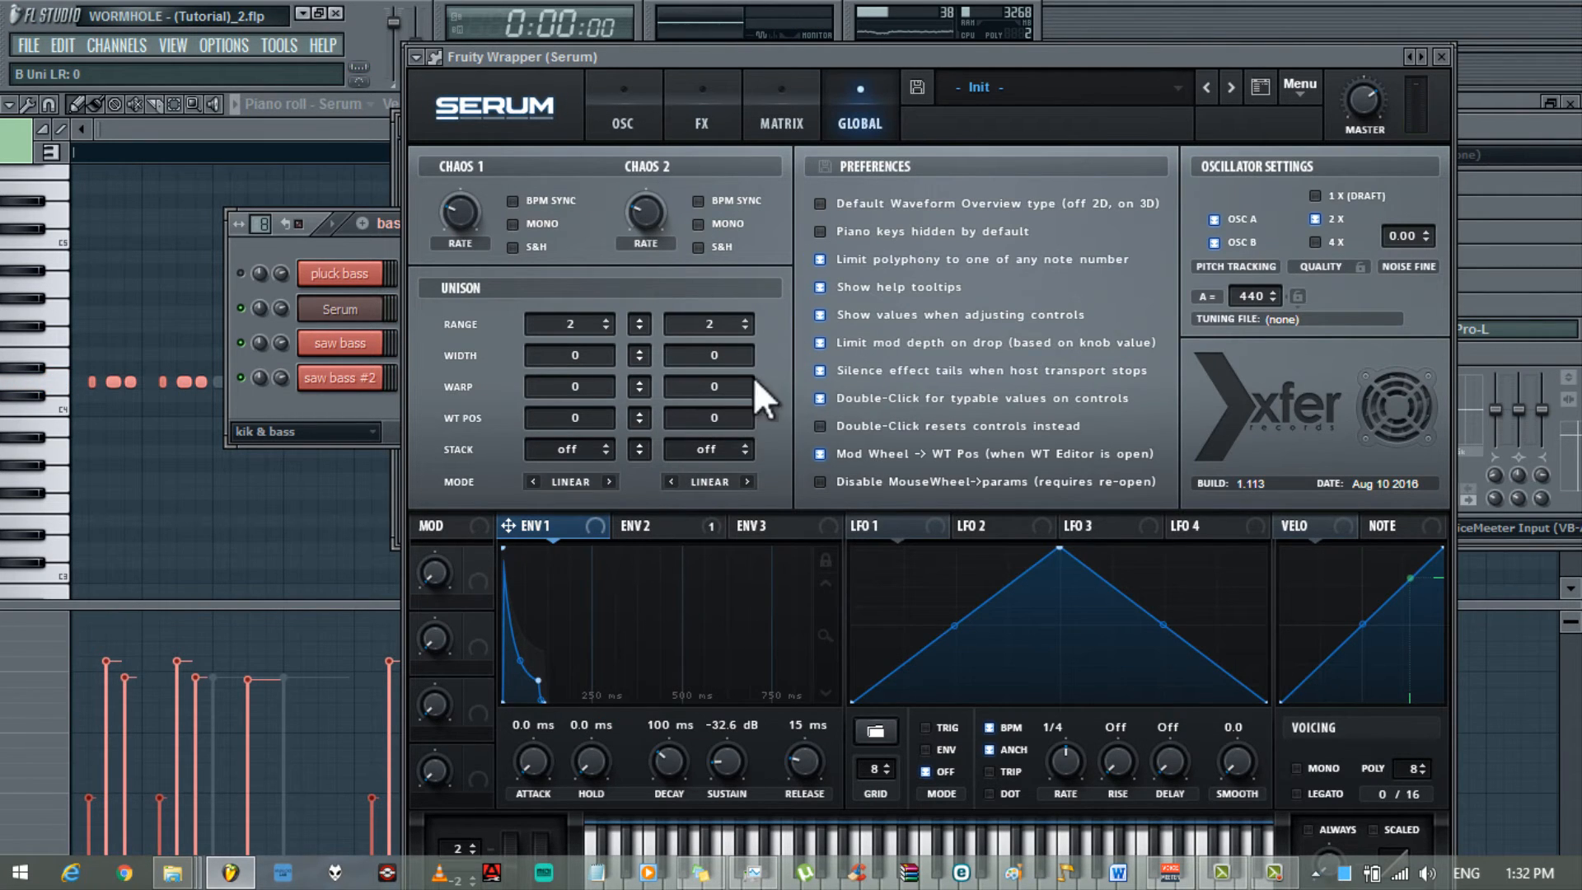
- Enable Serum's Hyper/Dimension effect, set the Hyper unison to 7 and adjust its detune to 32% during playback
left_click(704, 117)
left_click(437, 171)
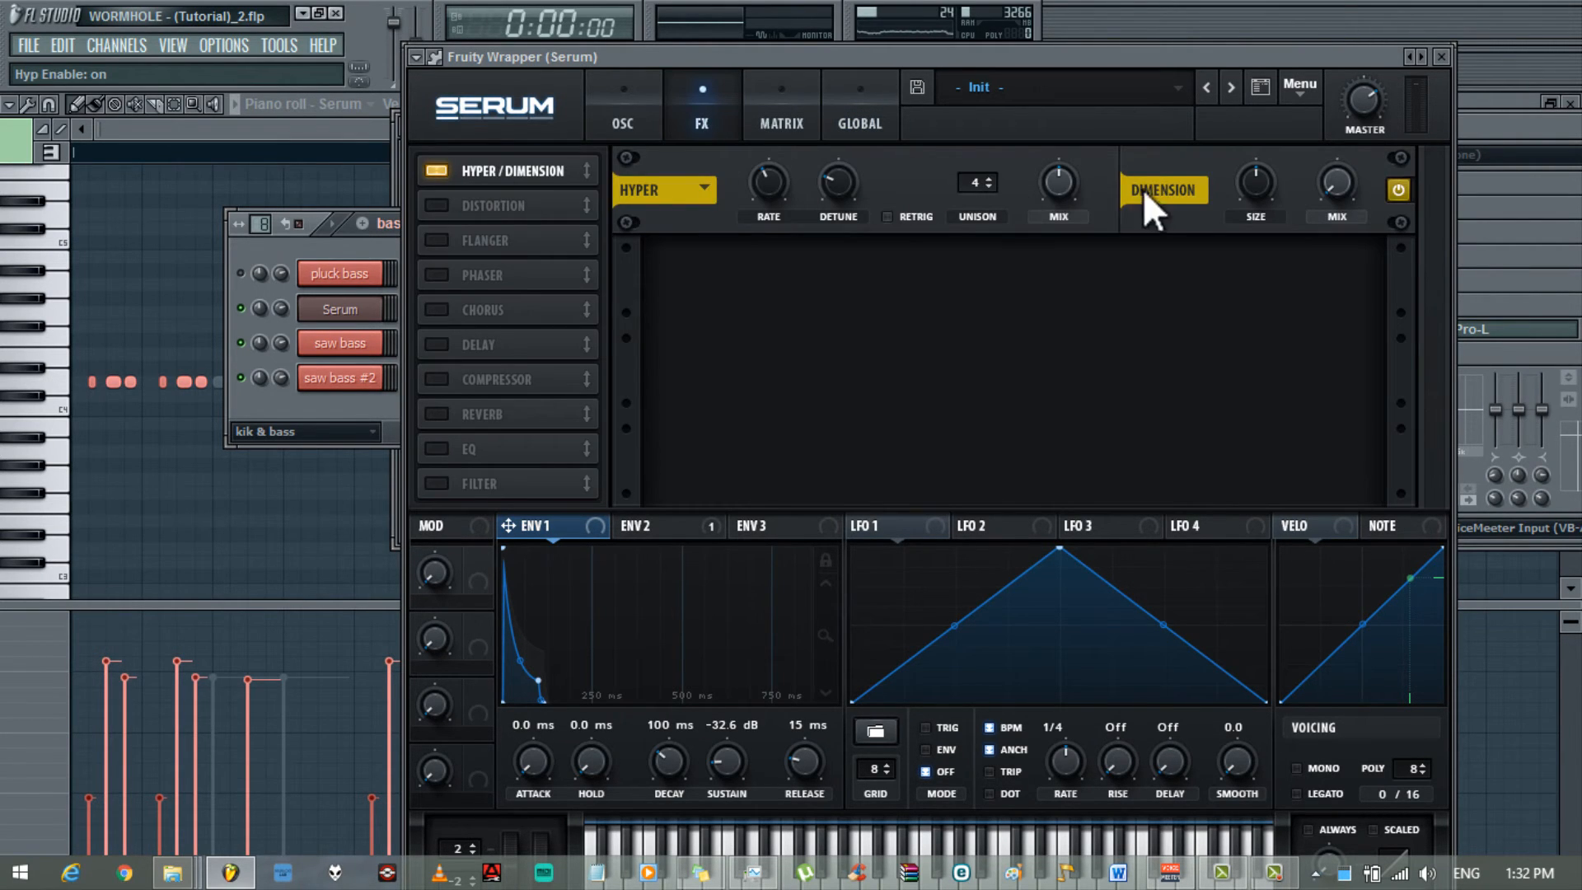
left_click_drag(1059, 181, 1067, 233)
left_click_drag(972, 178, 992, 49)
key("space")
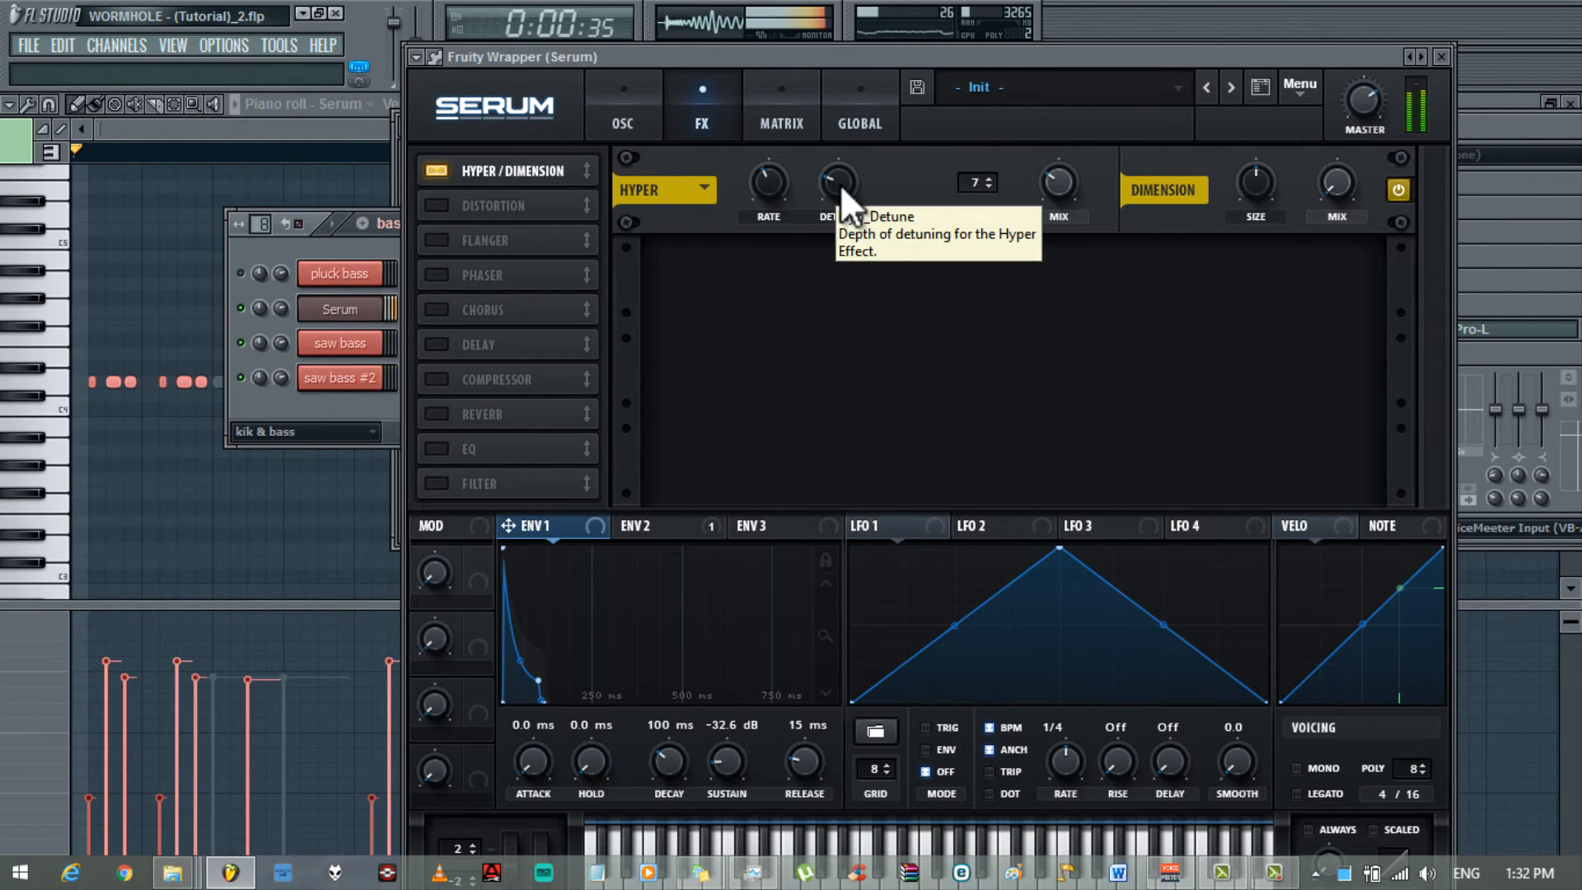
left_click_drag(839, 184, 933, 180)
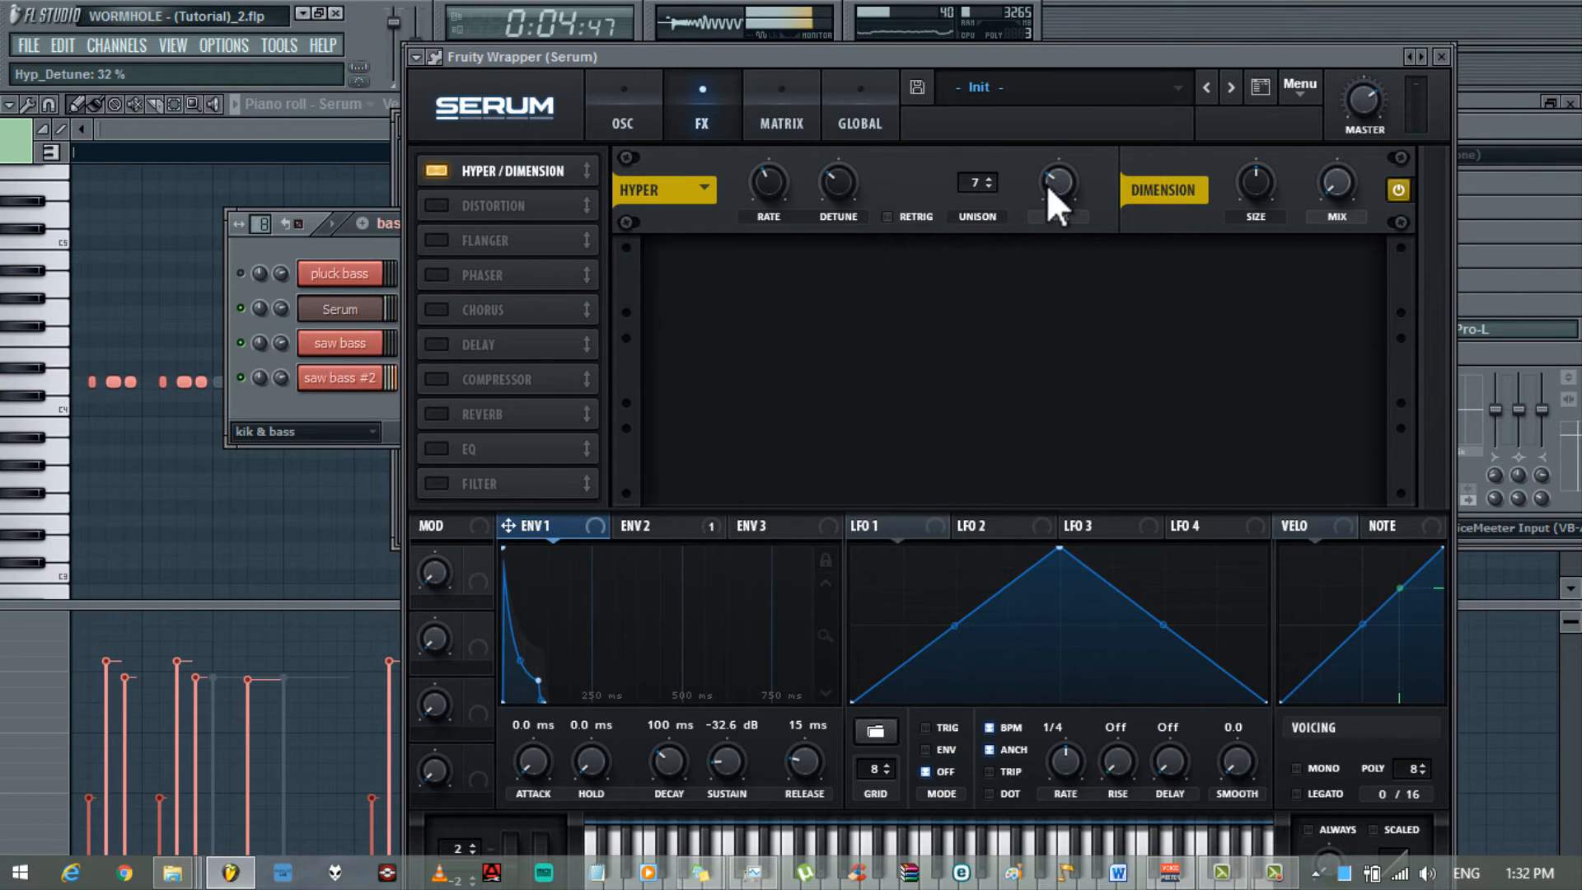
- Audition stronger Hyper mix and detune settings, and bring the Hyper mix down to about 33%
left_click_drag(1046, 184, 1037, 86)
left_click_drag(844, 178, 845, 13)
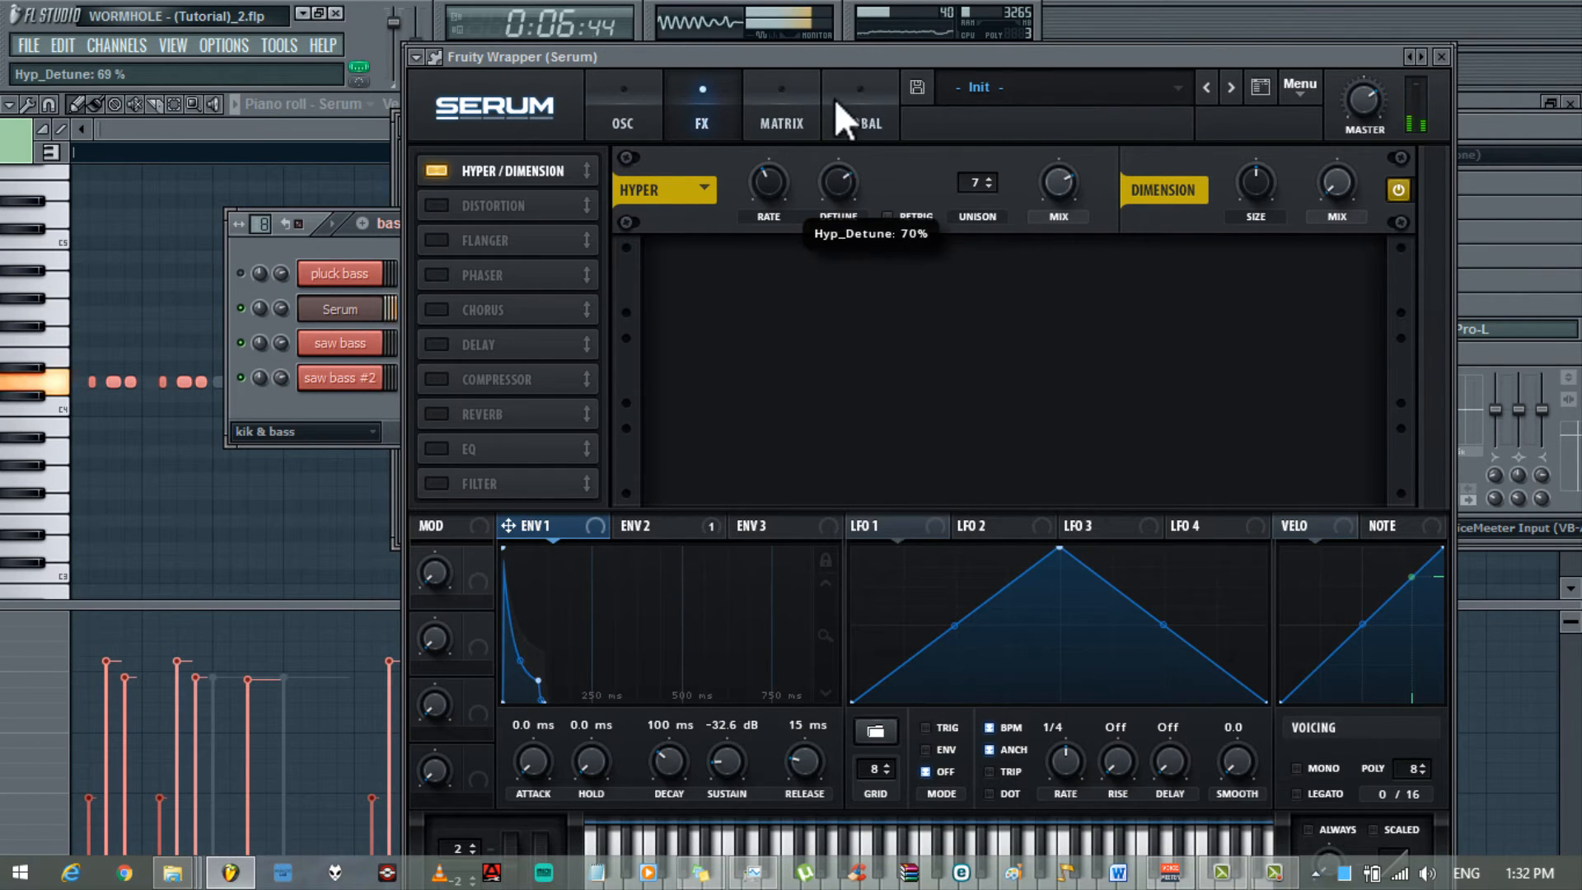
left_click_drag(1057, 183, 1053, 269)
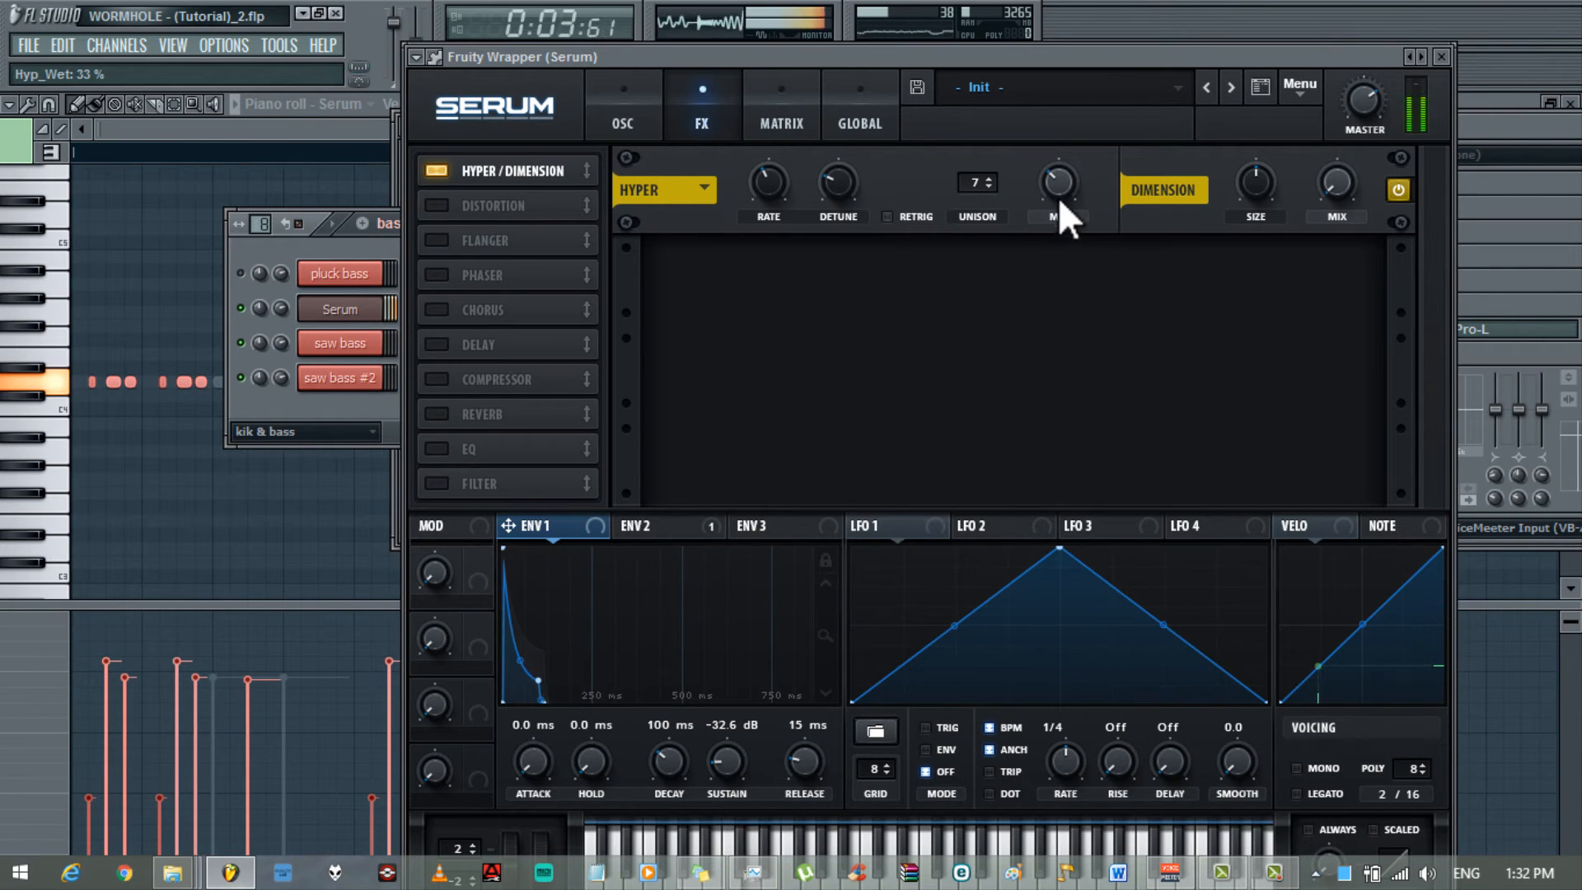
left_click_drag(1061, 194, 1065, 199)
- Raise the Dimension mix to 48%, reduce its size slightly and stop playback
left_click_drag(1335, 195, 1347, 71)
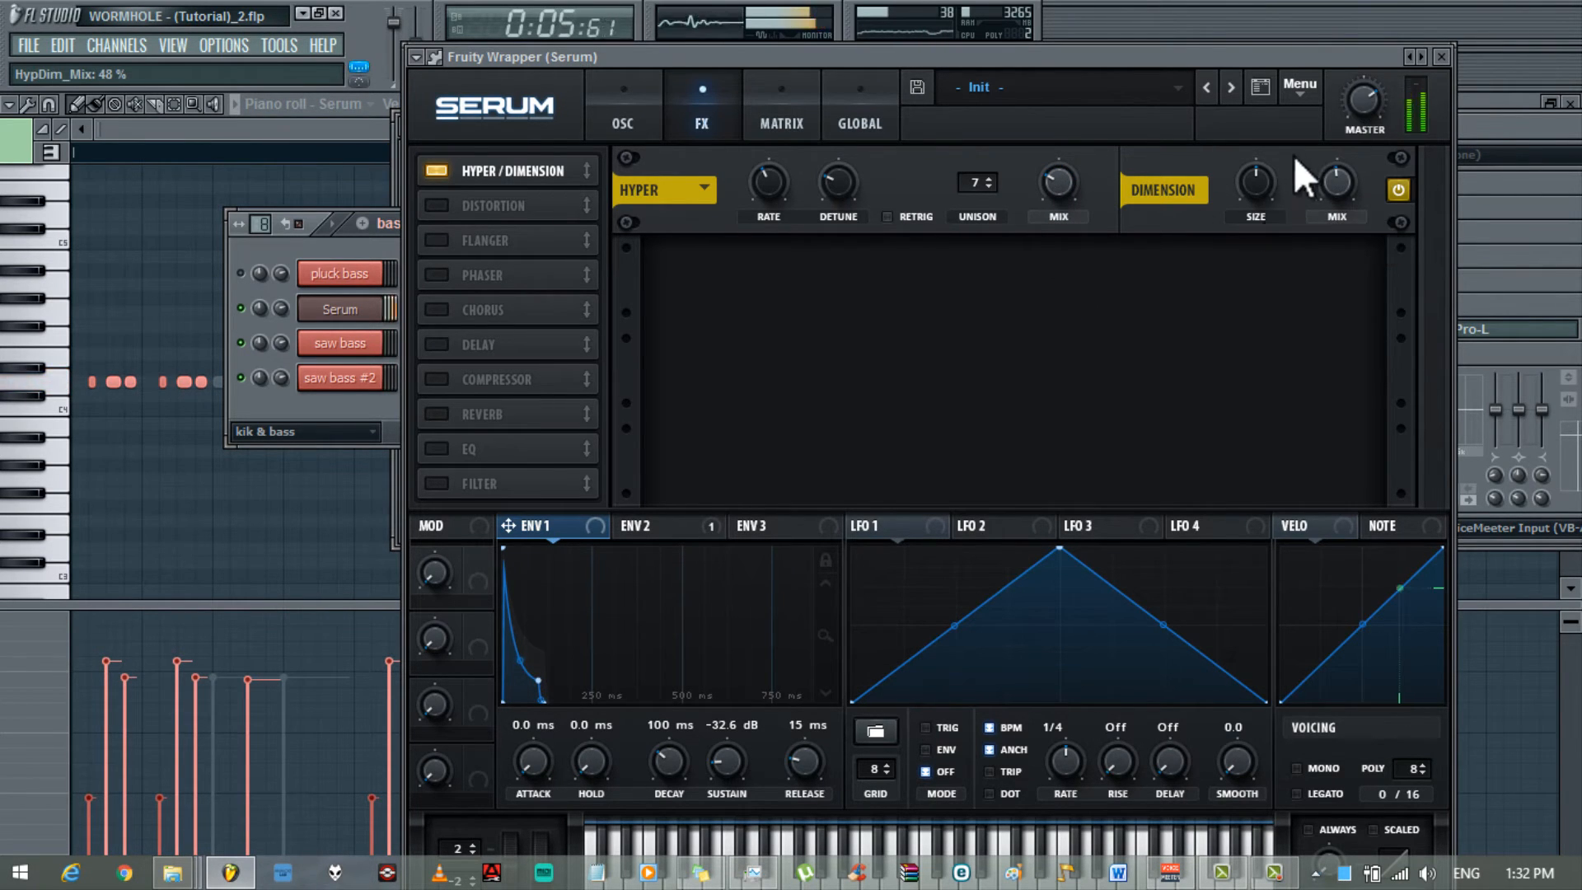
left_click_drag(1270, 191, 1282, 233)
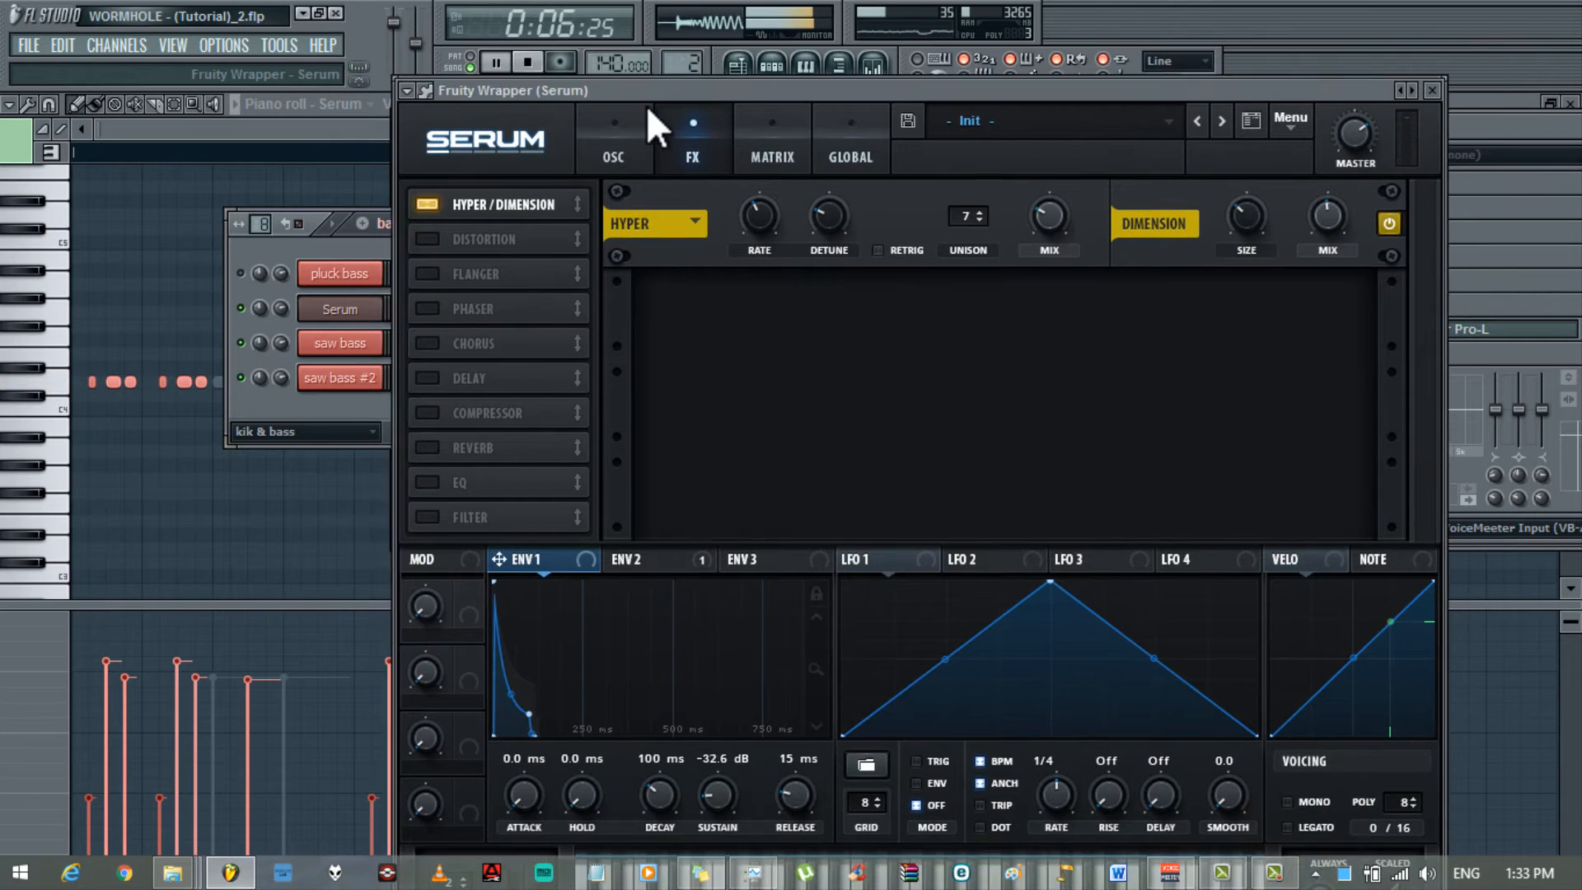
left_click_drag(656, 57, 642, 119)
left_click(530, 64)
left_click(531, 64)
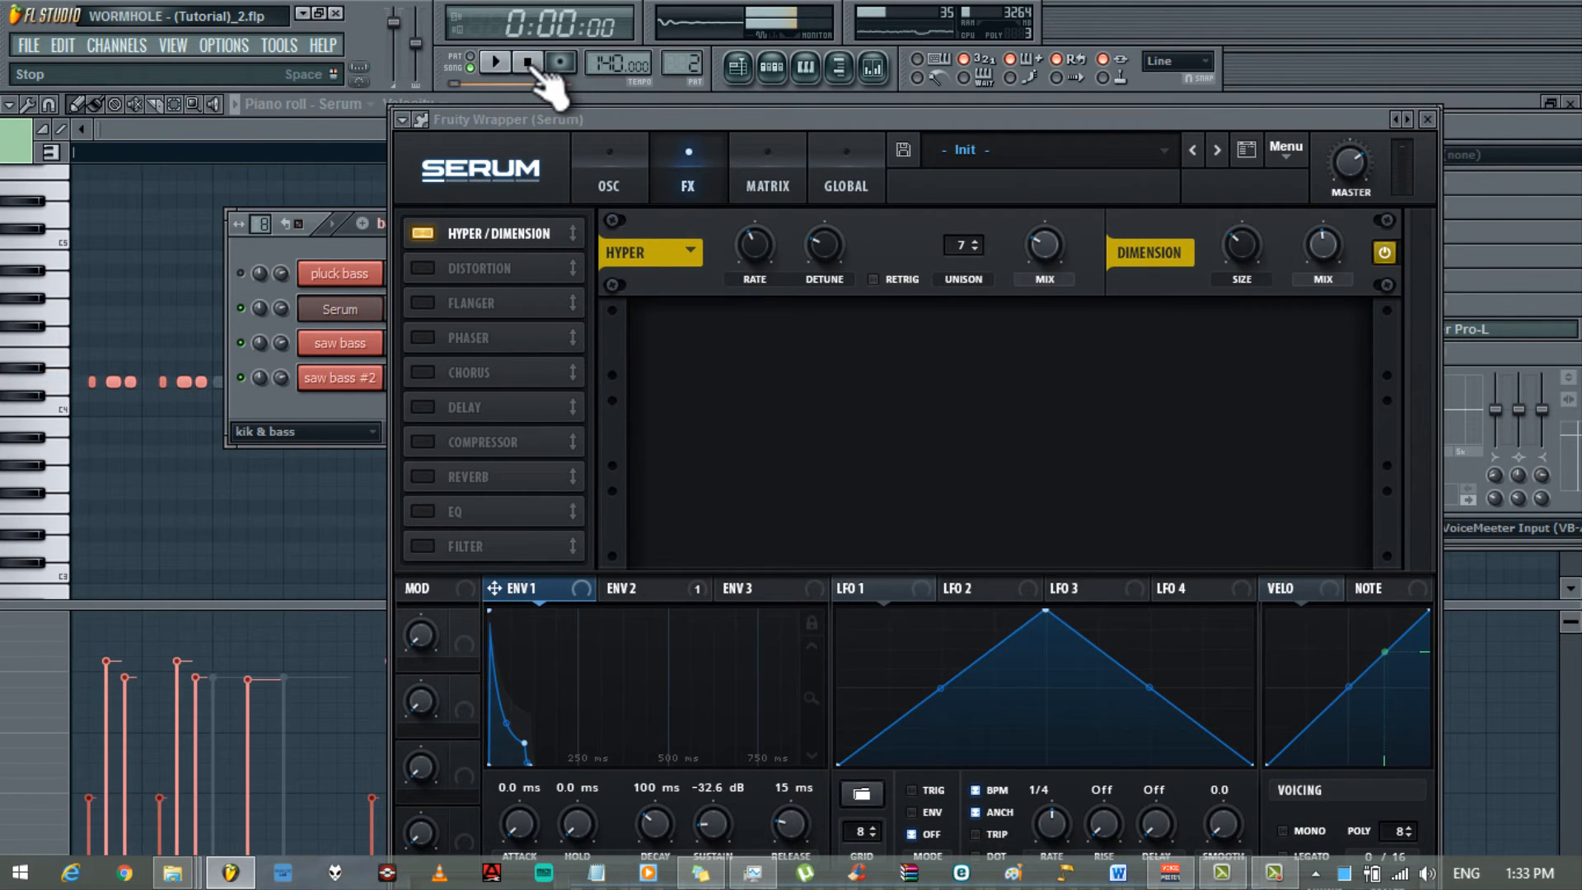
- Enable Serum's EQ effect, cut the high band's gain to -24 dB and start playback
left_click(423, 514)
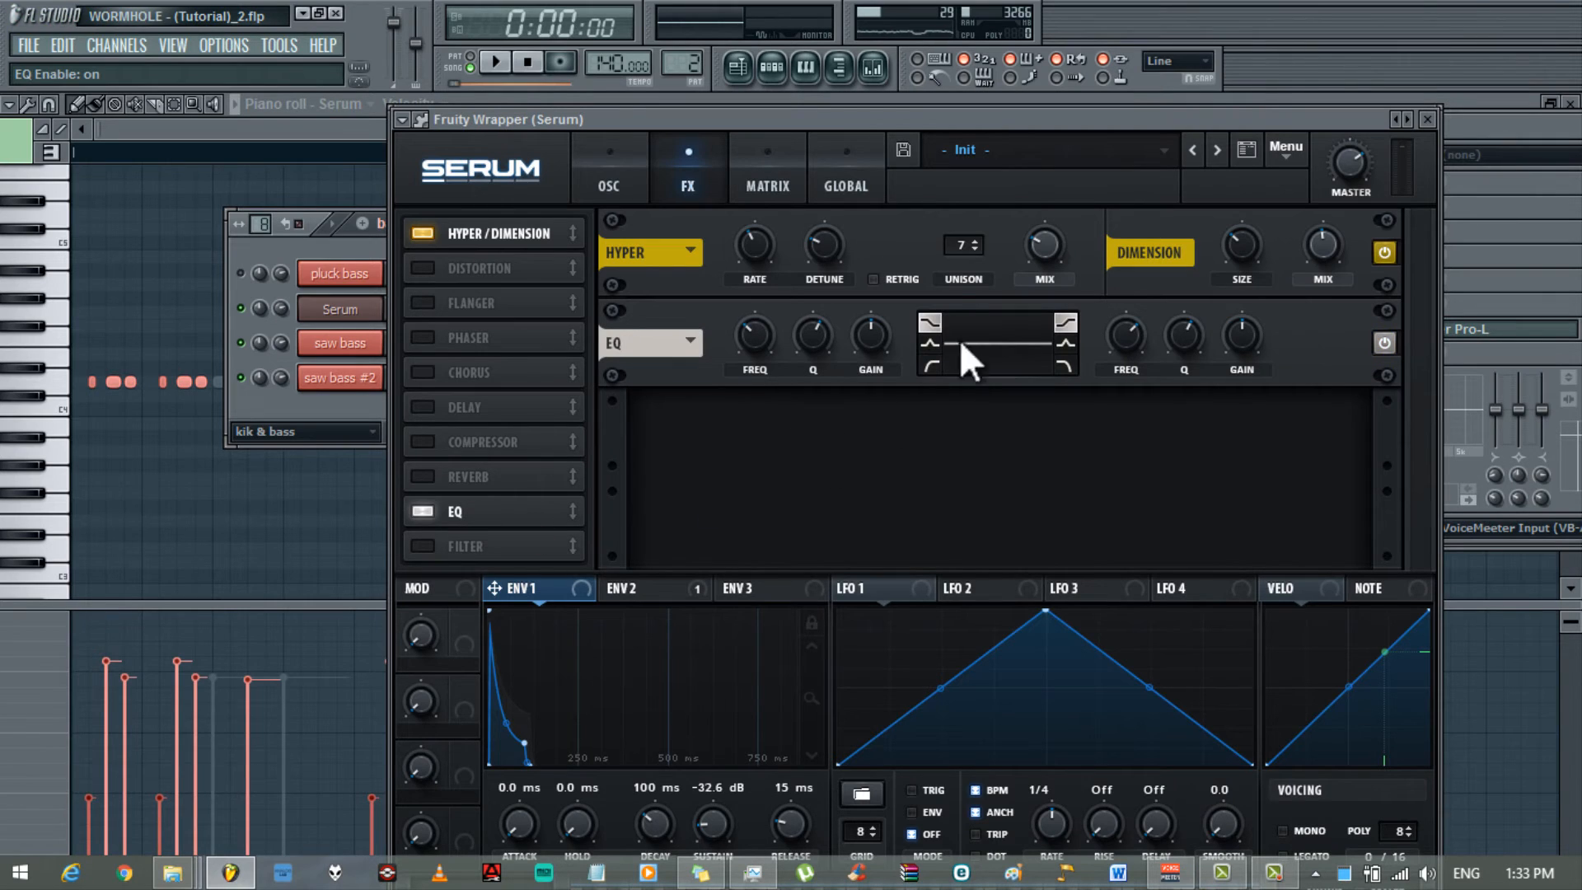
left_click_drag(1267, 338, 1226, 530)
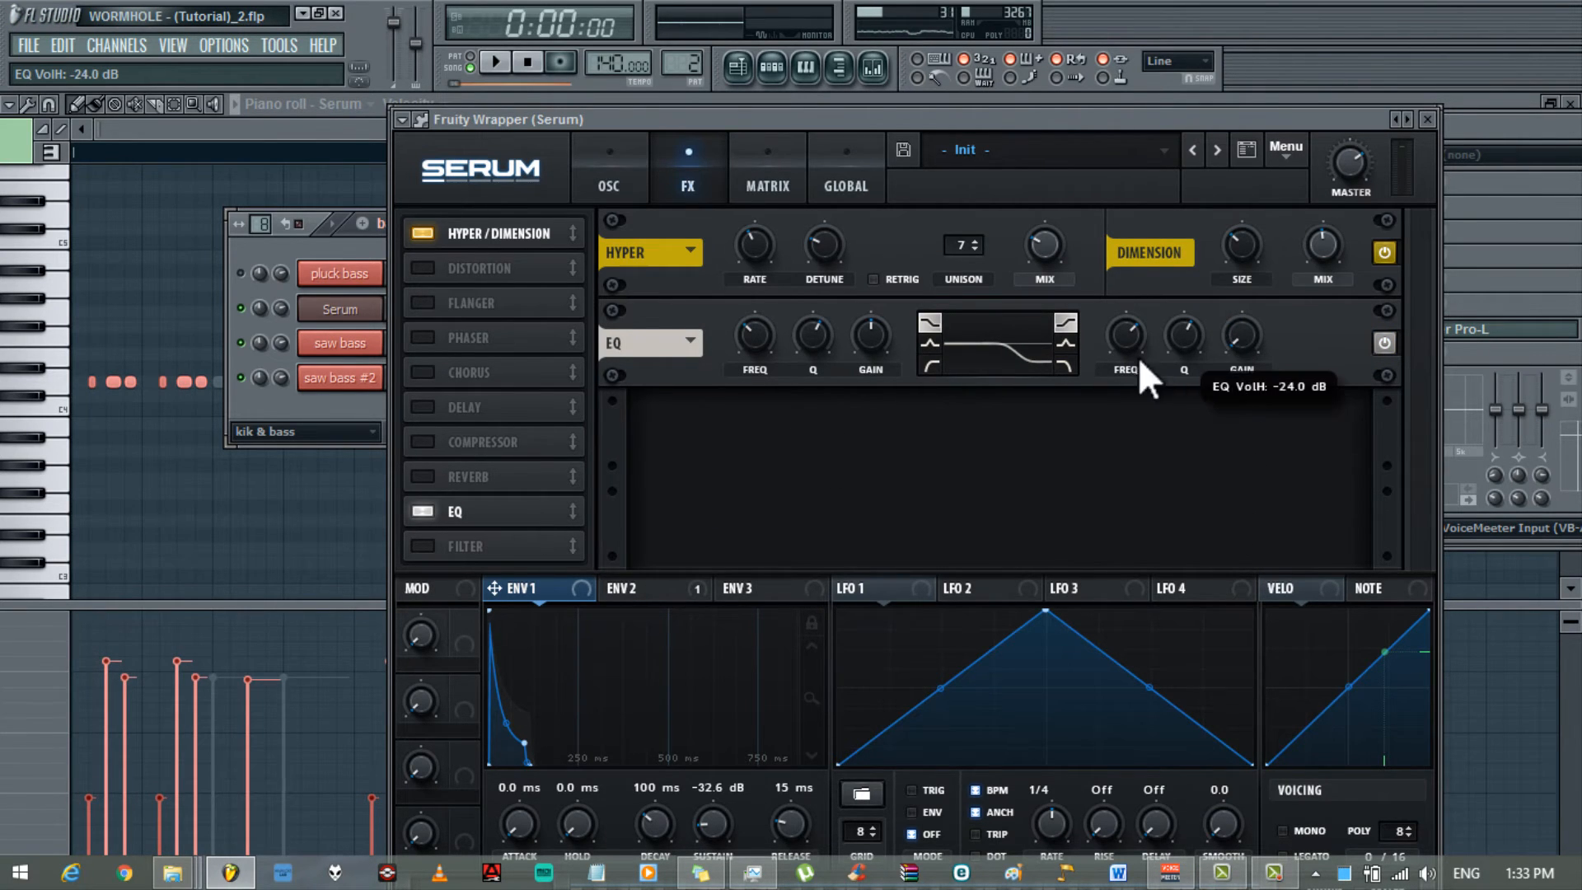
key("space")
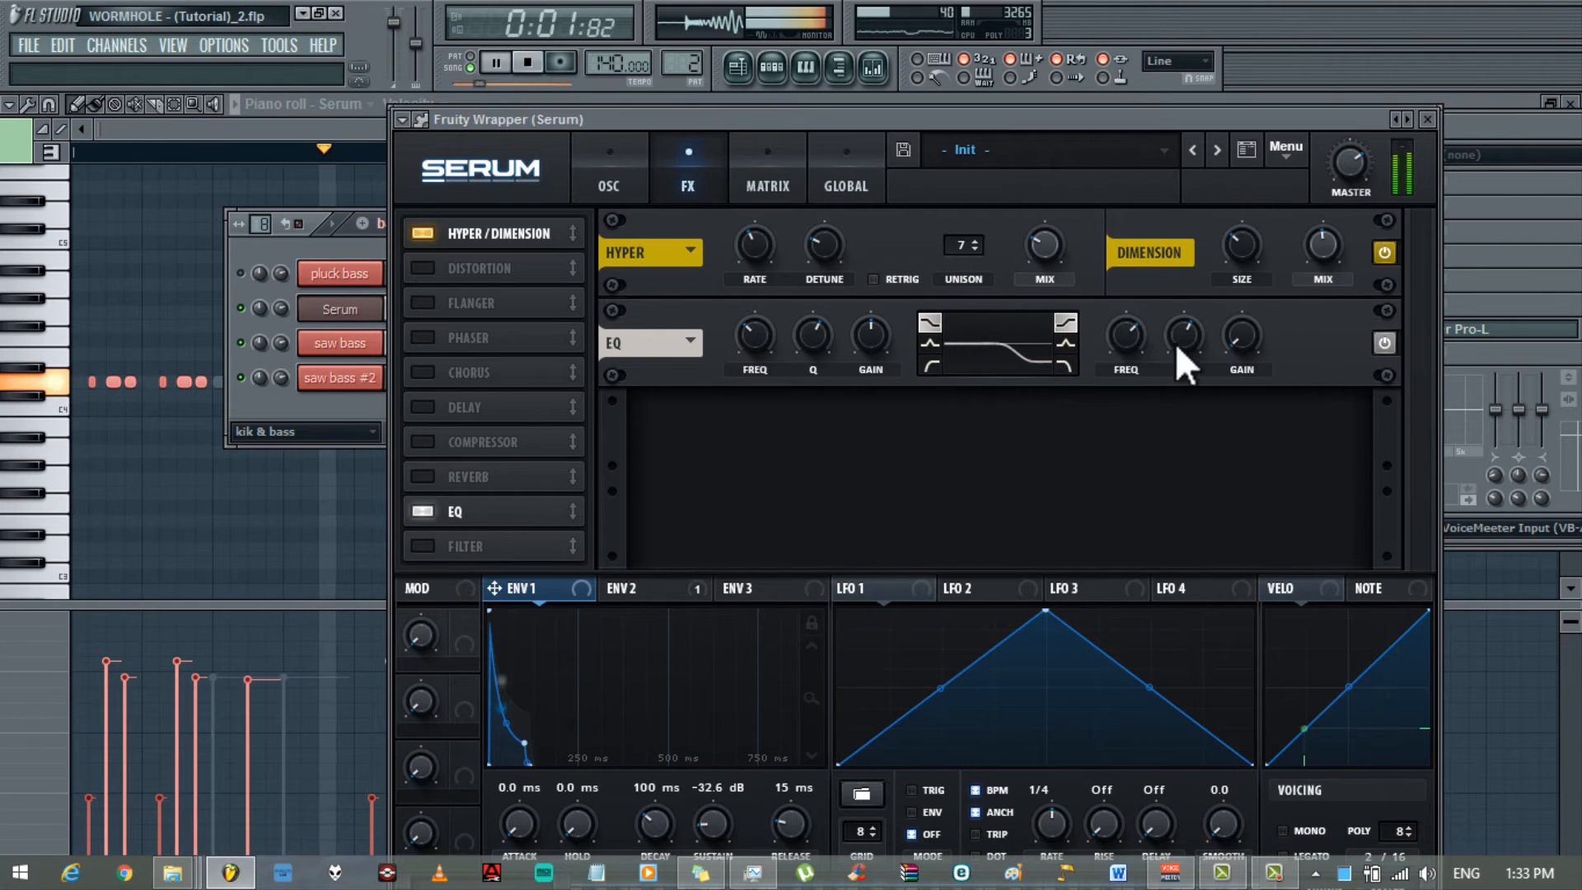
- Switch the EQ's high band to a low-pass filter with Q at 44% and frequency at 514 Hz
left_click(1068, 364)
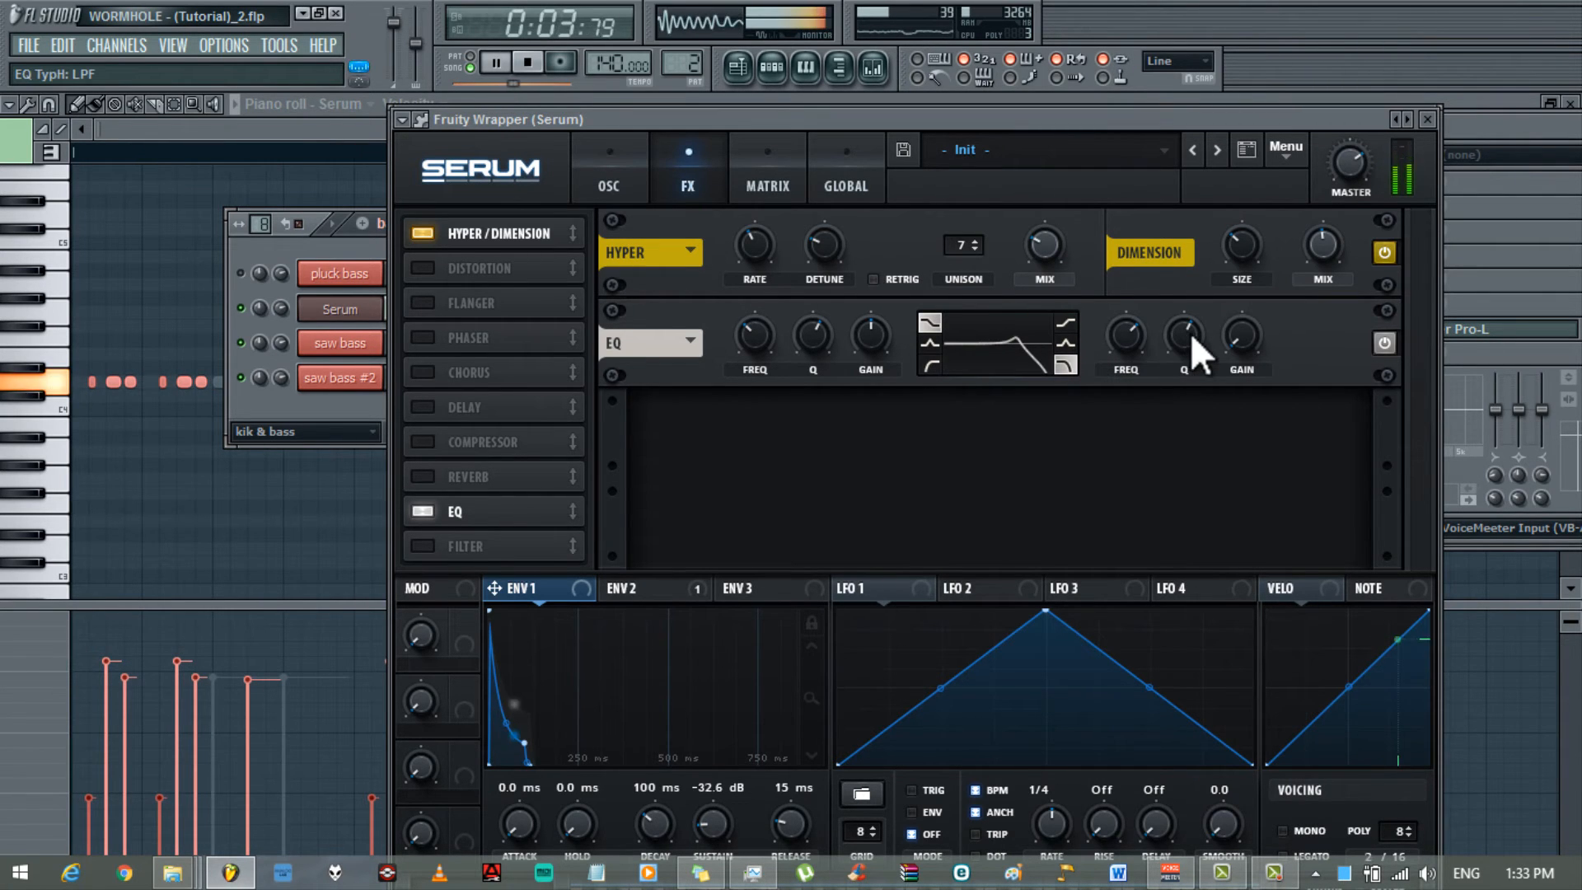
left_click_drag(1190, 333, 1188, 388)
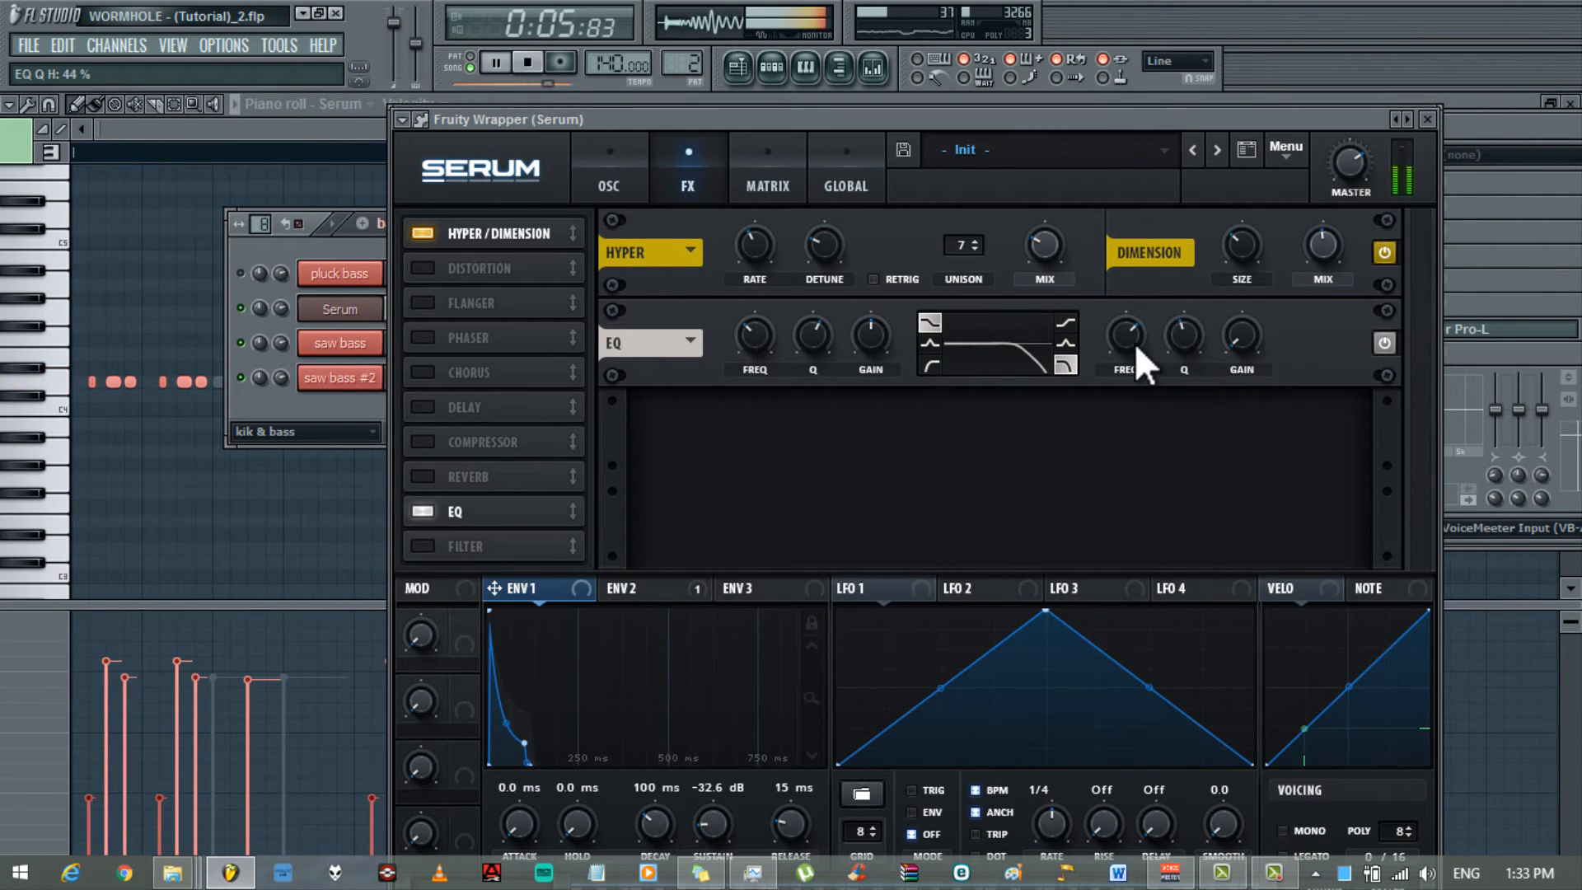
left_click_drag(1134, 343, 1139, 399)
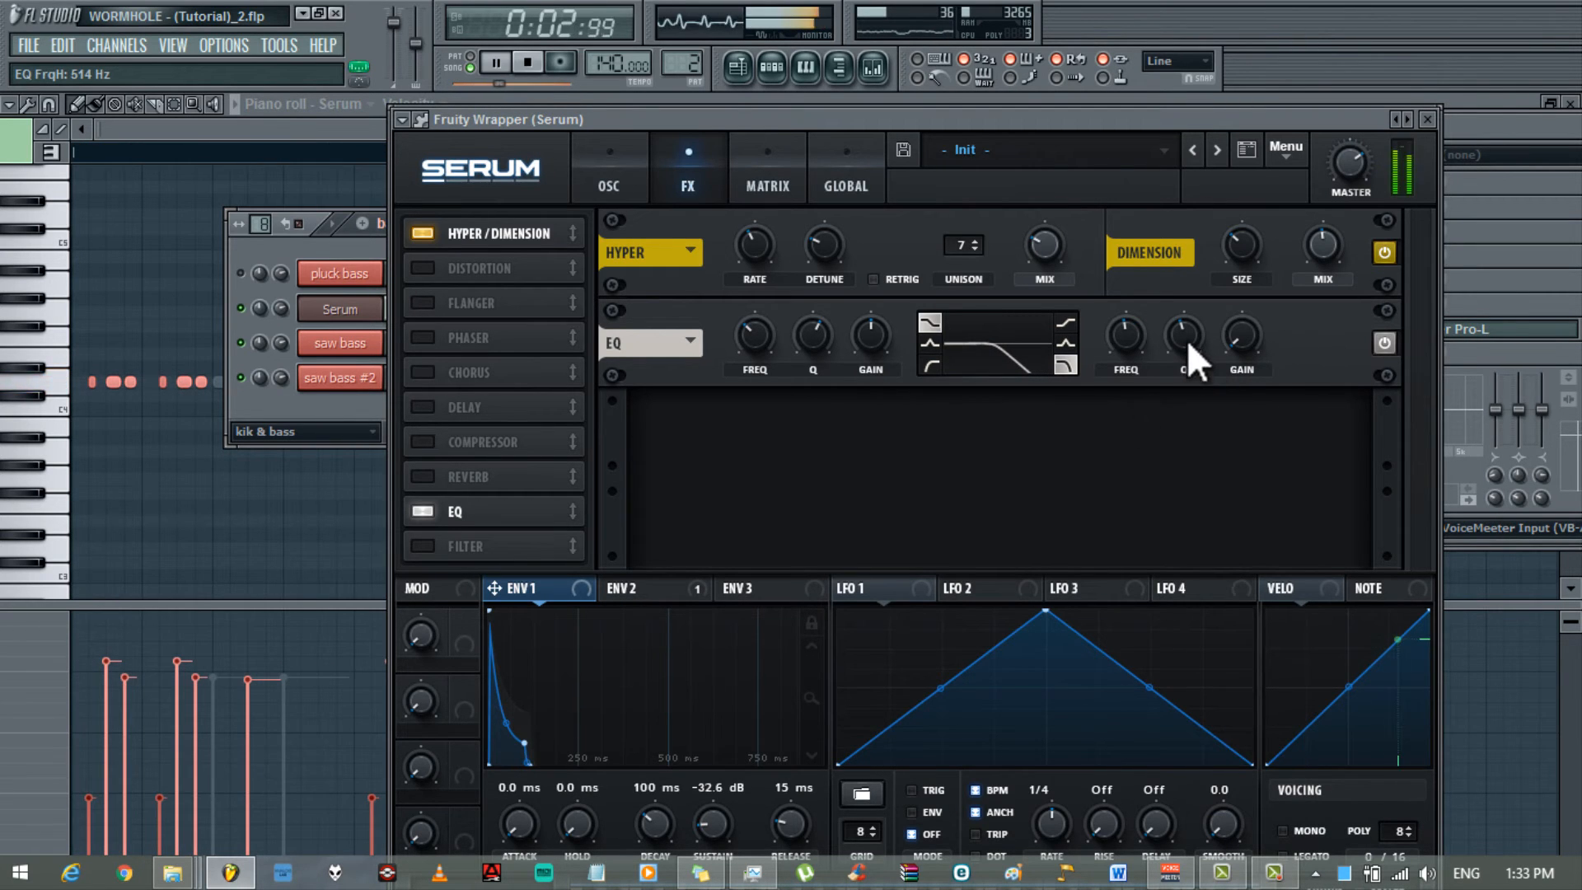
mouse_move(1187, 339)
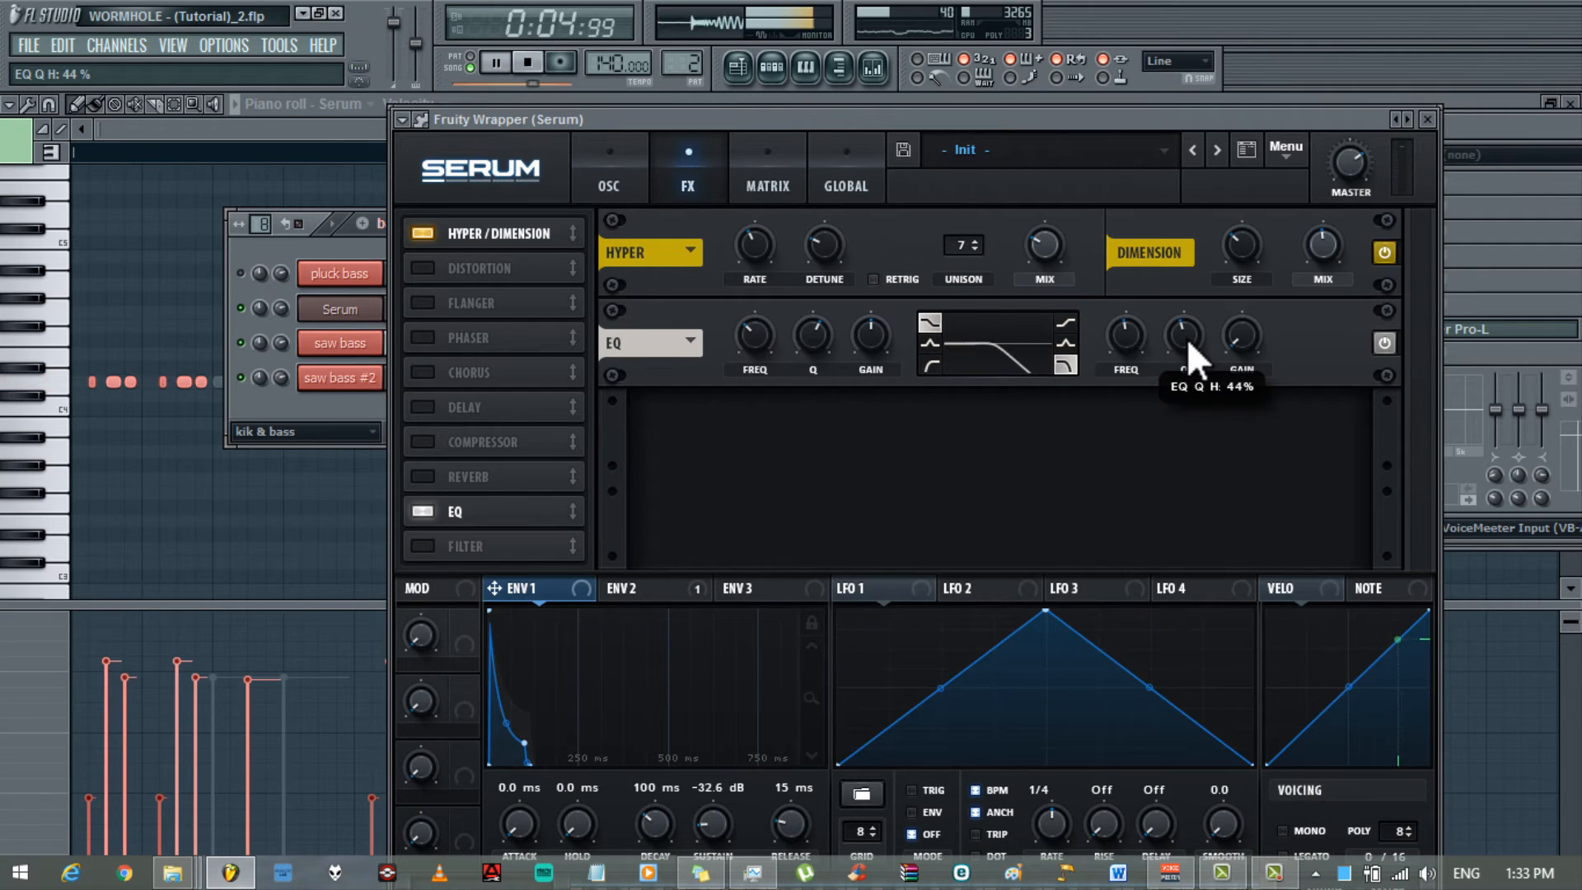
- Boost the EQ's low band gain to 4.2 dB and turn down Serum's master volume
left_click_drag(886, 340, 883, 324)
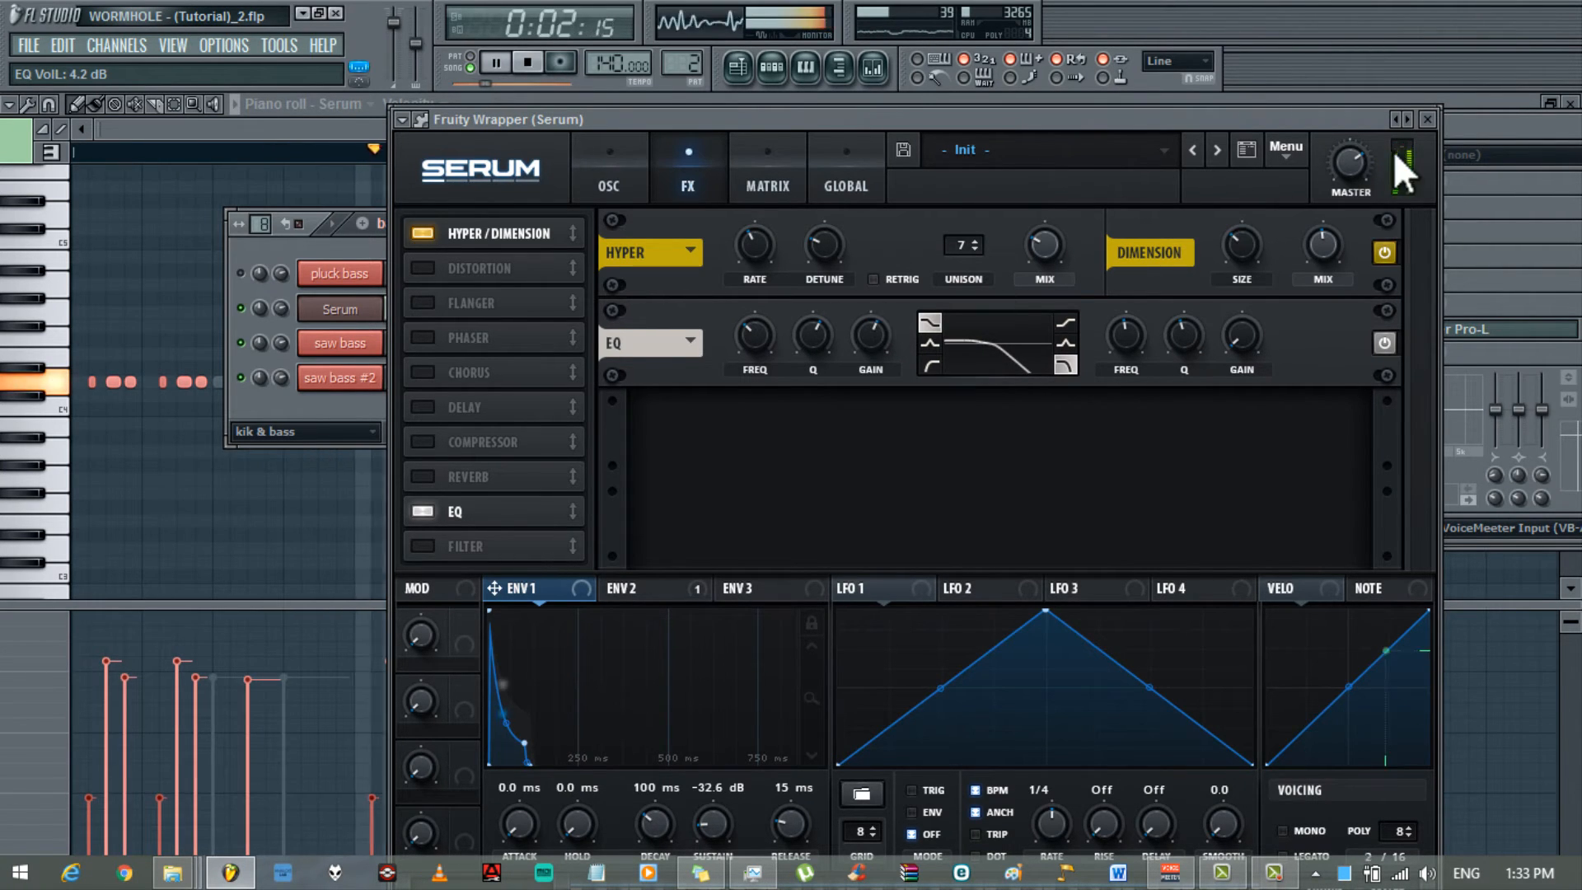
left_click(1358, 172)
left_click_drag(1355, 190, 1235, 185)
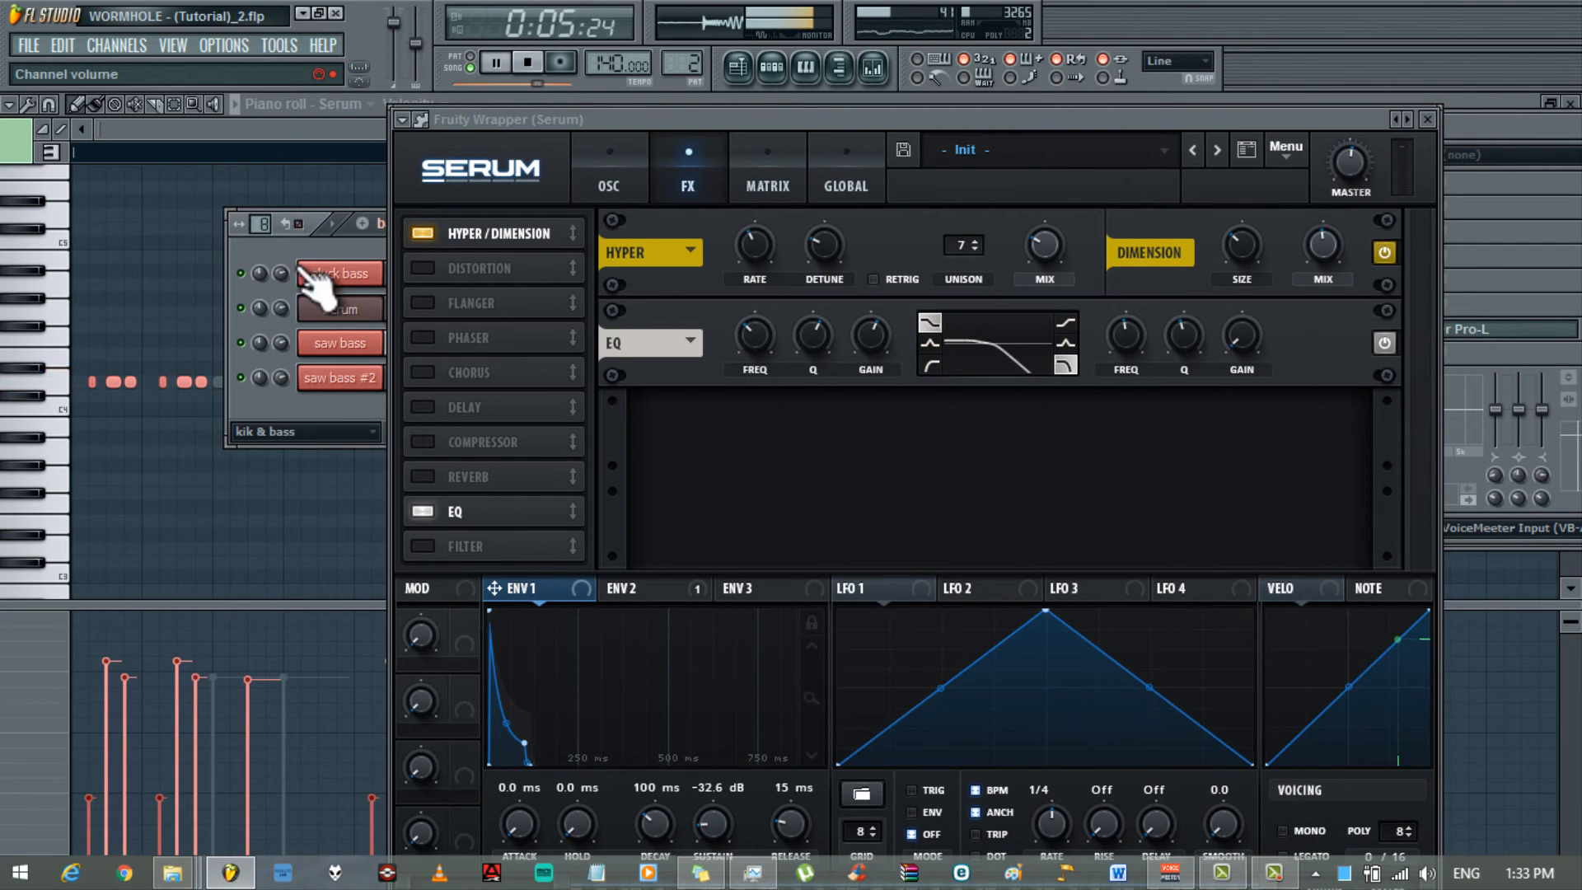
- Toggle the saw bass #2 and Serum channels during playback to compare the layered basses, and stop playback
left_click(242, 378)
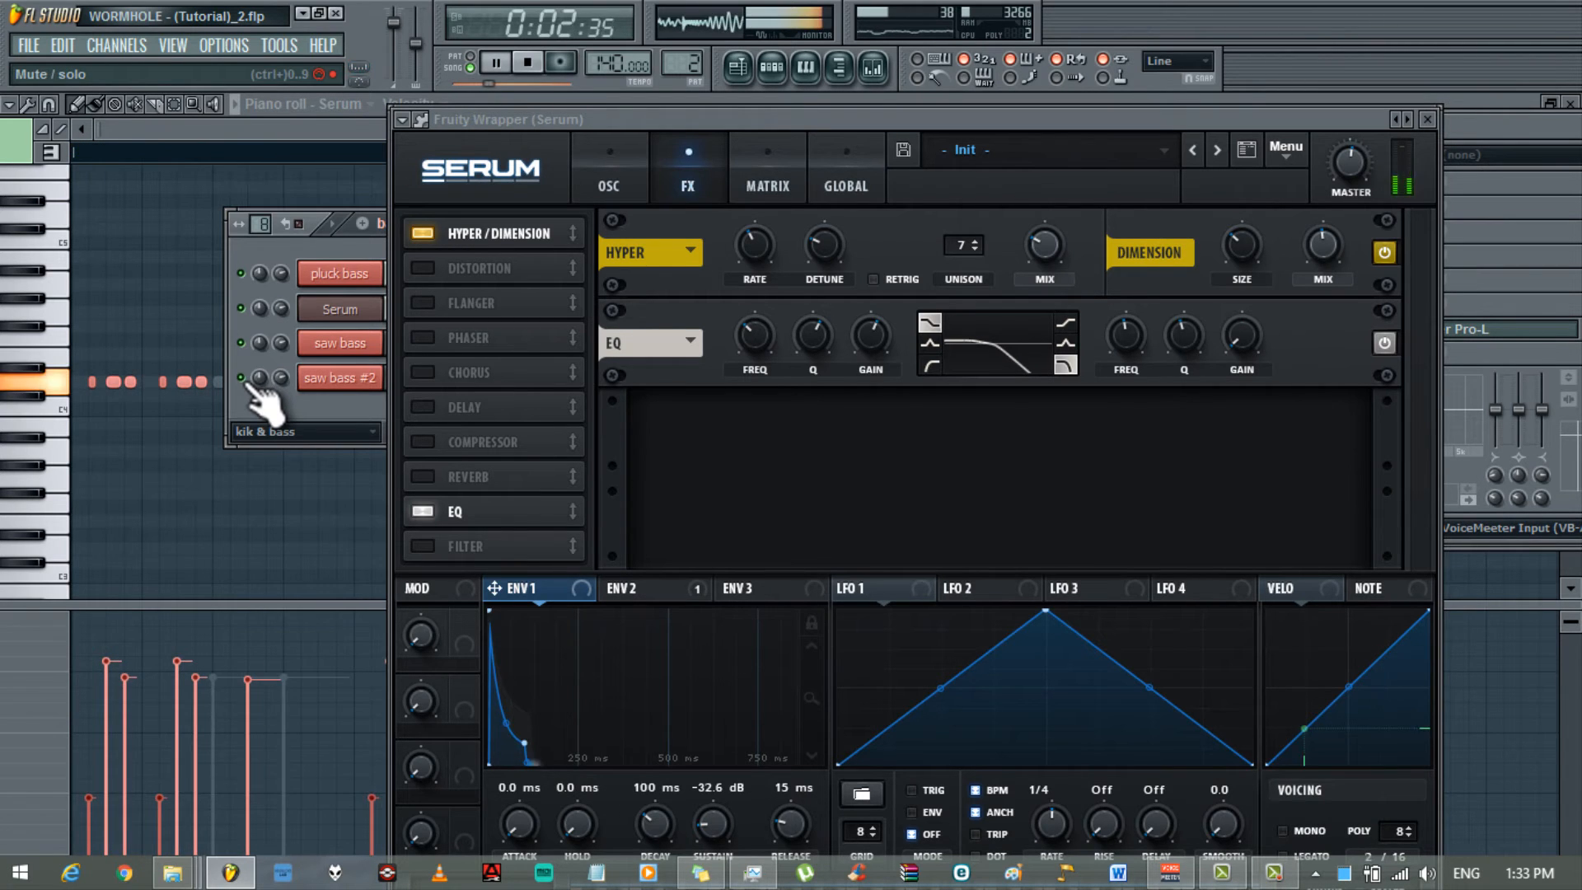
left_click(241, 308)
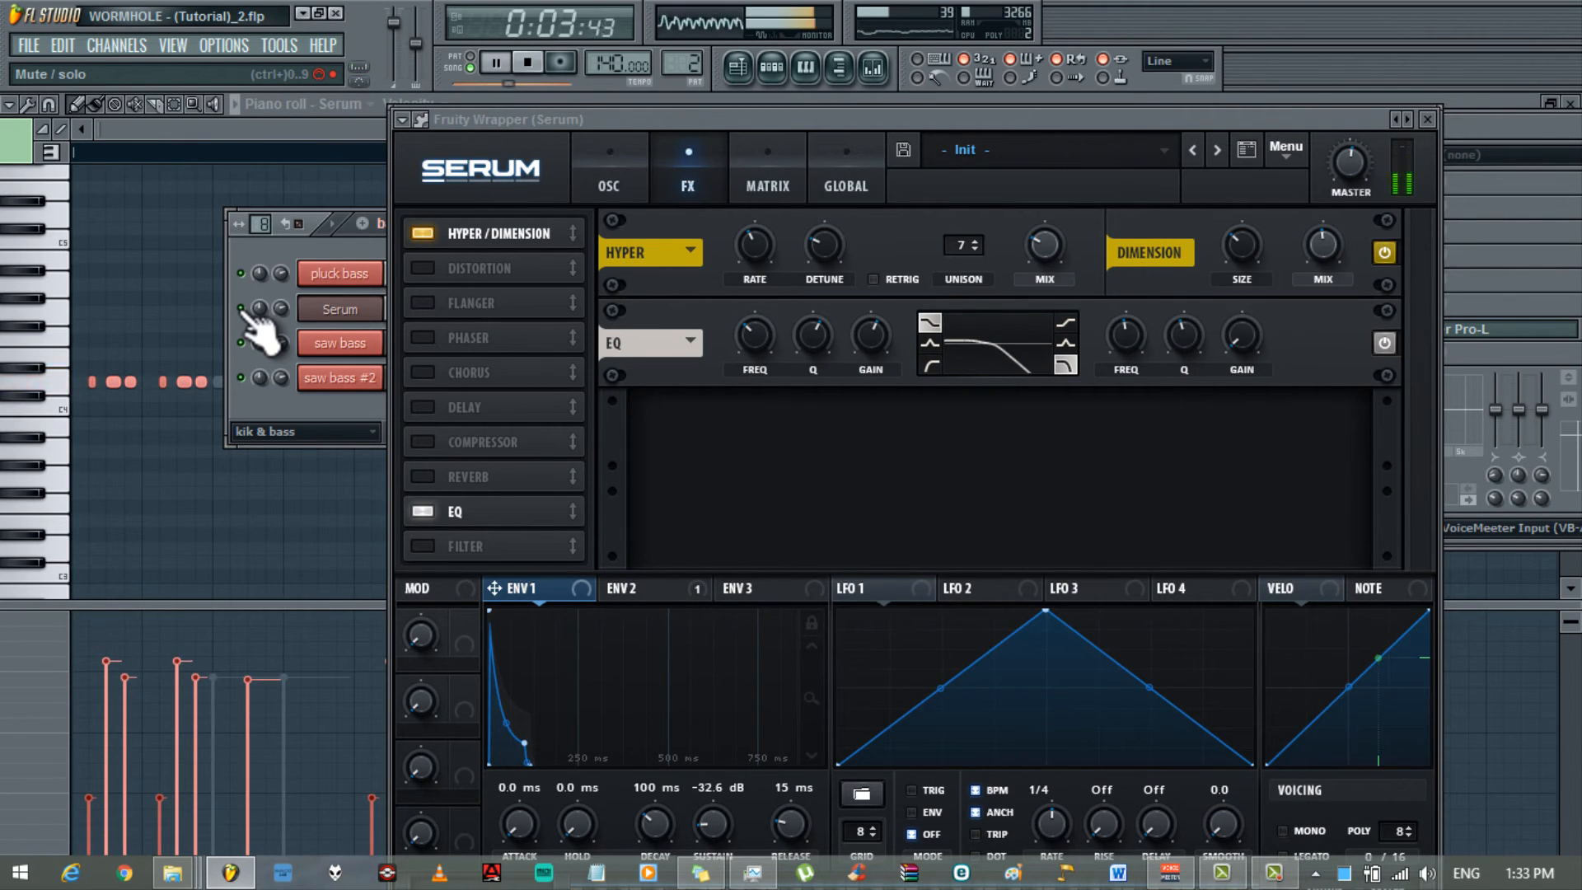
key("space")
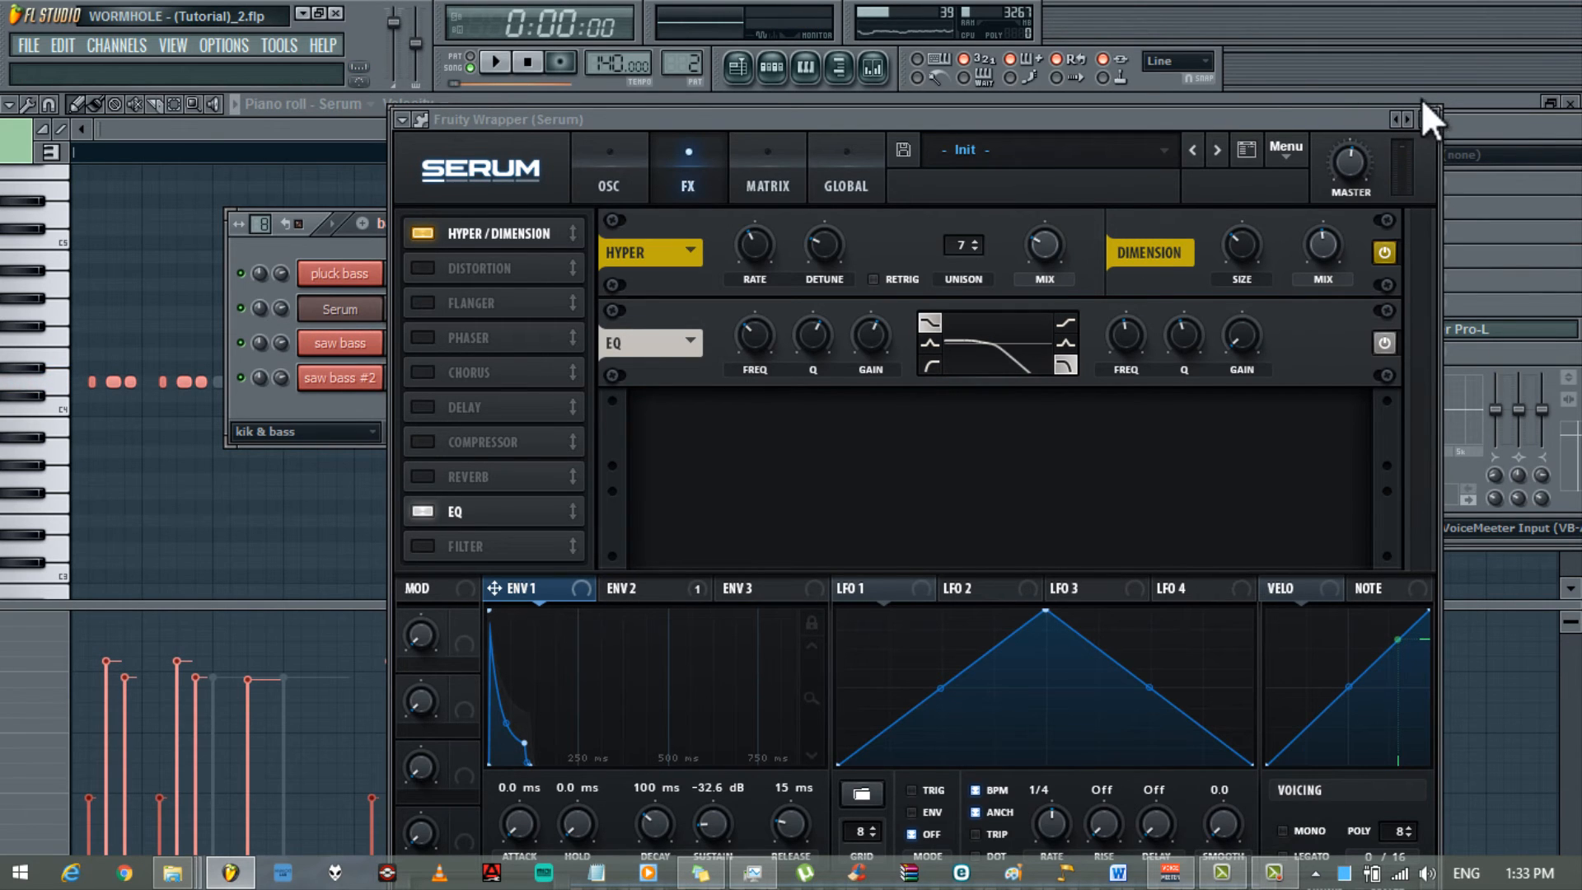
- Close Serum and rename its channel "Sub bass", giving it the same red color as the other basses
left_click(1430, 121)
right_click(368, 313)
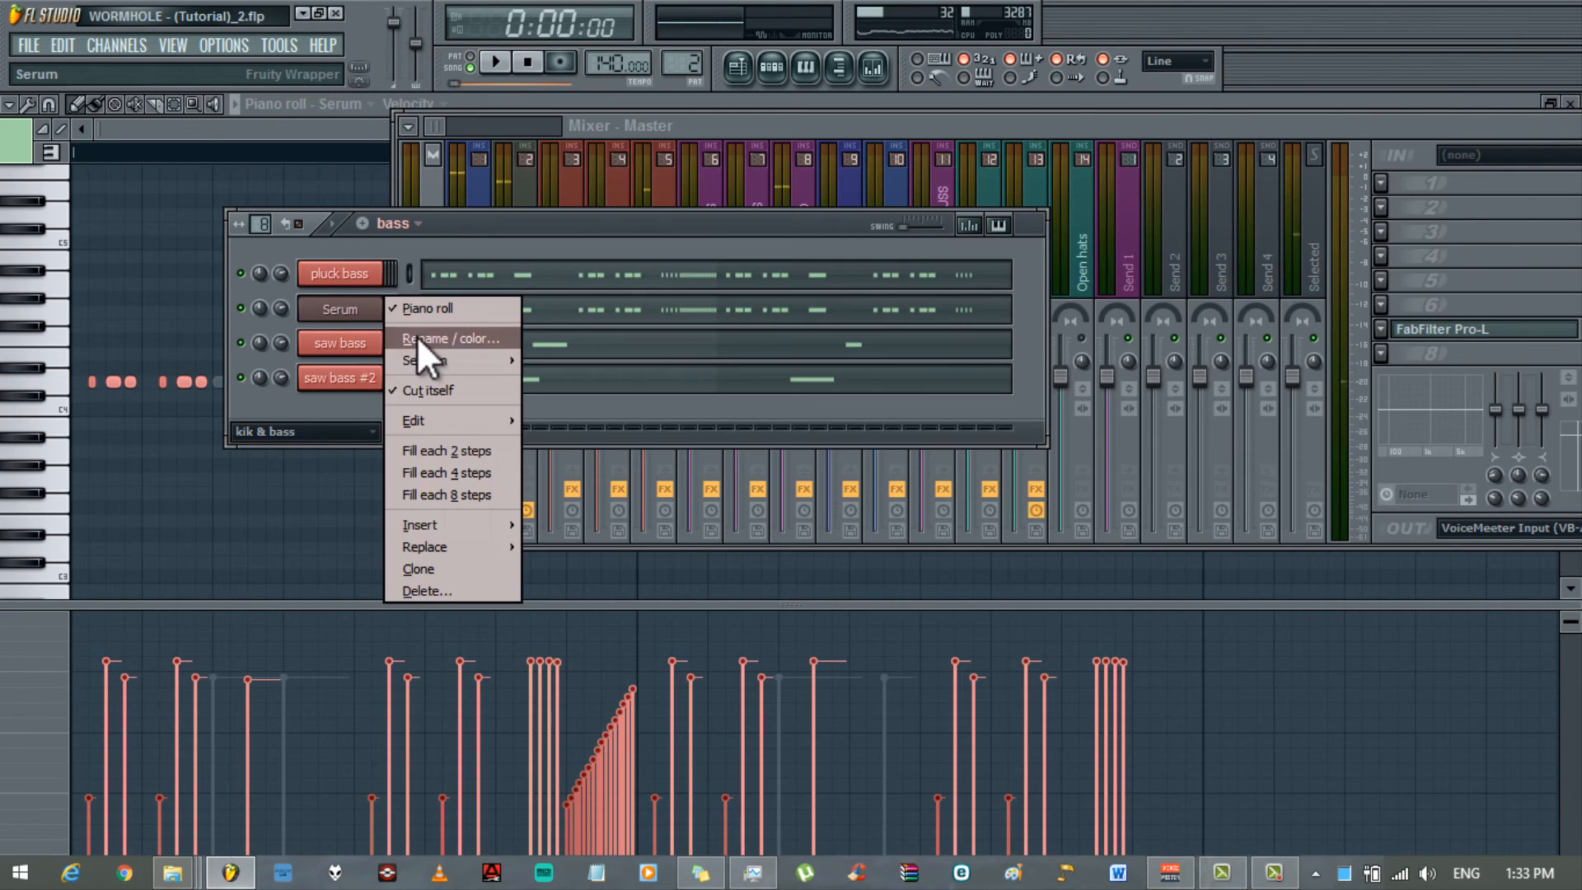
left_click(420, 338)
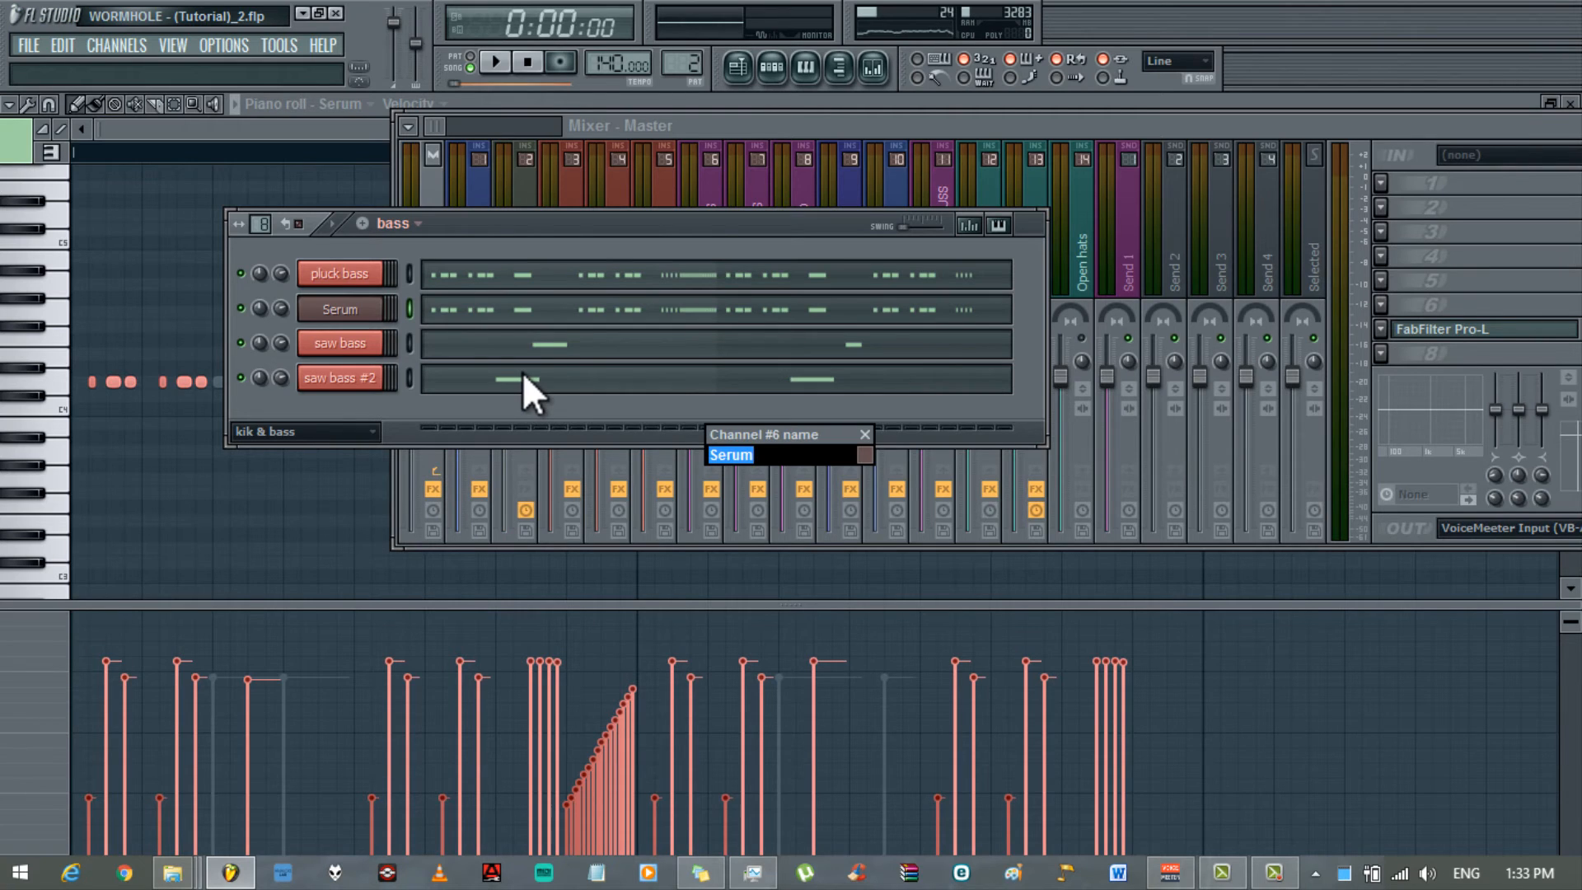
type("Sub bass")
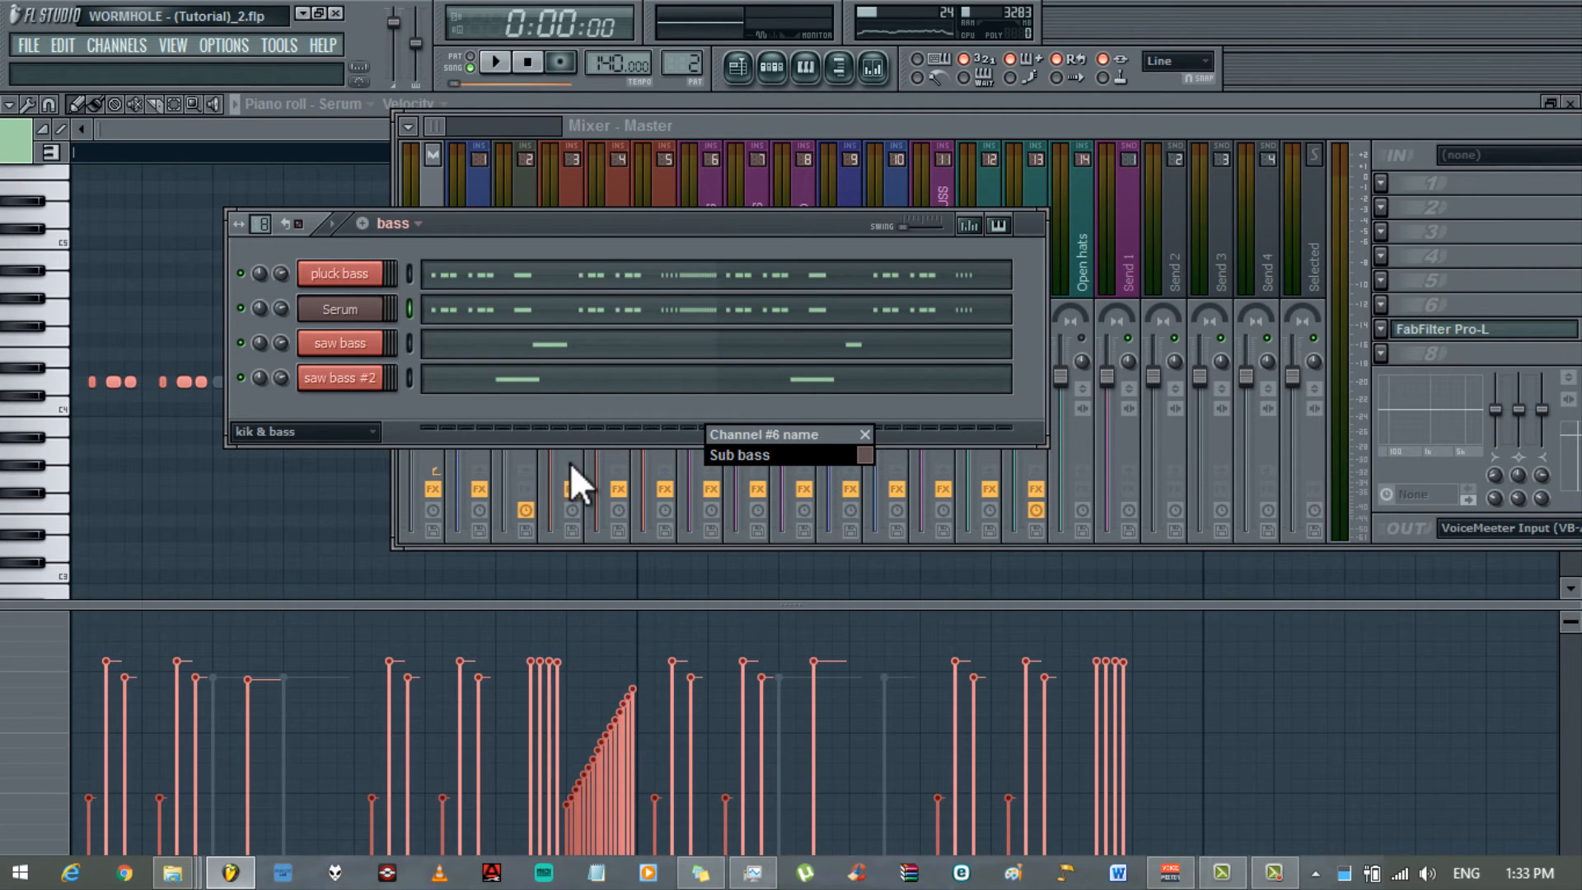
left_click(864, 453)
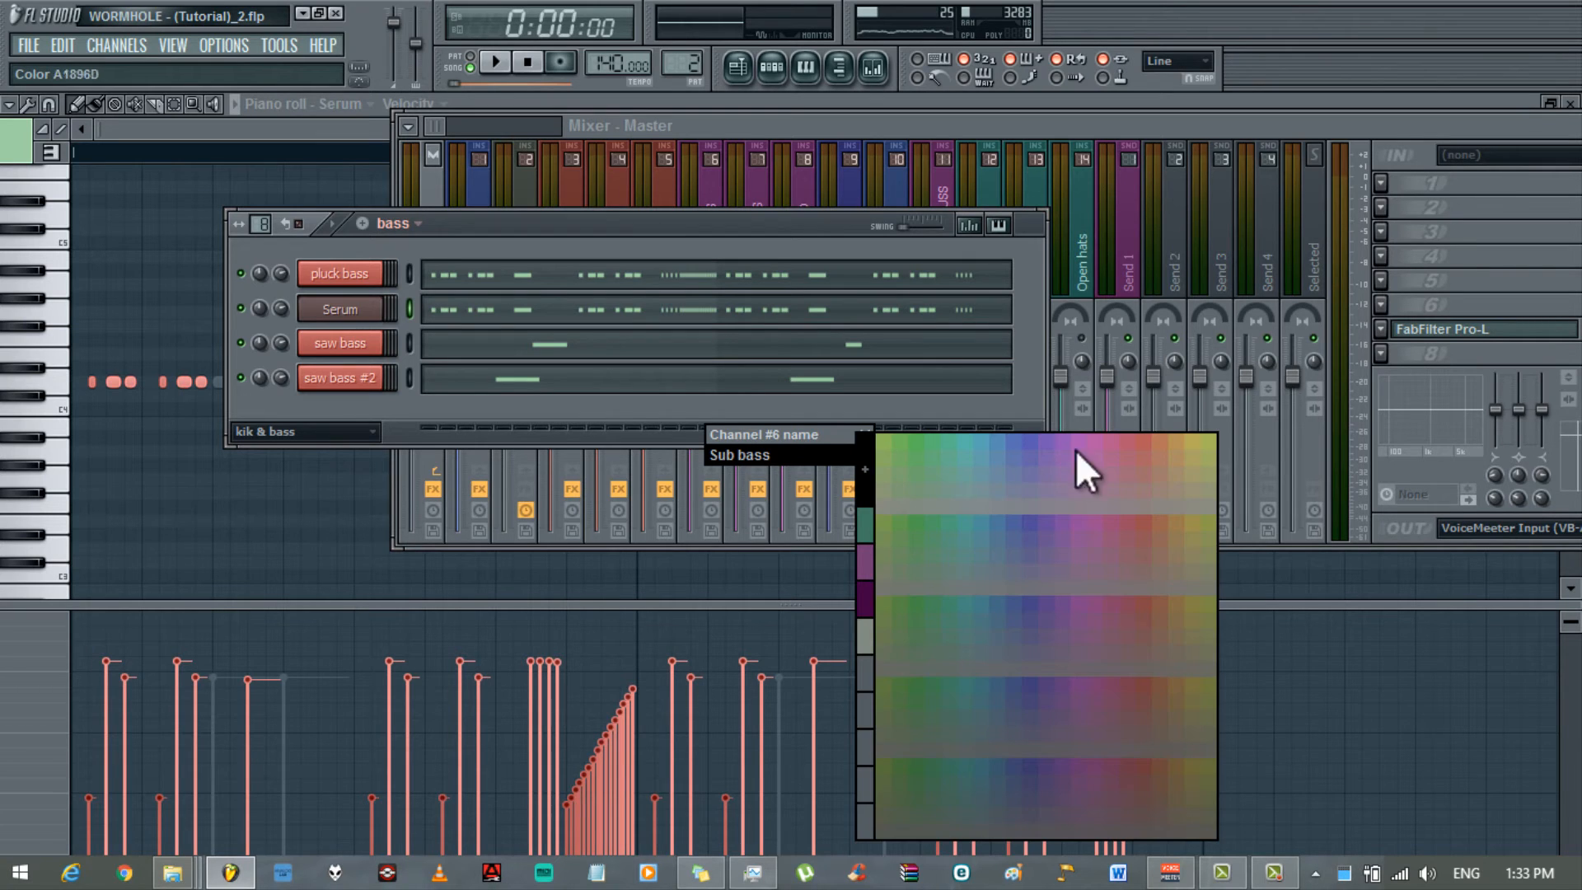
left_click(1149, 443)
key("Return")
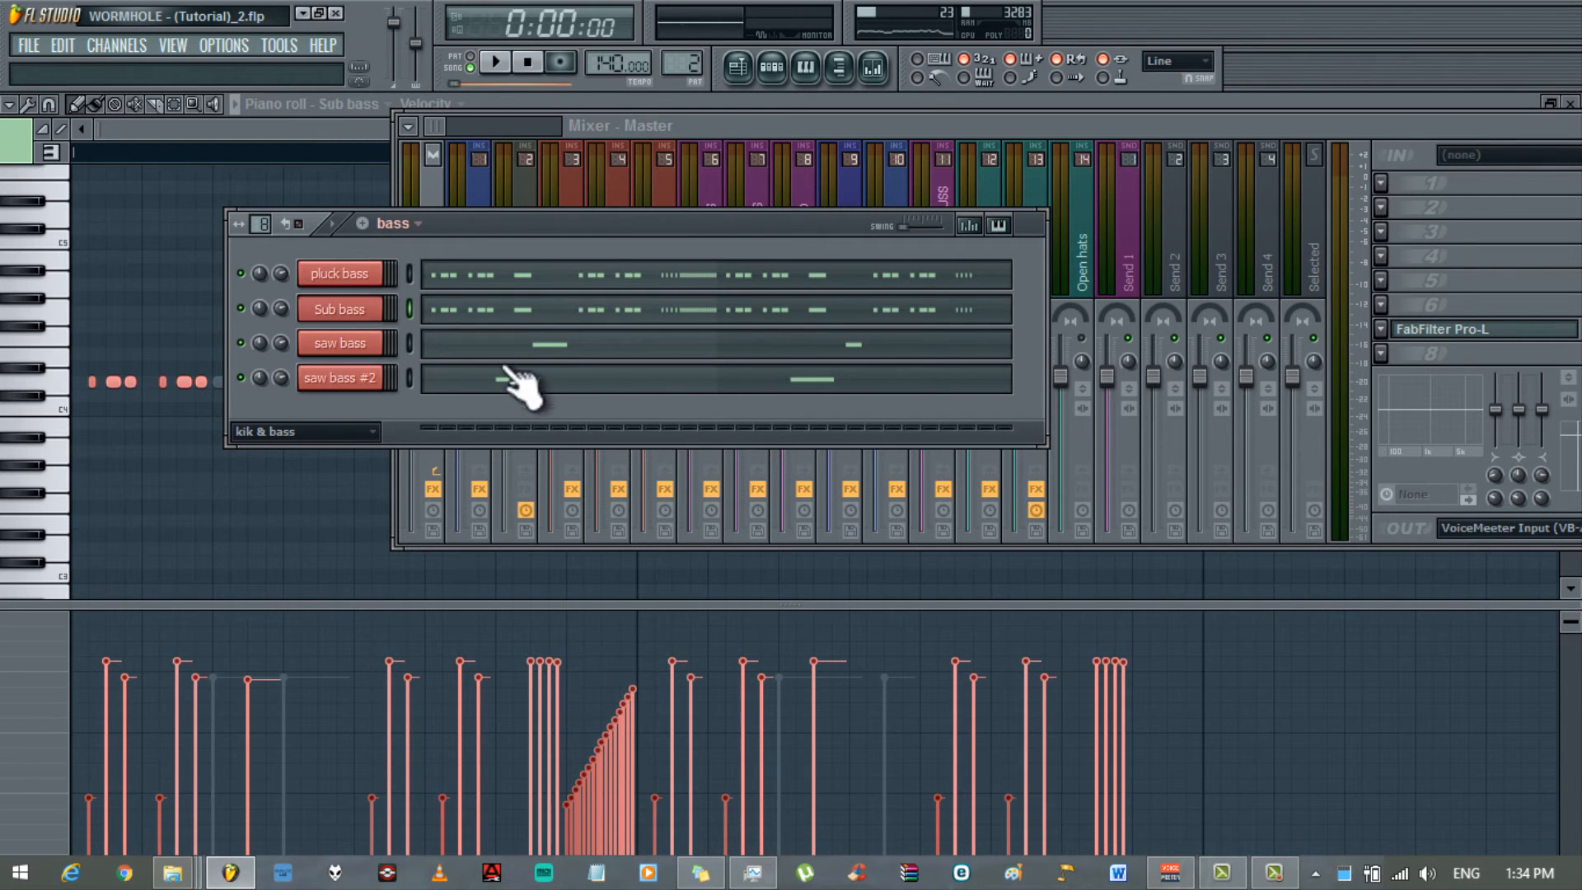
- Assign the Sub bass channel to a free mixer track
left_click(363, 318)
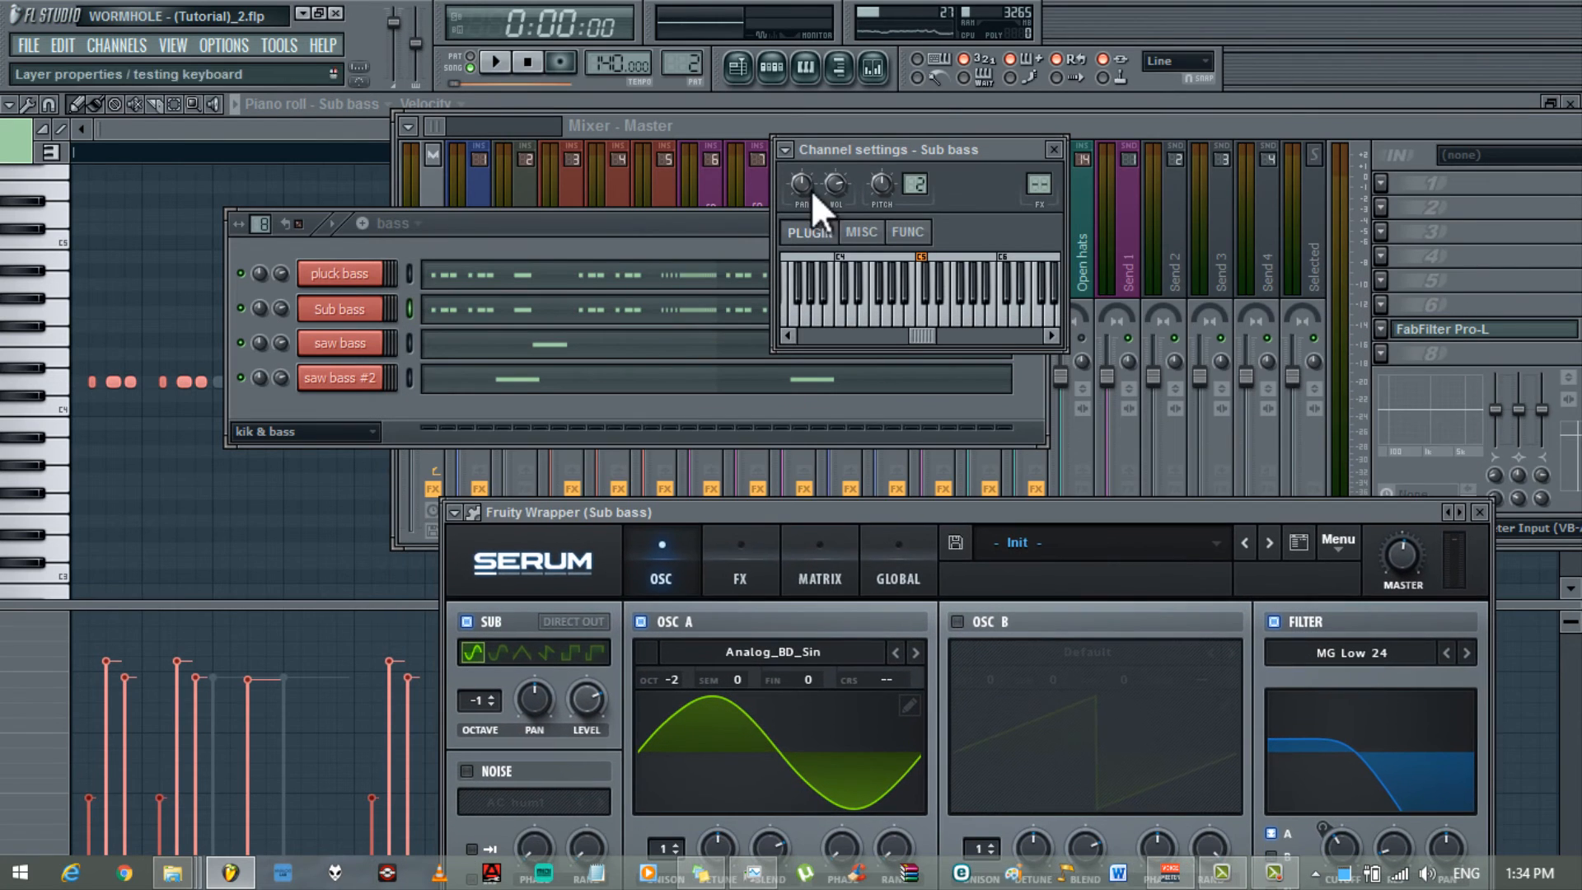
left_click(785, 150)
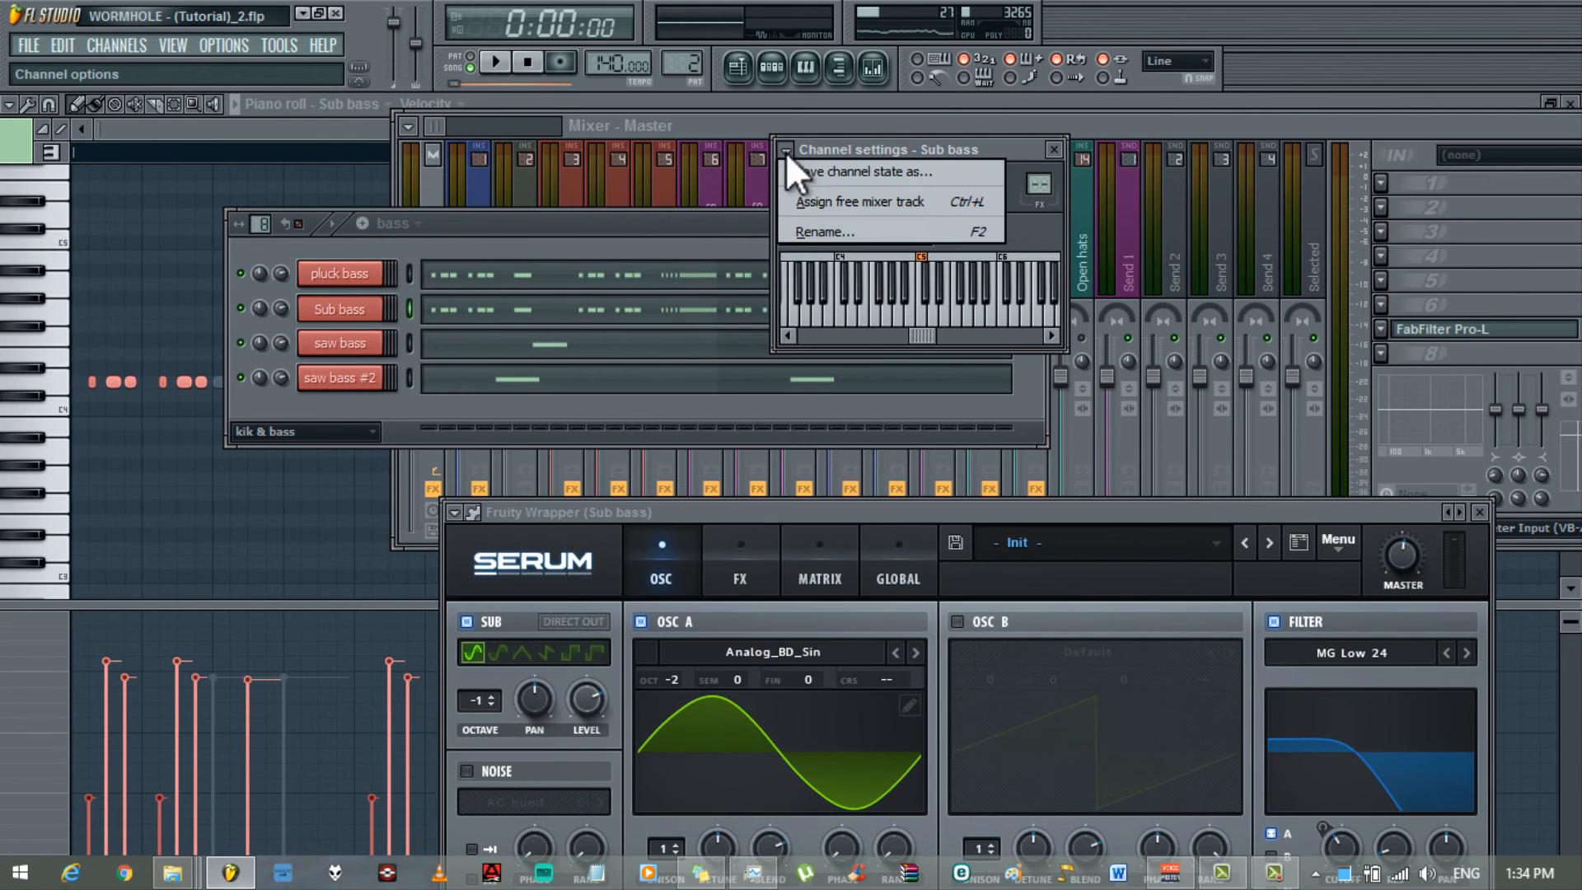
left_click(810, 199)
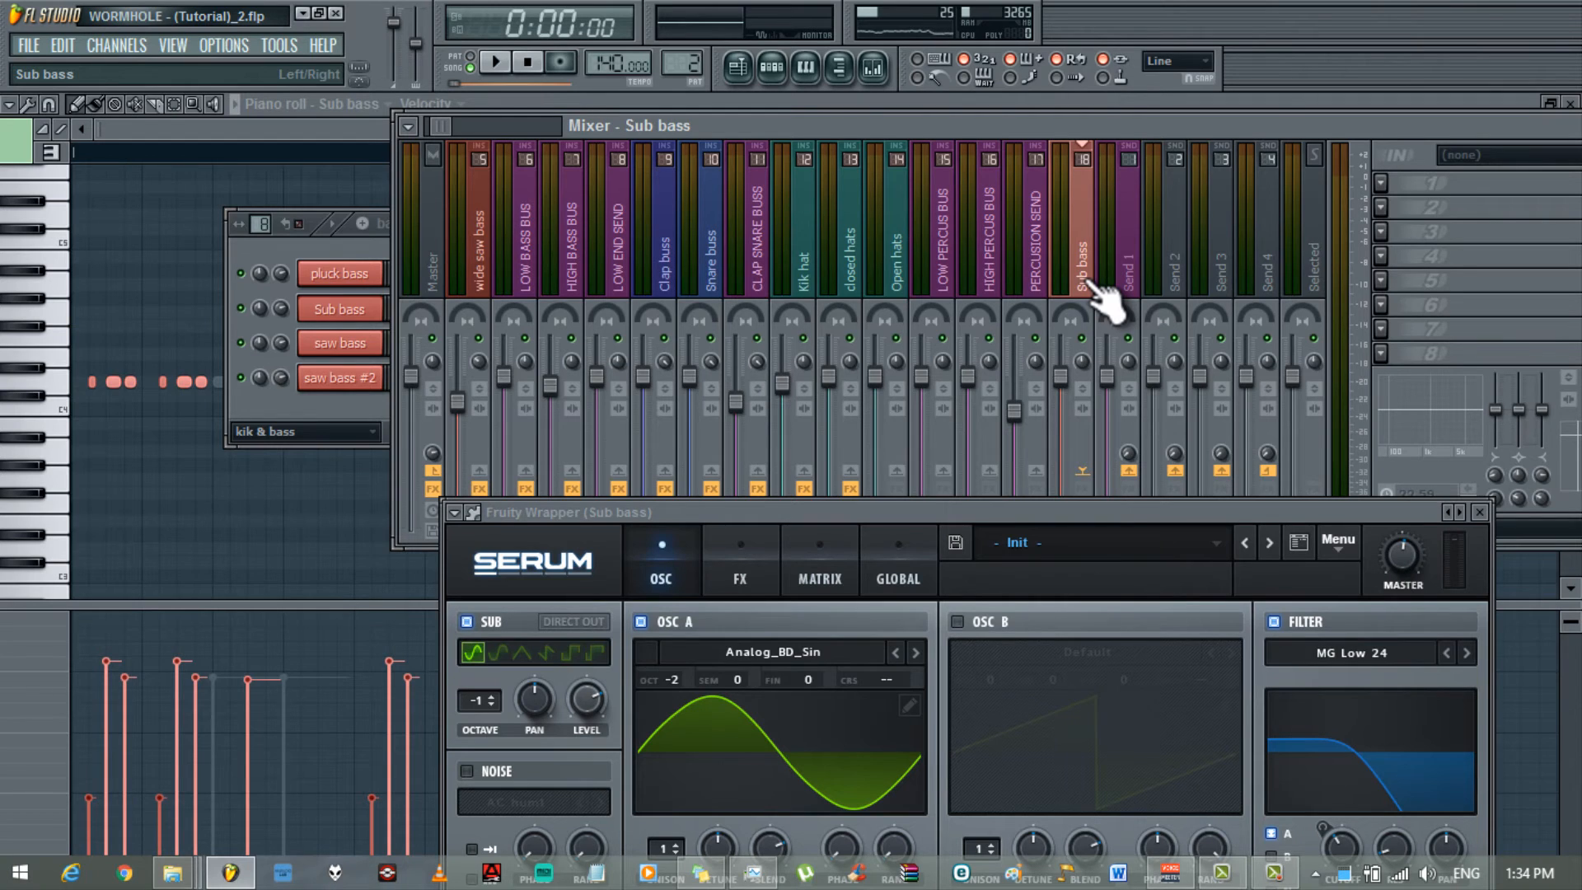
- Move the Sub bass mixer track to insert 4, between the pluck bass and saw bass tracks
key("alt+Left")
key("alt+Left")
key("alt+Left")
key("alt+Left")
key("alt+Left")
key("alt+Left")
key("alt+Left")
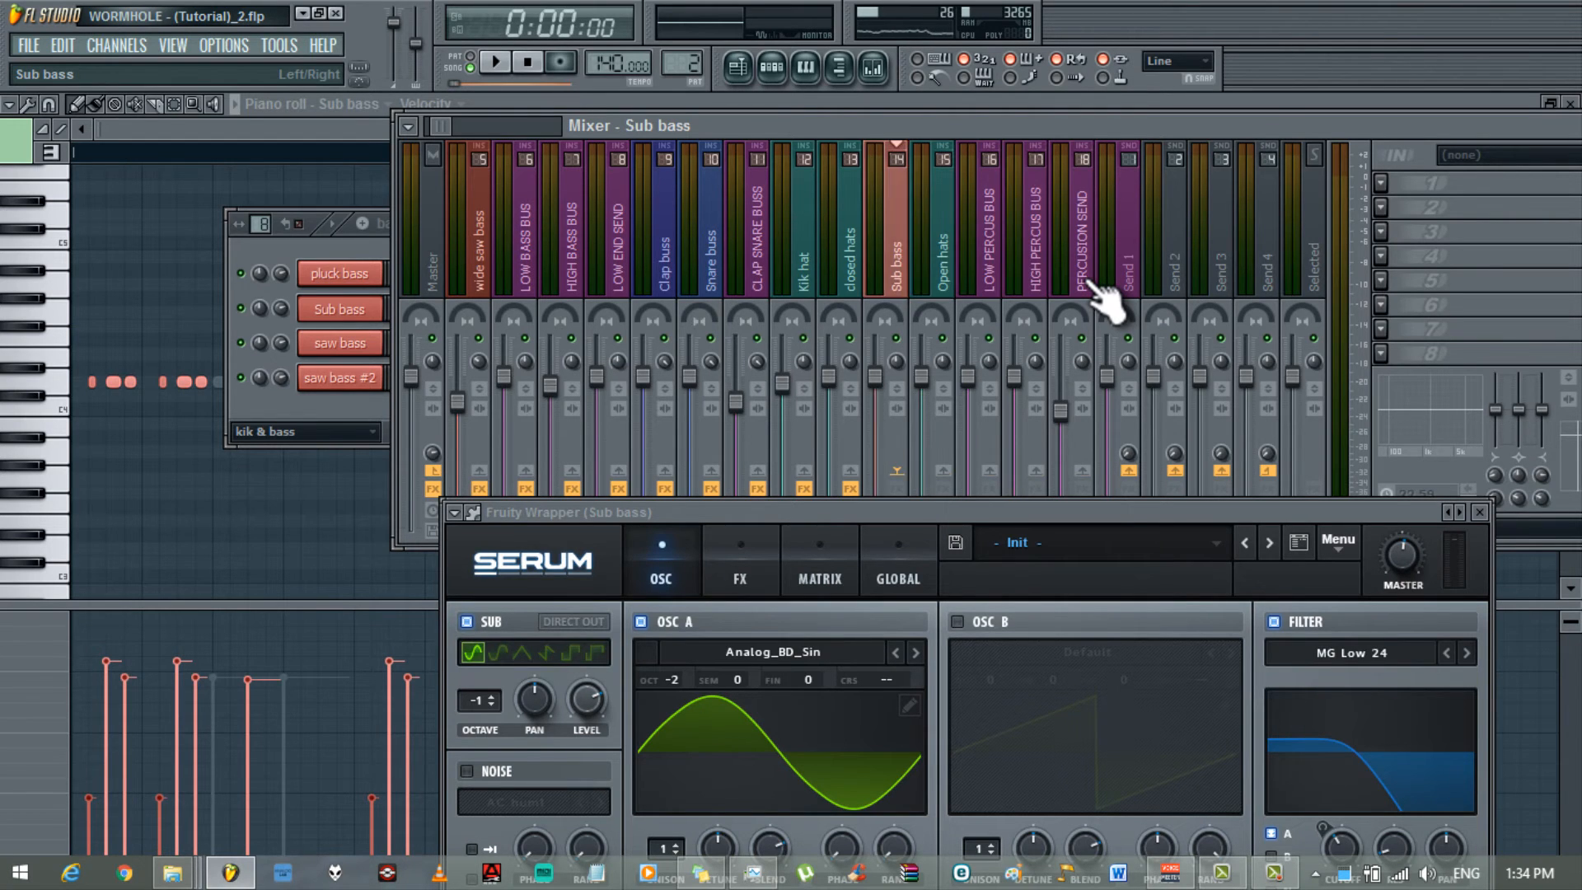
key("alt+Left")
key("alt+Left")
key("alt+Left")
key("alt+Left")
key("alt+Left")
key("alt+Left")
key("alt+Left")
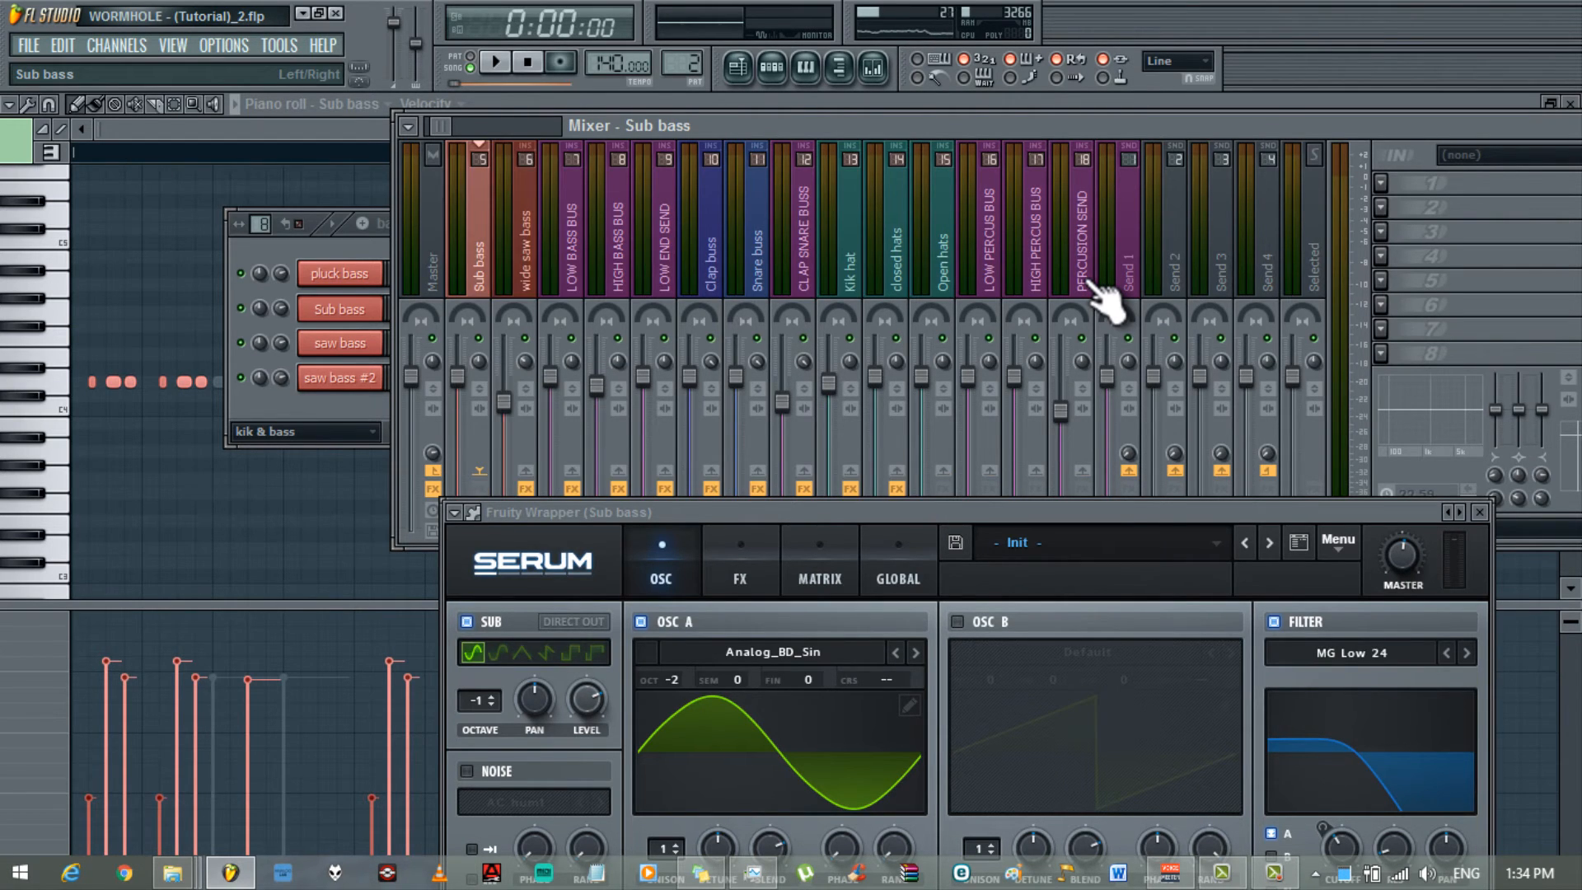
key("alt+Left")
key("alt+Right")
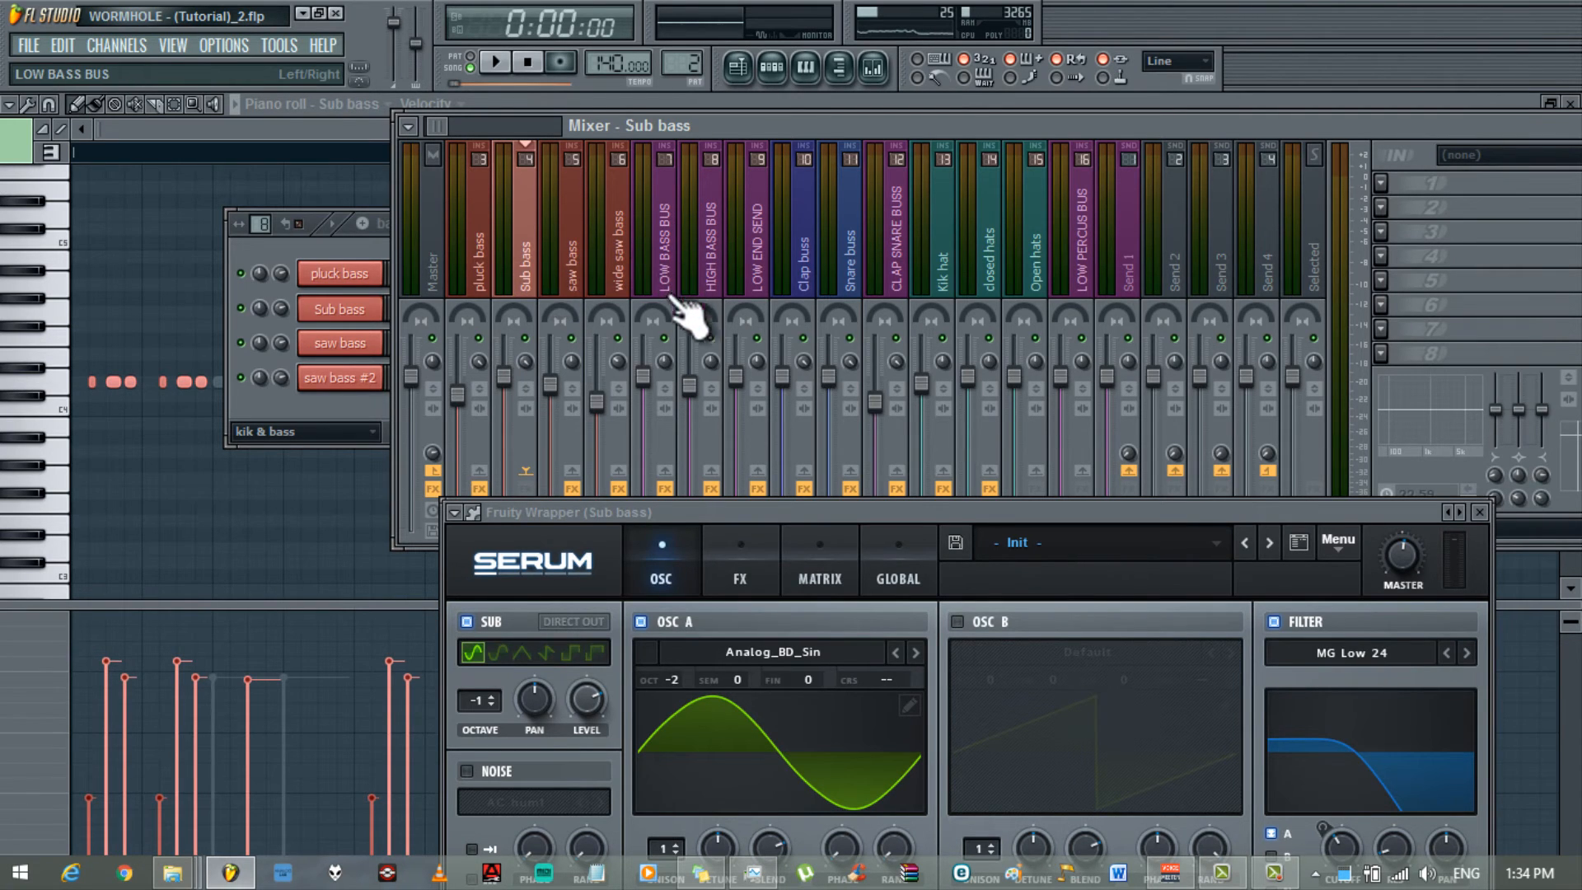
- Route the Sub bass mixer track only to LOW BASS BUS and select that bus
right_click(674, 470)
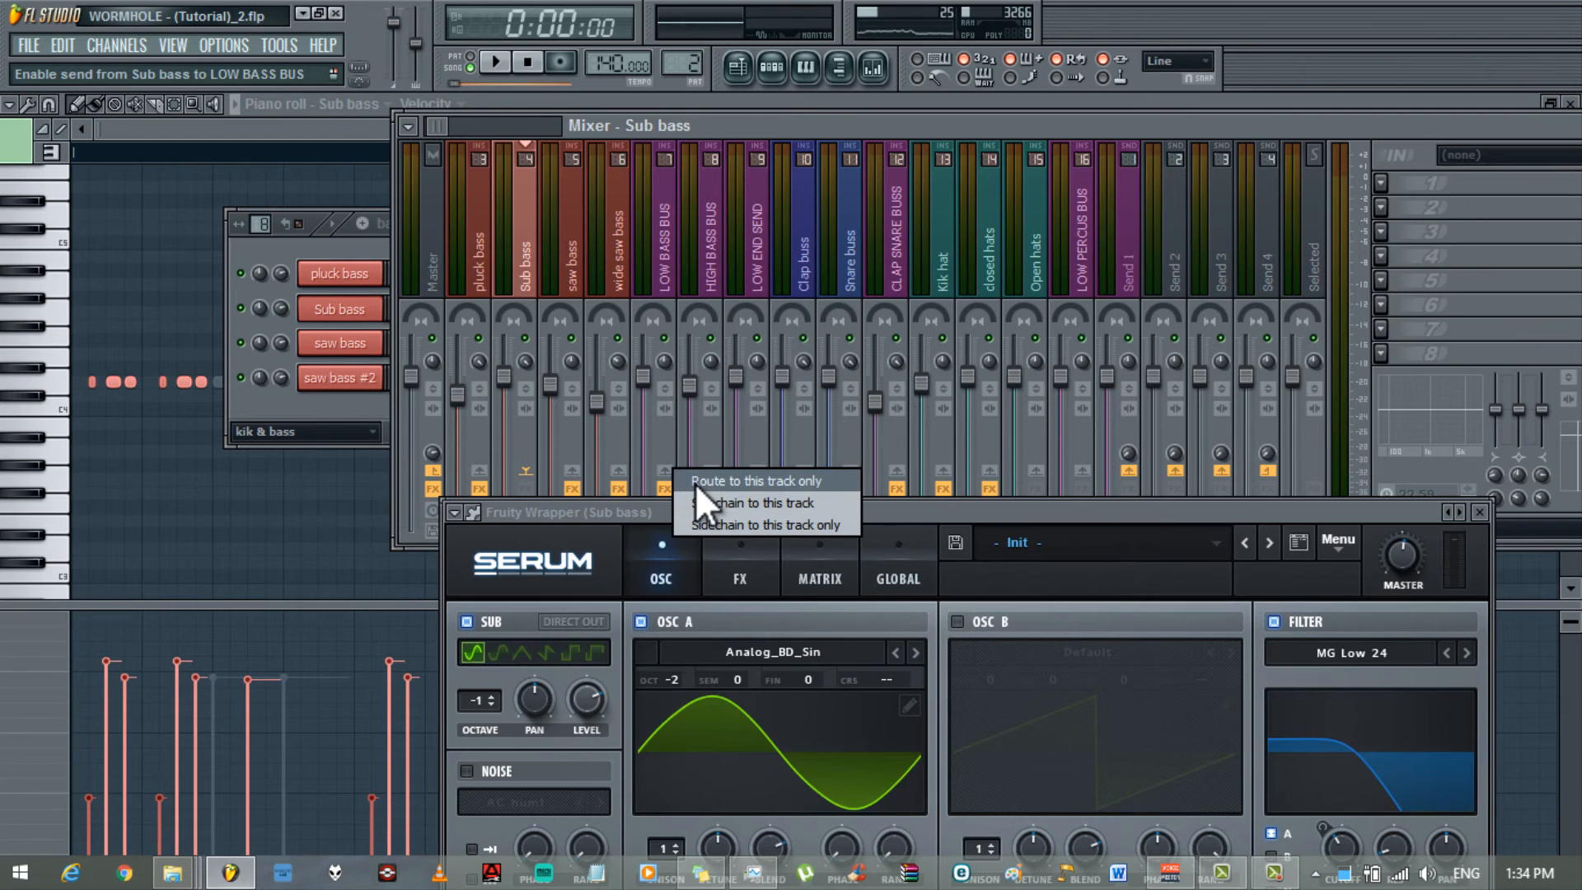
left_click(695, 482)
left_click(695, 301)
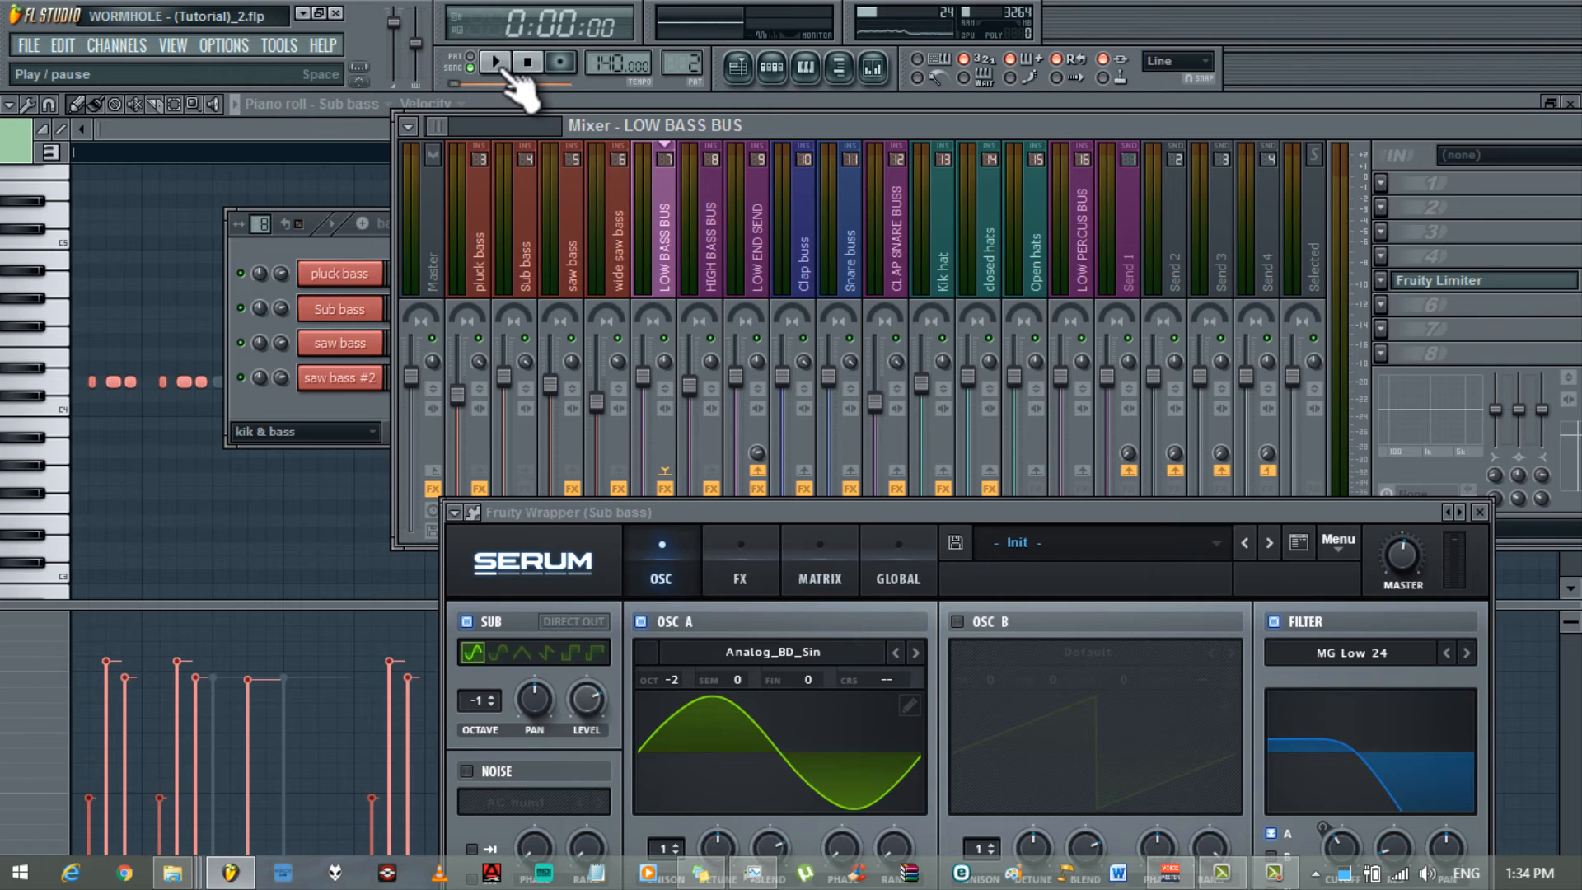
- Play the song and lower the Sub bass mixer track's volume to about -2.8 dB
left_click(497, 63)
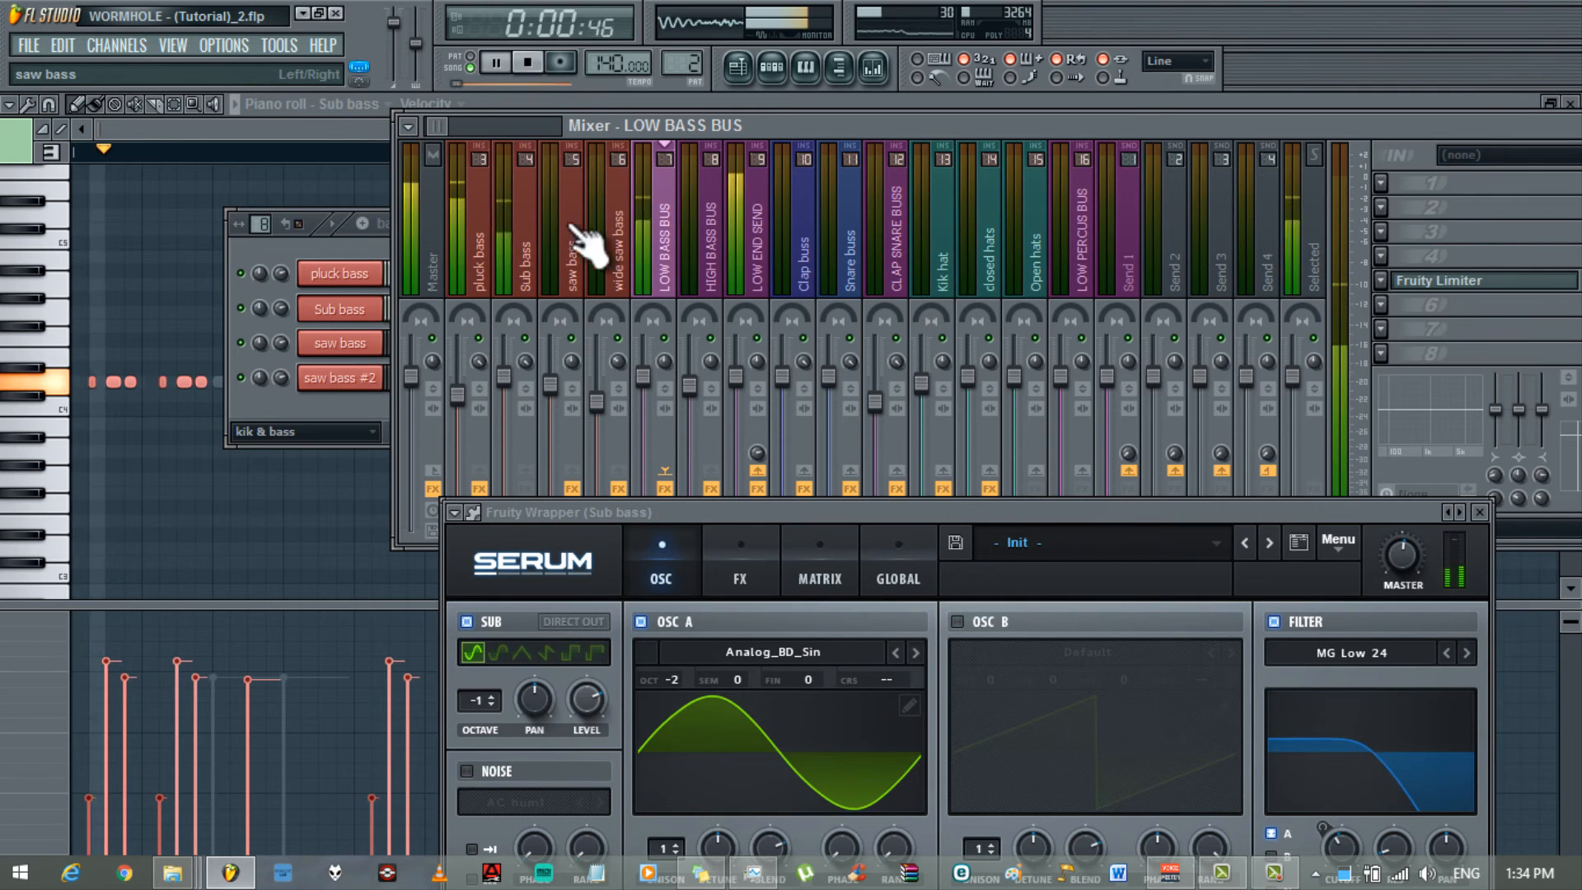
left_click(527, 313)
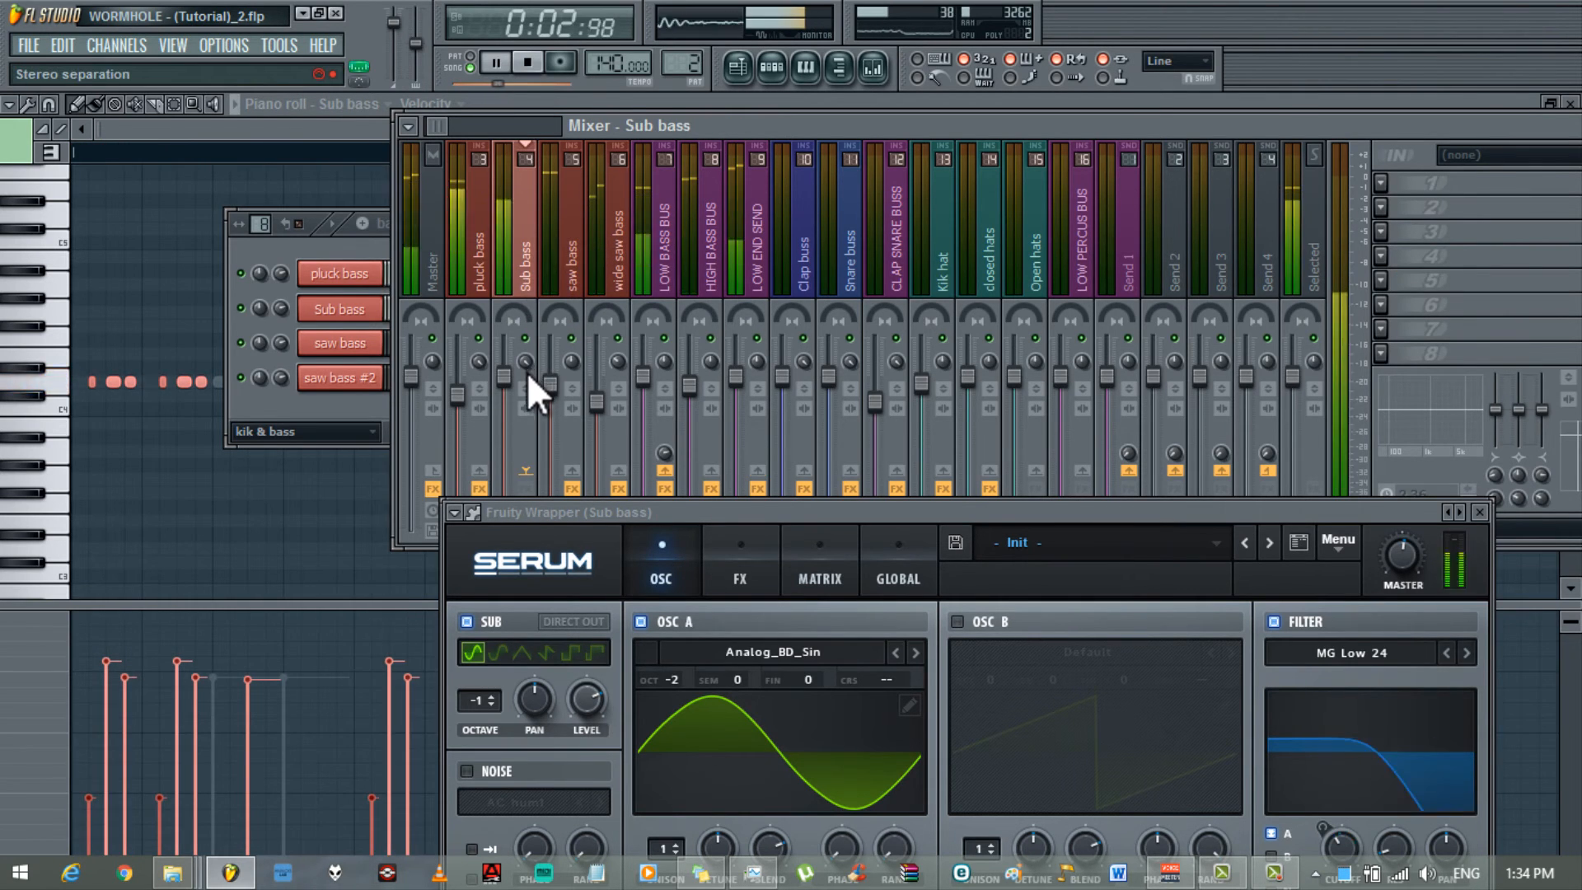
left_click_drag(504, 376, 511, 416)
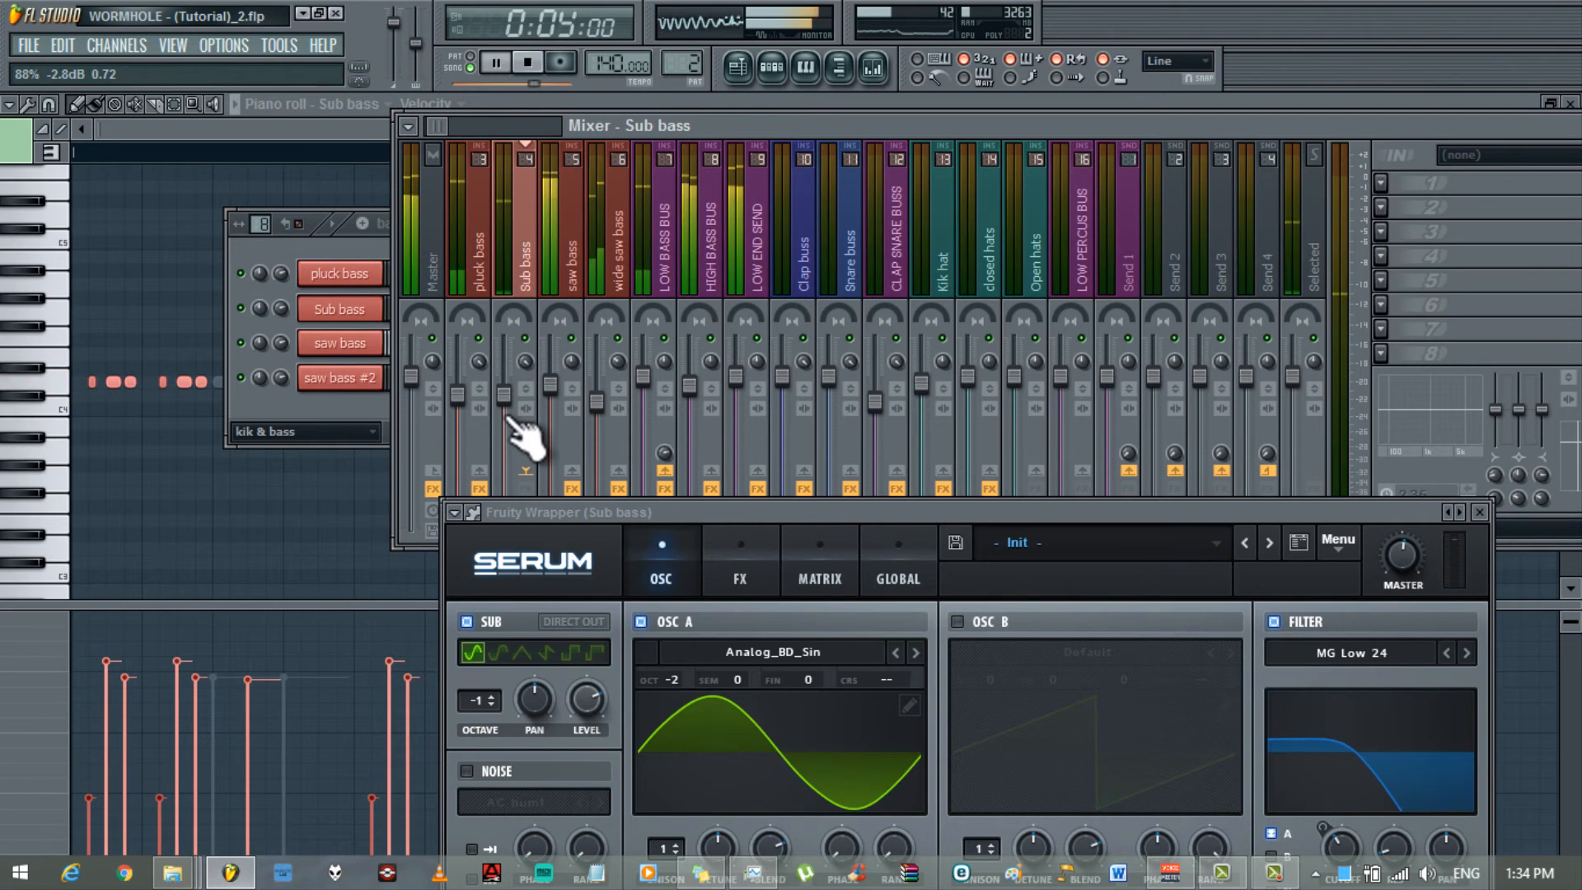
left_click(530, 66)
- Close Serum and sidechain the GHOST KIK mixer track to the Sub bass track
left_click(494, 247)
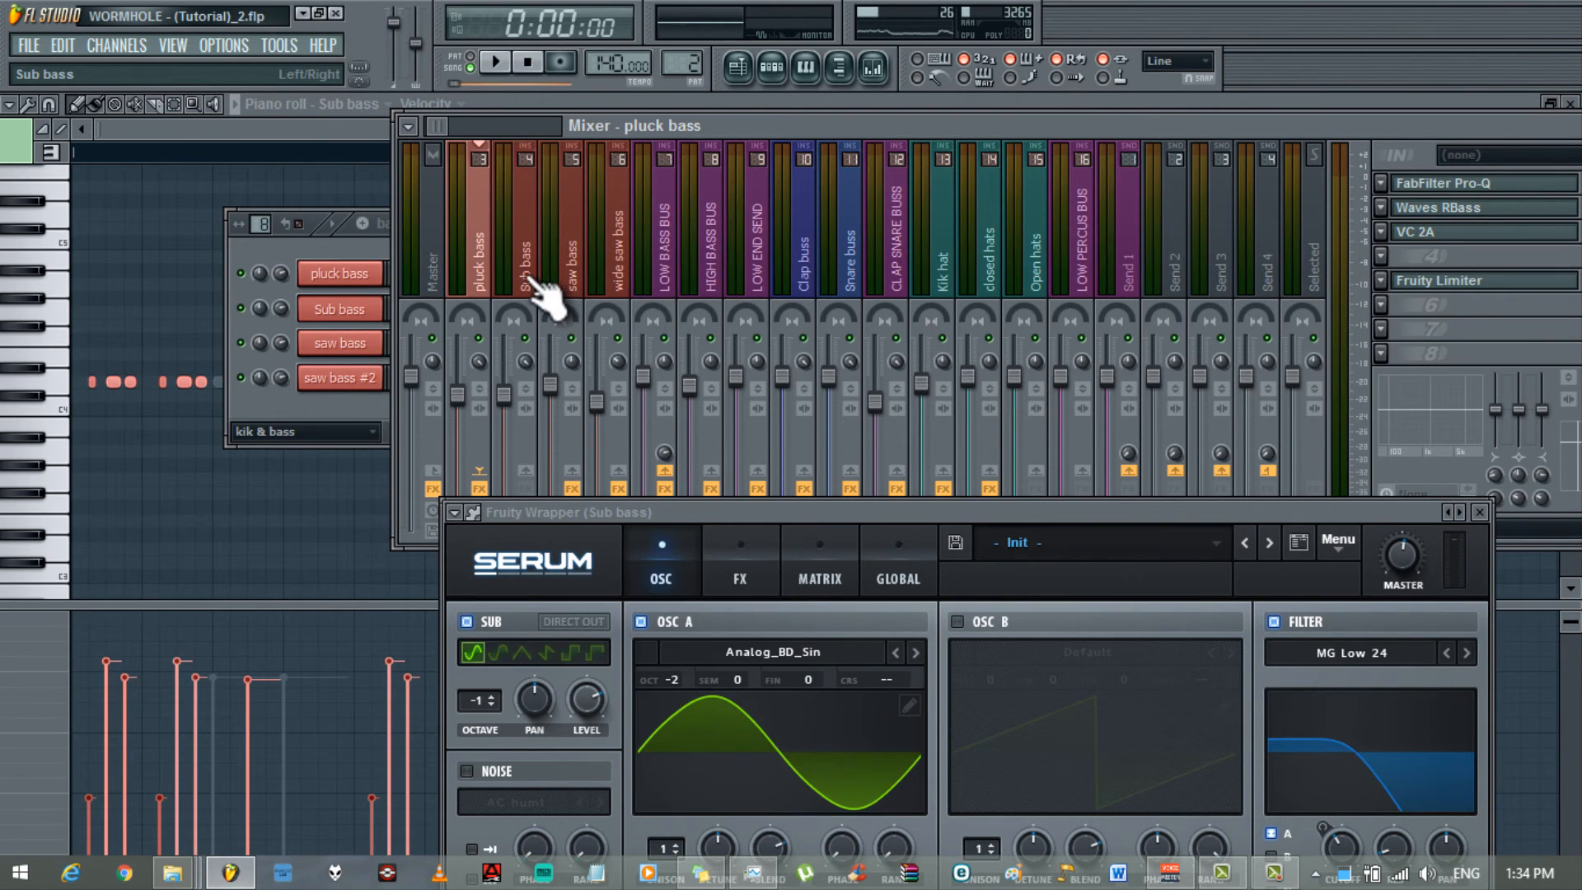
left_click_drag(441, 127, 426, 126)
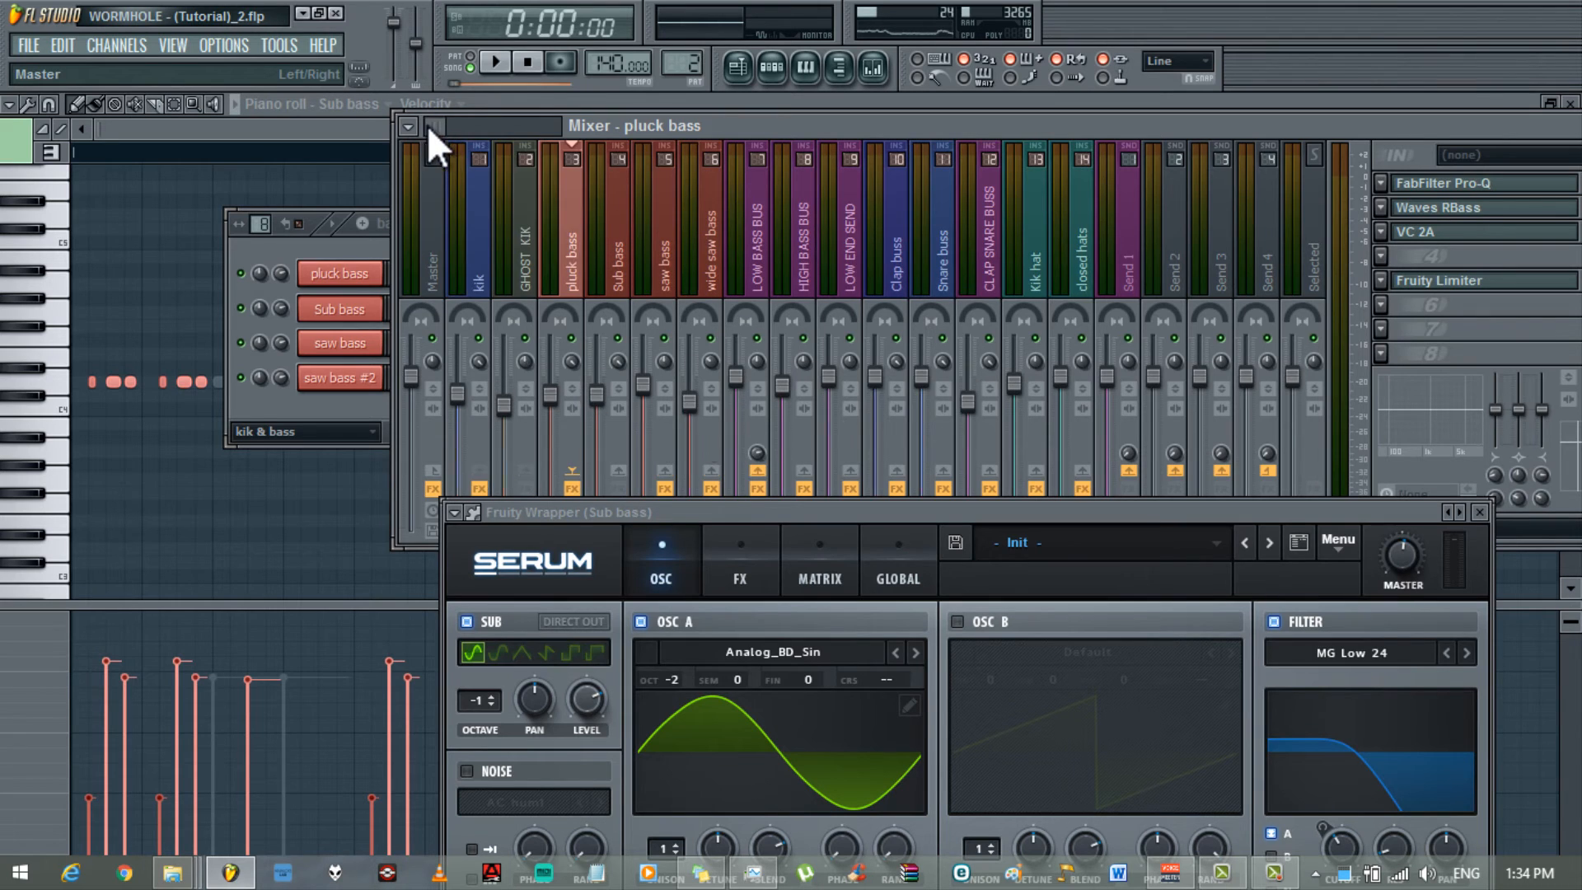
left_click(531, 257)
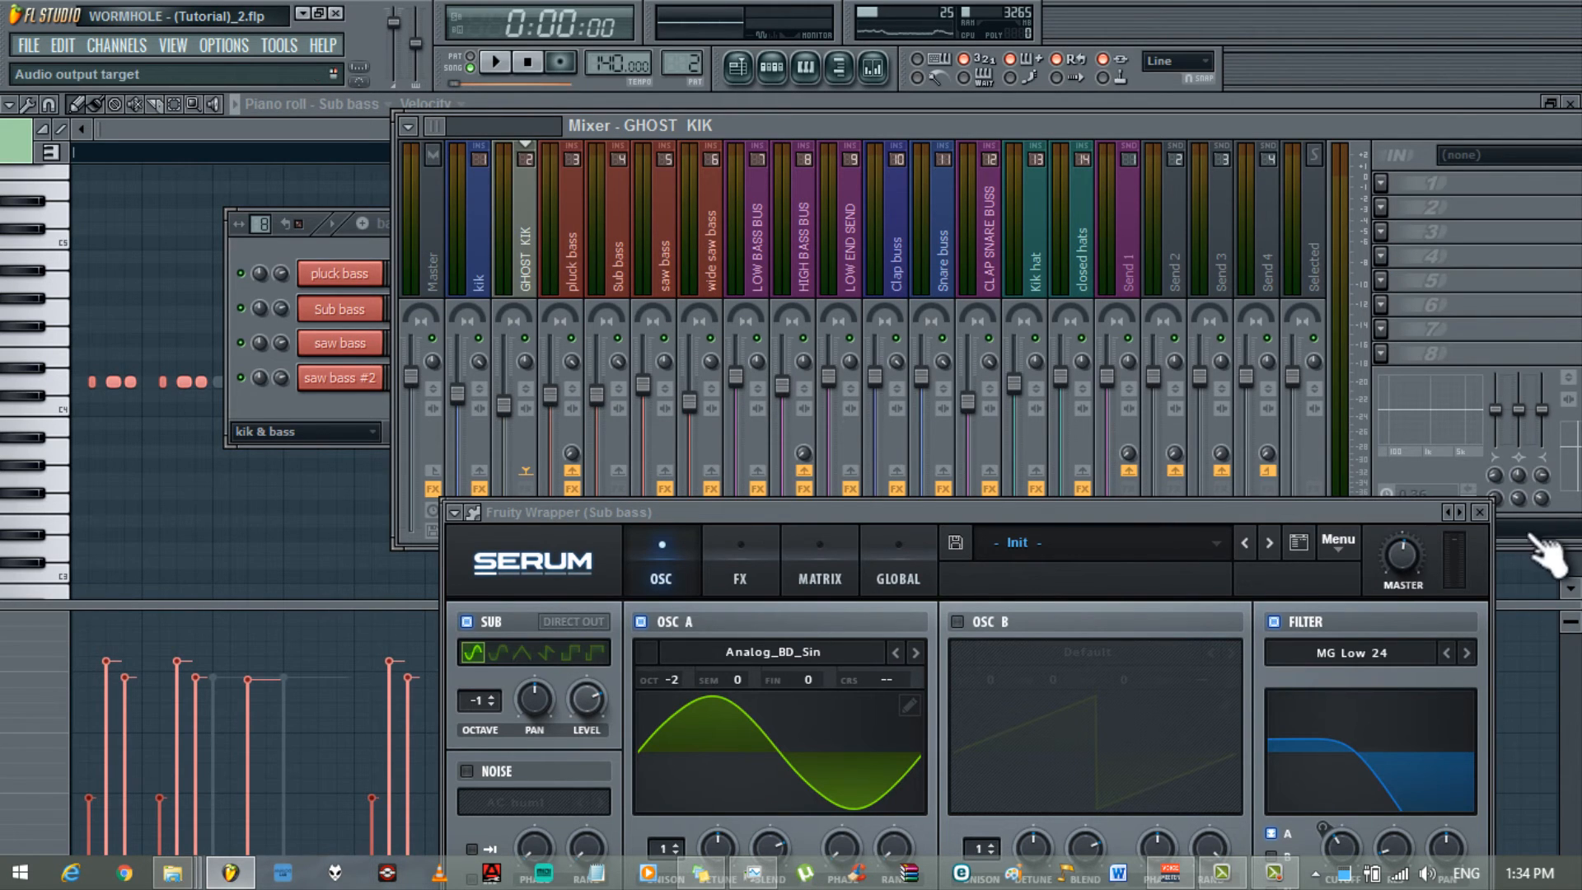
left_click(1480, 512)
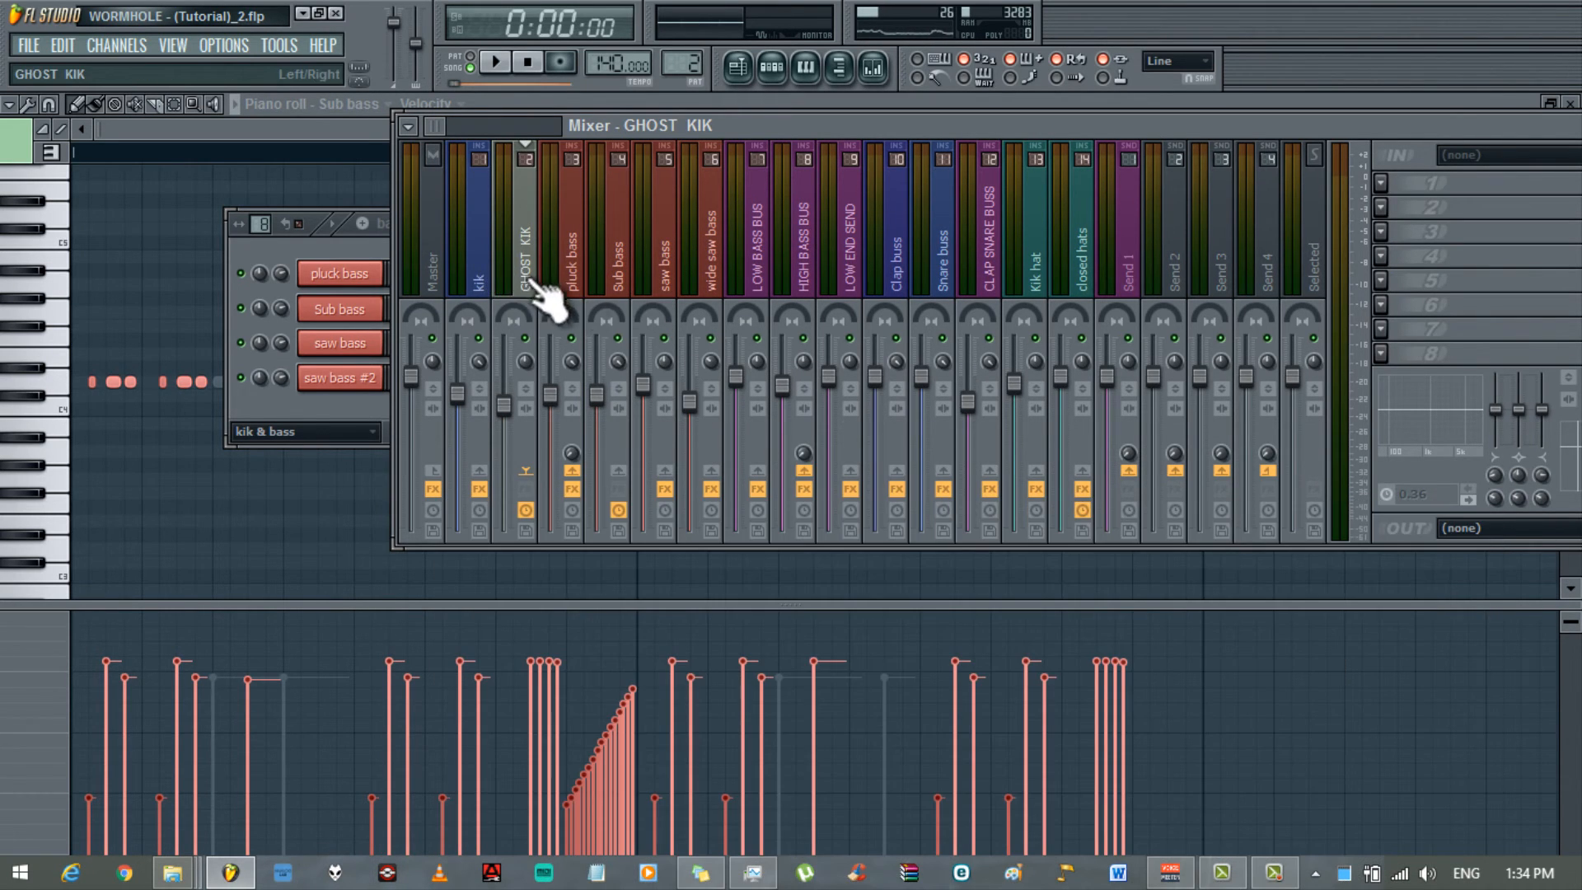
right_click(618, 470)
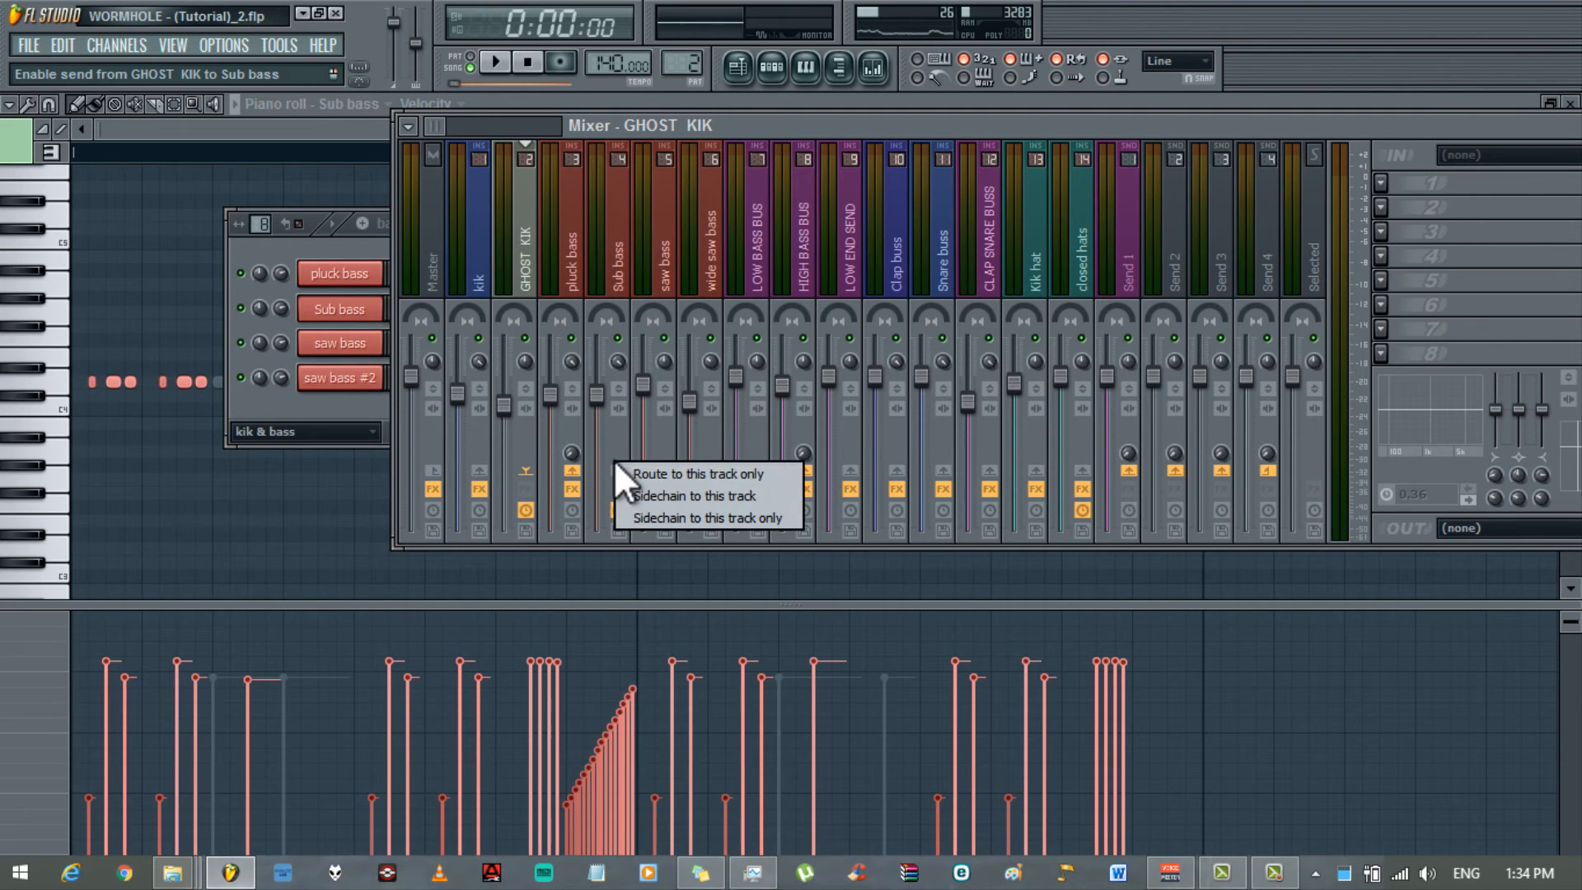
left_click(635, 495)
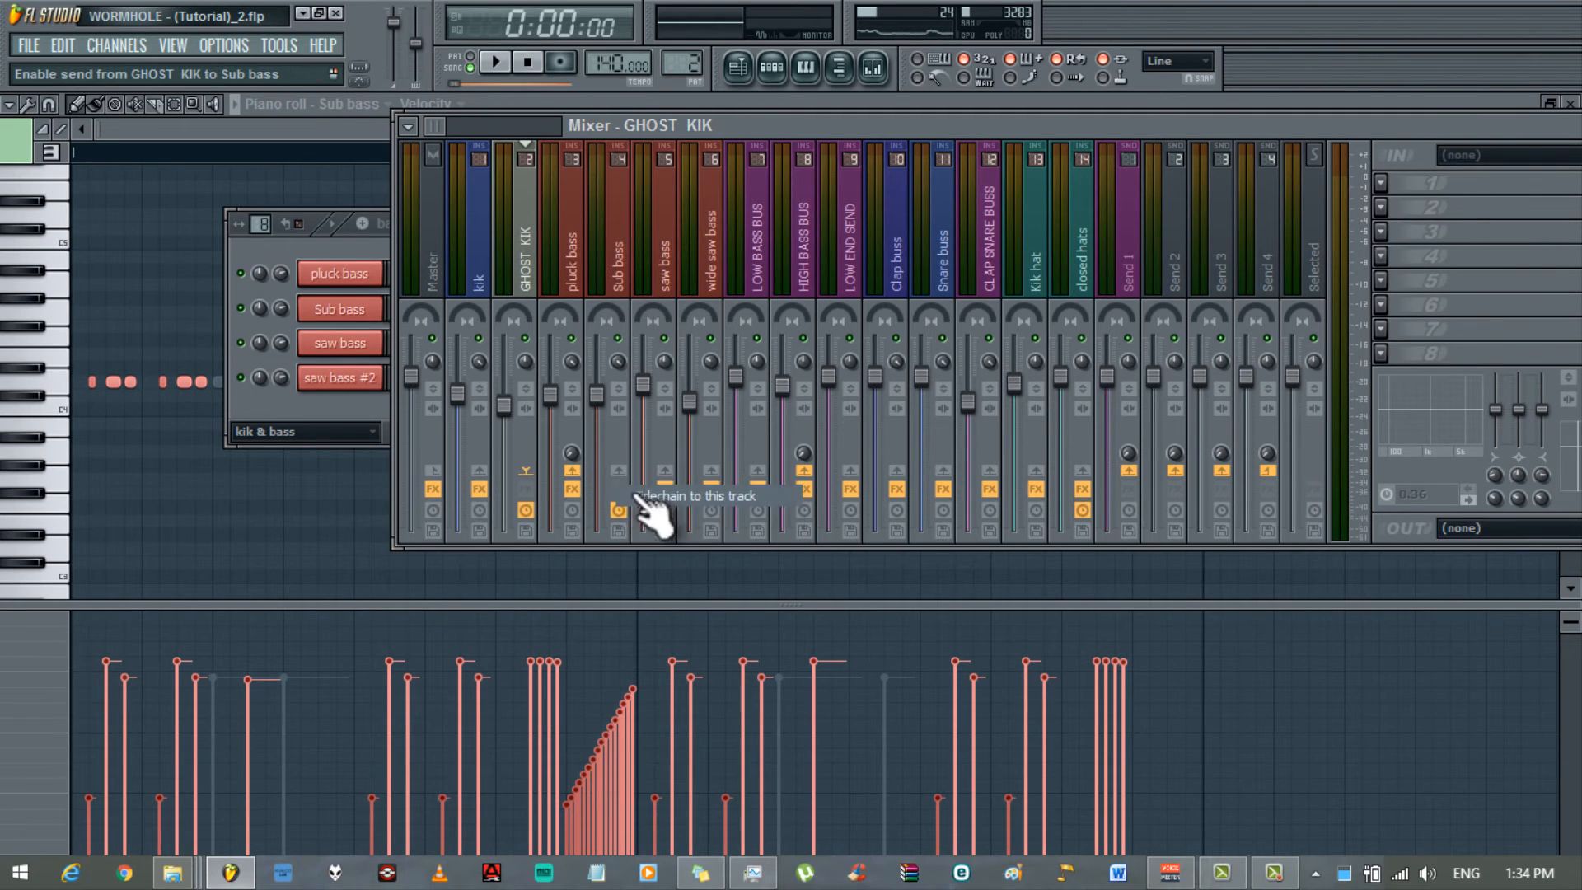
- Add a Fruity Limiter to effect slot 4 of the Sub bass mixer track
left_click(620, 281)
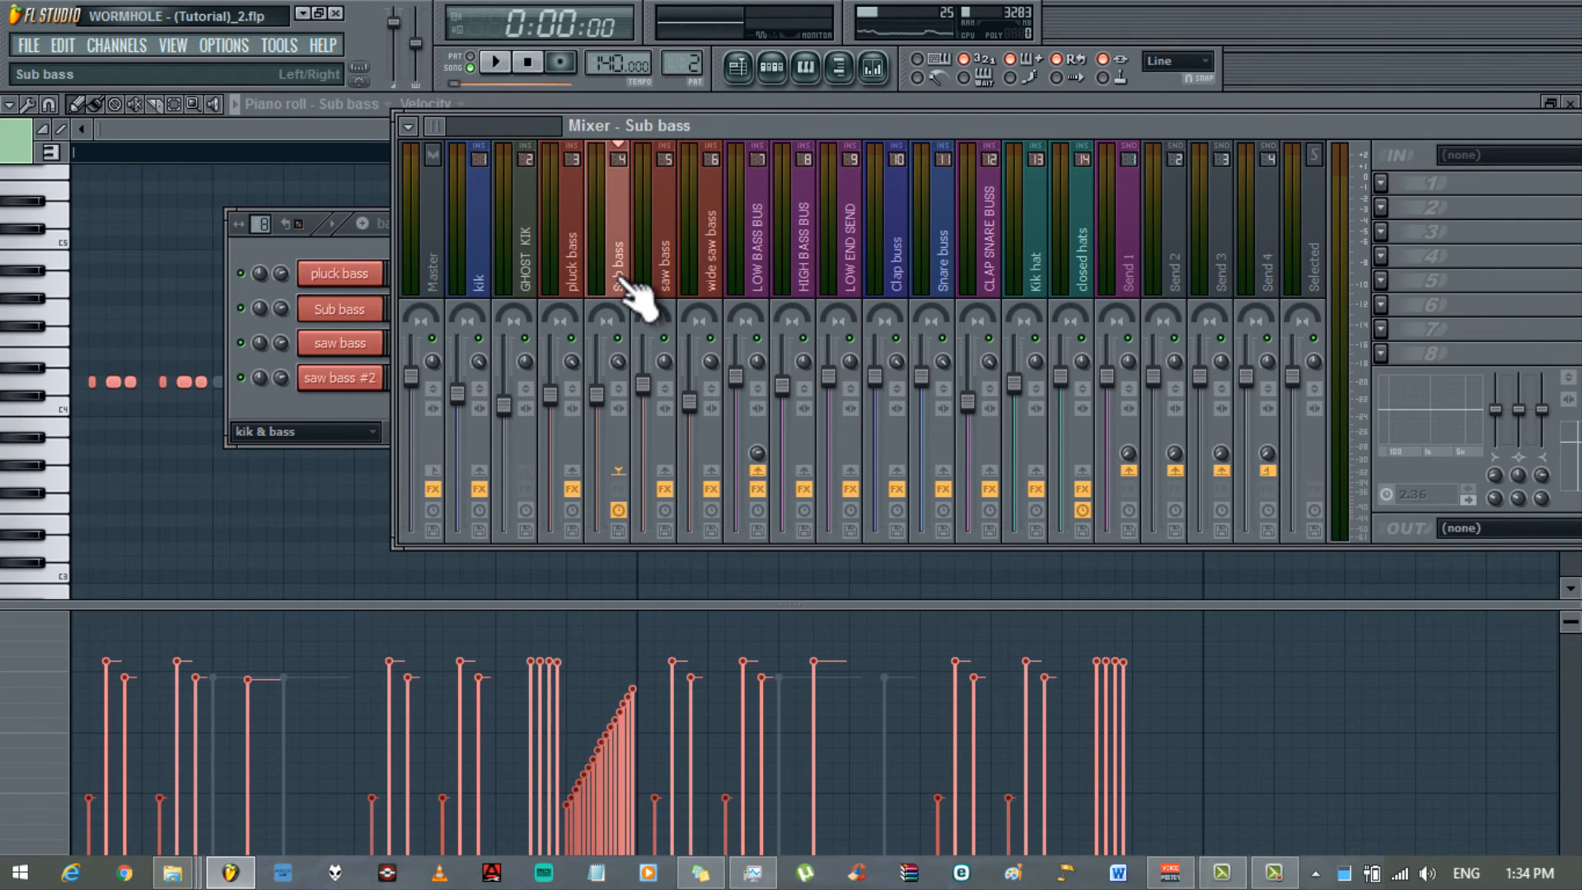
left_click(1382, 257)
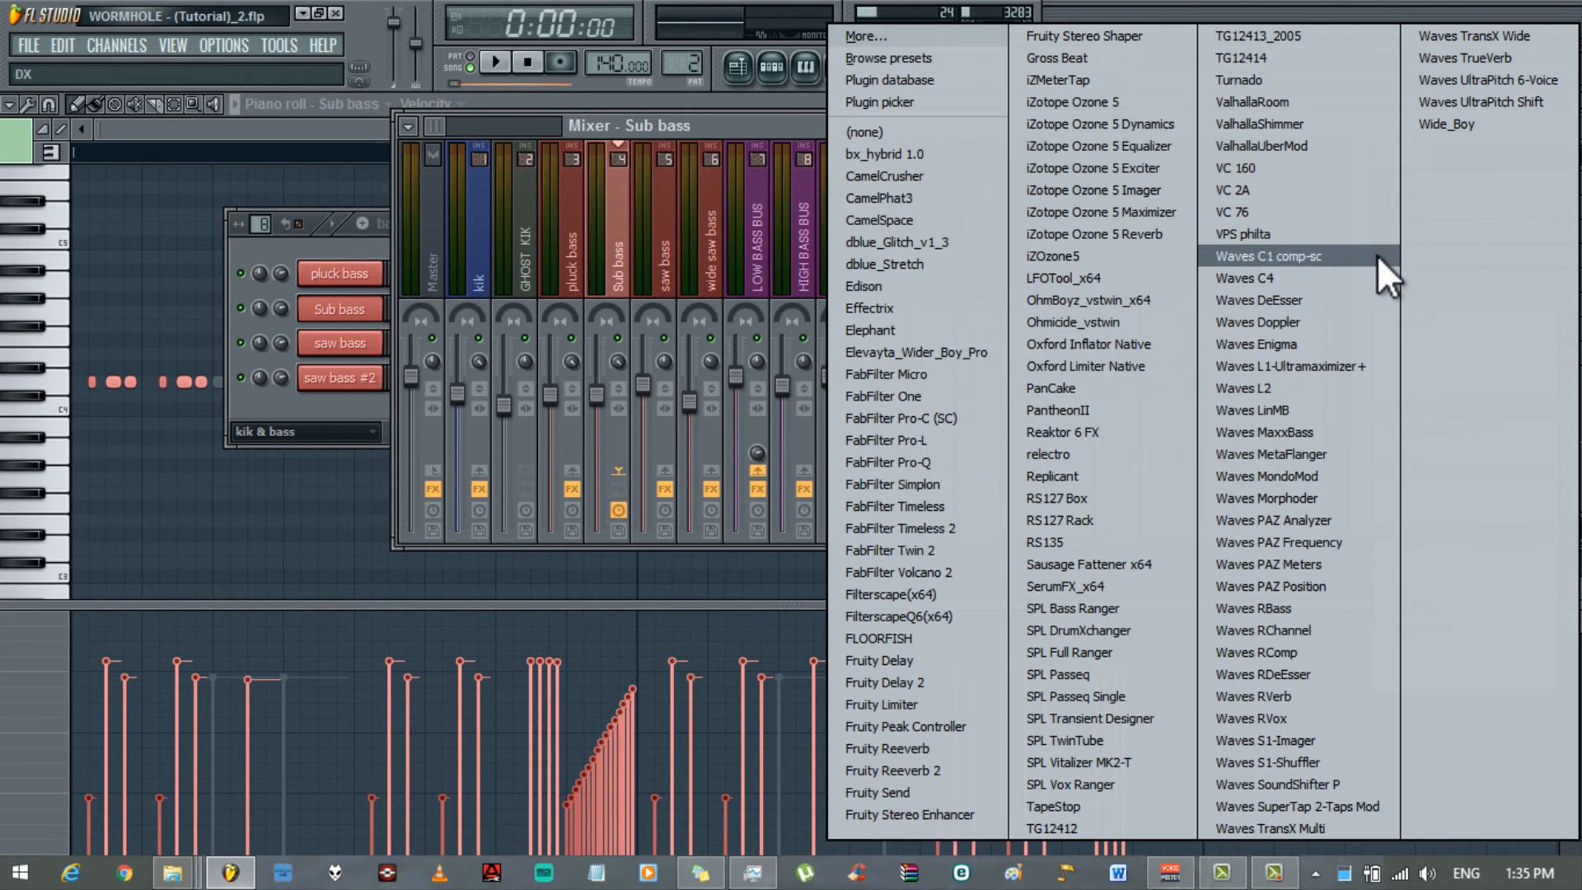
left_click(913, 703)
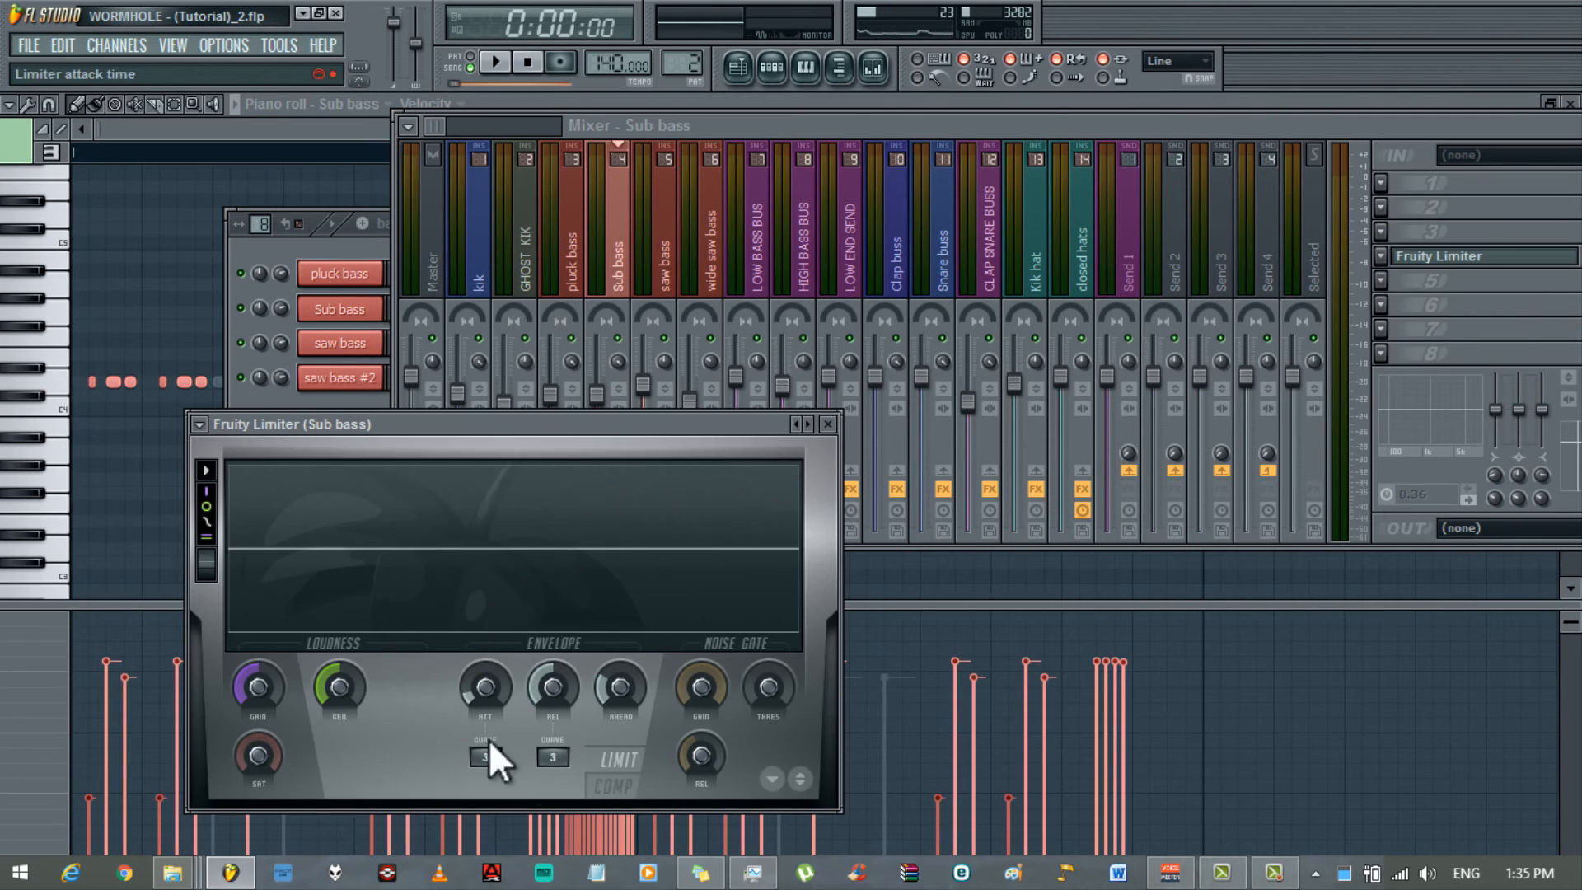
- Switch the Sub bass limiter to compressor mode, use GHOST KIK as sidechain input, and set a low threshold with raised ratio and knee
left_click(614, 787)
left_click(561, 758)
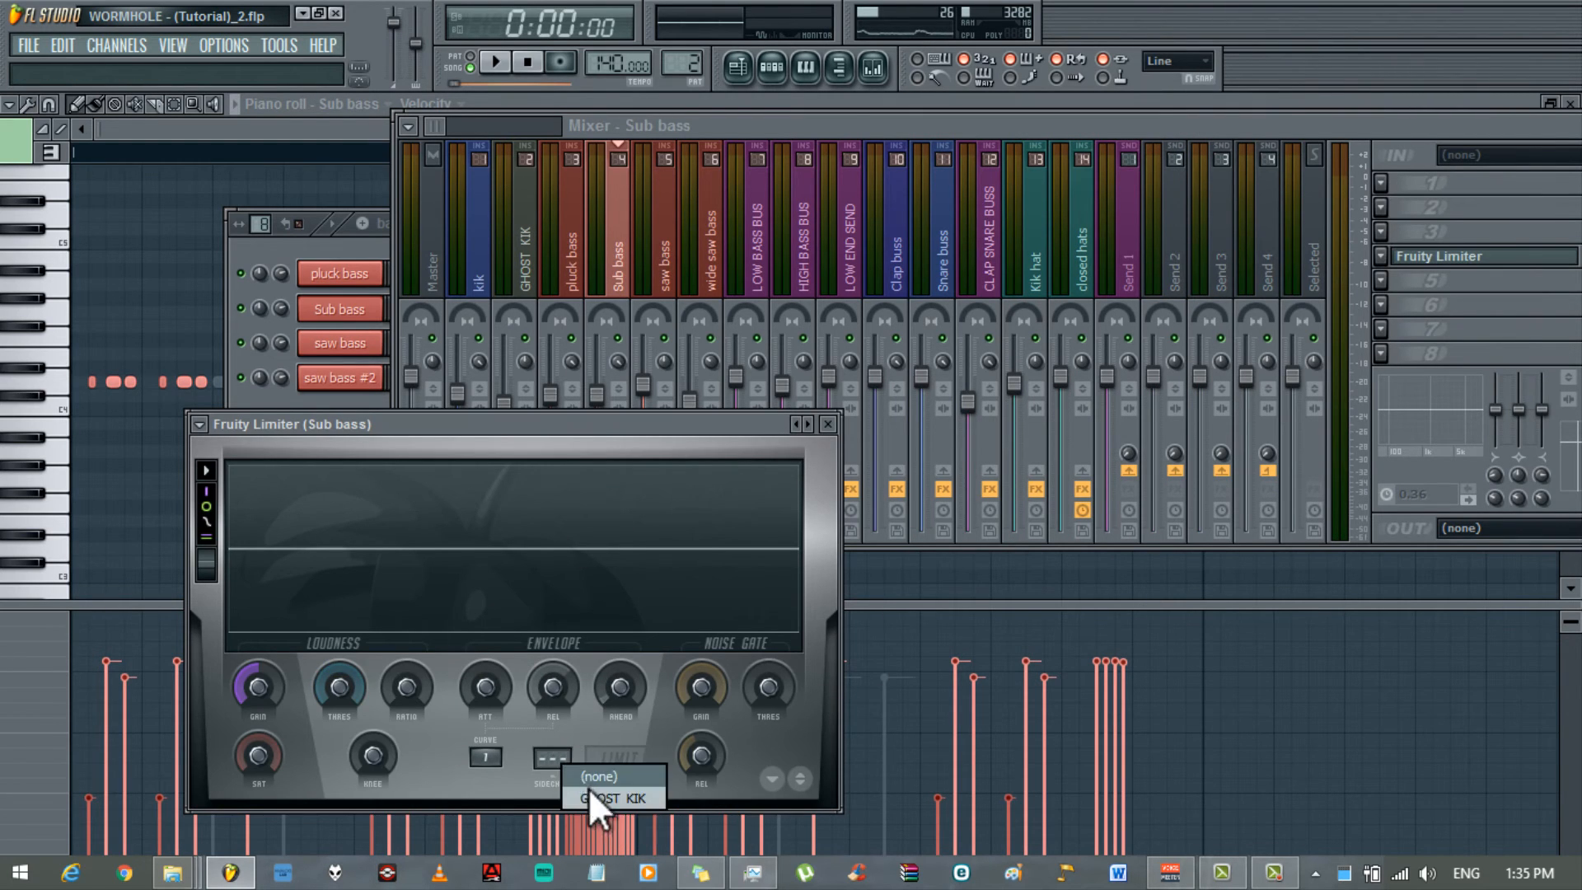
left_click(590, 802)
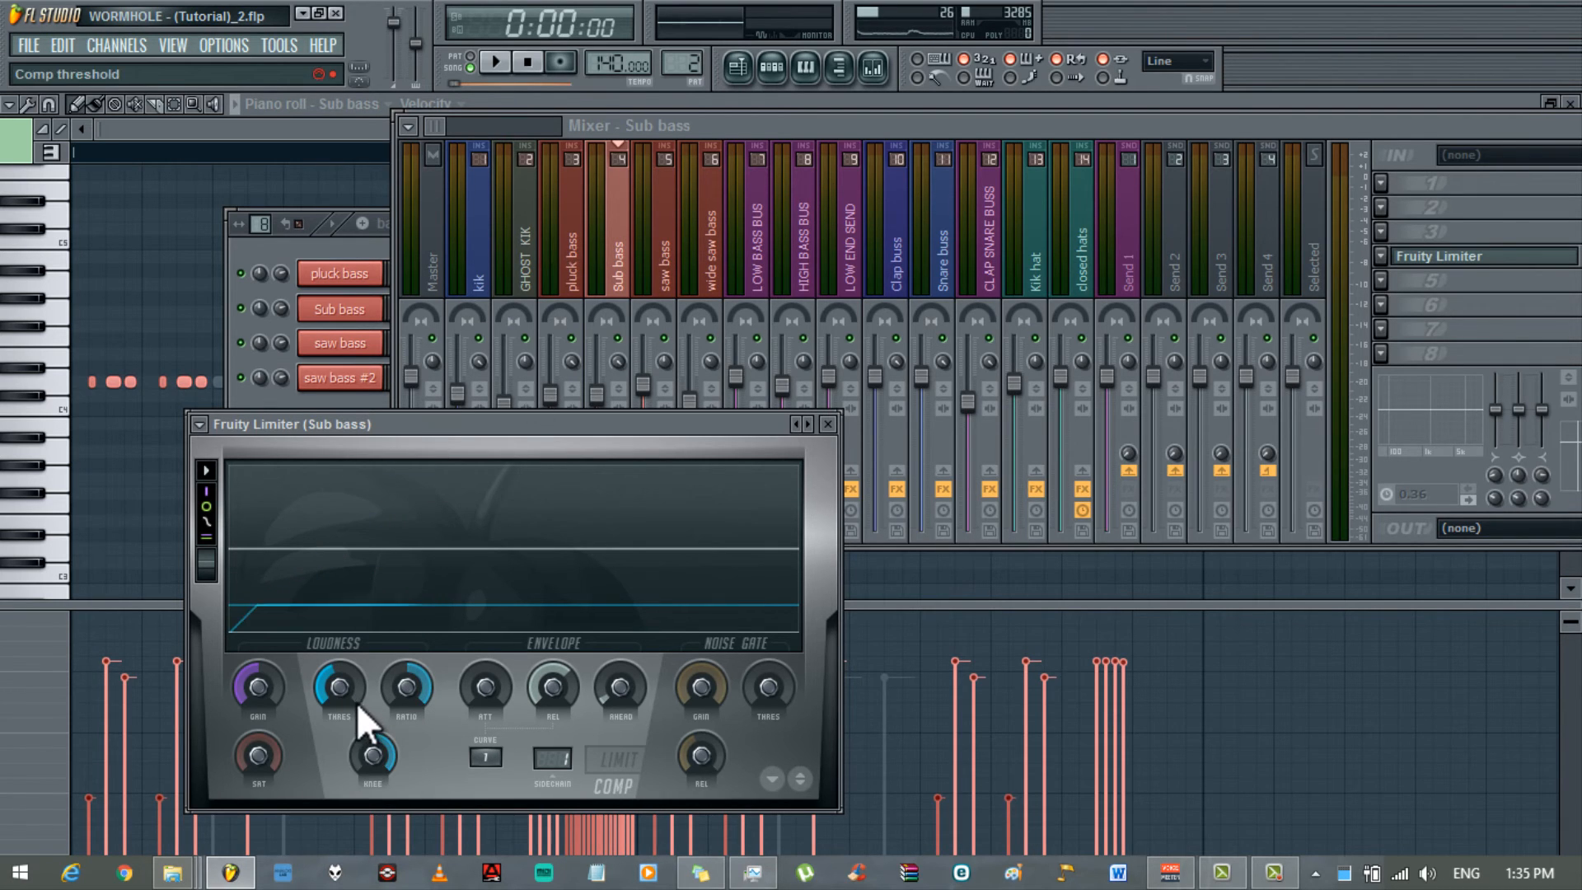
left_click_drag(357, 707, 359, 718)
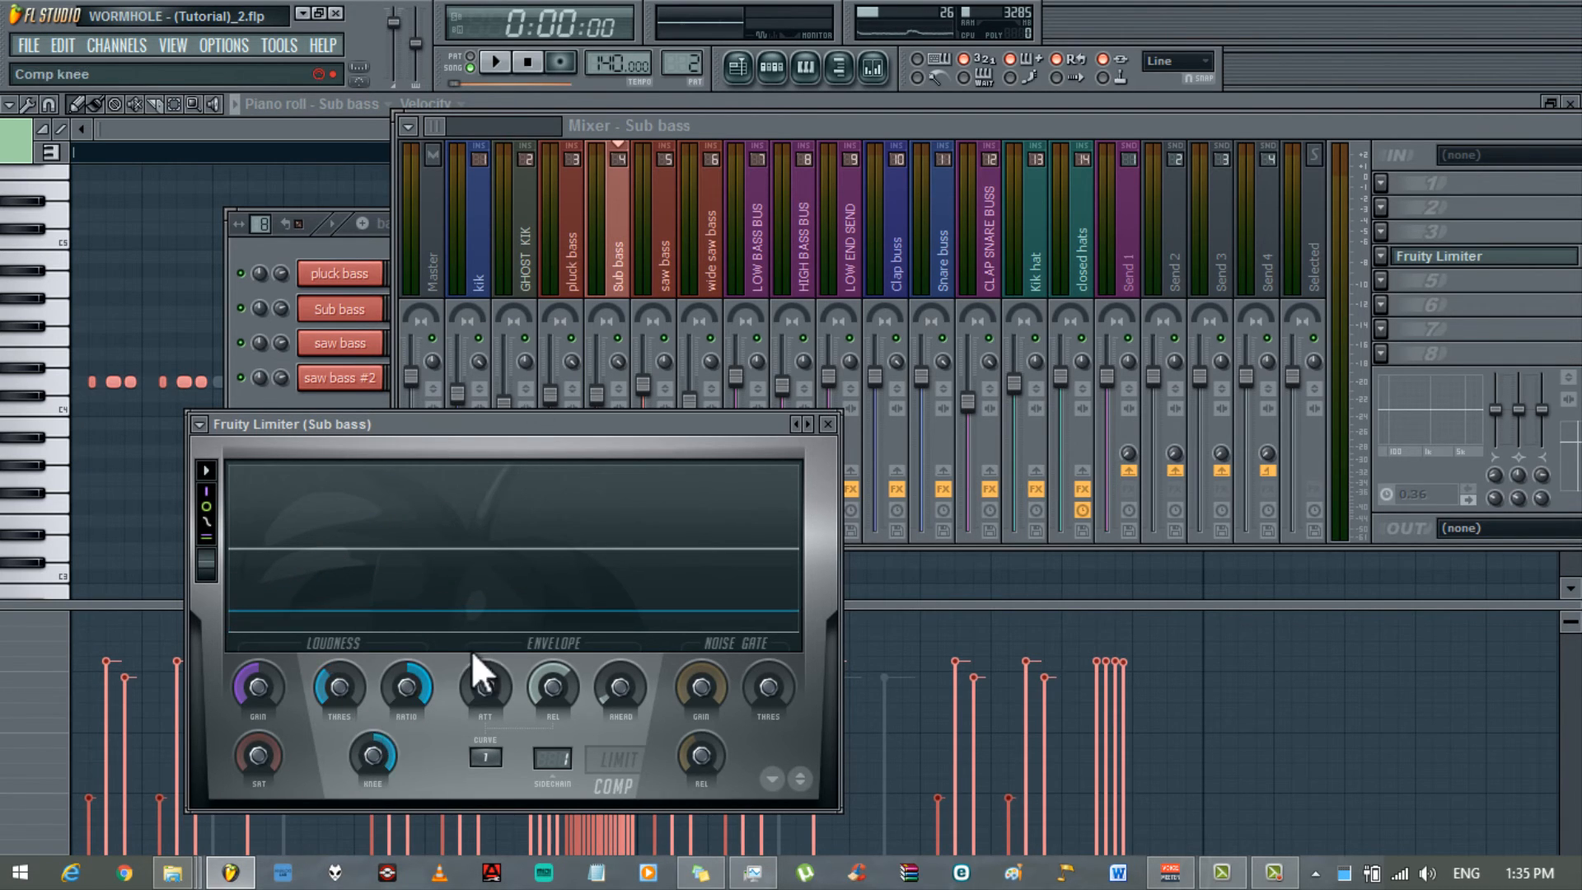
- Add FabFilter Pro-Q to effect slot 1 of the Sub bass track and set its analyzer to Post-EQ during playback
left_click(1388, 205)
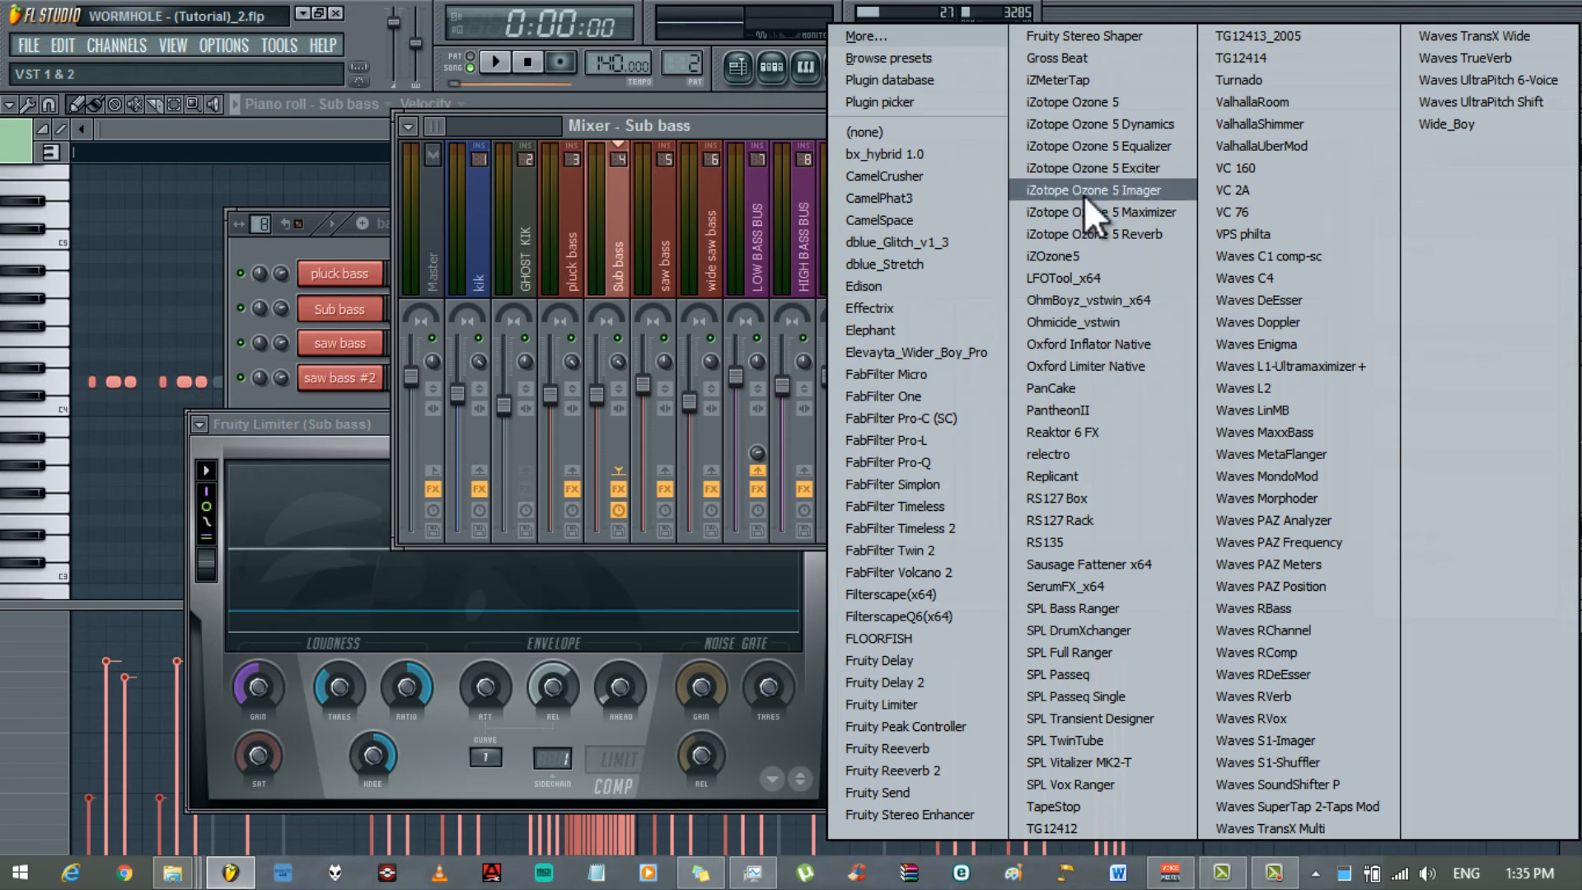
left_click(916, 461)
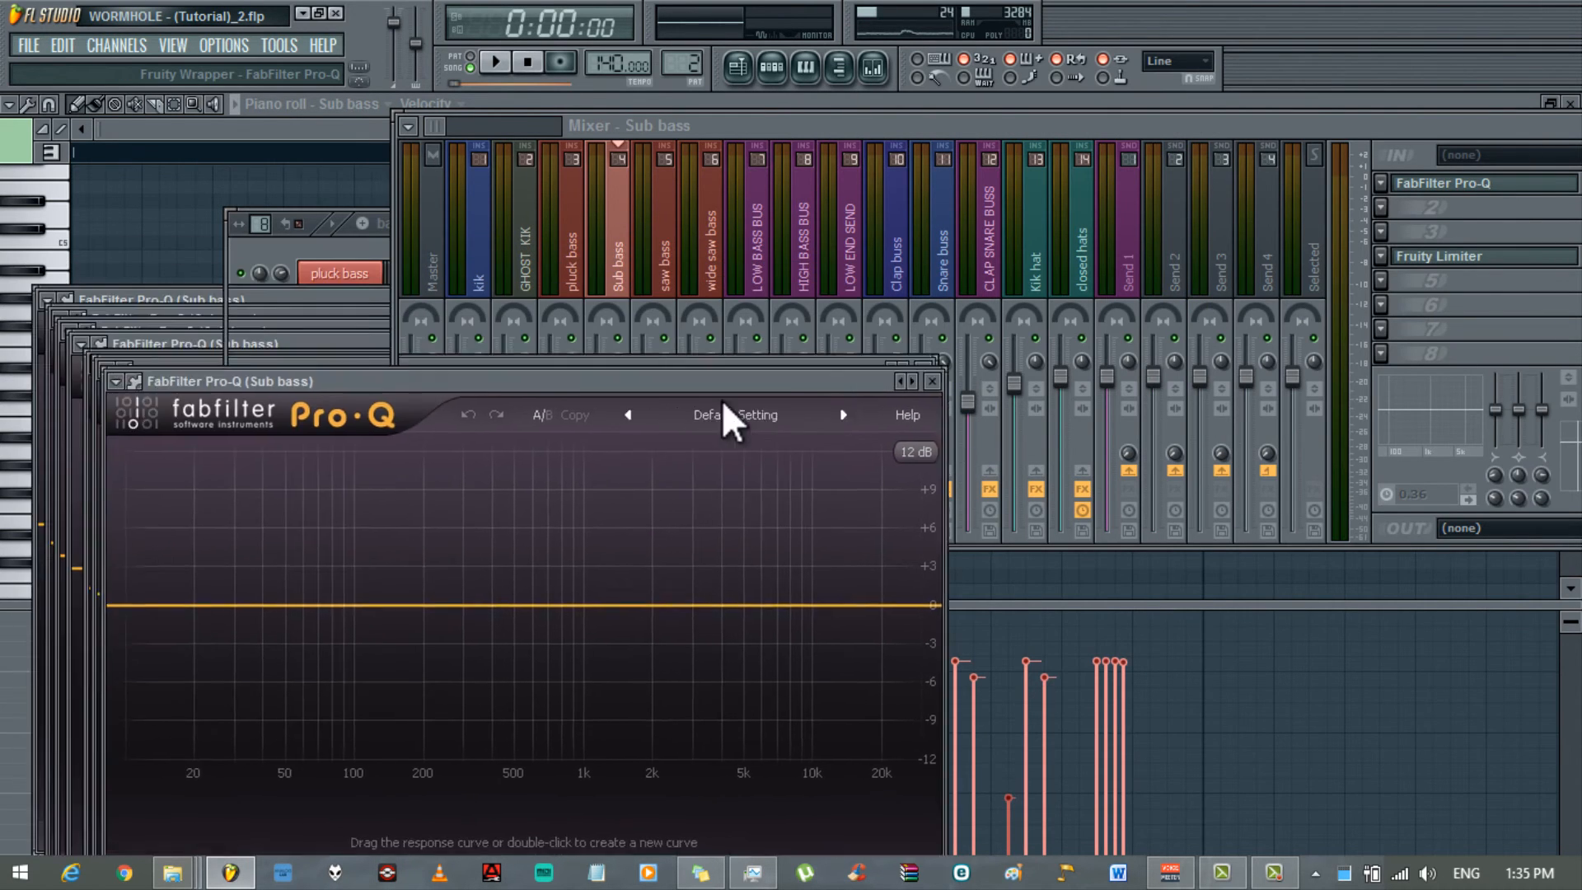
left_click(624, 342)
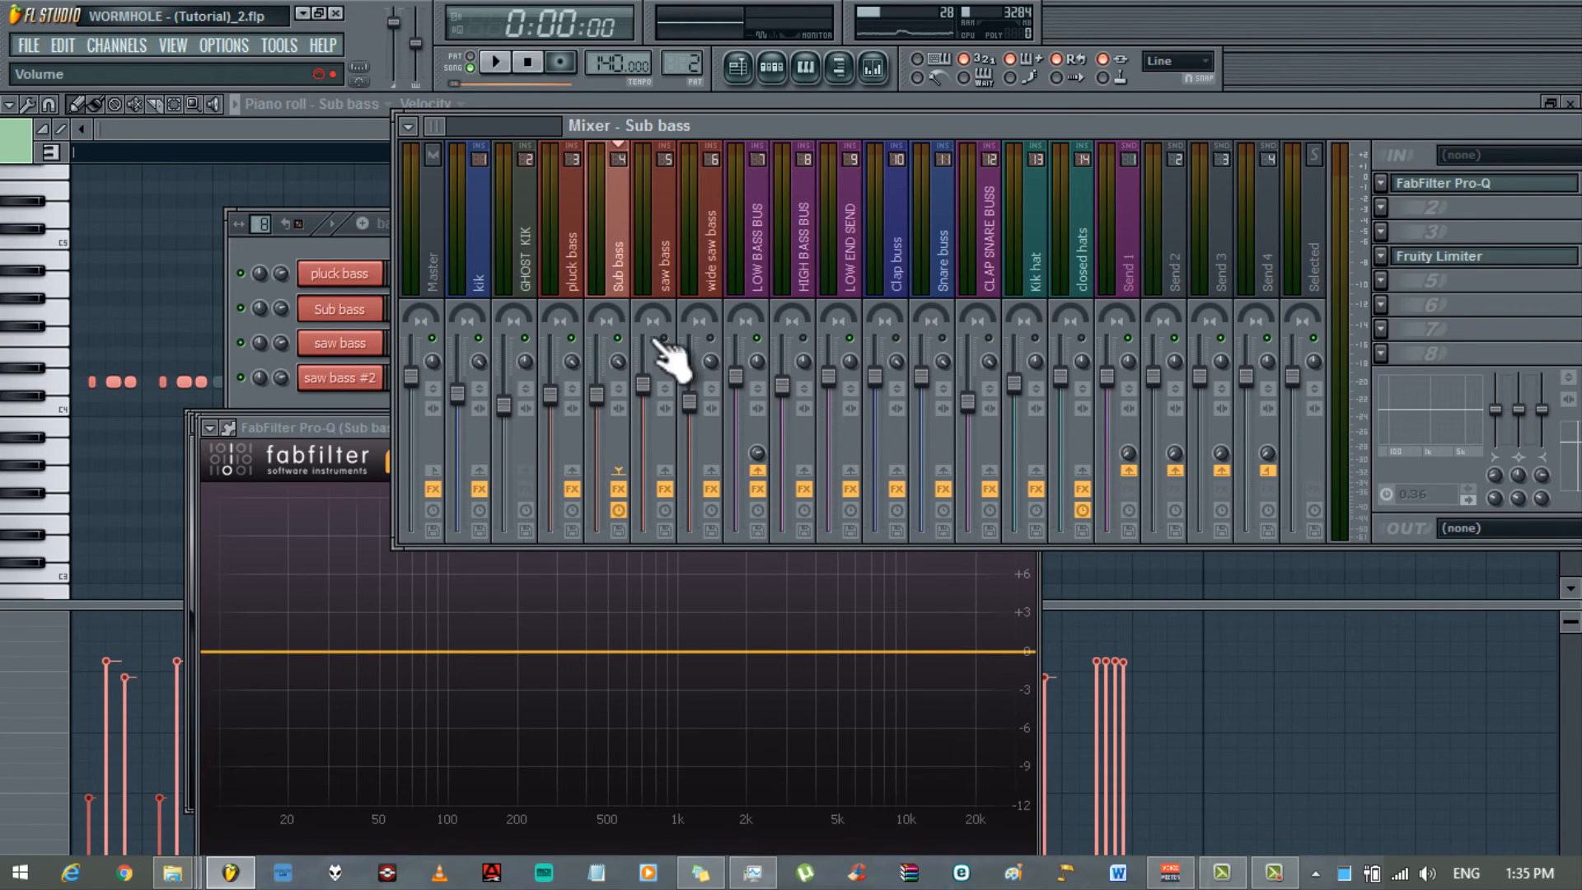
left_click(497, 62)
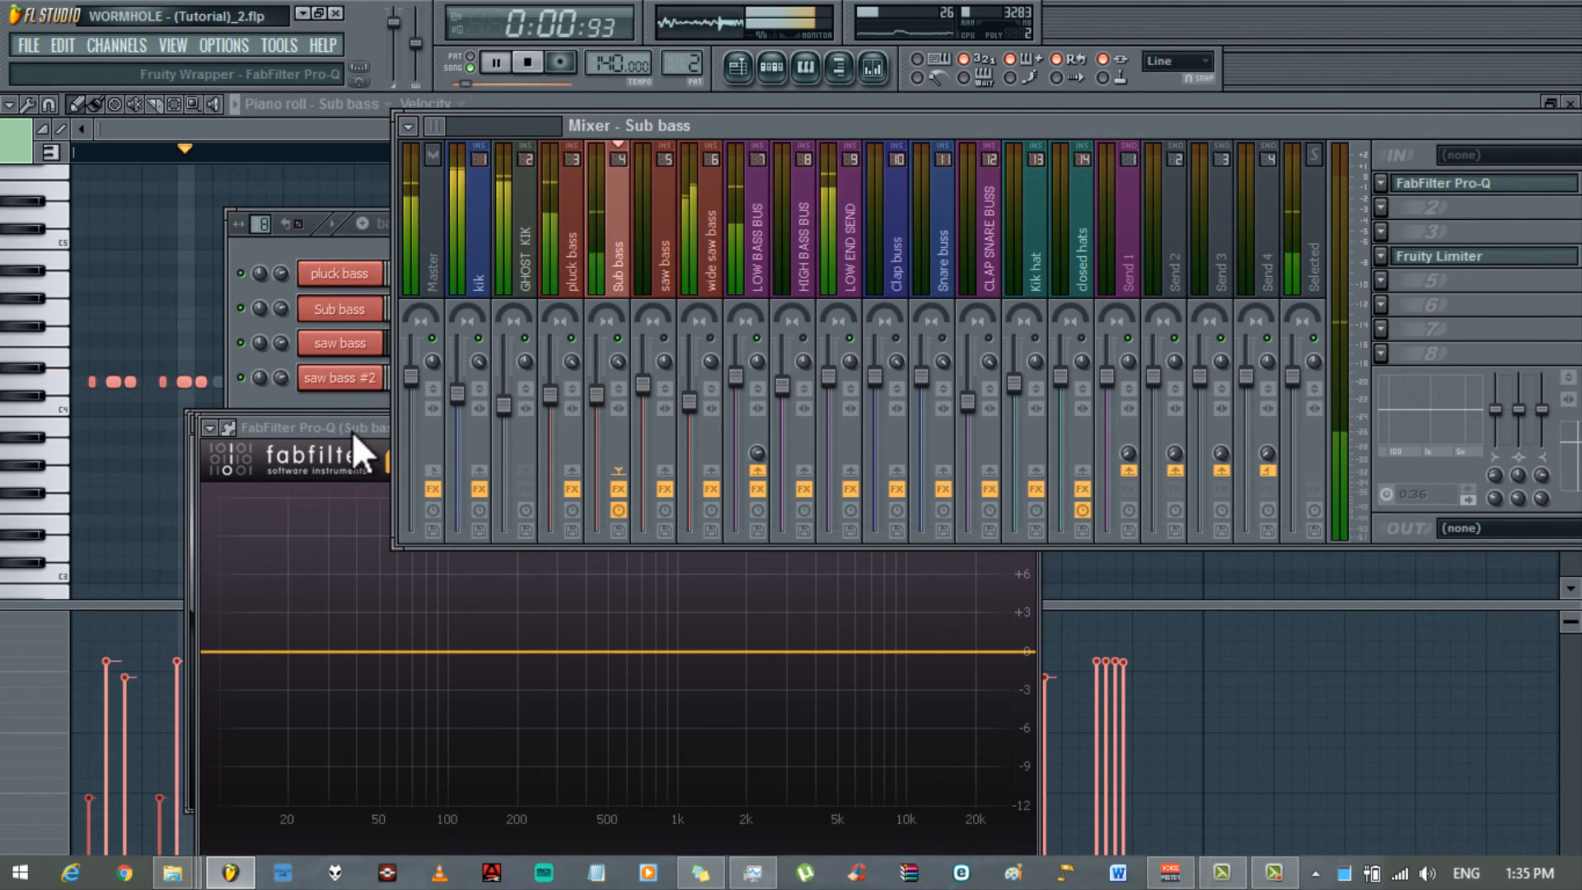
left_click_drag(353, 431, 539, 186)
left_click(1036, 727)
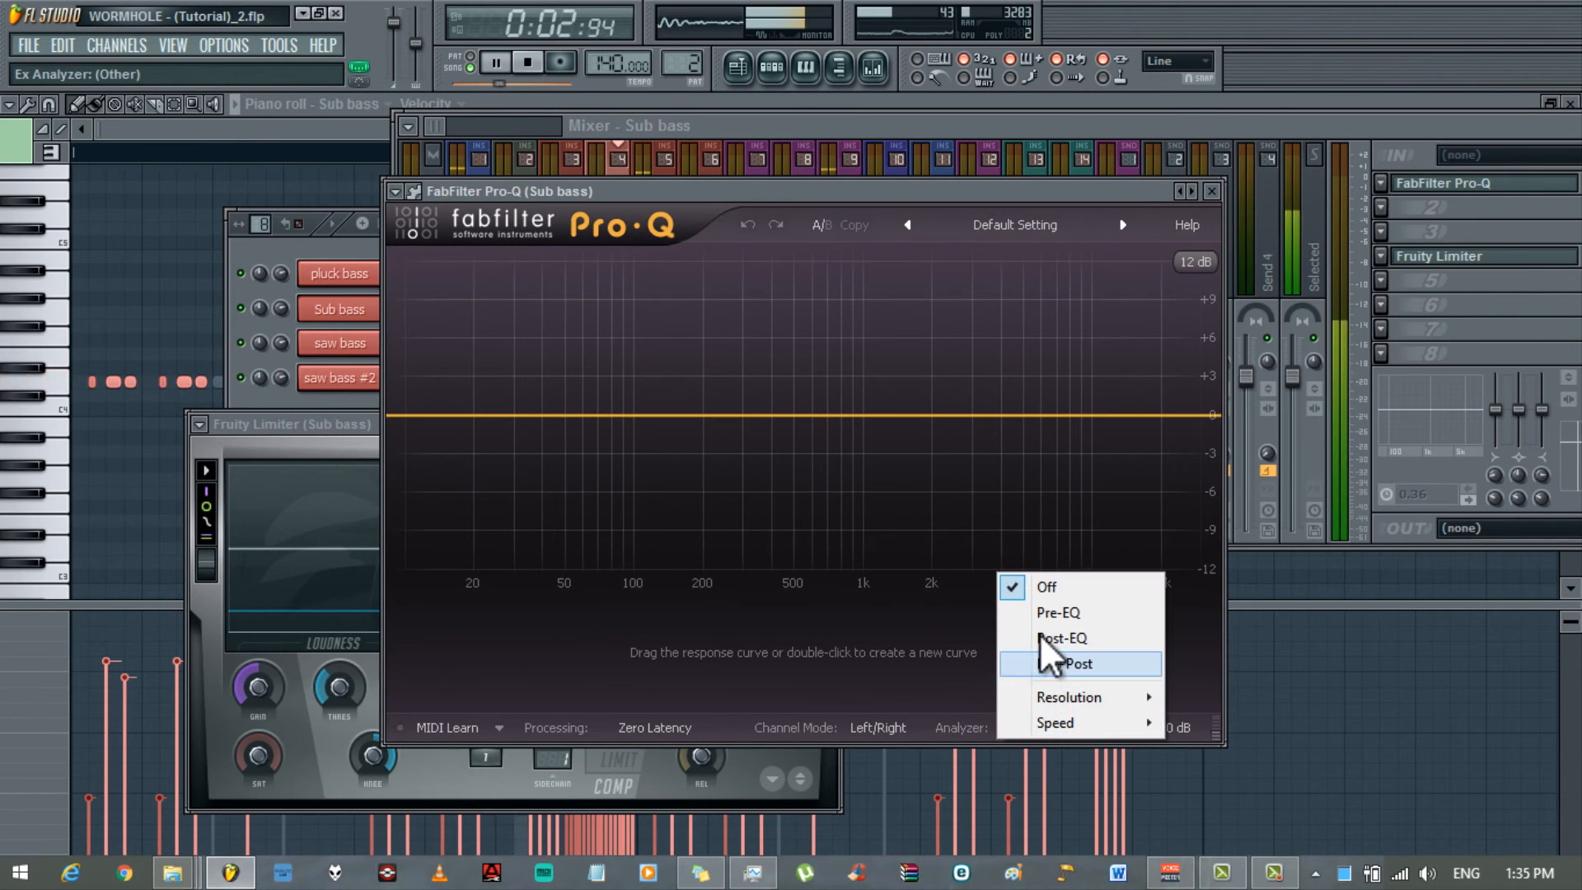
left_click(1040, 640)
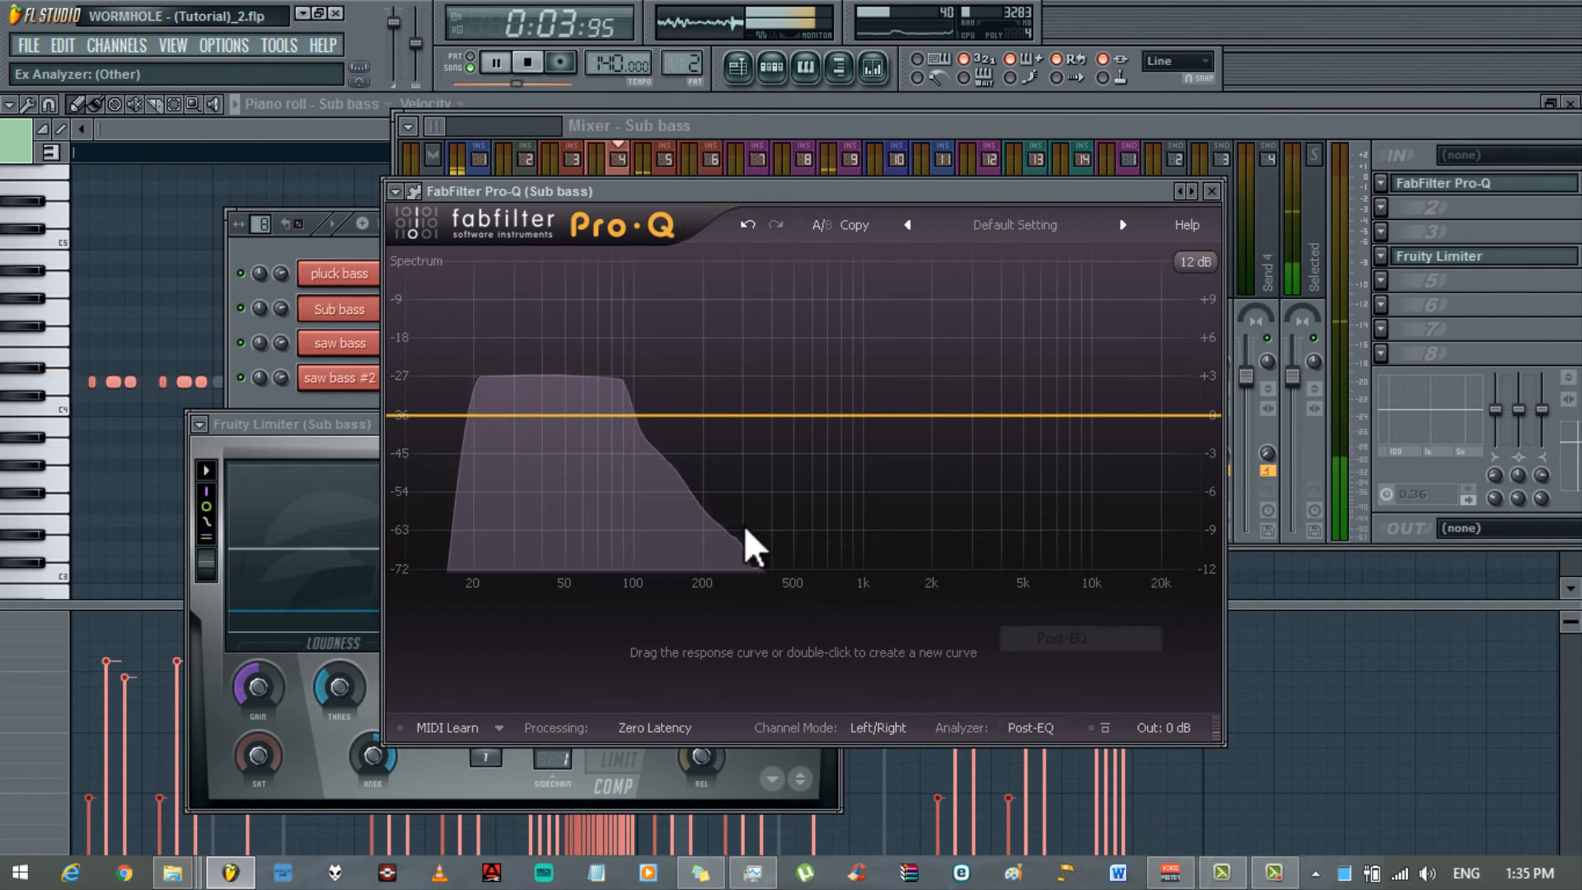
- Create an EQ band on the Sub bass in Pro-Q and change its shape to High Cut
double_click(970, 416)
left_click_drag(973, 418, 972, 492)
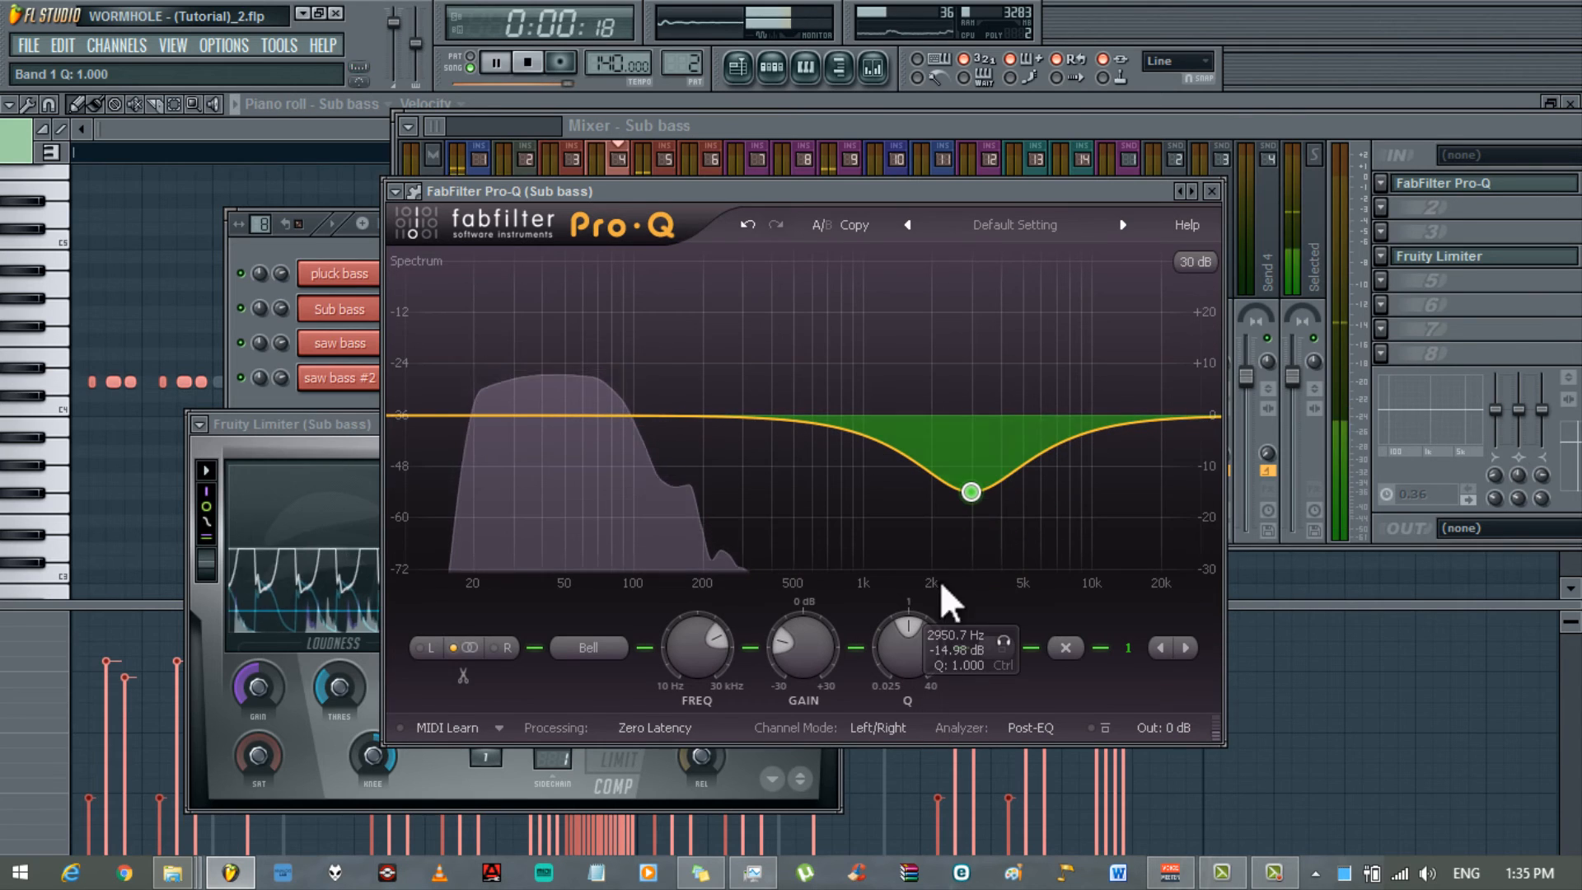
right_click(973, 494)
mouse_move(1027, 536)
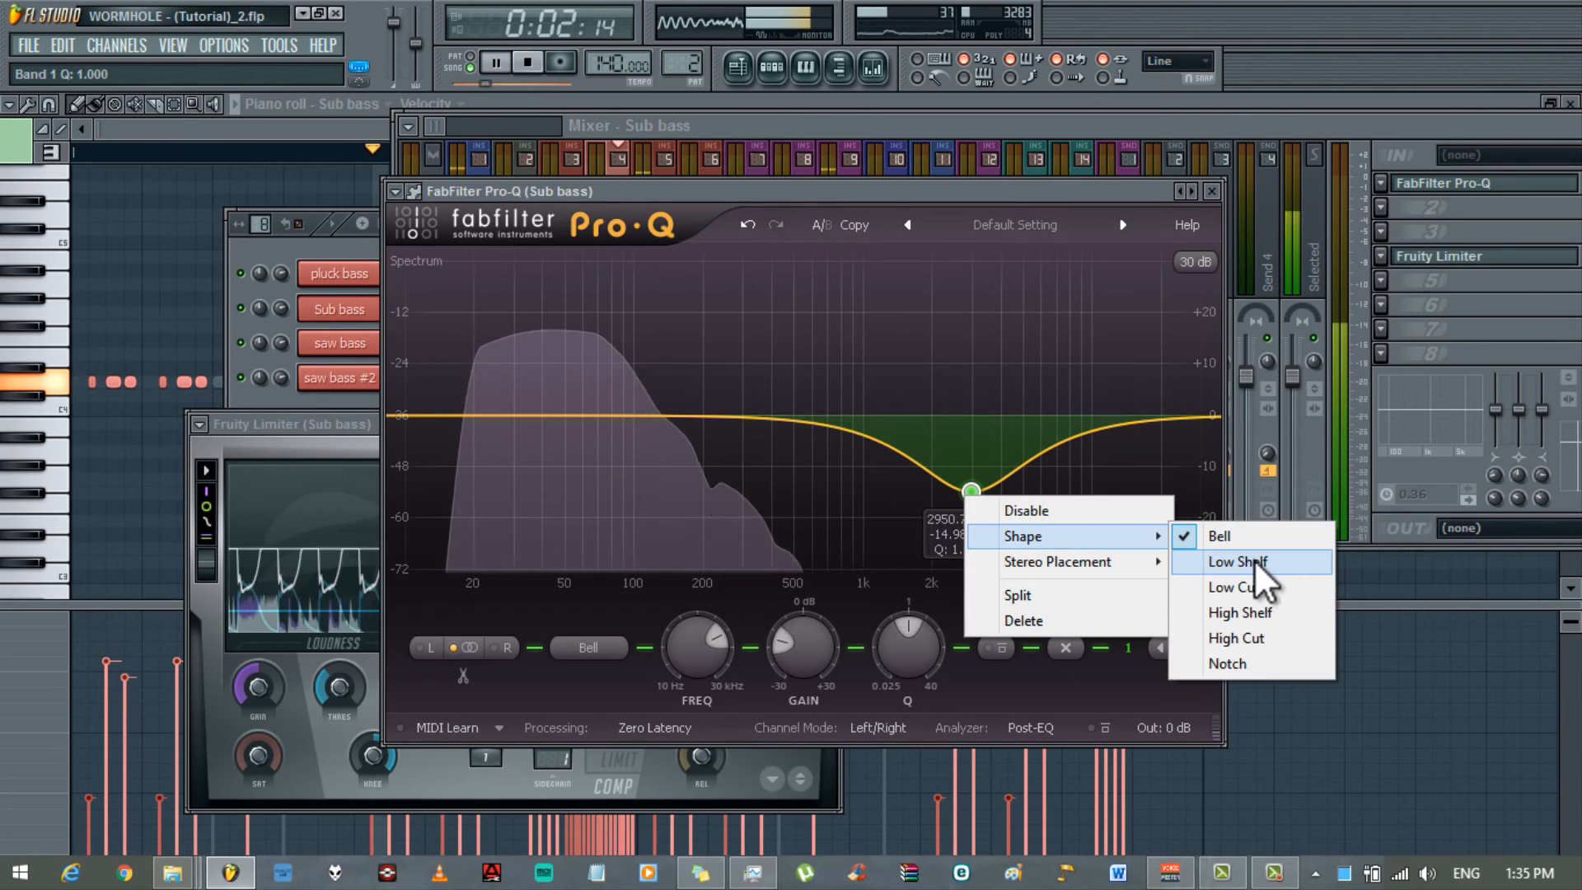
left_click(1269, 639)
- Set the Sub bass high cut to about 110 Hz with a 48 dB/oct slope and close the equalizer
left_click_drag(972, 416, 633, 408)
left_click(590, 675)
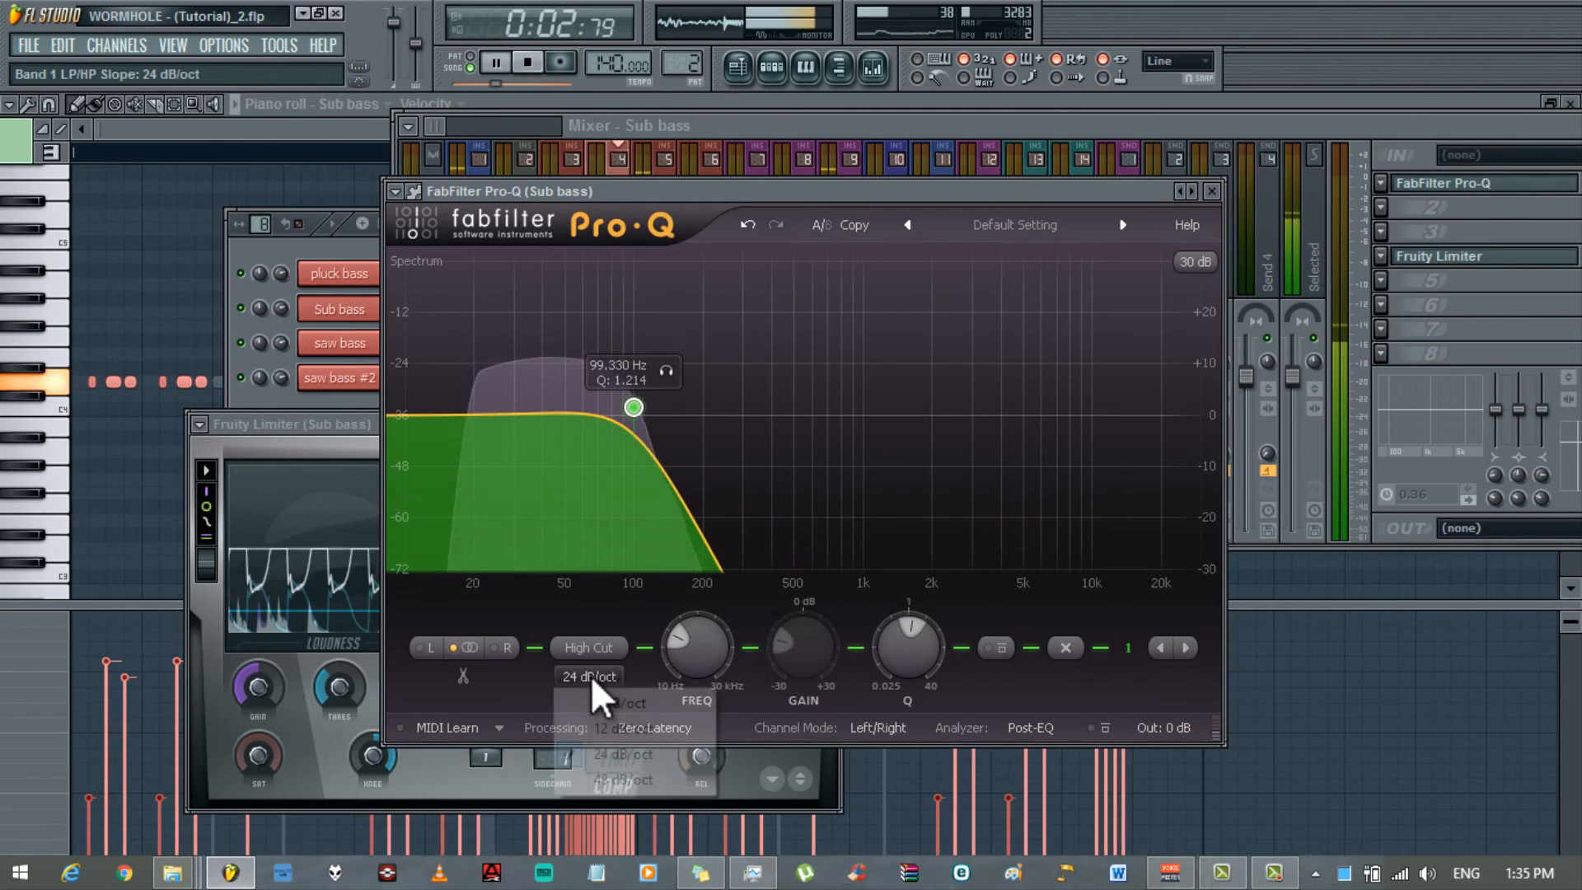
left_click(598, 779)
left_click_drag(626, 402, 641, 413)
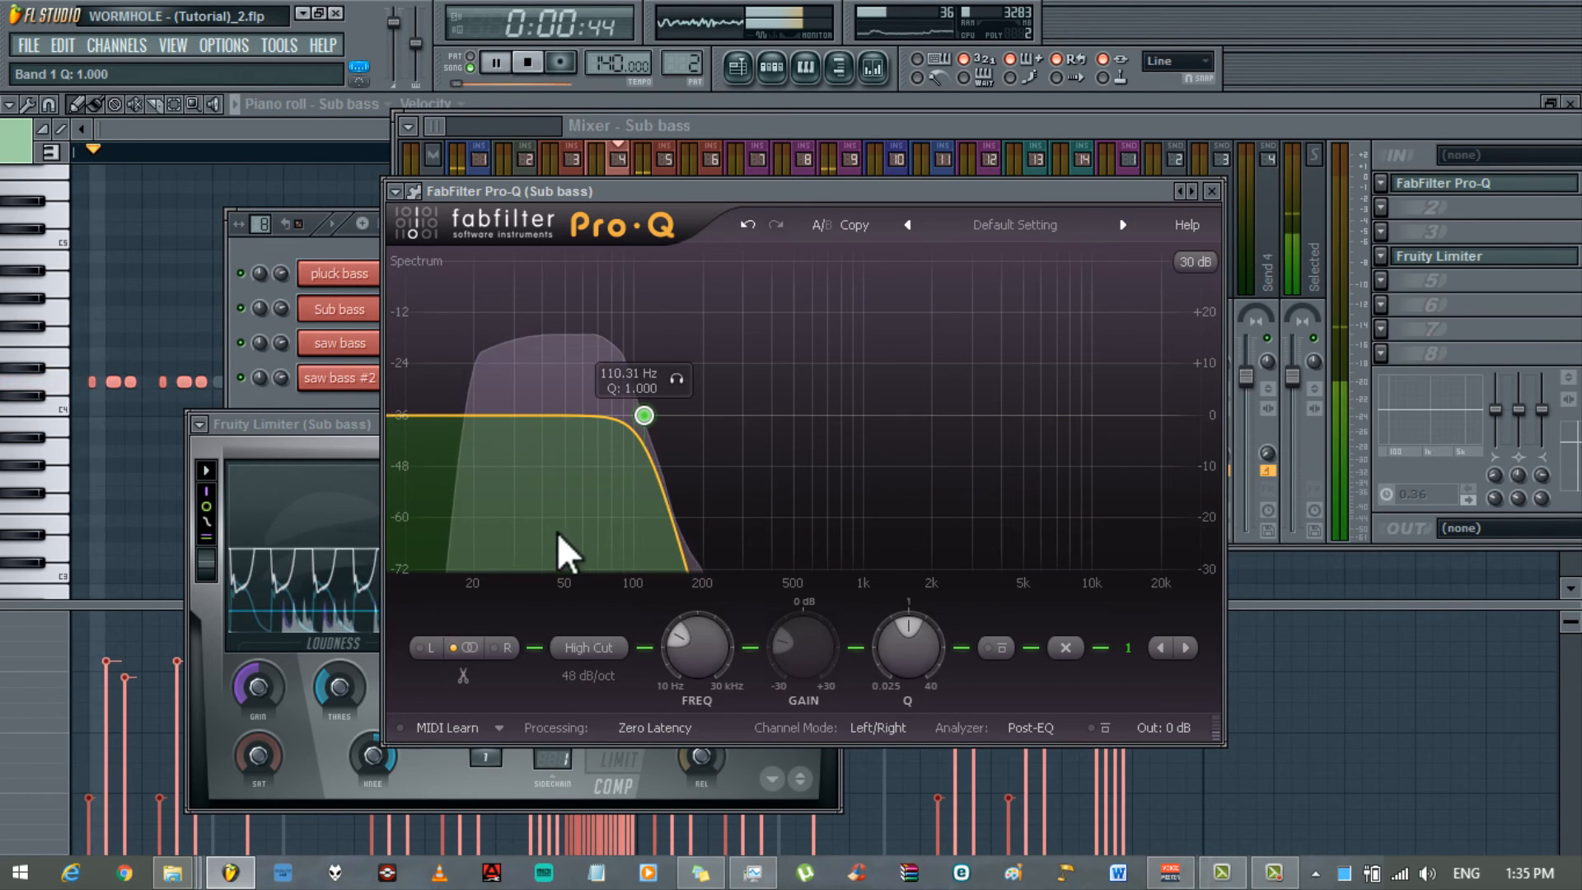
left_click_drag(452, 417, 483, 410)
left_click(1212, 191)
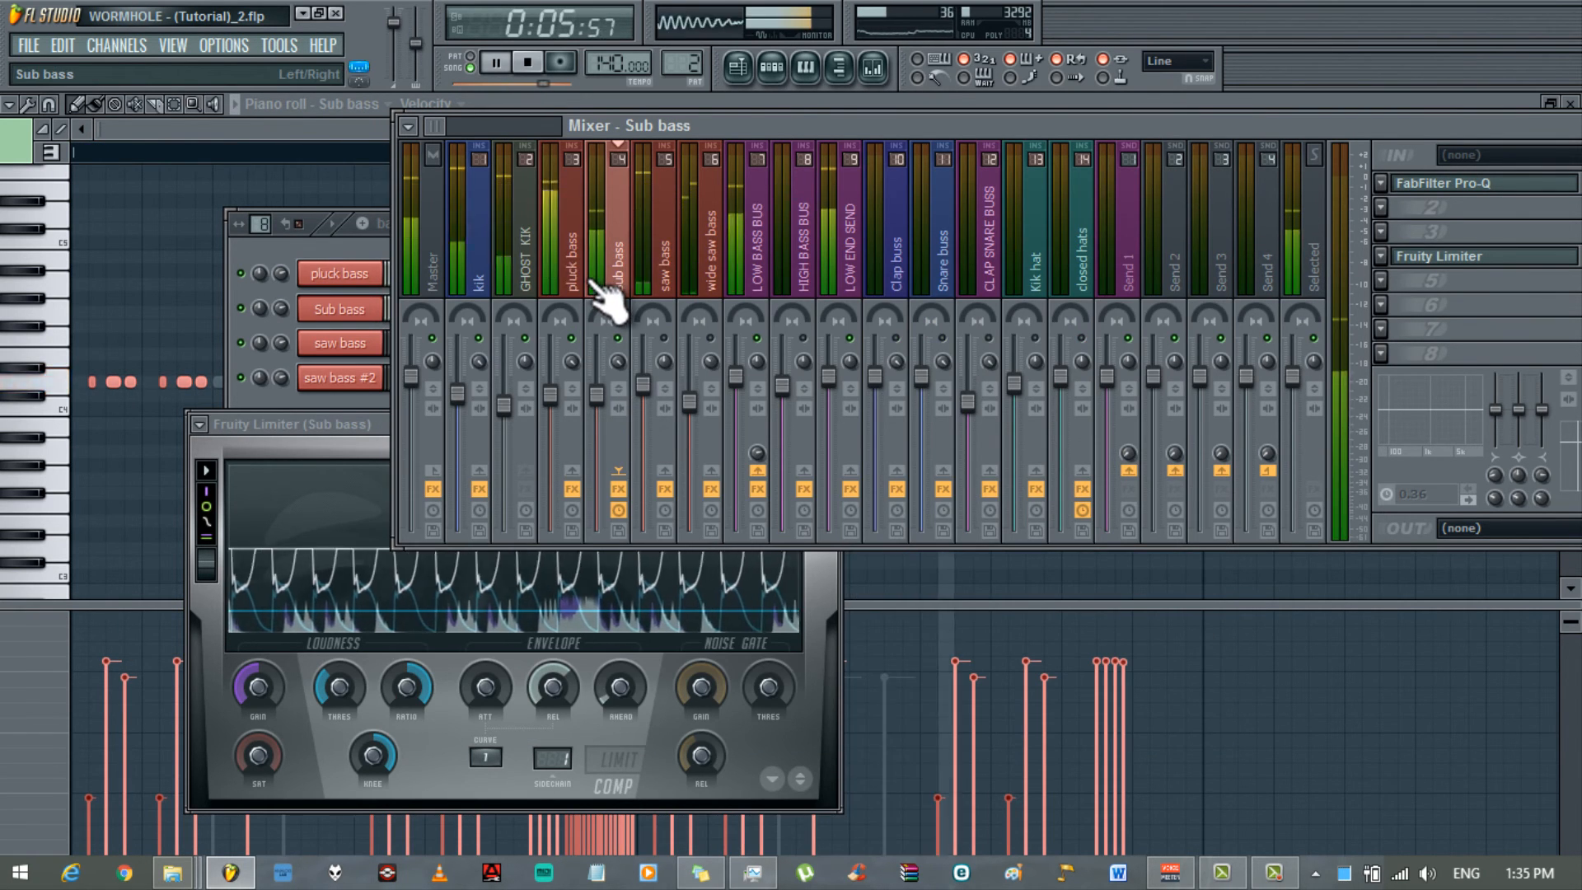
- Examine the LOW BASS BUS limiter and its available sidechain sources during playback, then stop the song
left_click(753, 280)
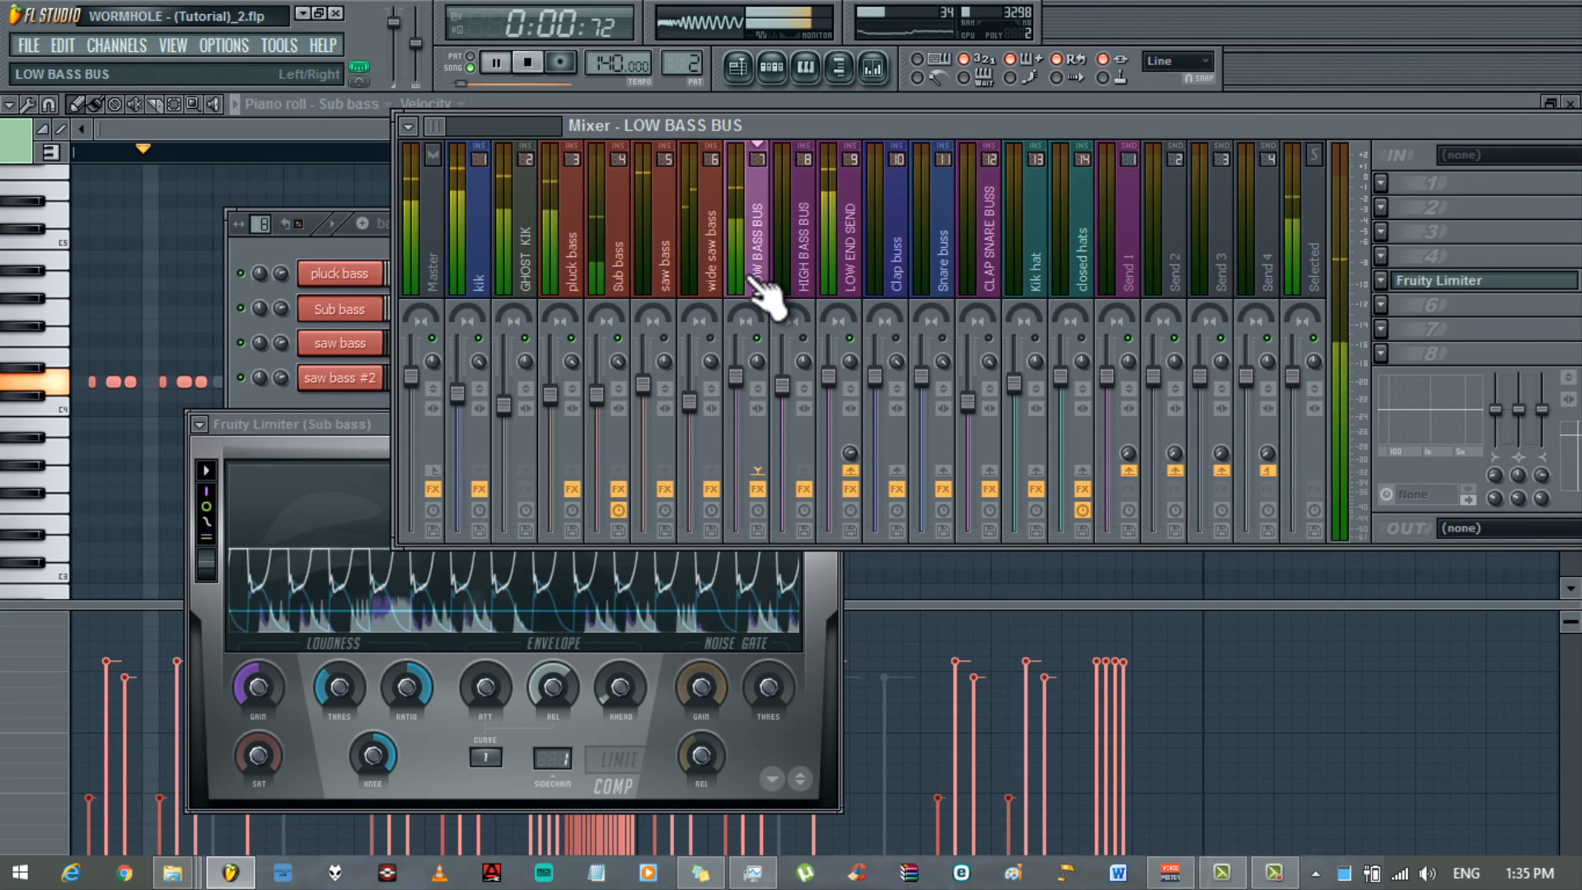
left_click(1440, 281)
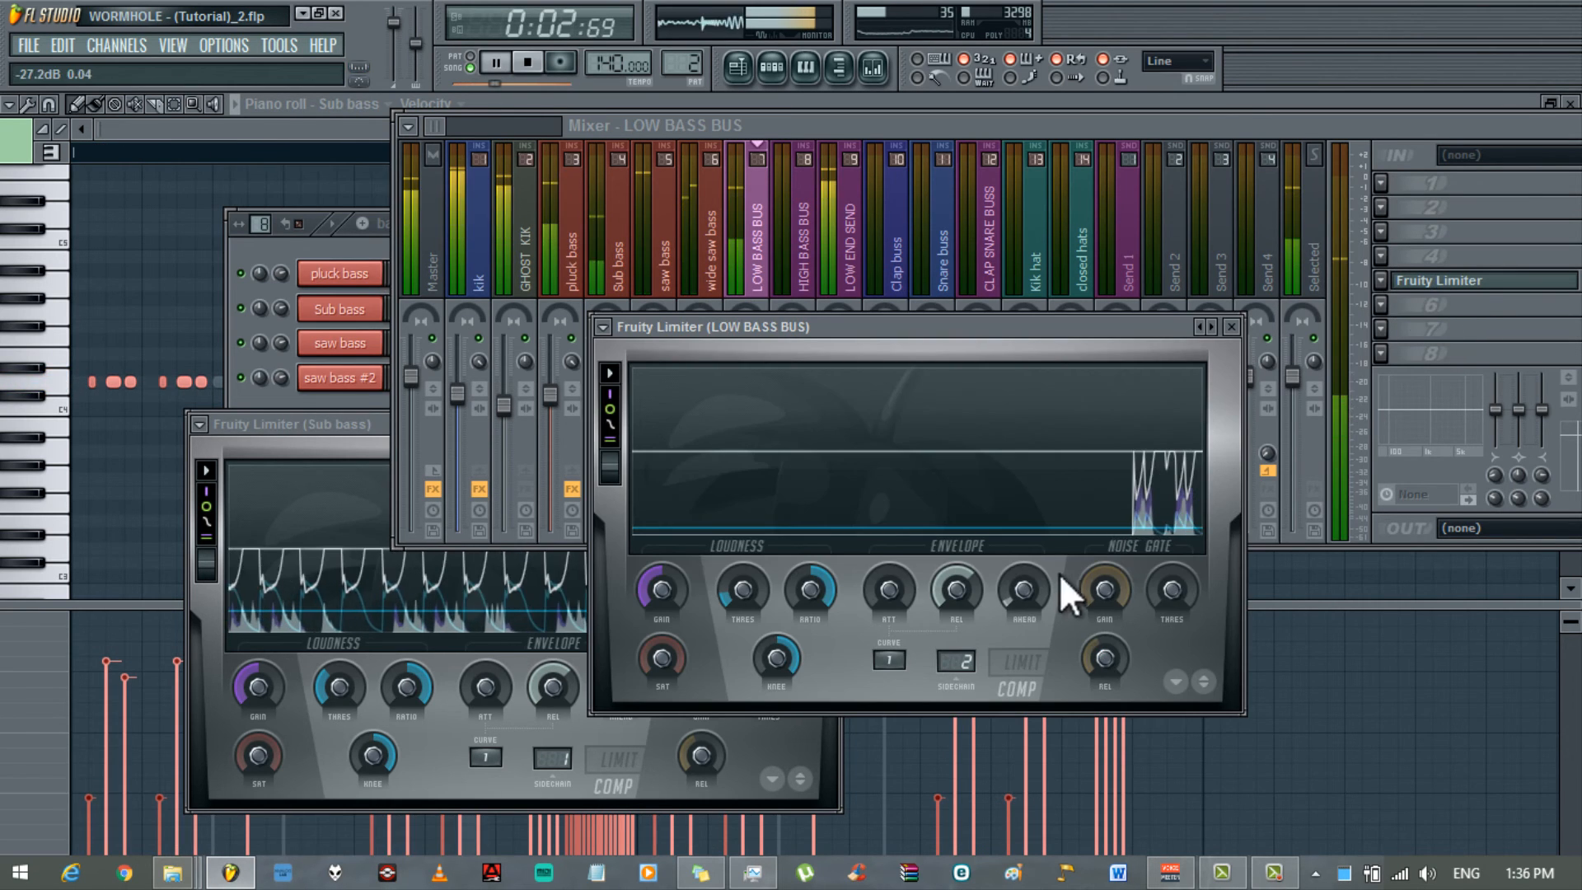
left_click(966, 662)
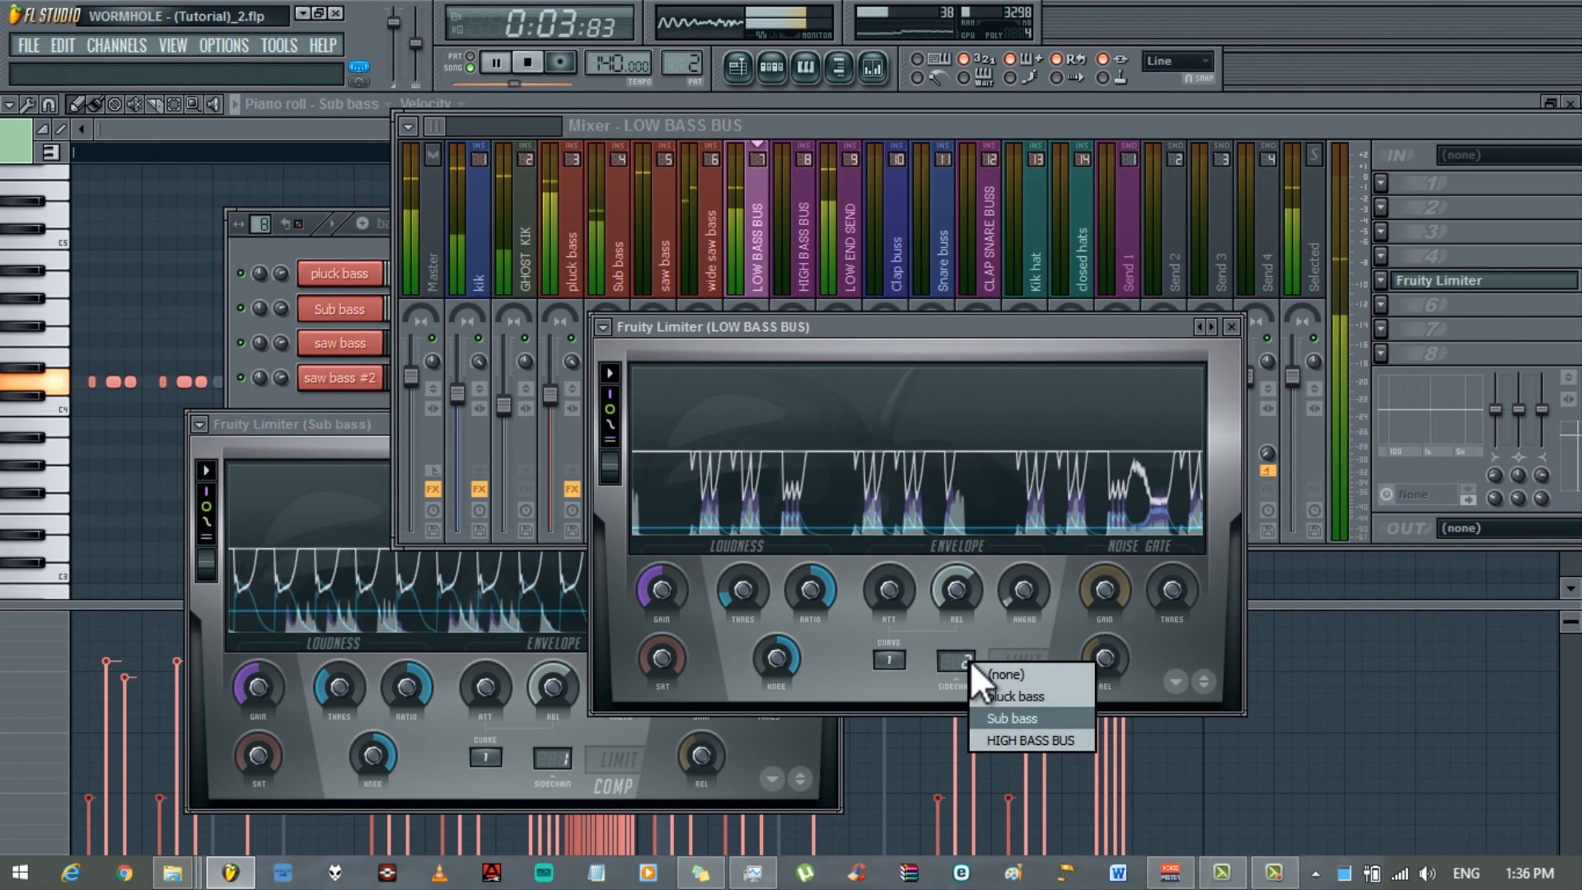
left_click(761, 260)
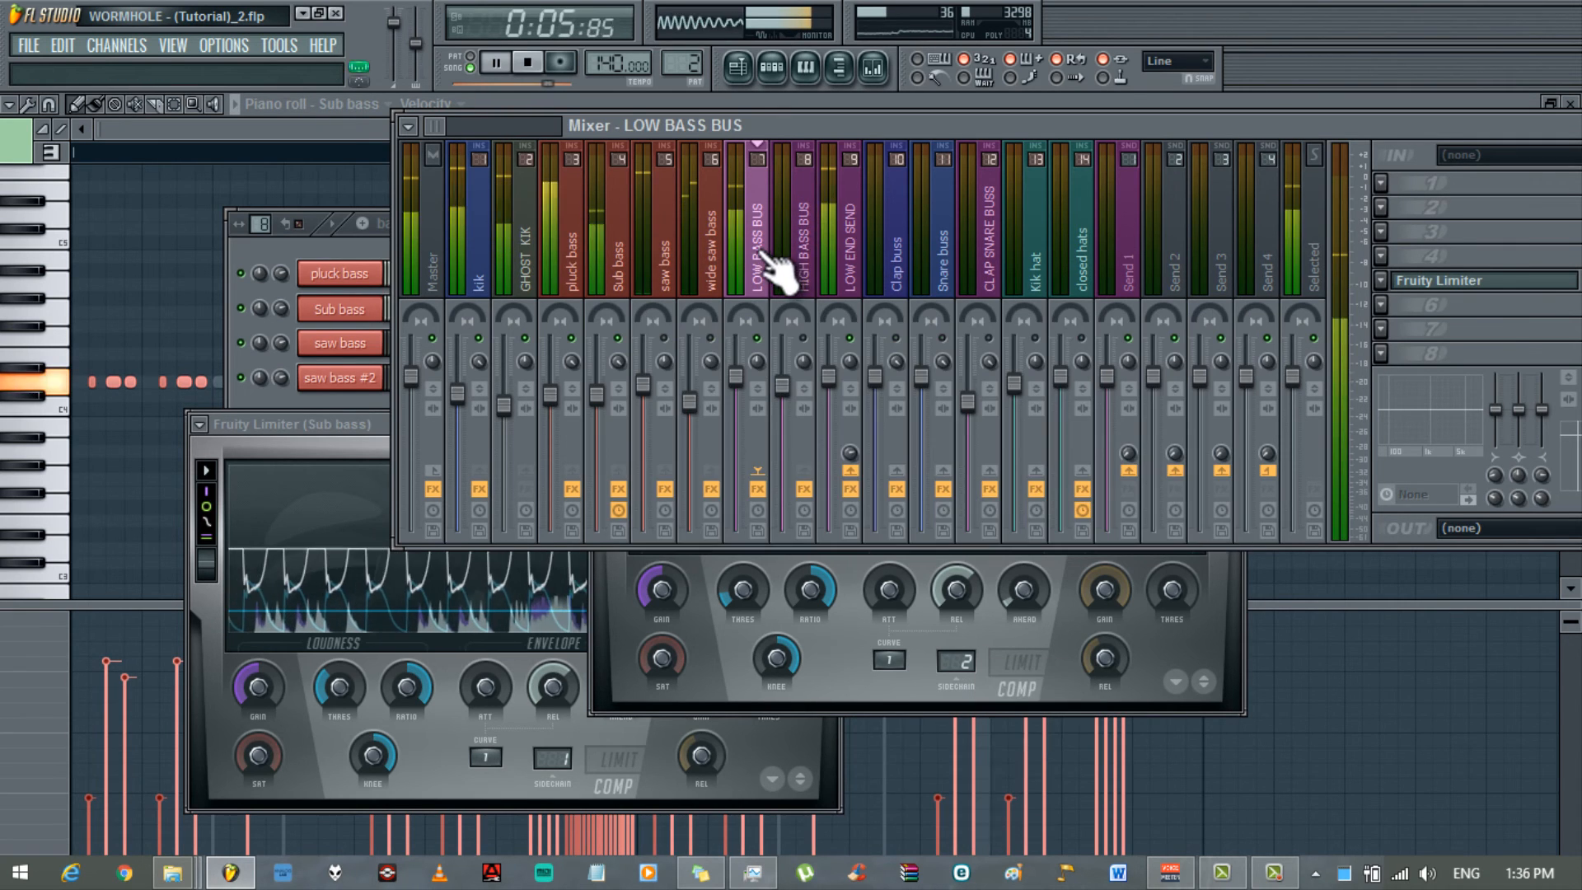
left_click(535, 63)
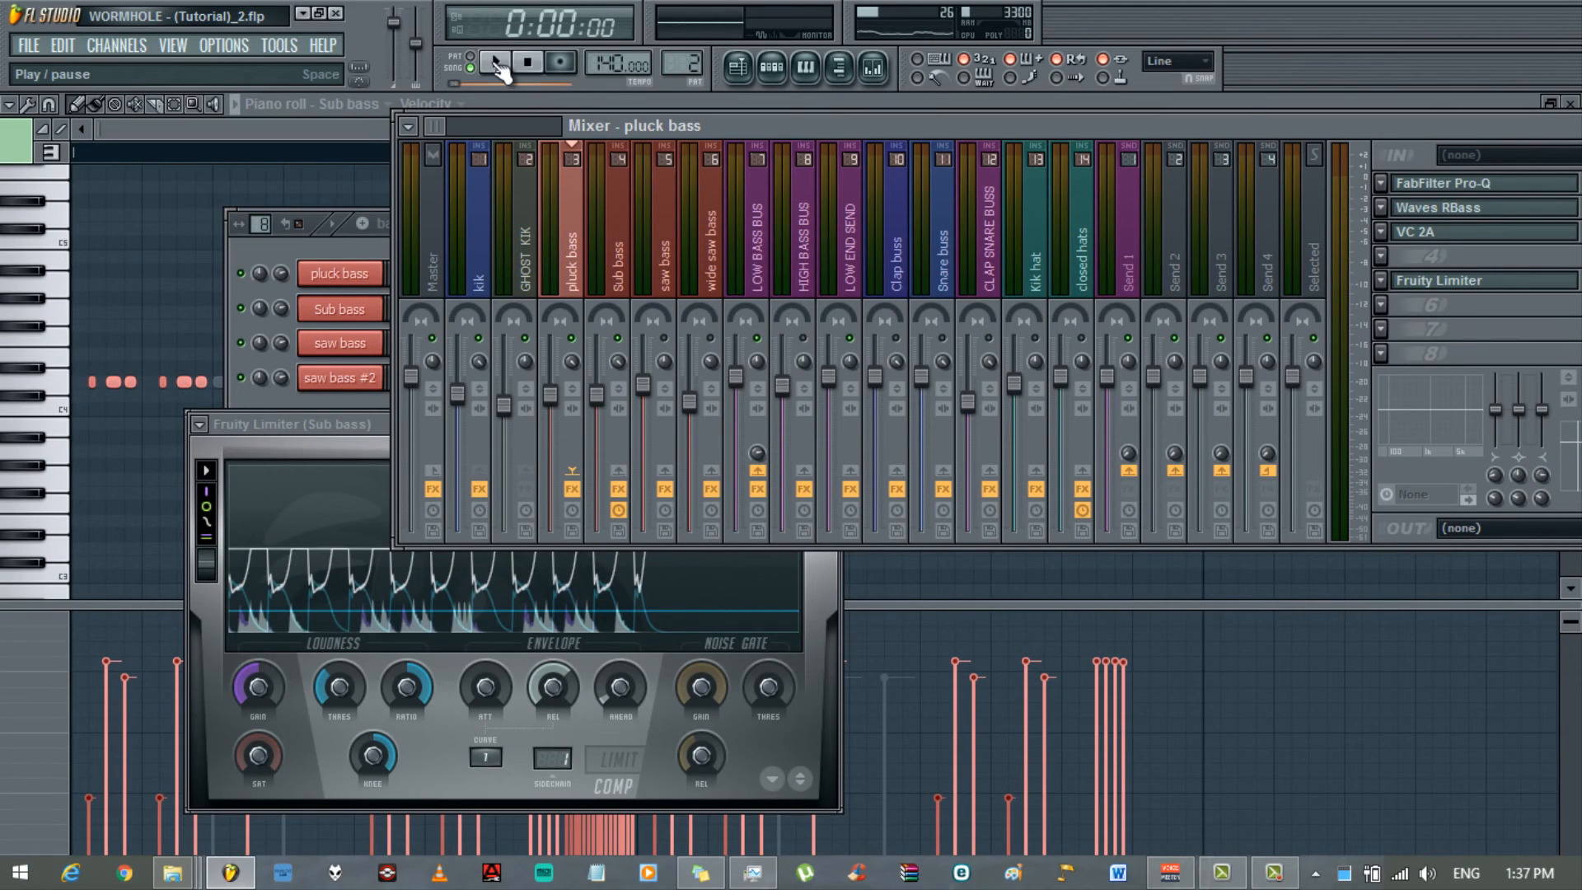
- Raise the pluck bass Pro-Q low-cut frequency to about 30 Hz and play the song
left_click(622, 271)
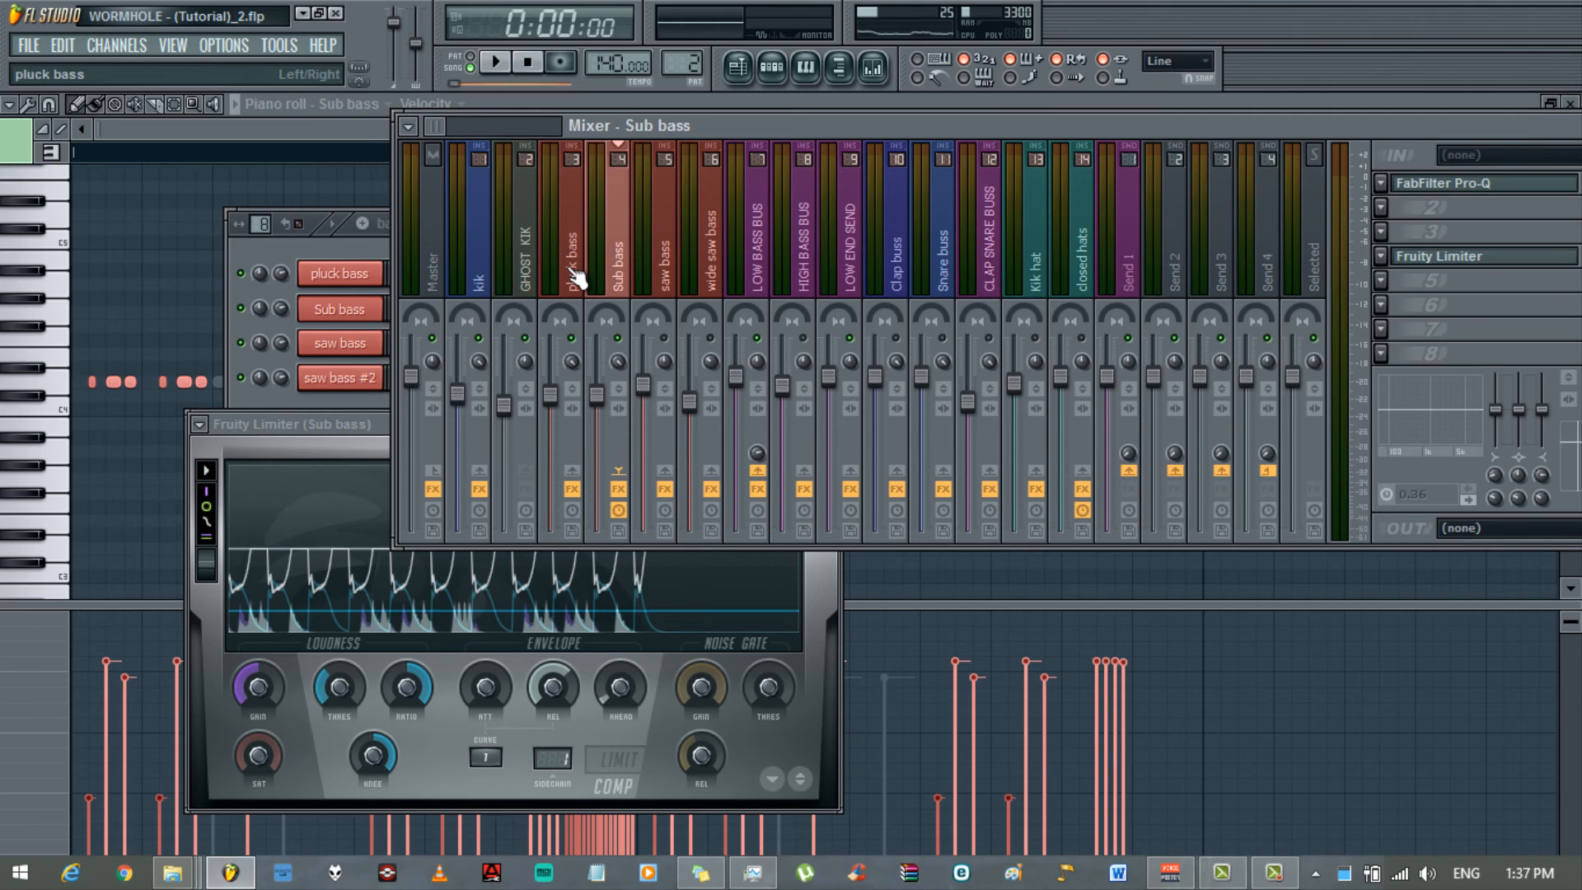
left_click(577, 279)
left_click(1435, 188)
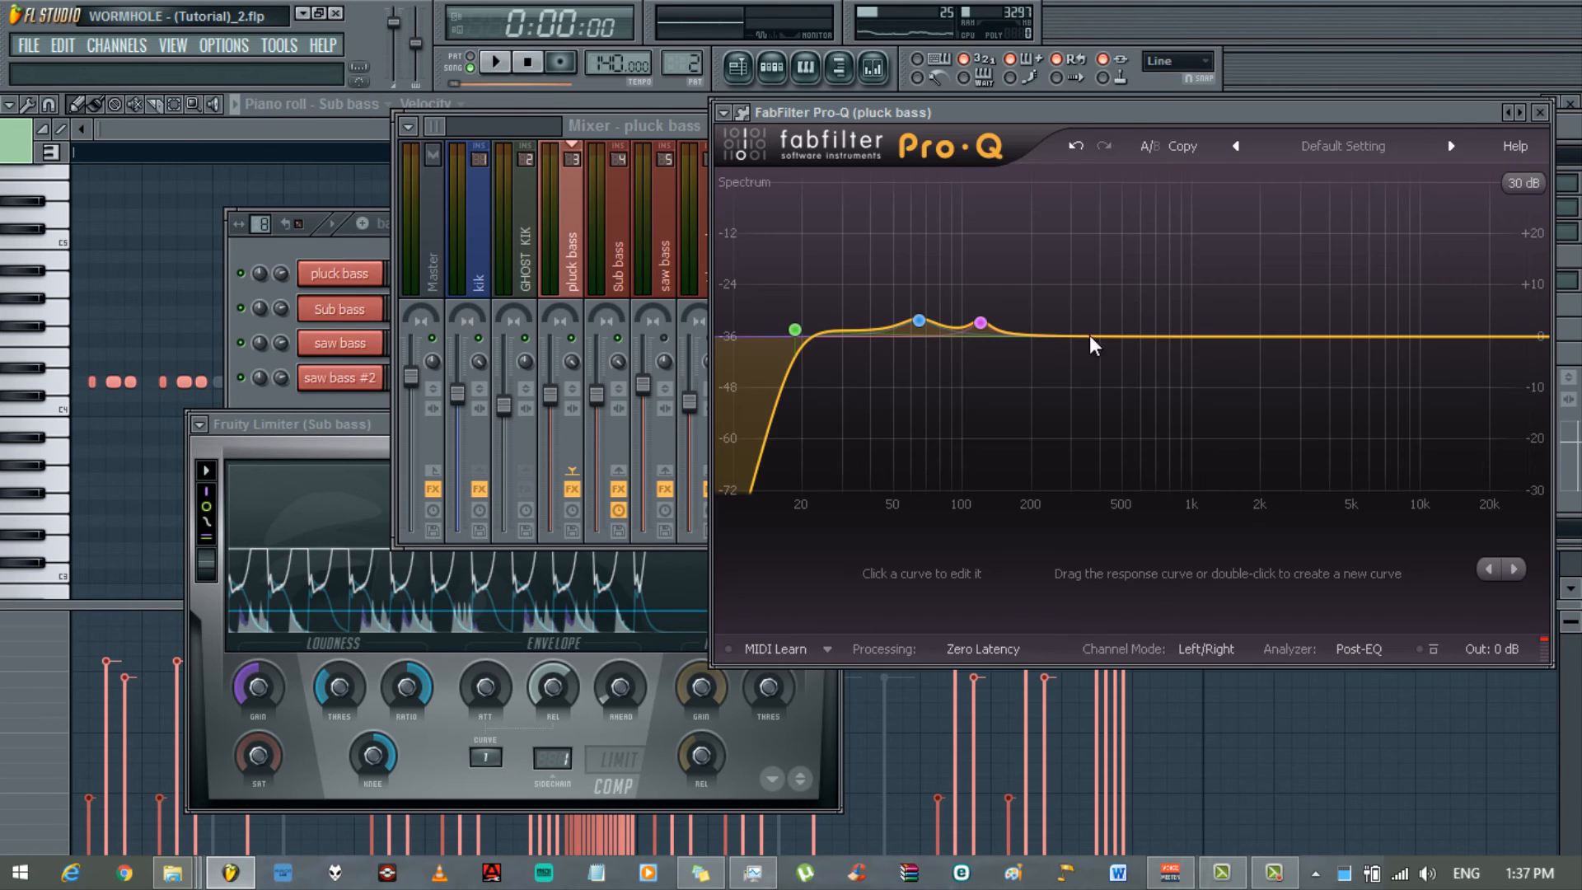
left_click_drag(793, 327, 803, 325)
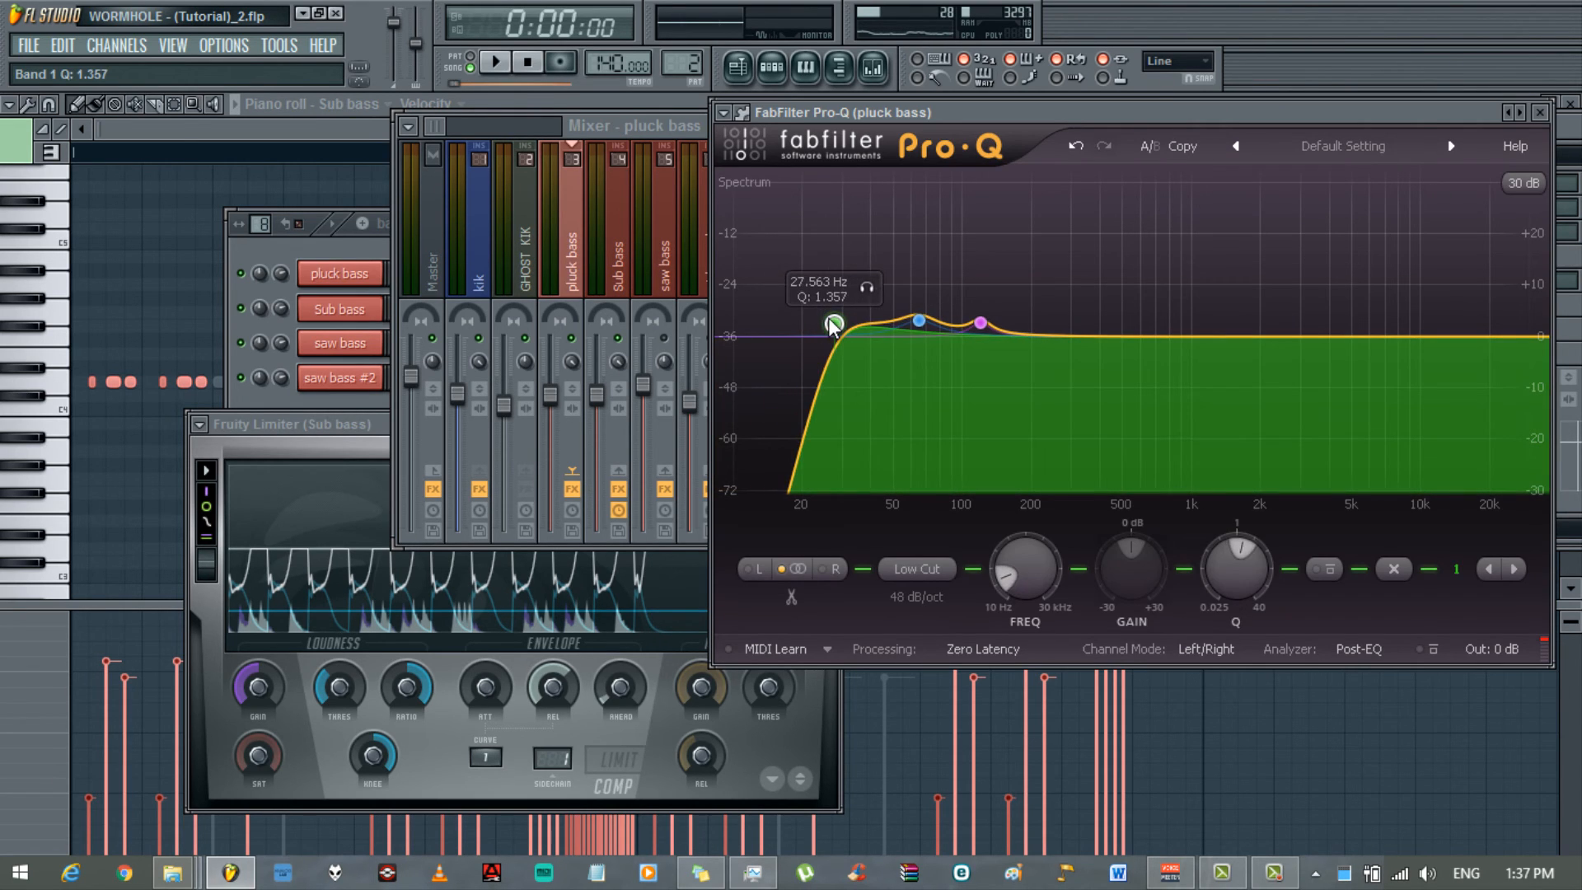
left_click(495, 62)
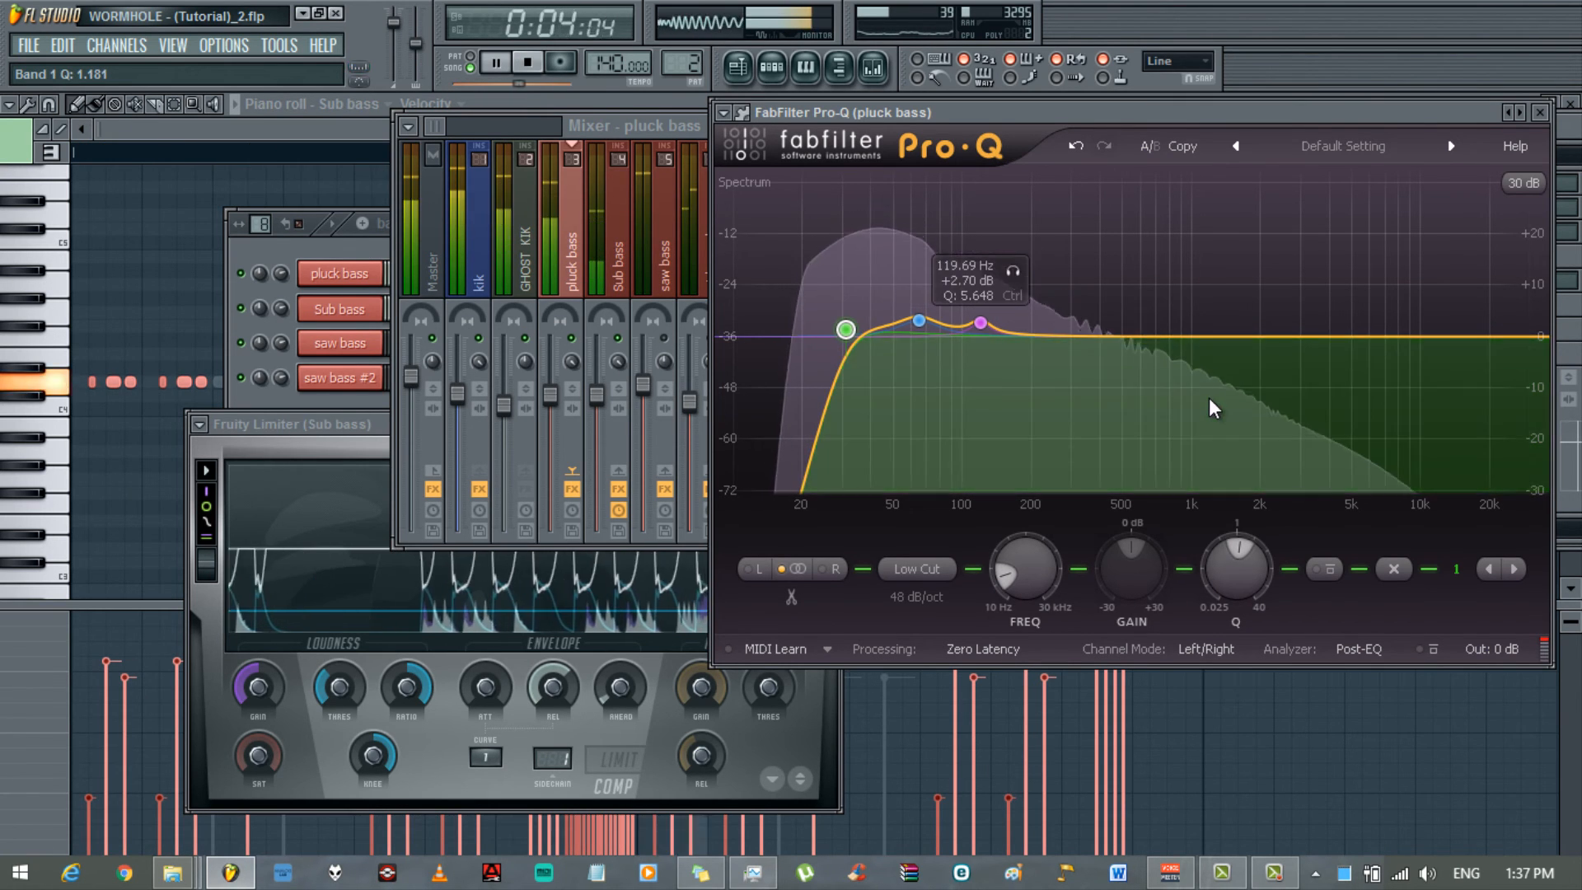
- Disable the pluck bass Pro-Q band near 65 Hz and raise its low-cut frequency to about 42 Hz
right_click(923, 330)
left_click(960, 339)
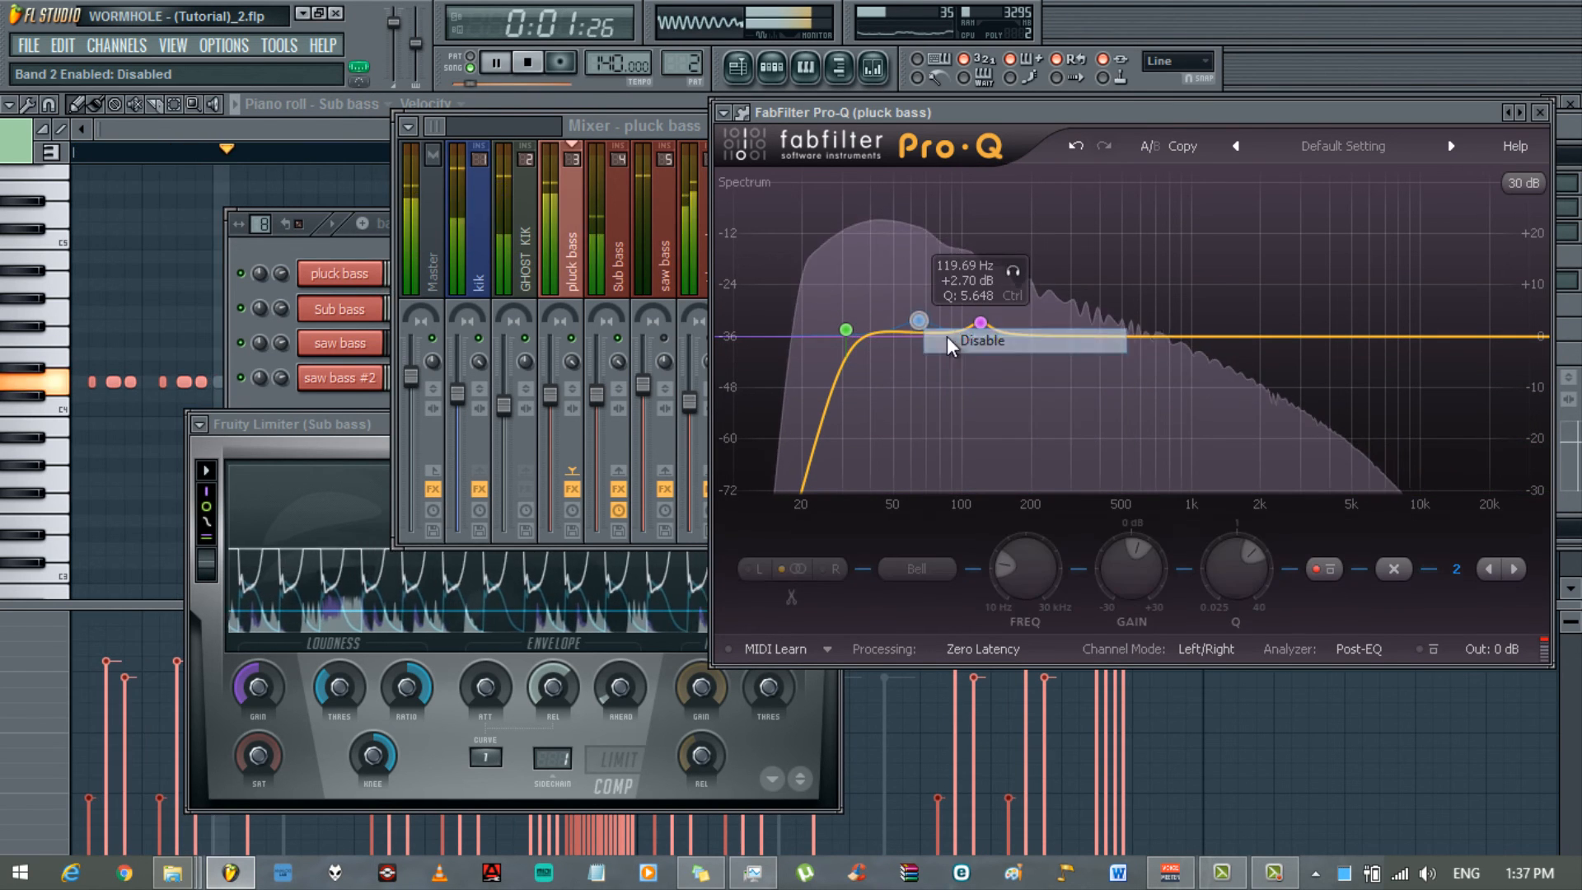
left_click(846, 330)
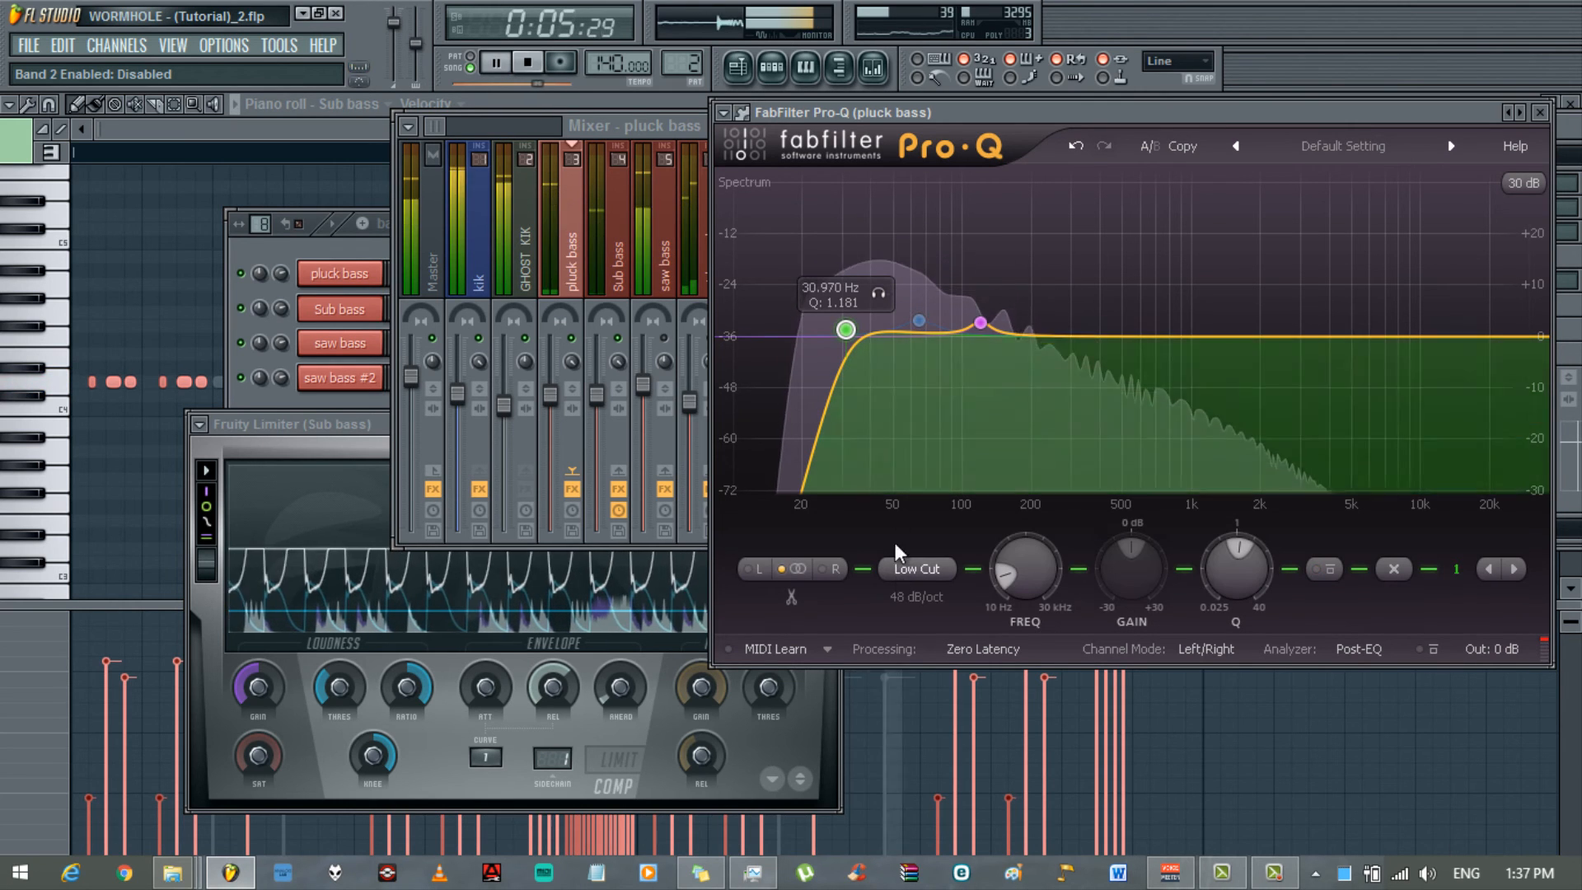
left_click_drag(846, 329, 877, 330)
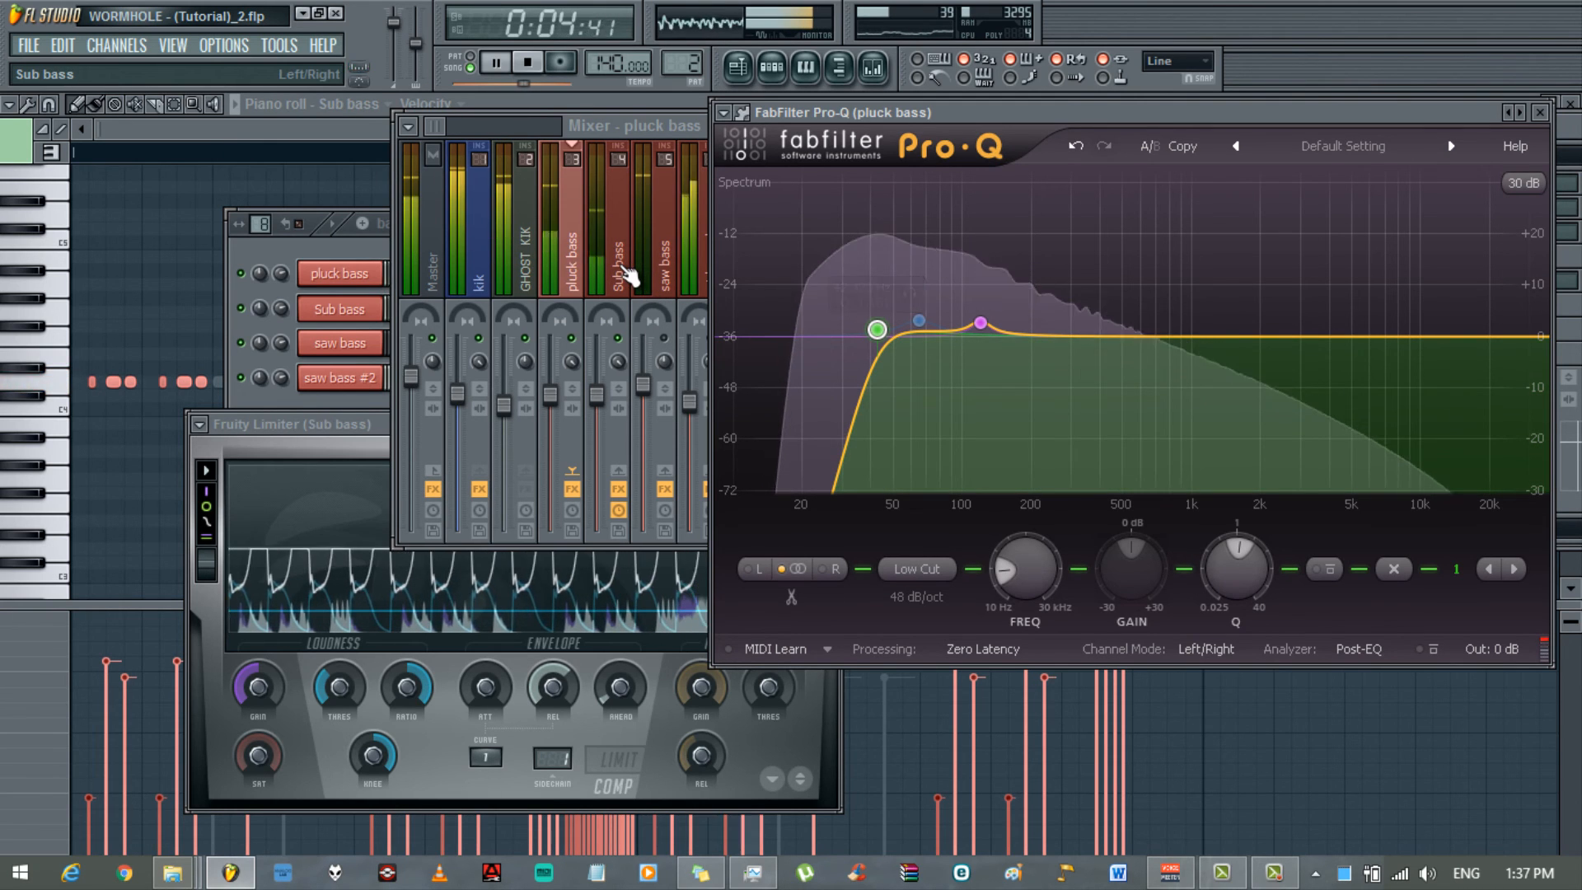
- Open the Sub bass Pro-Q and arrange it side by side with the pluck bass Pro-Q
left_click(633, 268)
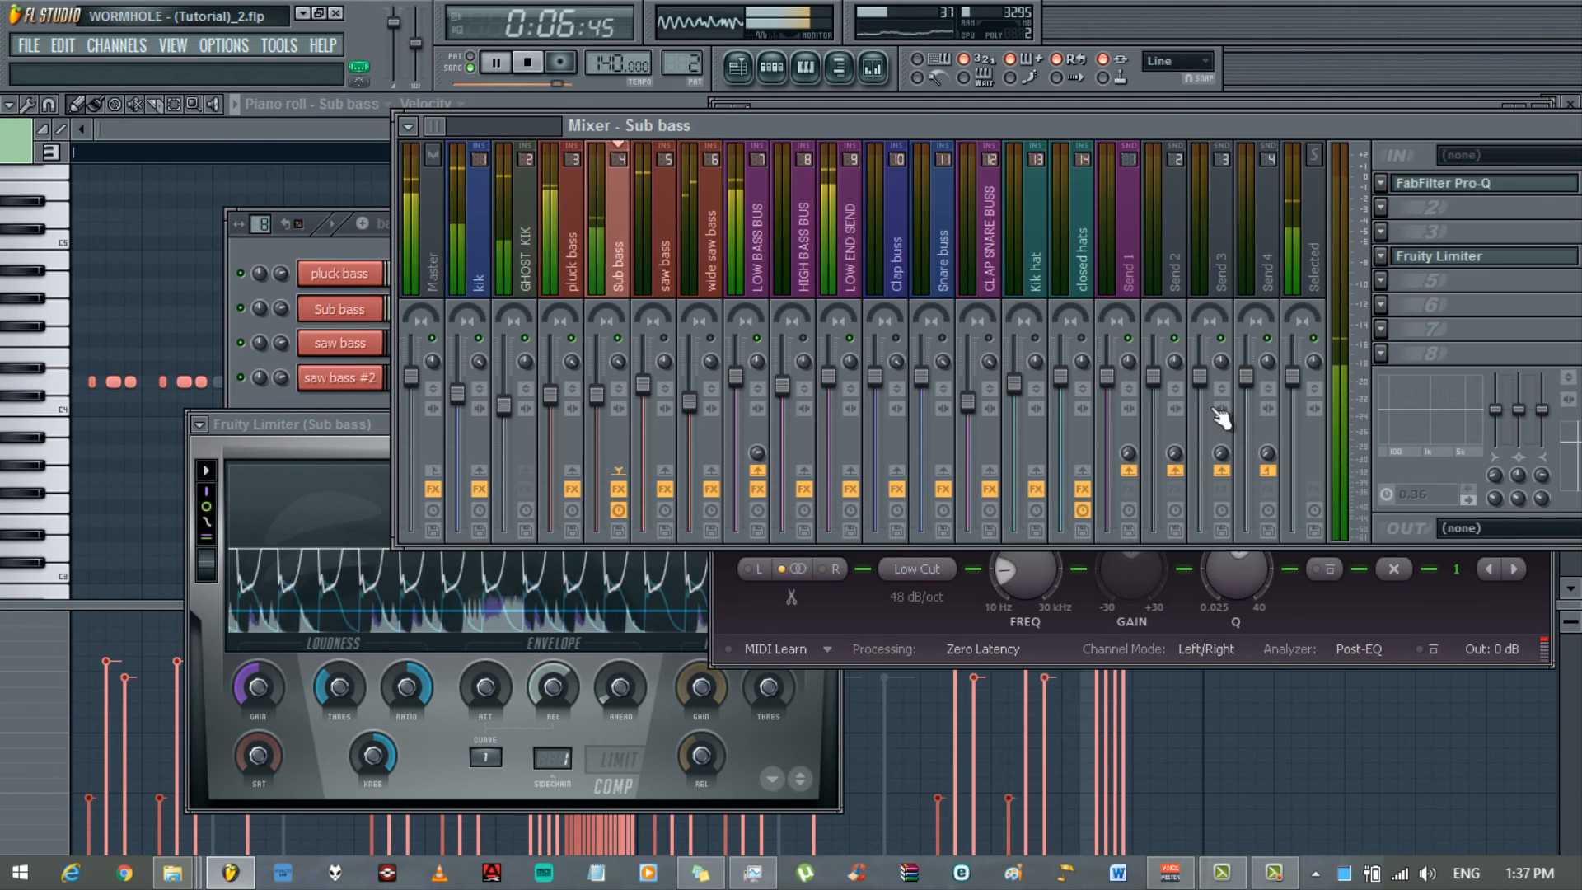
left_click(1475, 189)
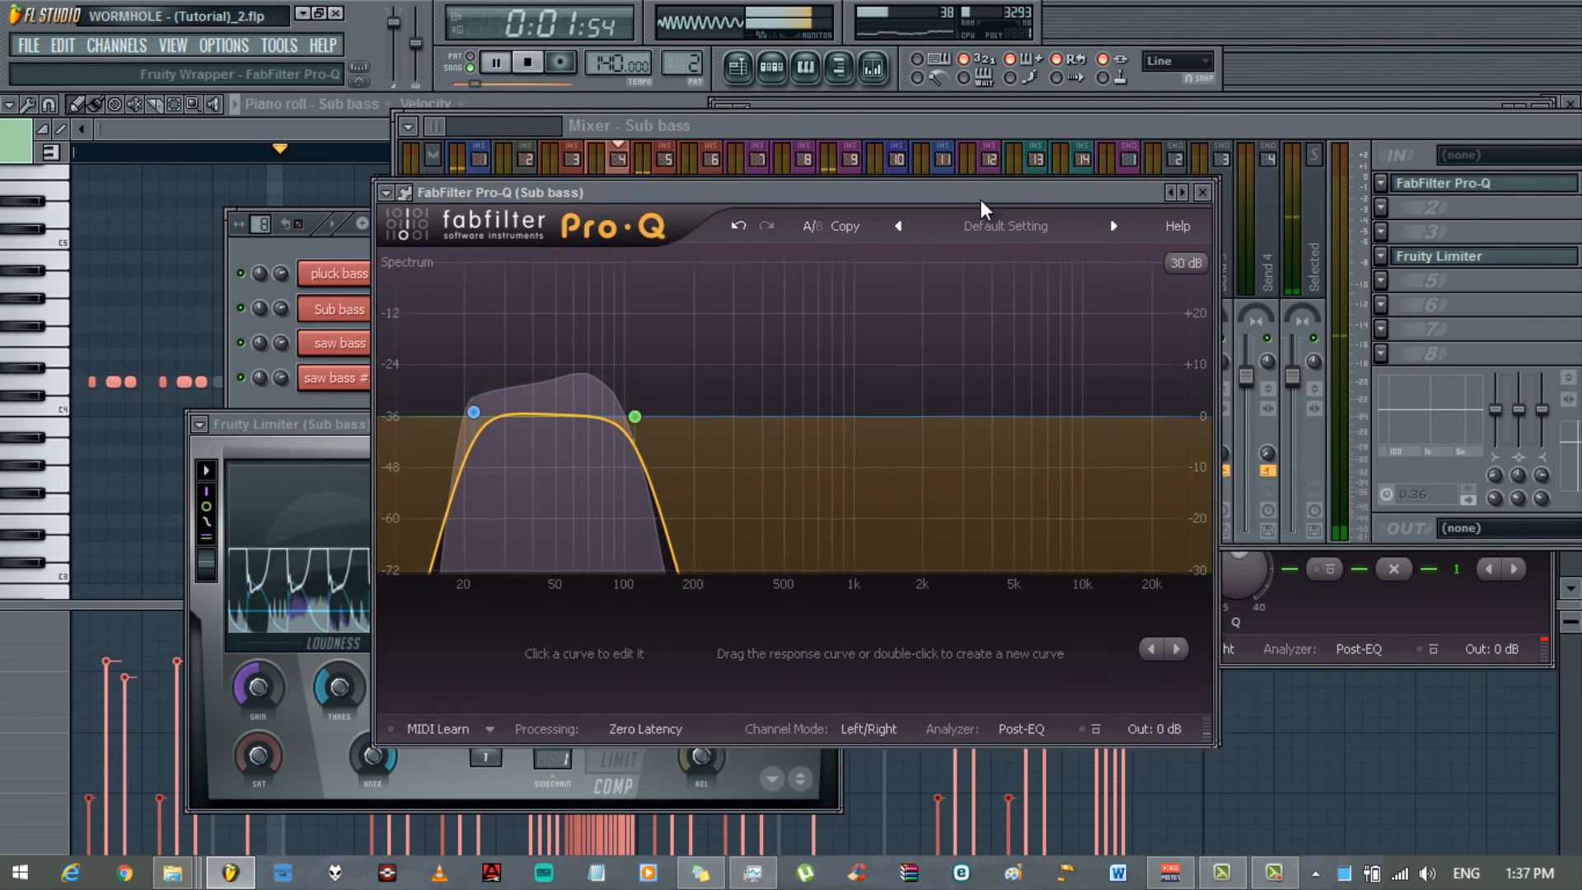
left_click_drag(1011, 190, 656, 255)
left_click(1302, 655)
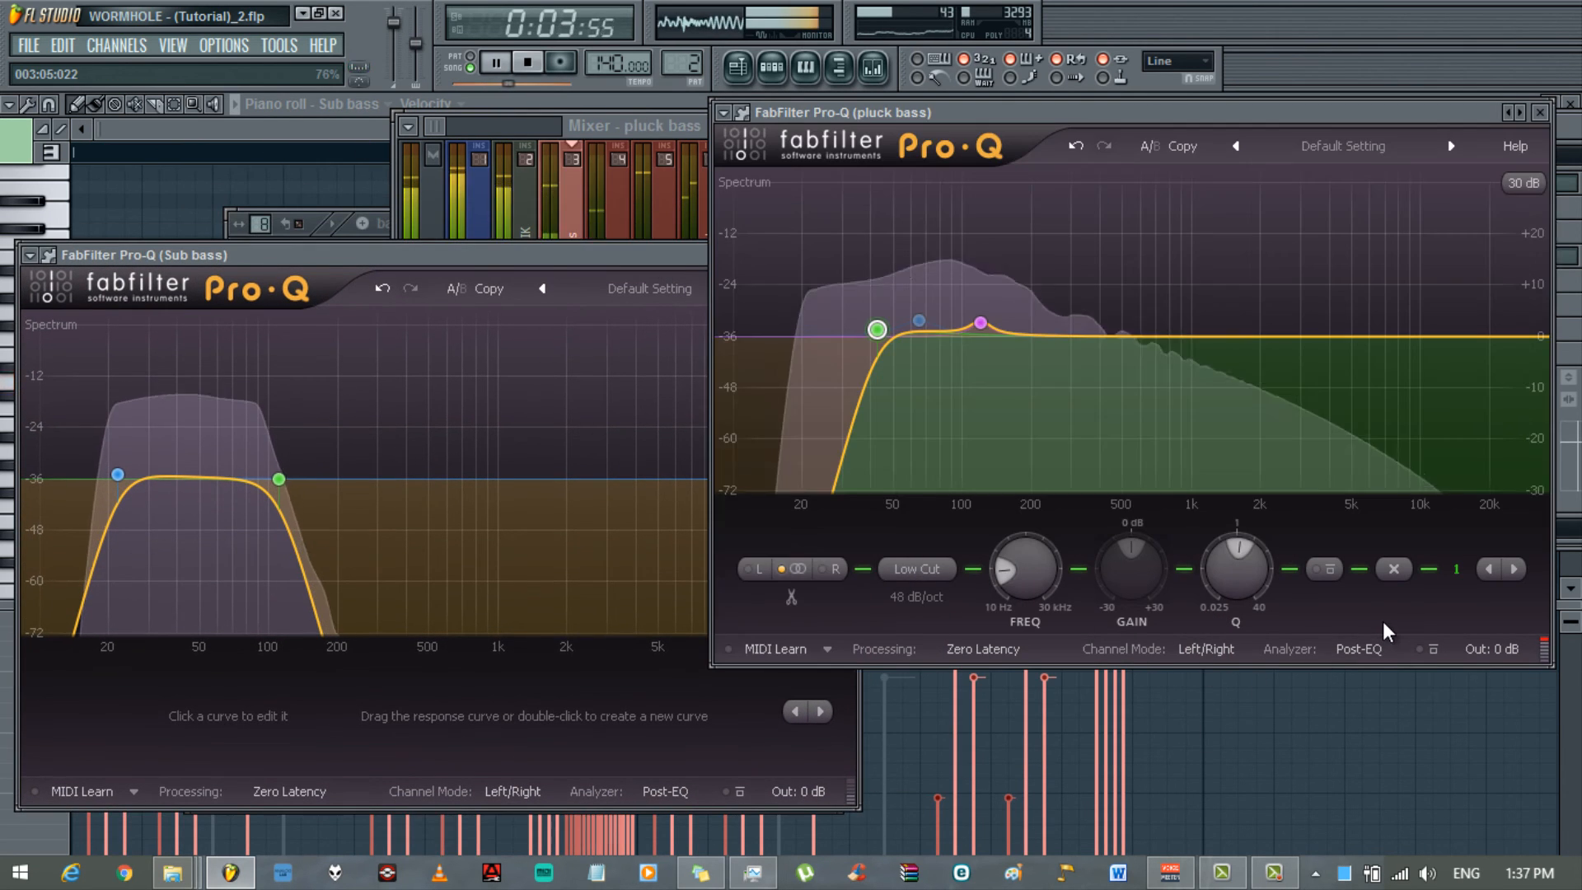
left_click_drag(1121, 115, 1195, 262)
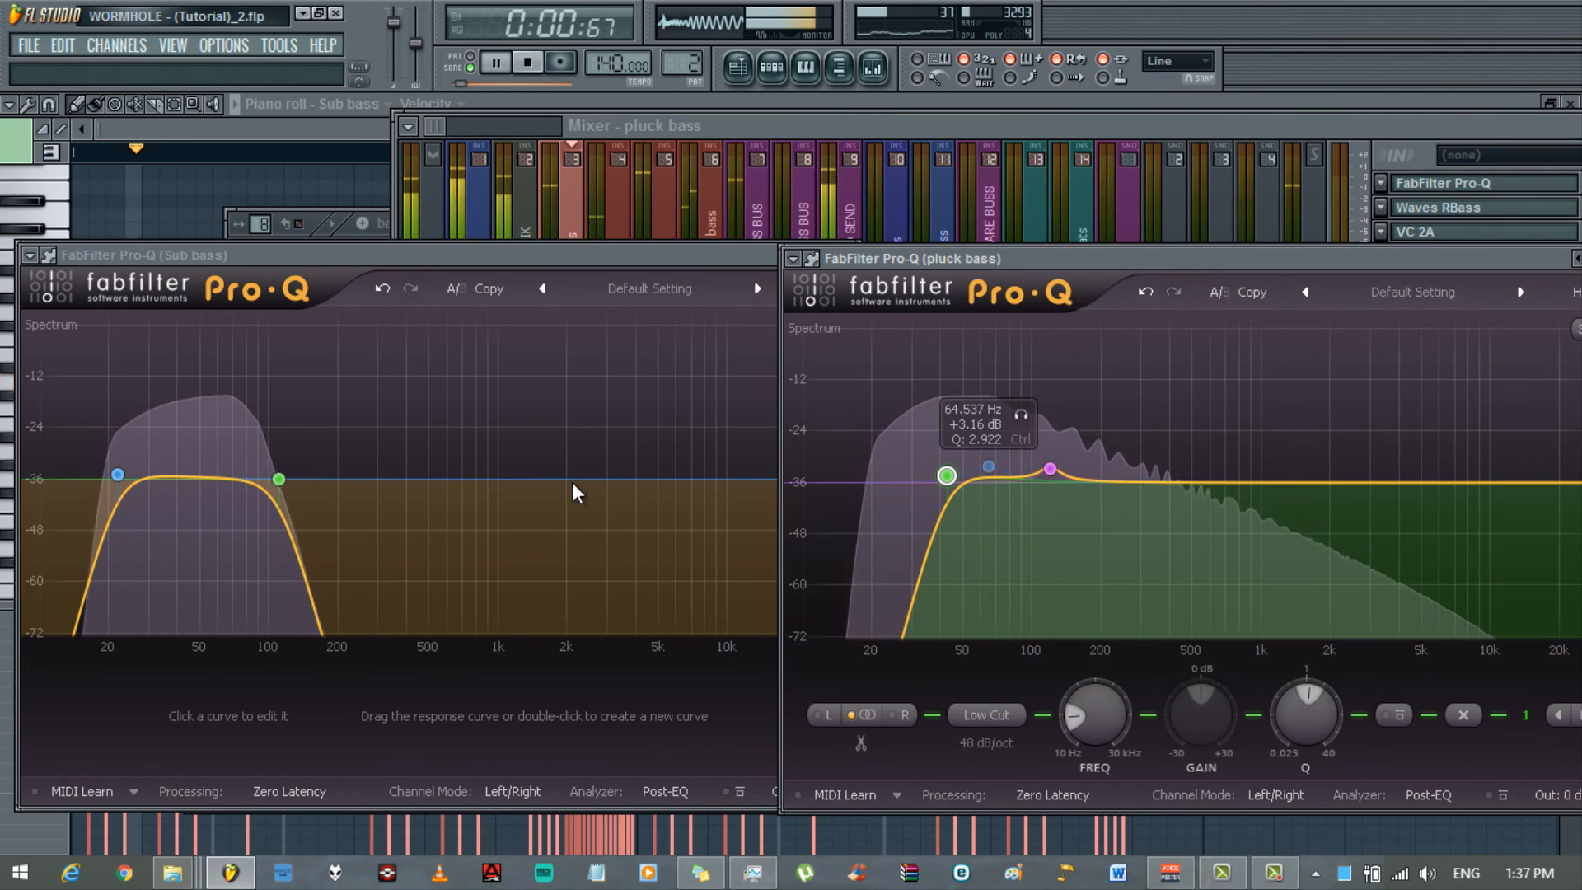
- Add a bell boost to the Sub bass EQ at about 33 Hz, +3.4 dB, with a Q of about 3.4
left_click(160, 459)
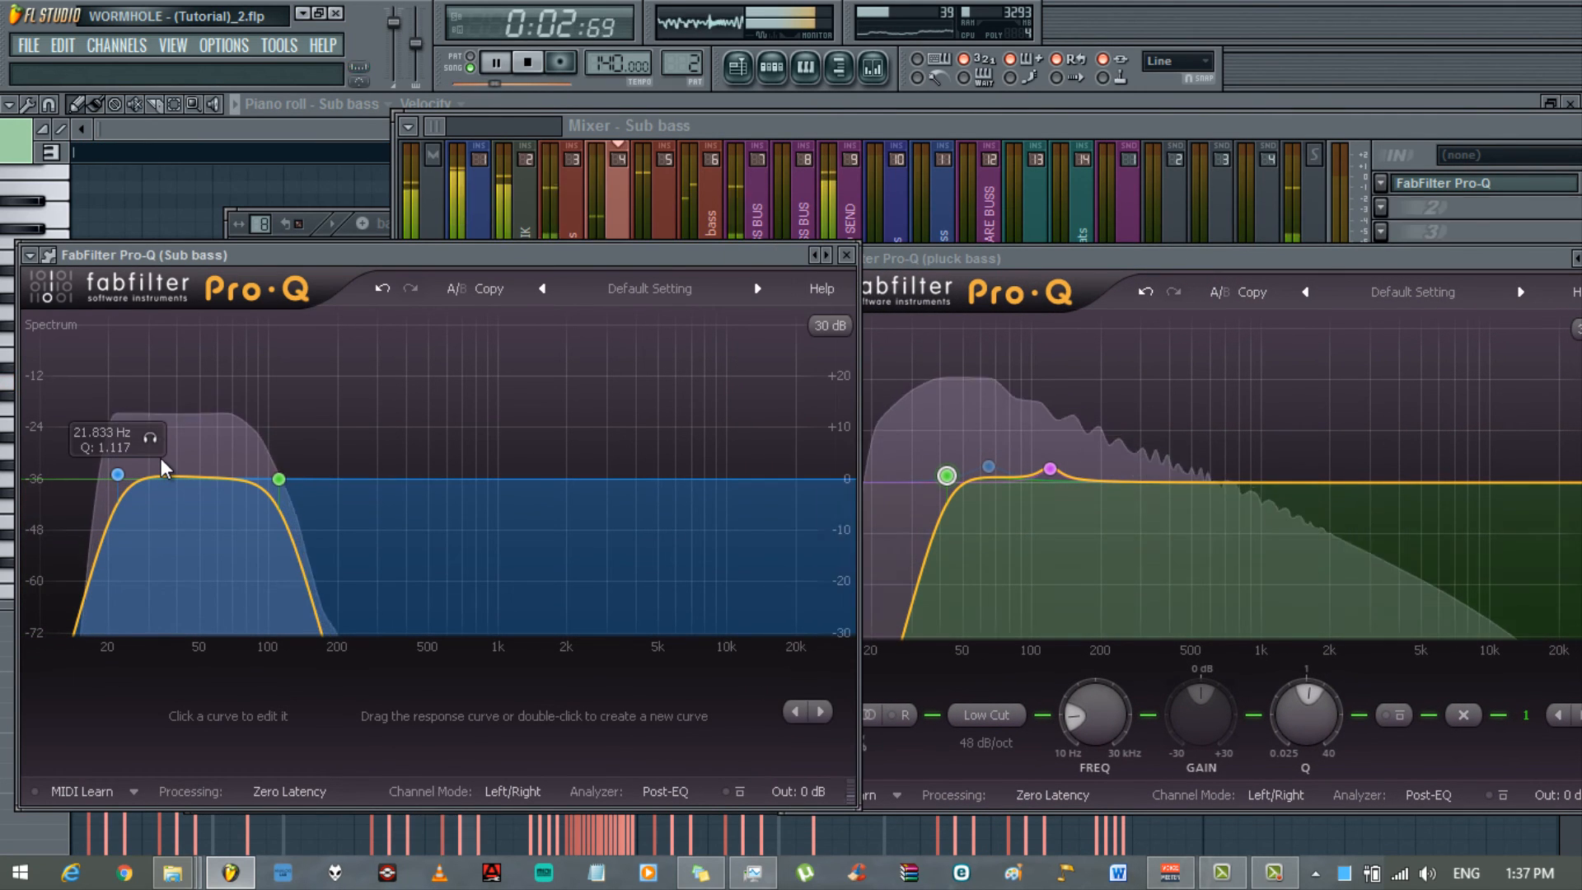
double_click(161, 458)
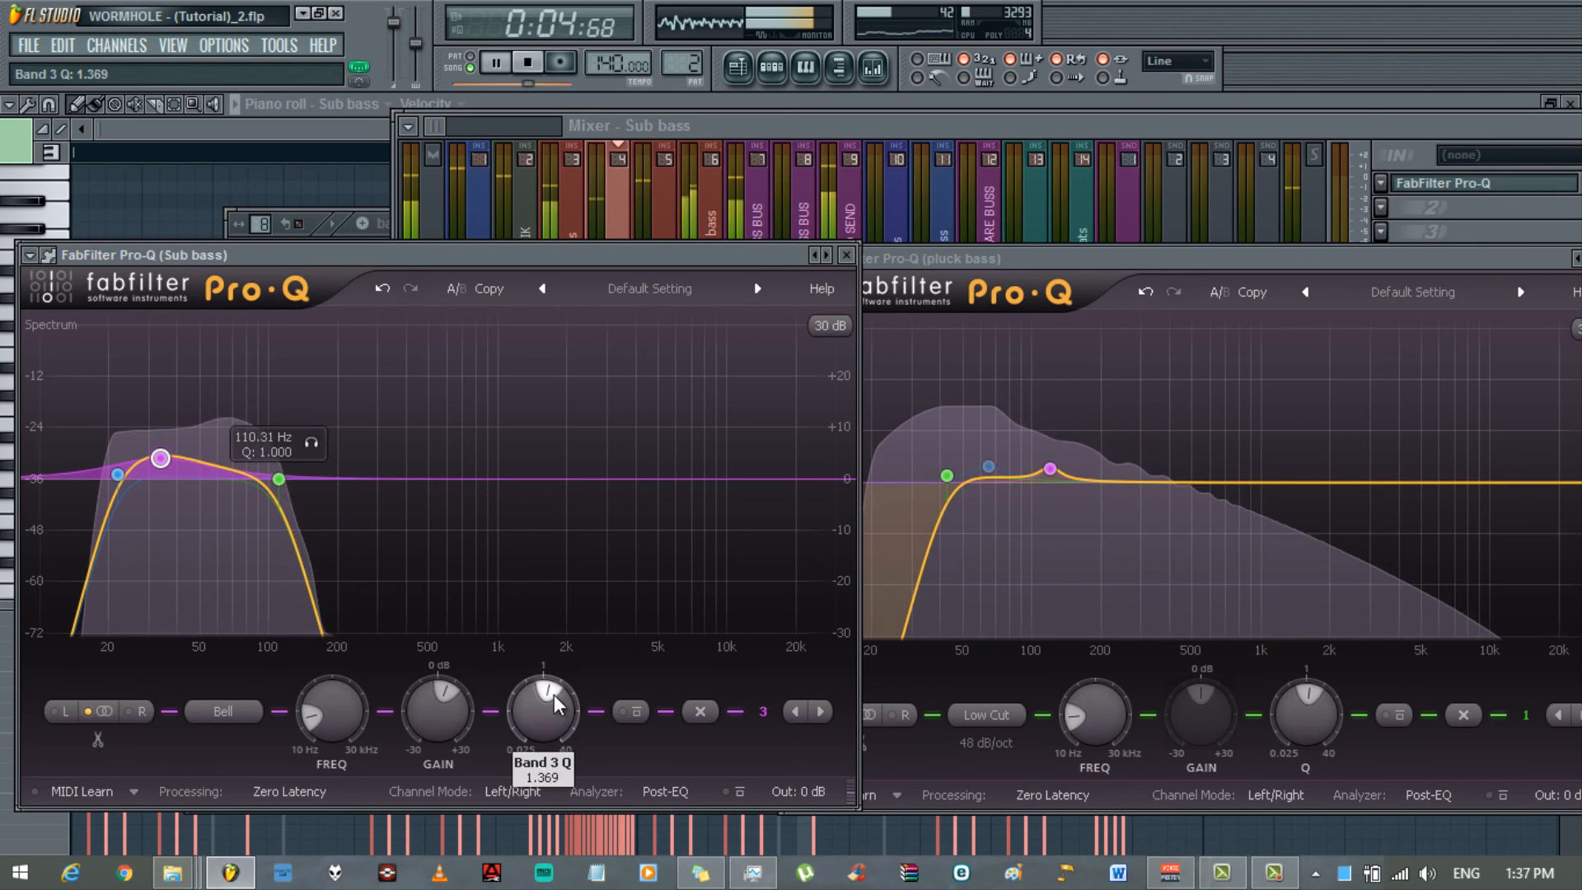
left_click_drag(554, 695, 552, 660)
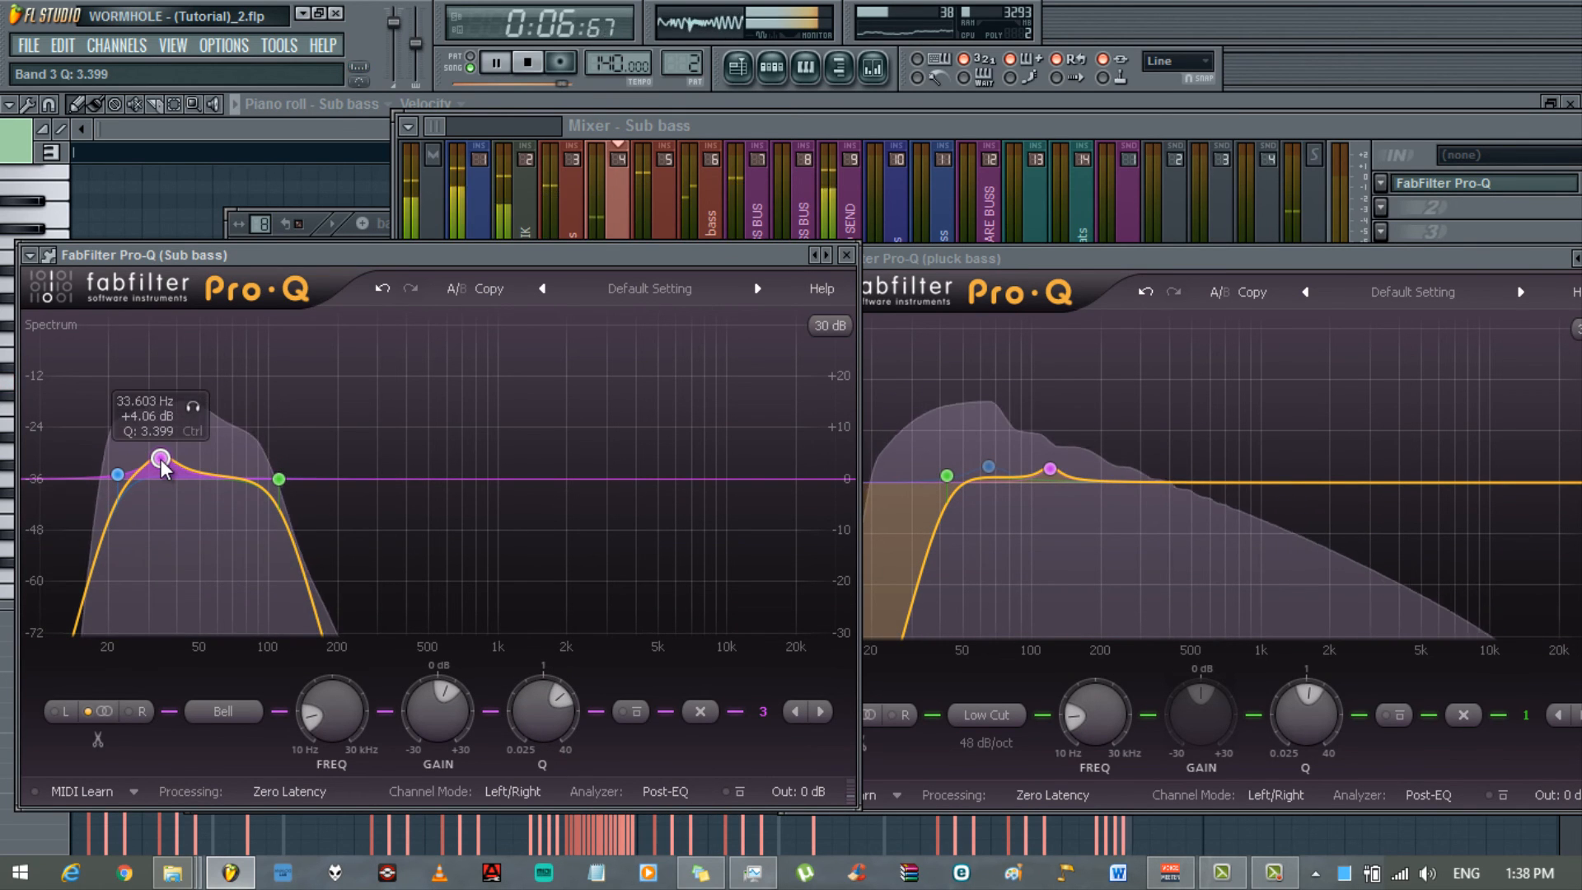
left_click_drag(161, 464, 159, 470)
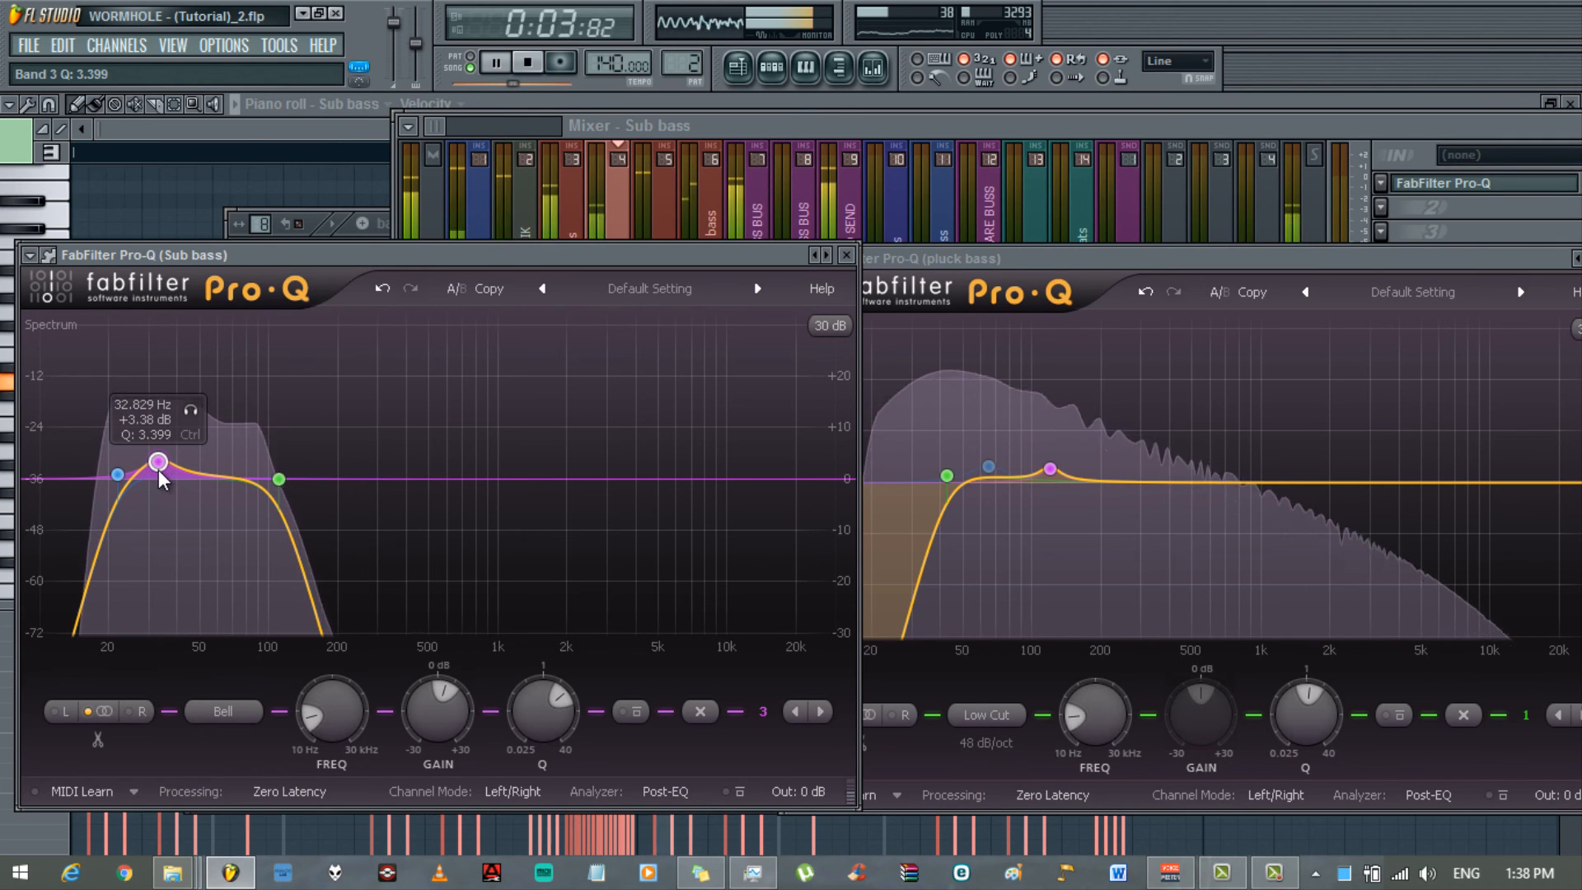
- Raise the pluck bass low cut to about 50 Hz and the Sub bass high cut to about 130 Hz
left_click(948, 475)
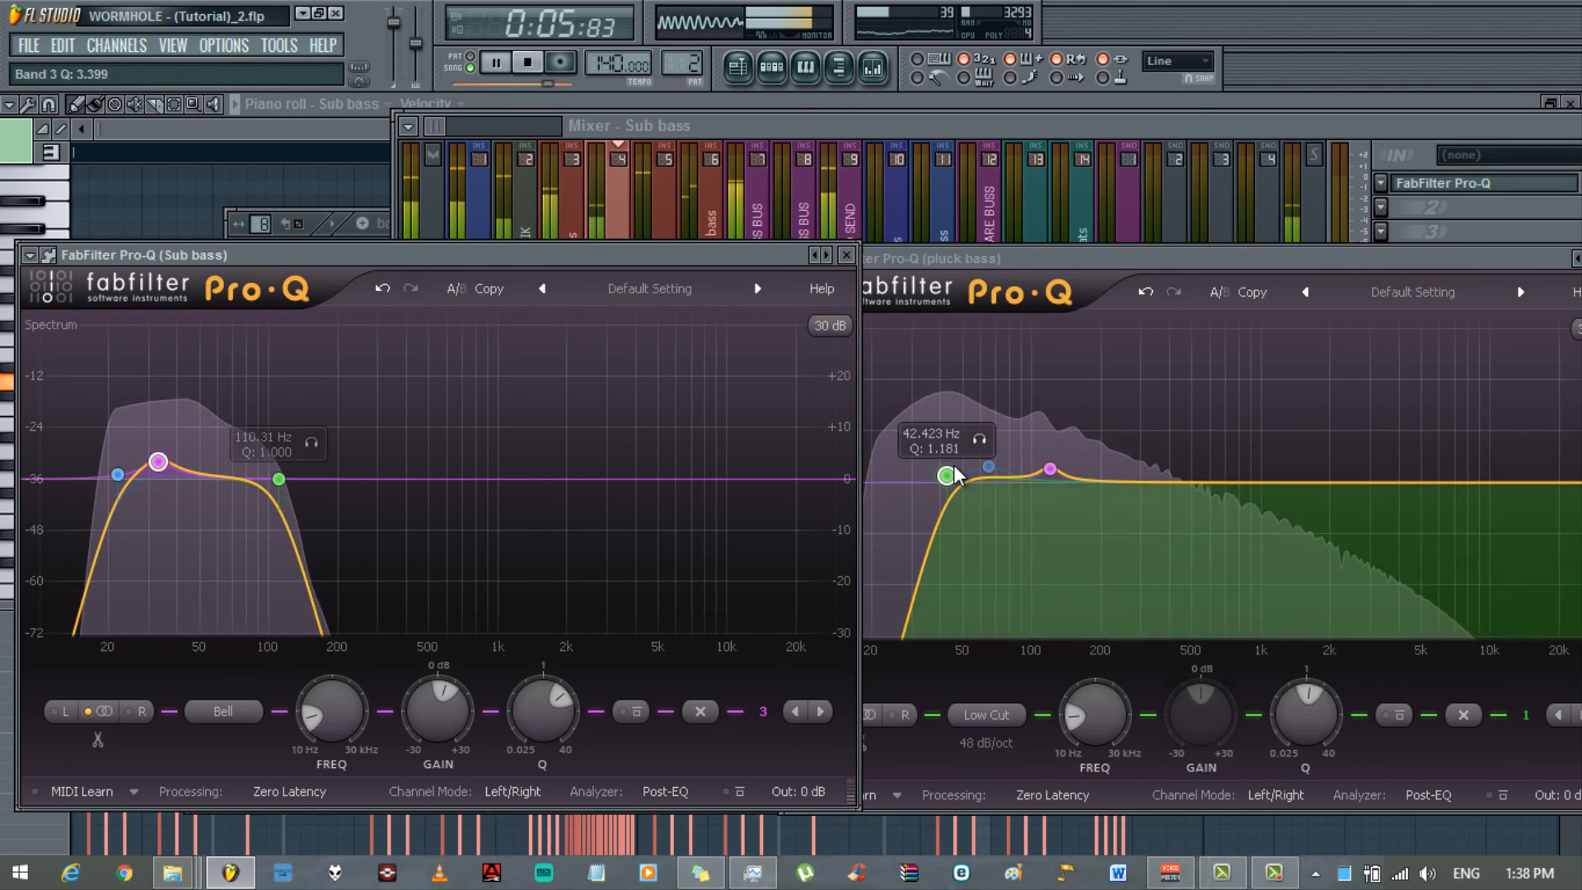
left_click(947, 476)
left_click_drag(951, 476, 973, 473)
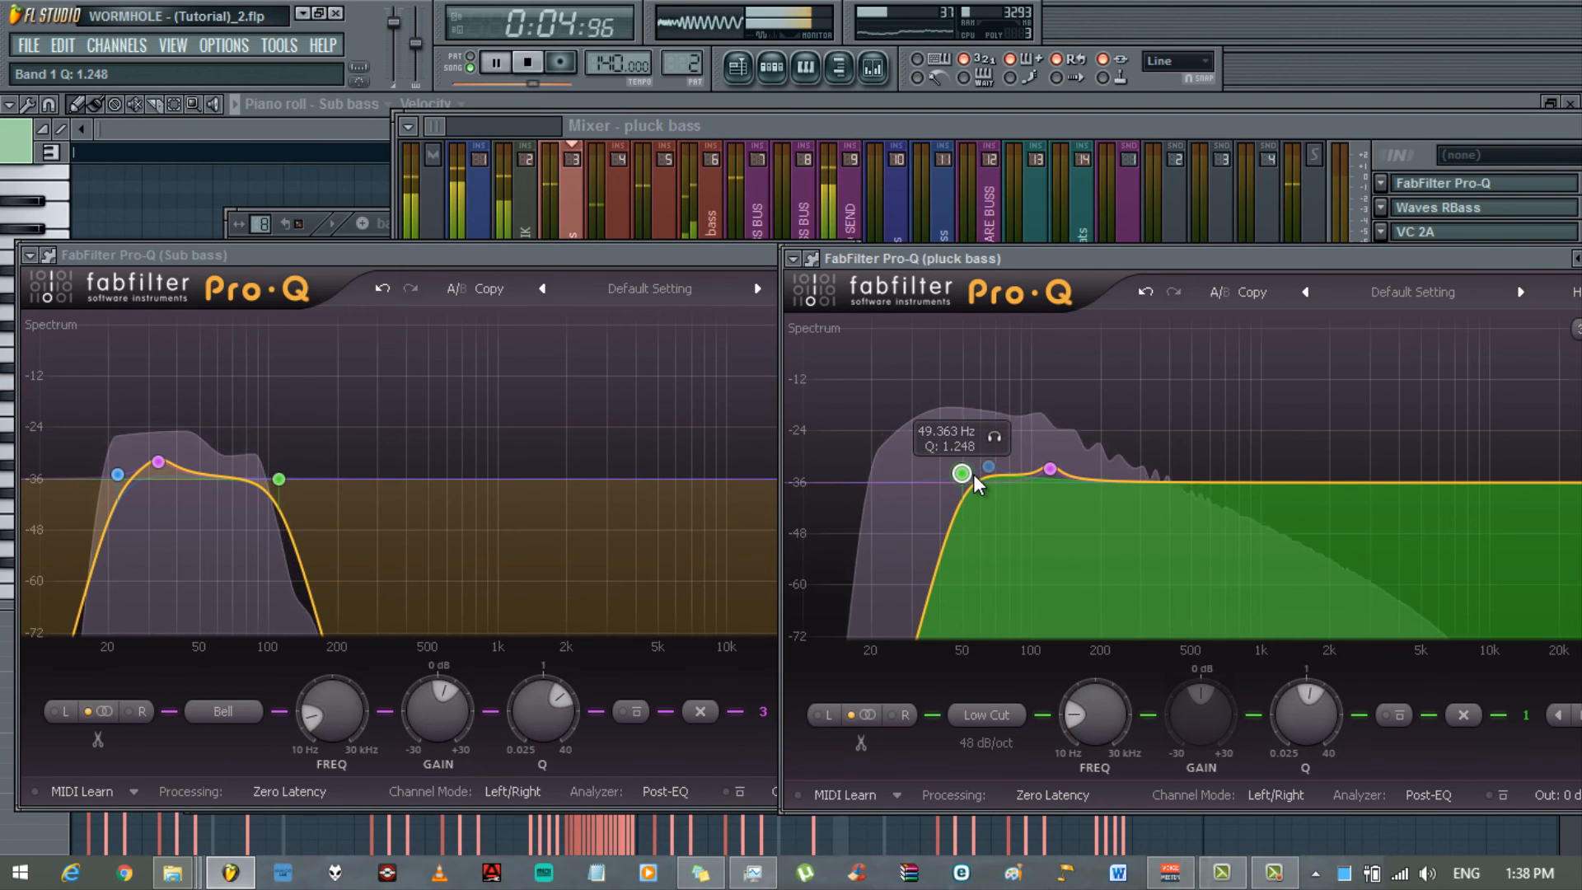
left_click_drag(973, 474, 976, 473)
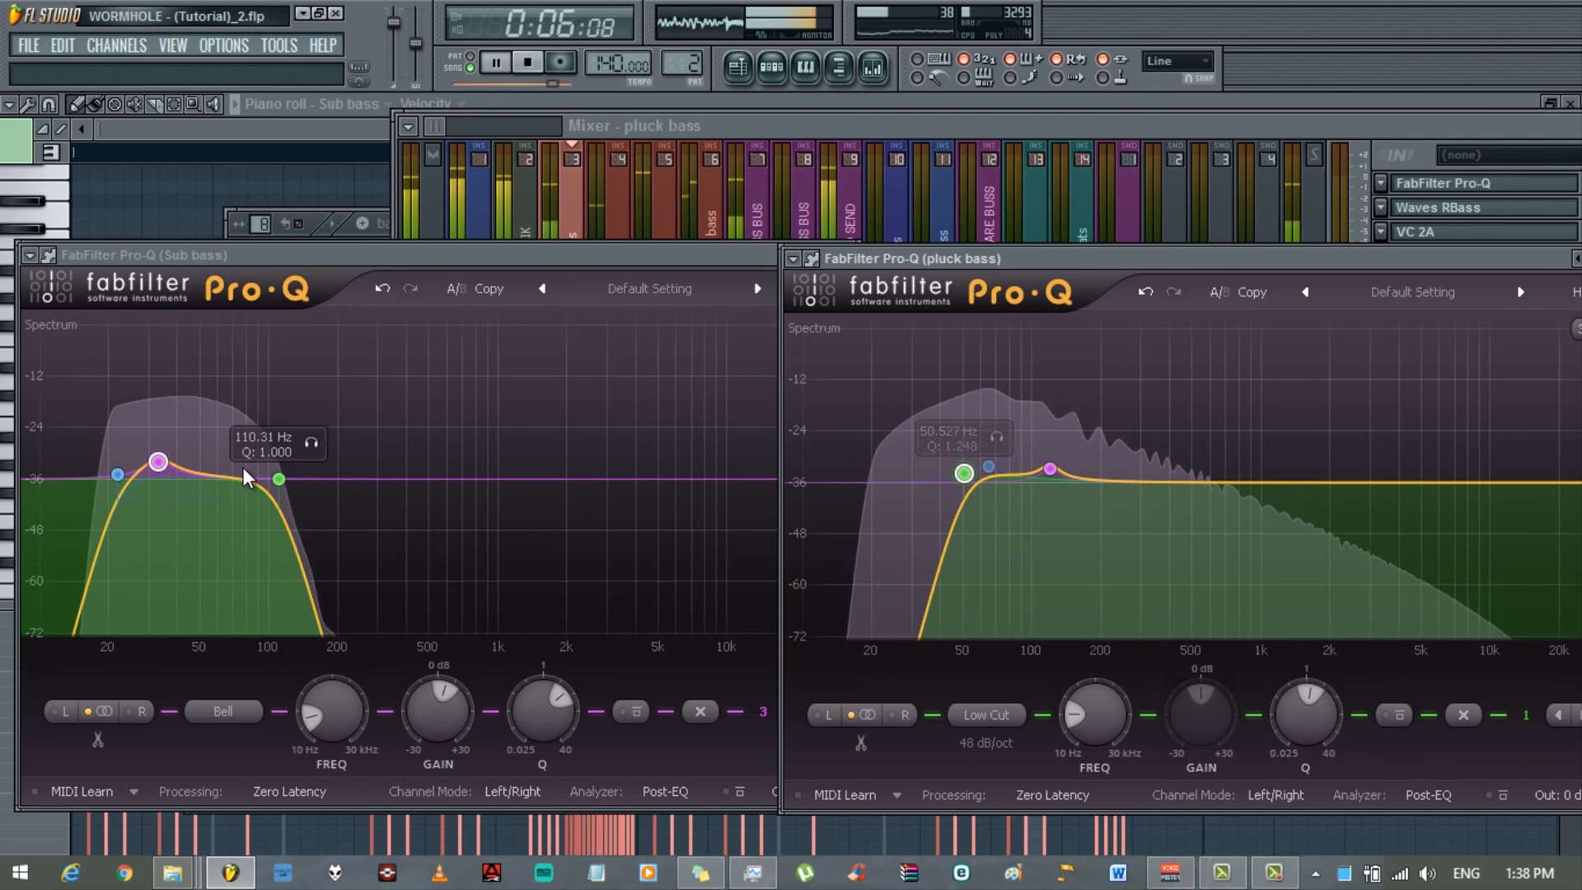
left_click(278, 478)
left_click_drag(278, 478, 293, 473)
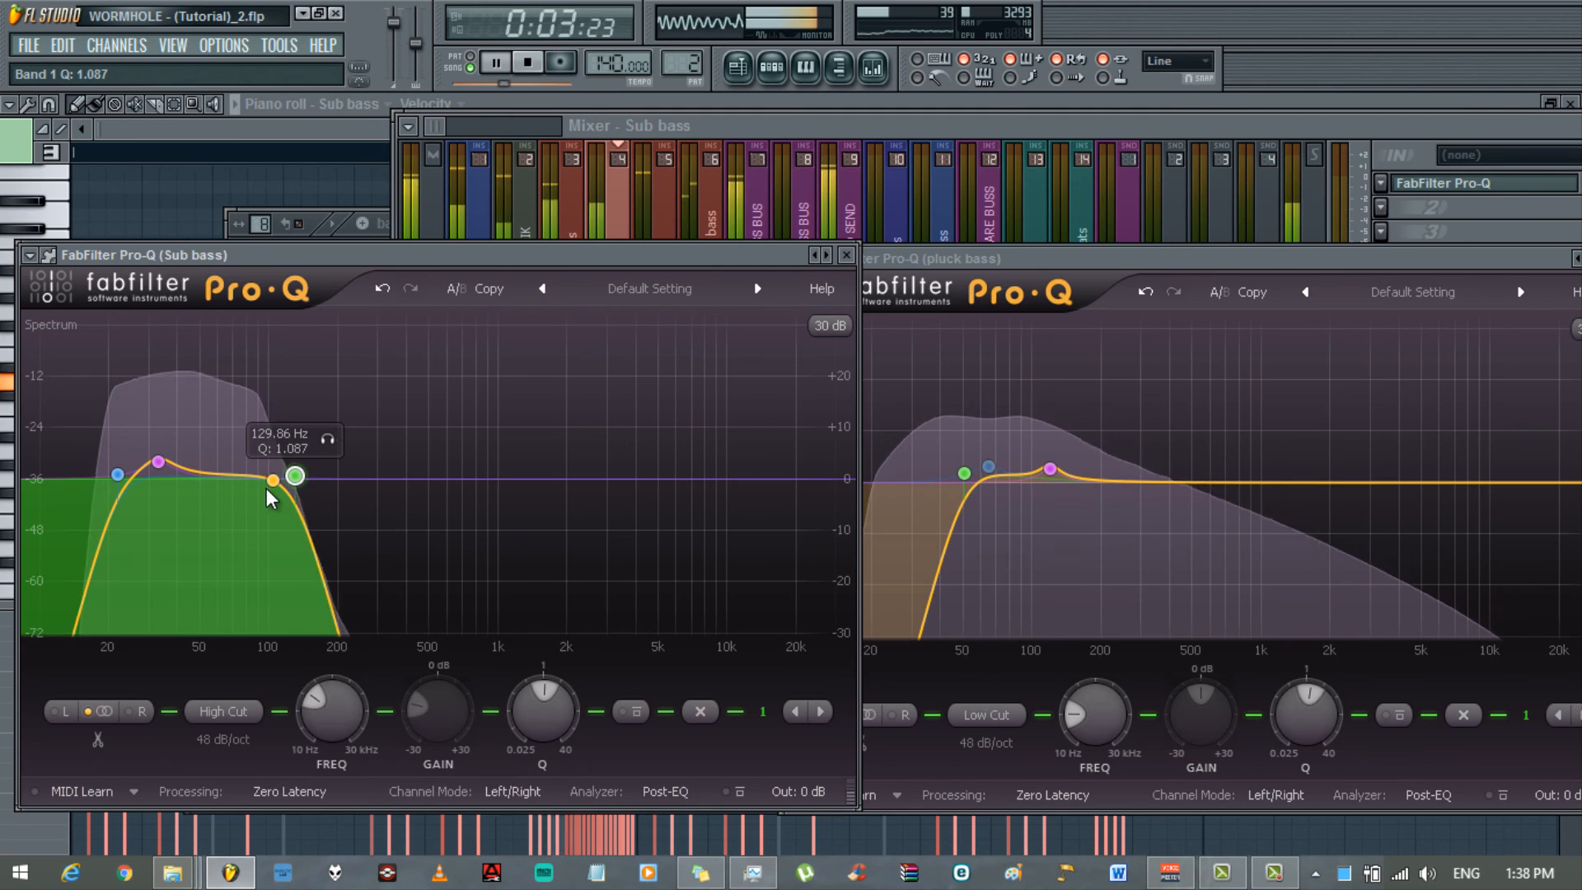
- Add another Sub bass EQ band with a High Cut shape at about 104 Hz and a Q of about 0.68
double_click(260, 480)
right_click(260, 480)
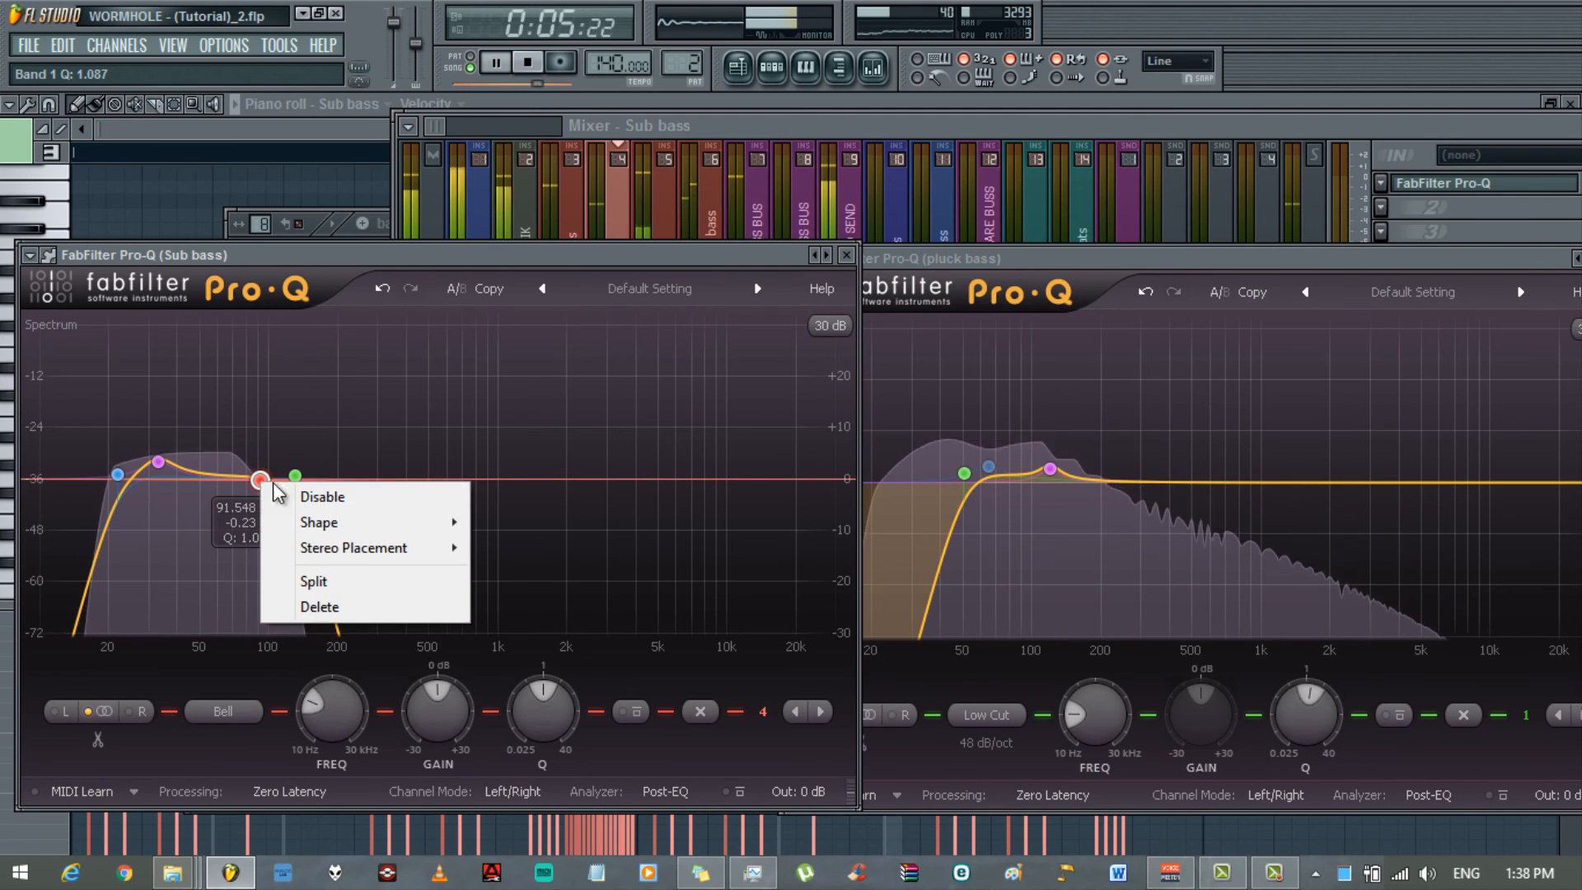
mouse_move(321, 521)
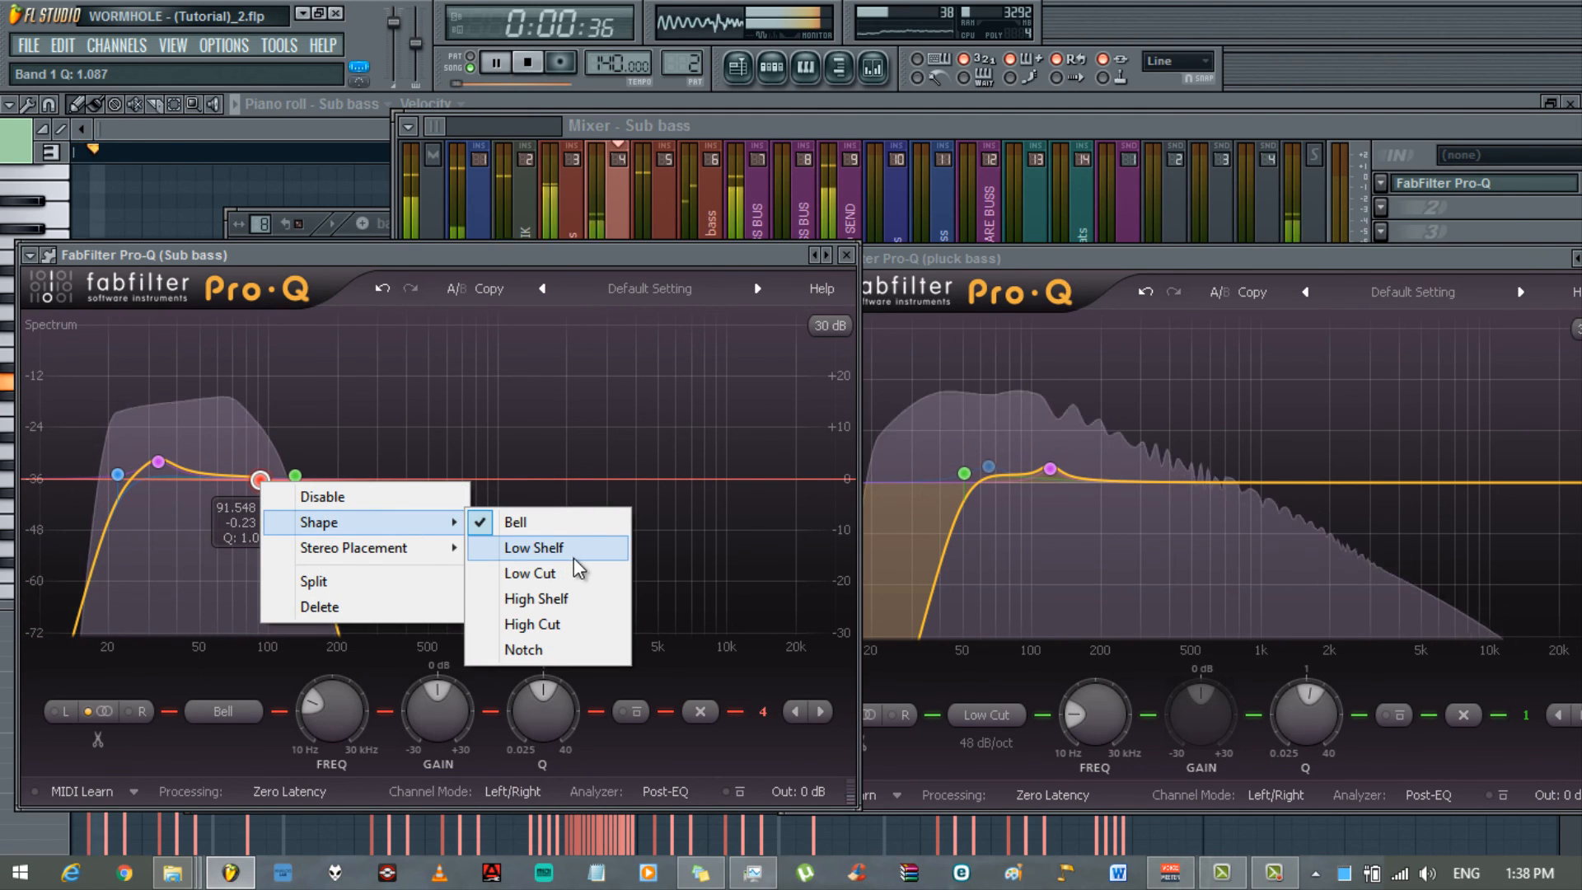
left_click(575, 623)
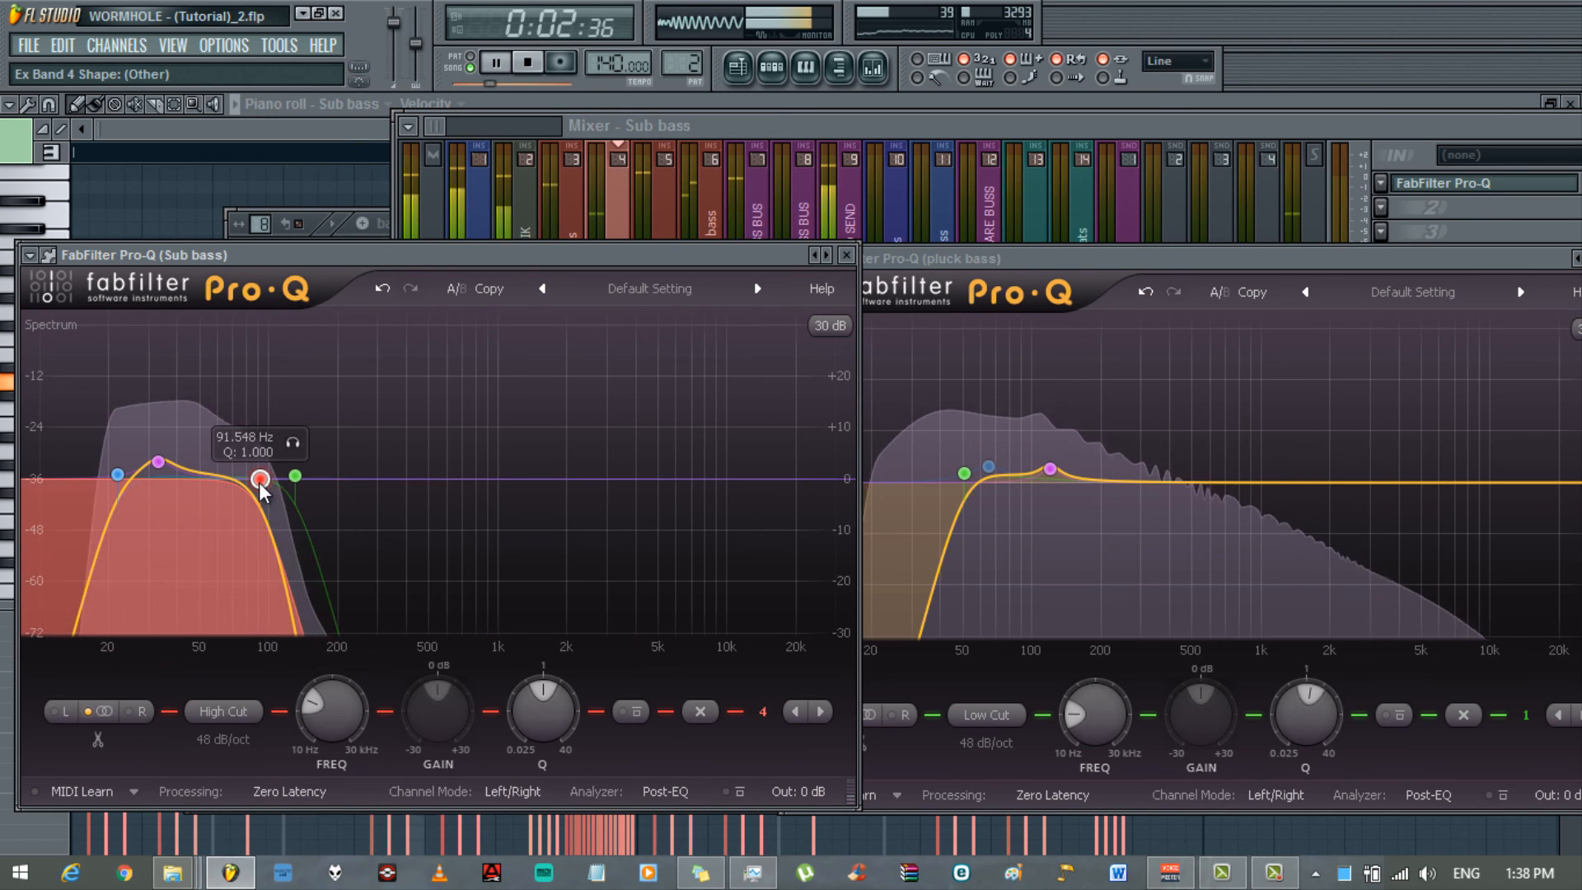
left_click_drag(258, 483, 275, 497)
- Change the new Sub bass band to a High Shelf at about 68 Hz, -9.7 dB, with a Q of about 1.75
right_click(276, 496)
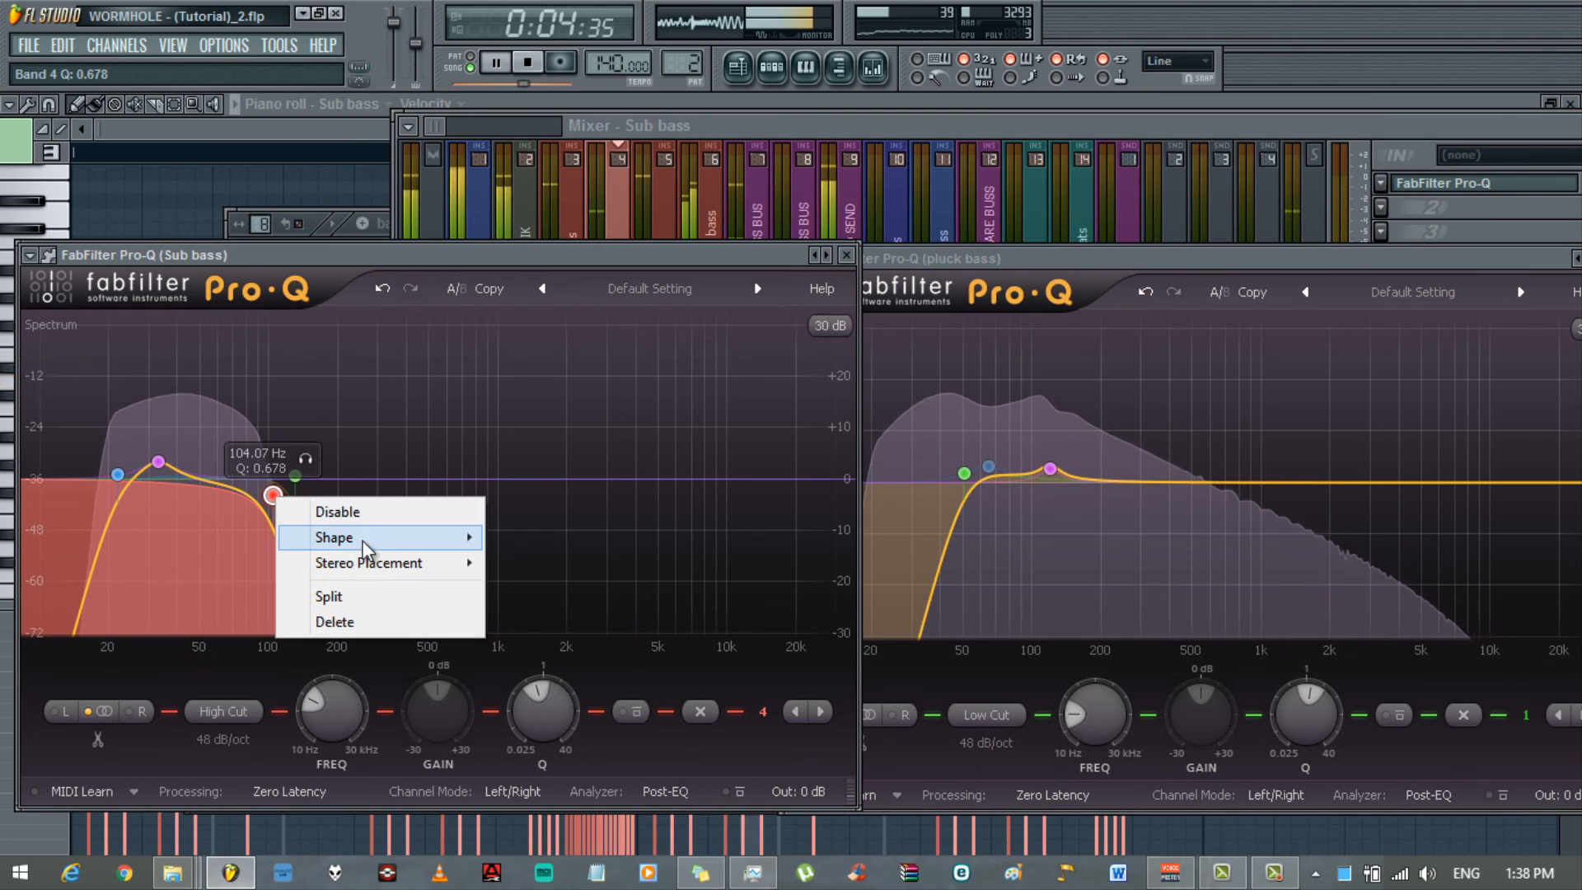
mouse_move(395, 540)
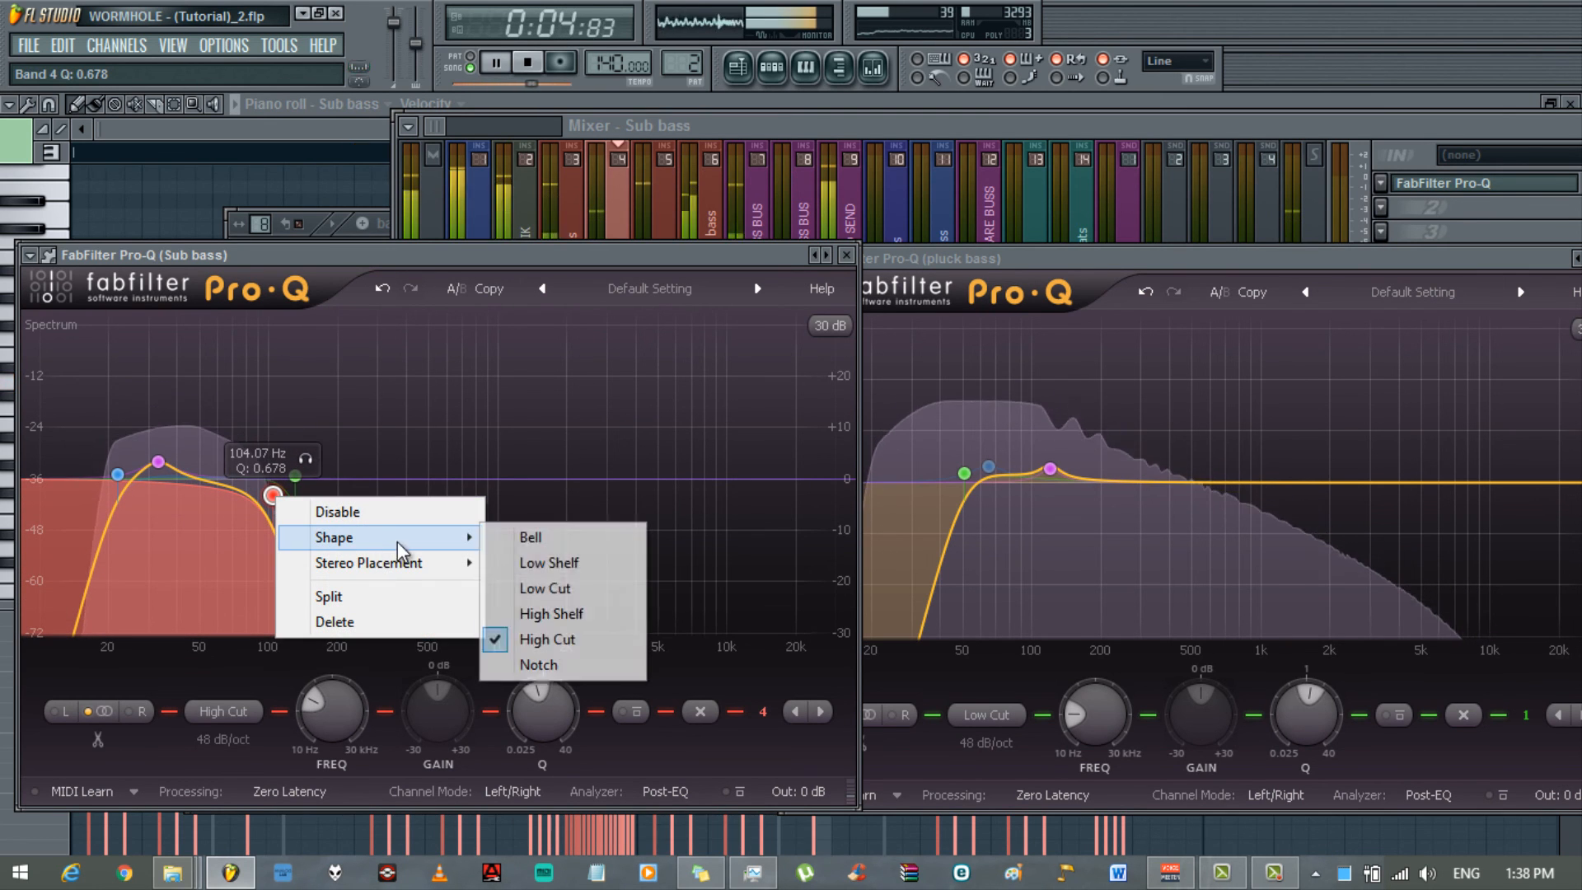
left_click(551, 614)
left_click_drag(272, 478, 250, 527)
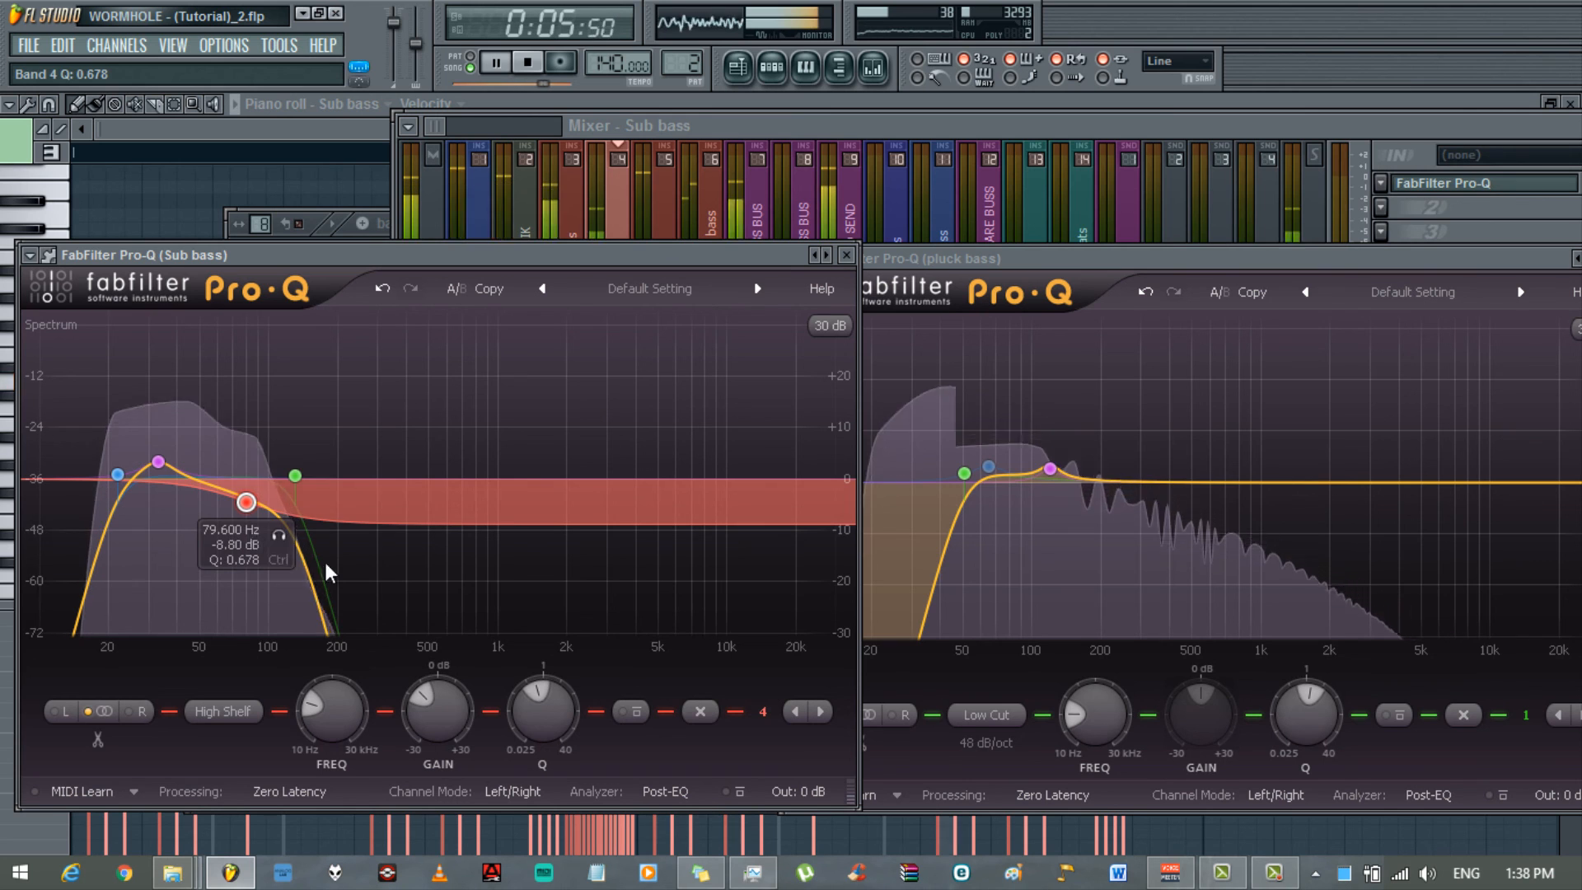
left_click_drag(537, 715, 495, 659)
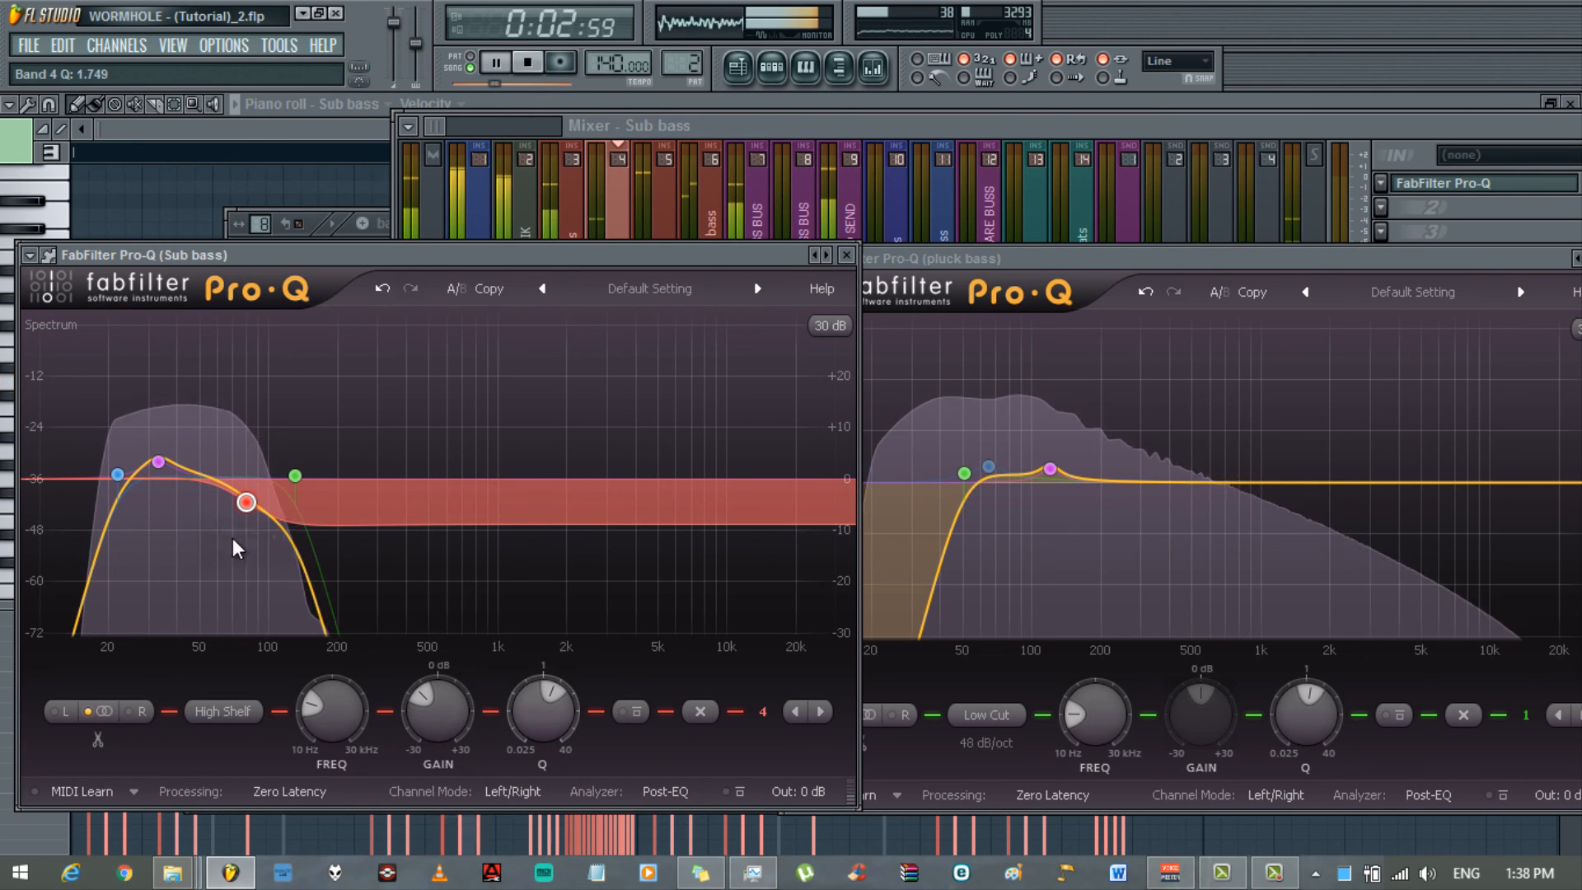
left_click_drag(245, 503, 224, 507)
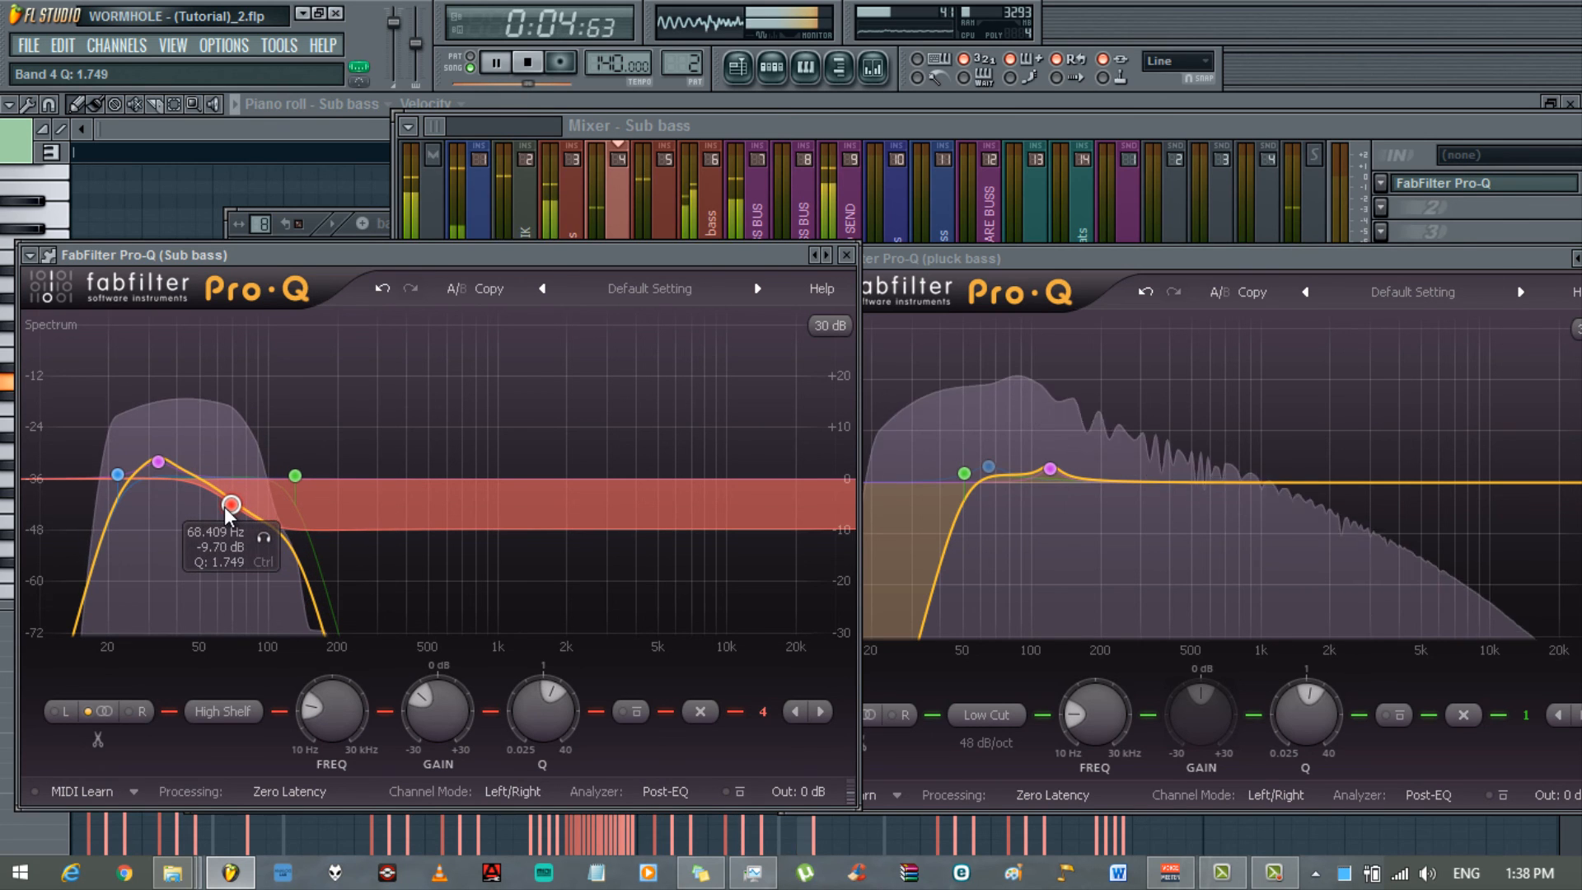
- Close both Pro-Q equalizers and reposition the mixer so its effect slots are fully visible
left_click(847, 254)
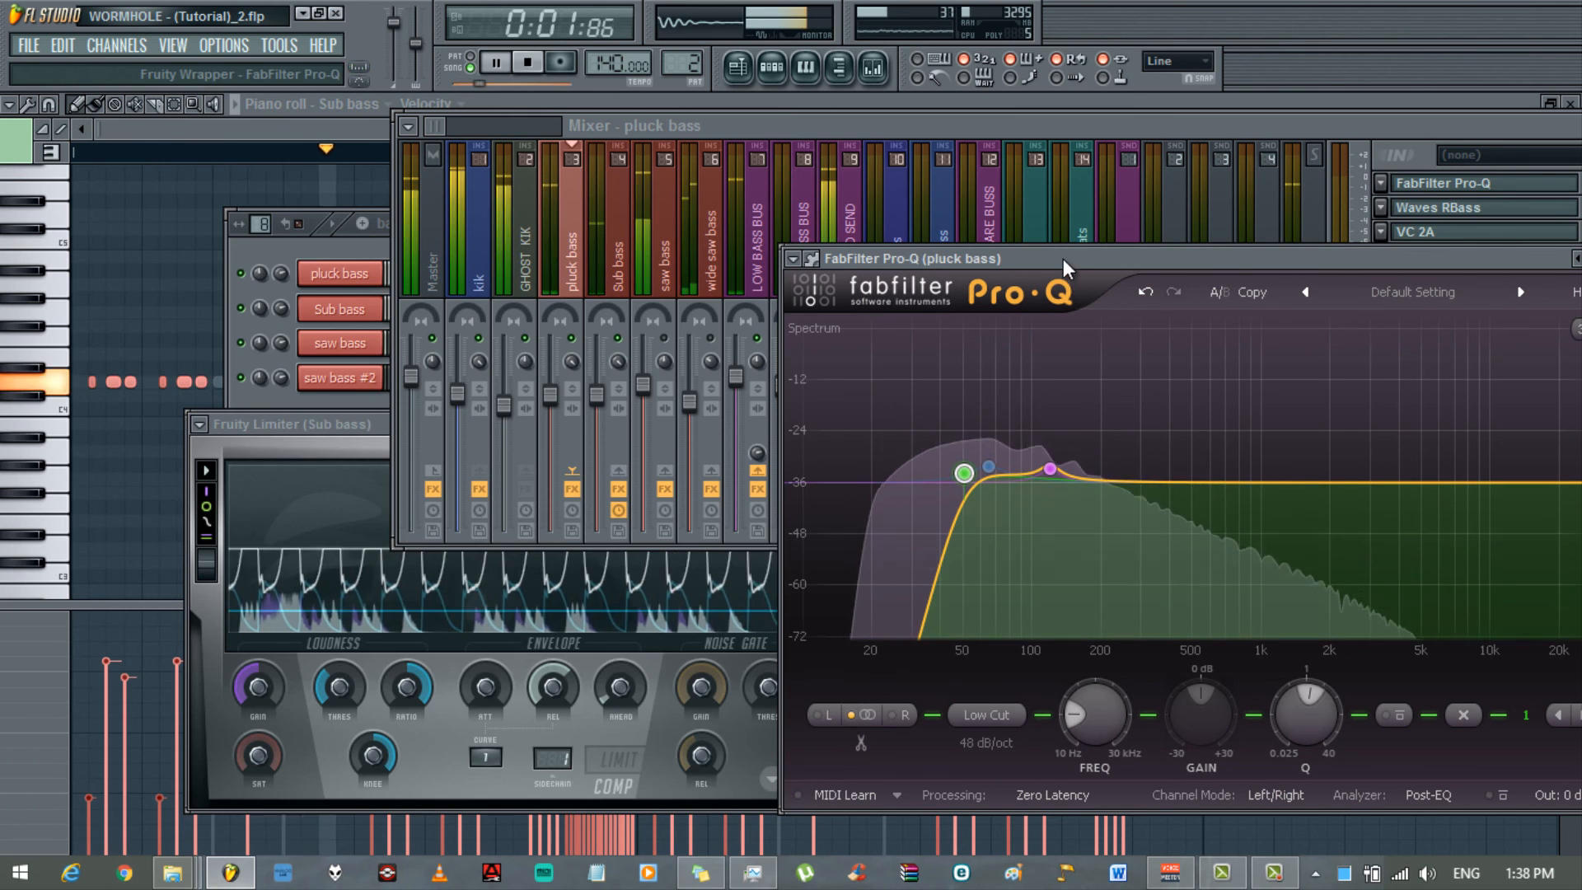
left_click_drag(1063, 259, 705, 254)
left_click(1254, 255)
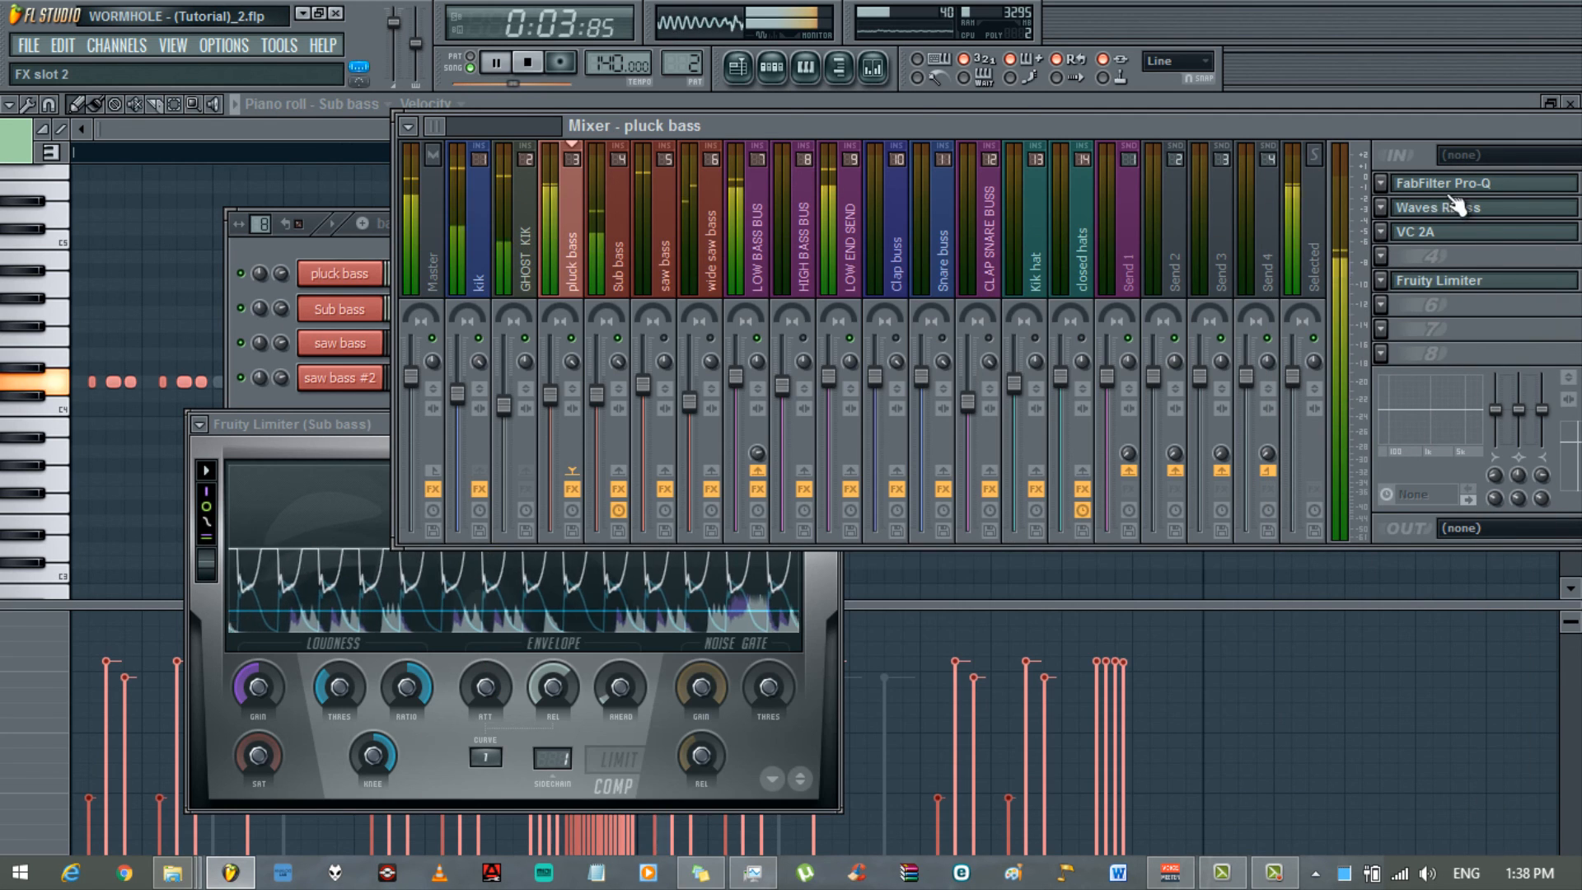
left_click_drag(1374, 125, 1309, 137)
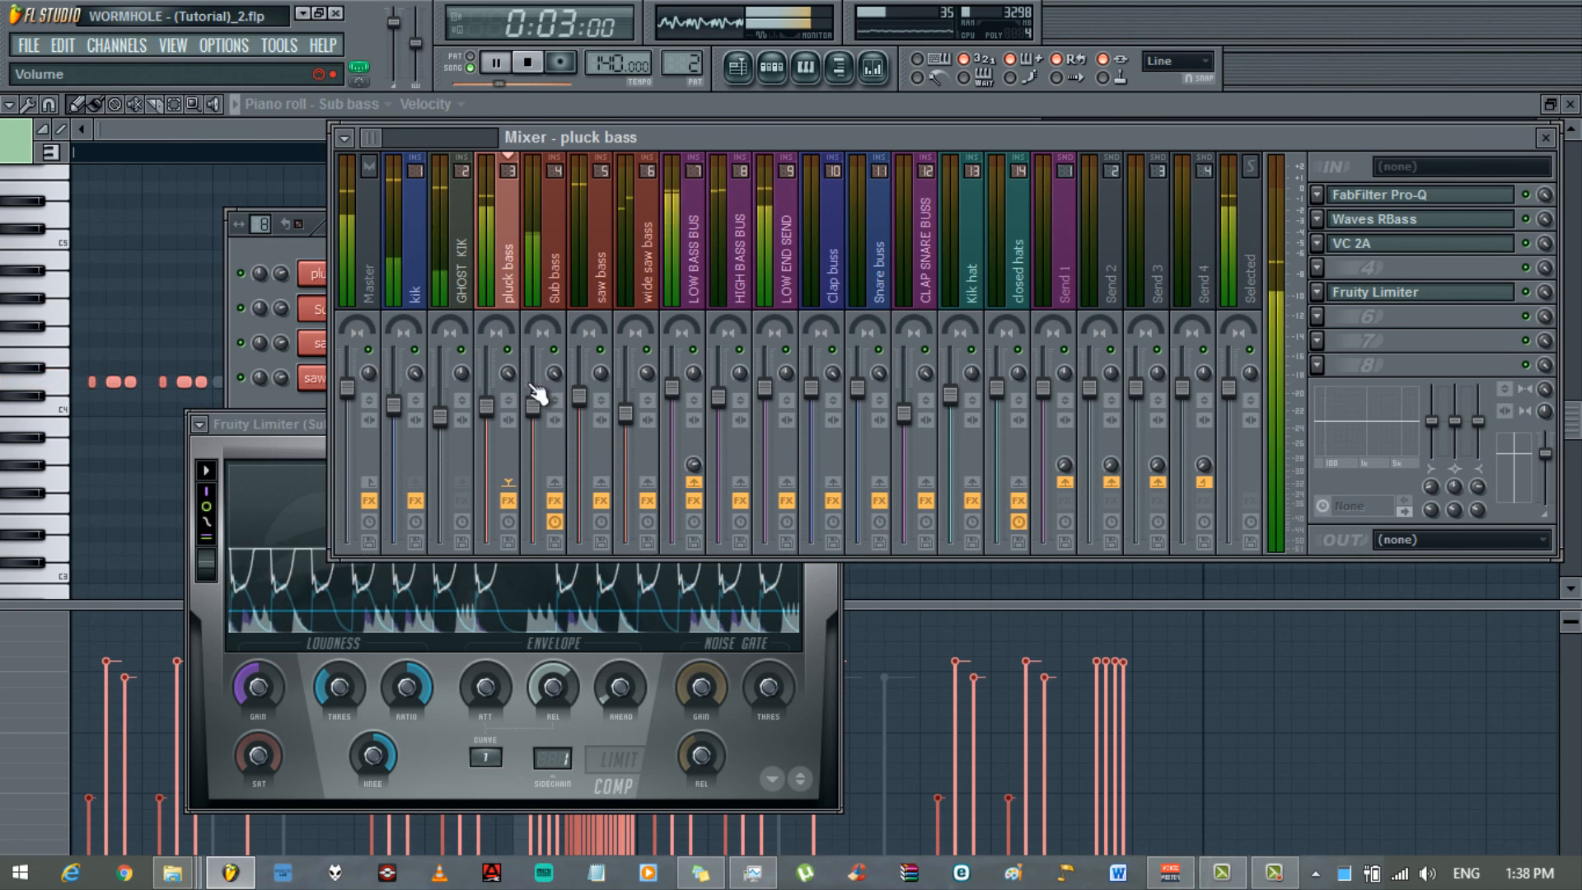
- Lower the Sub bass mixer volume to slightly below -6.4 dB during playback, and stop the song
left_click(554, 293)
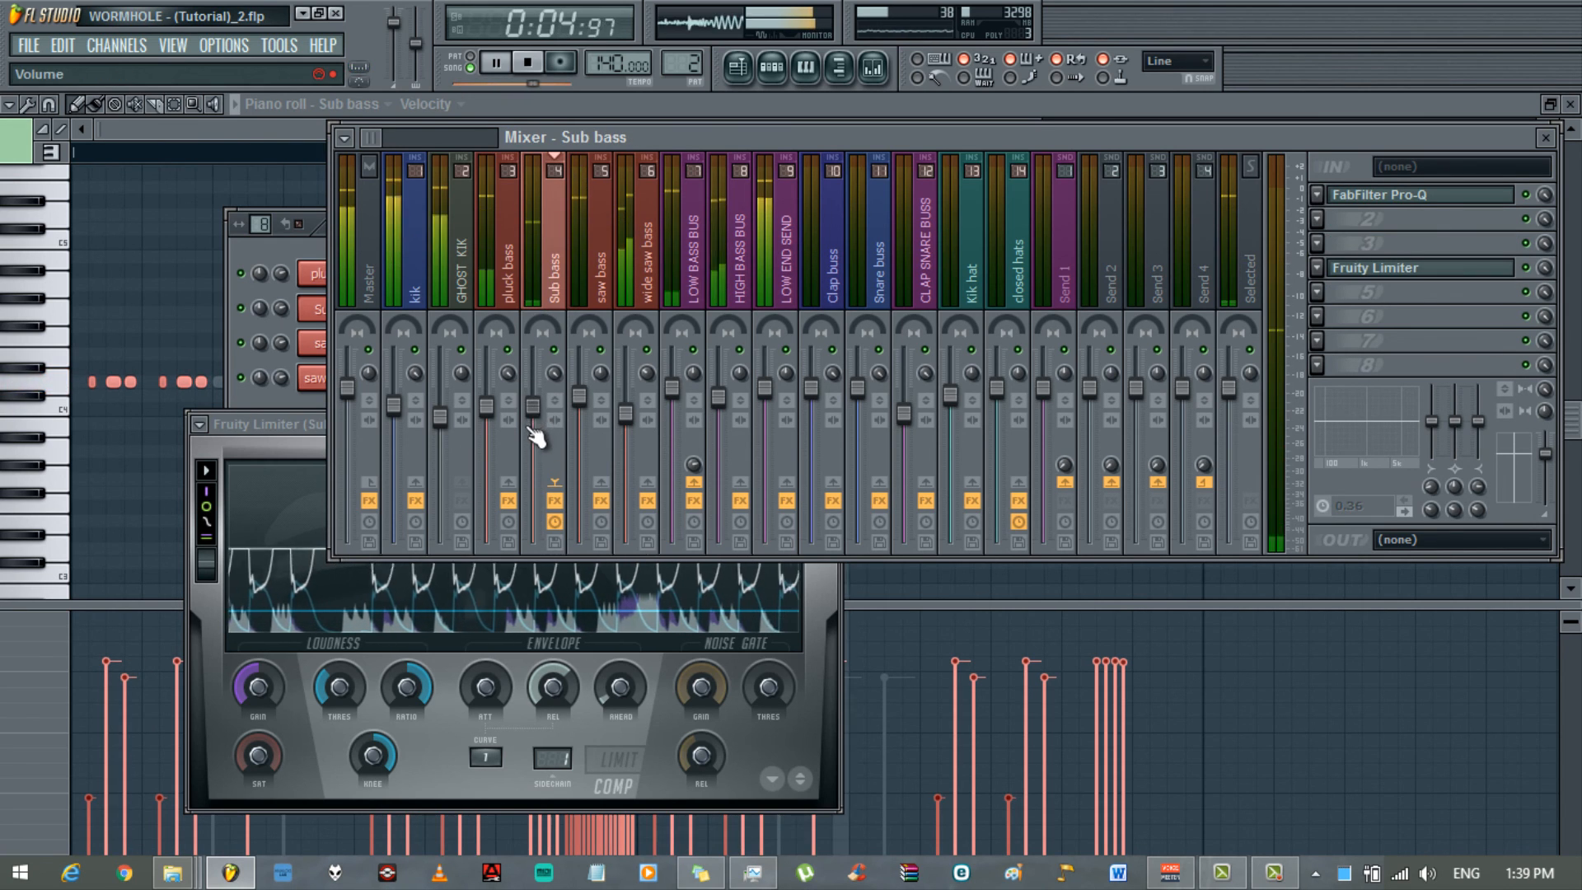
left_click_drag(530, 435, 529, 459)
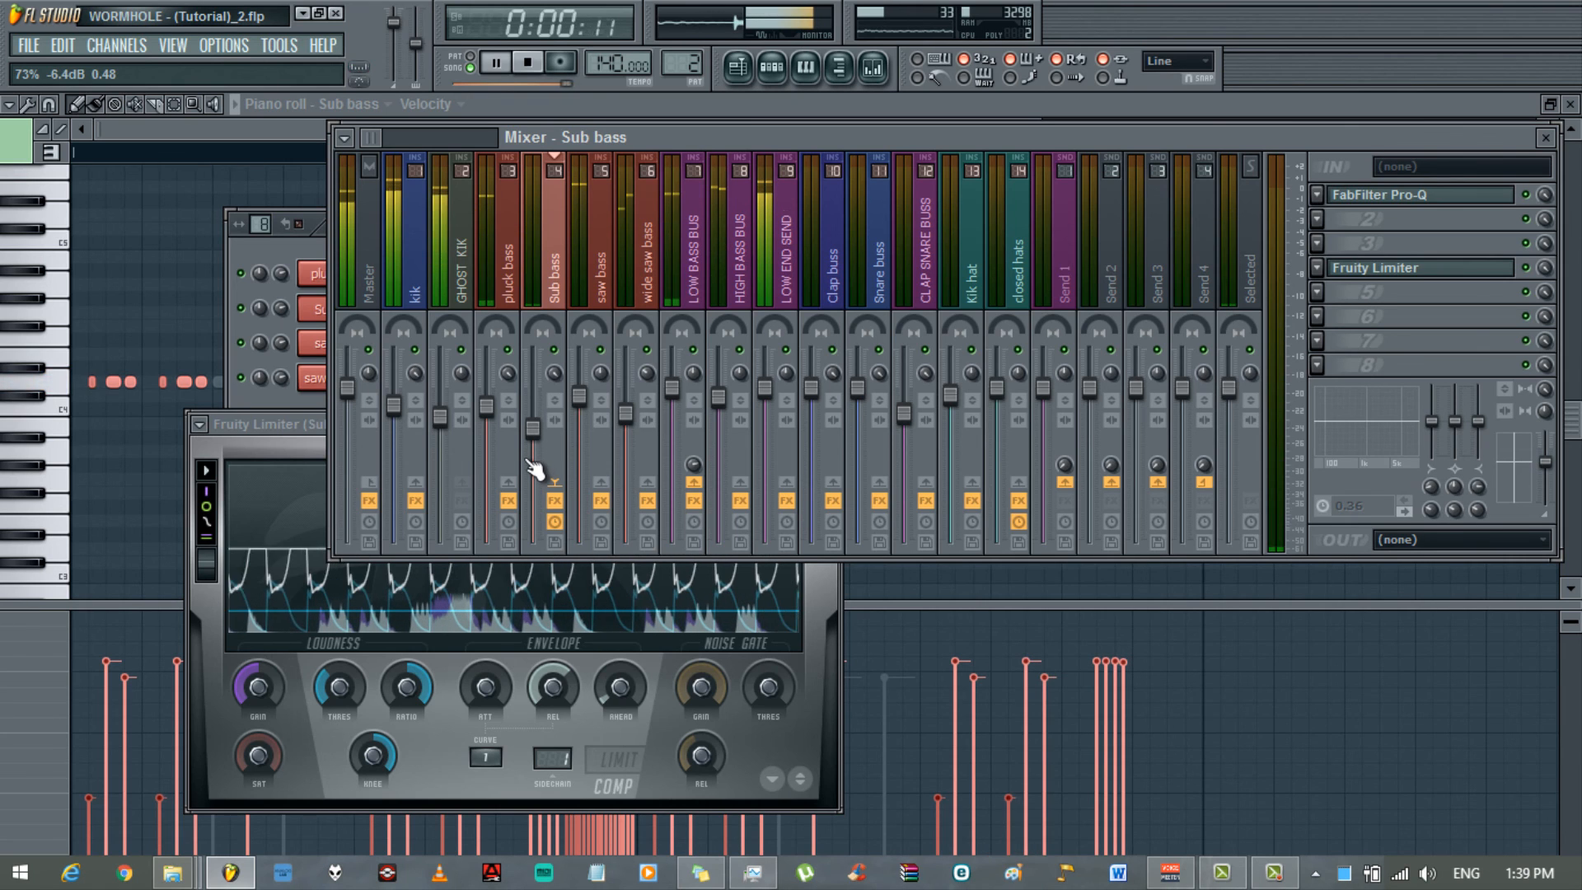
left_click_drag(531, 431, 532, 440)
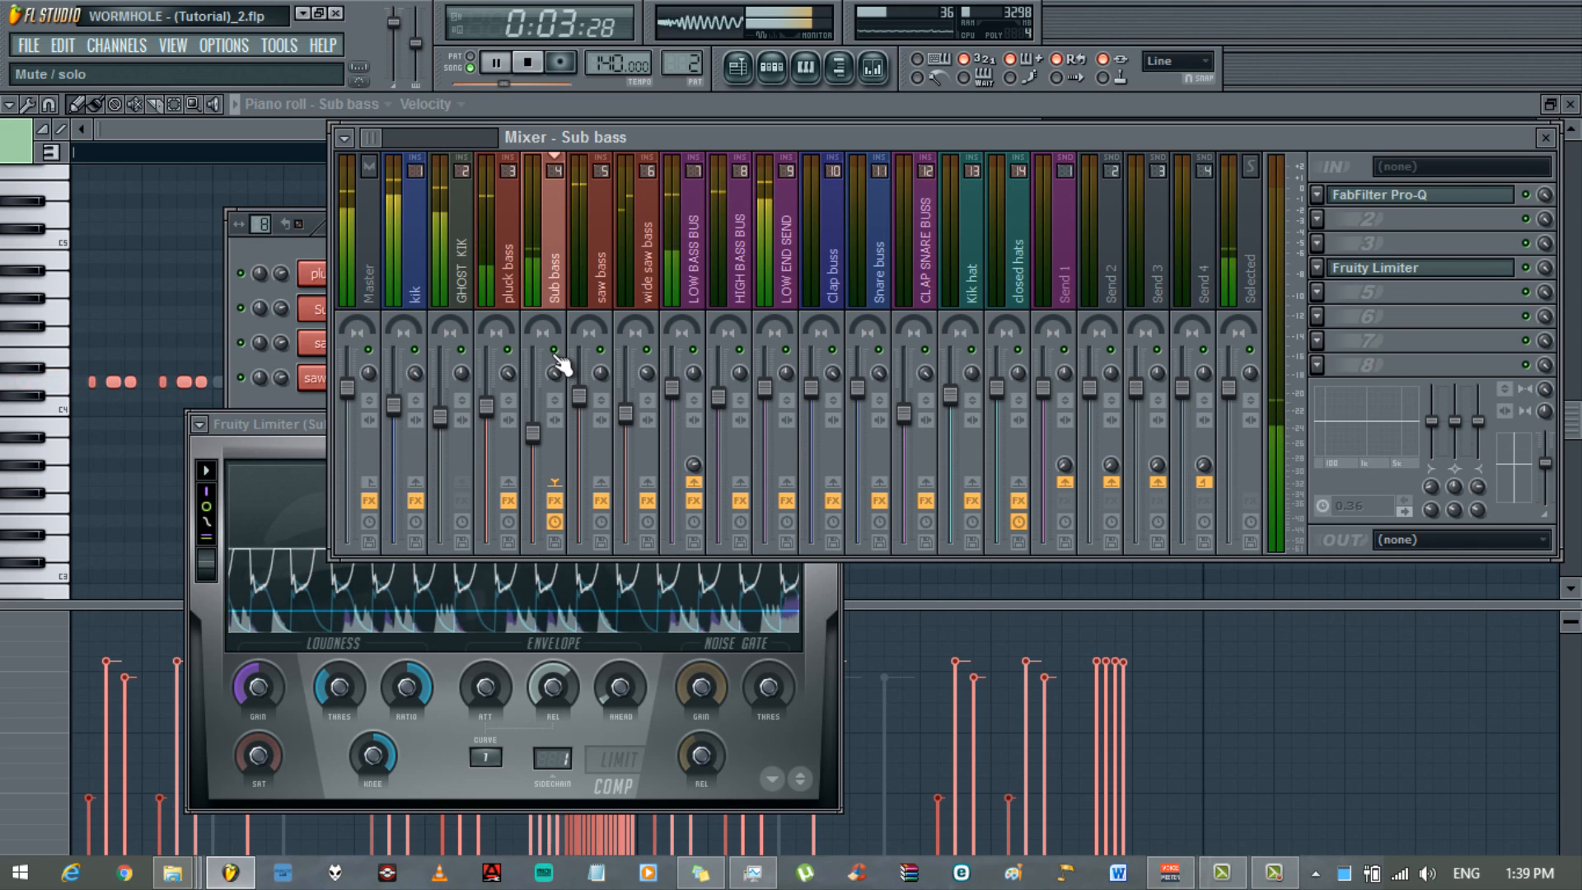
left_click(526, 63)
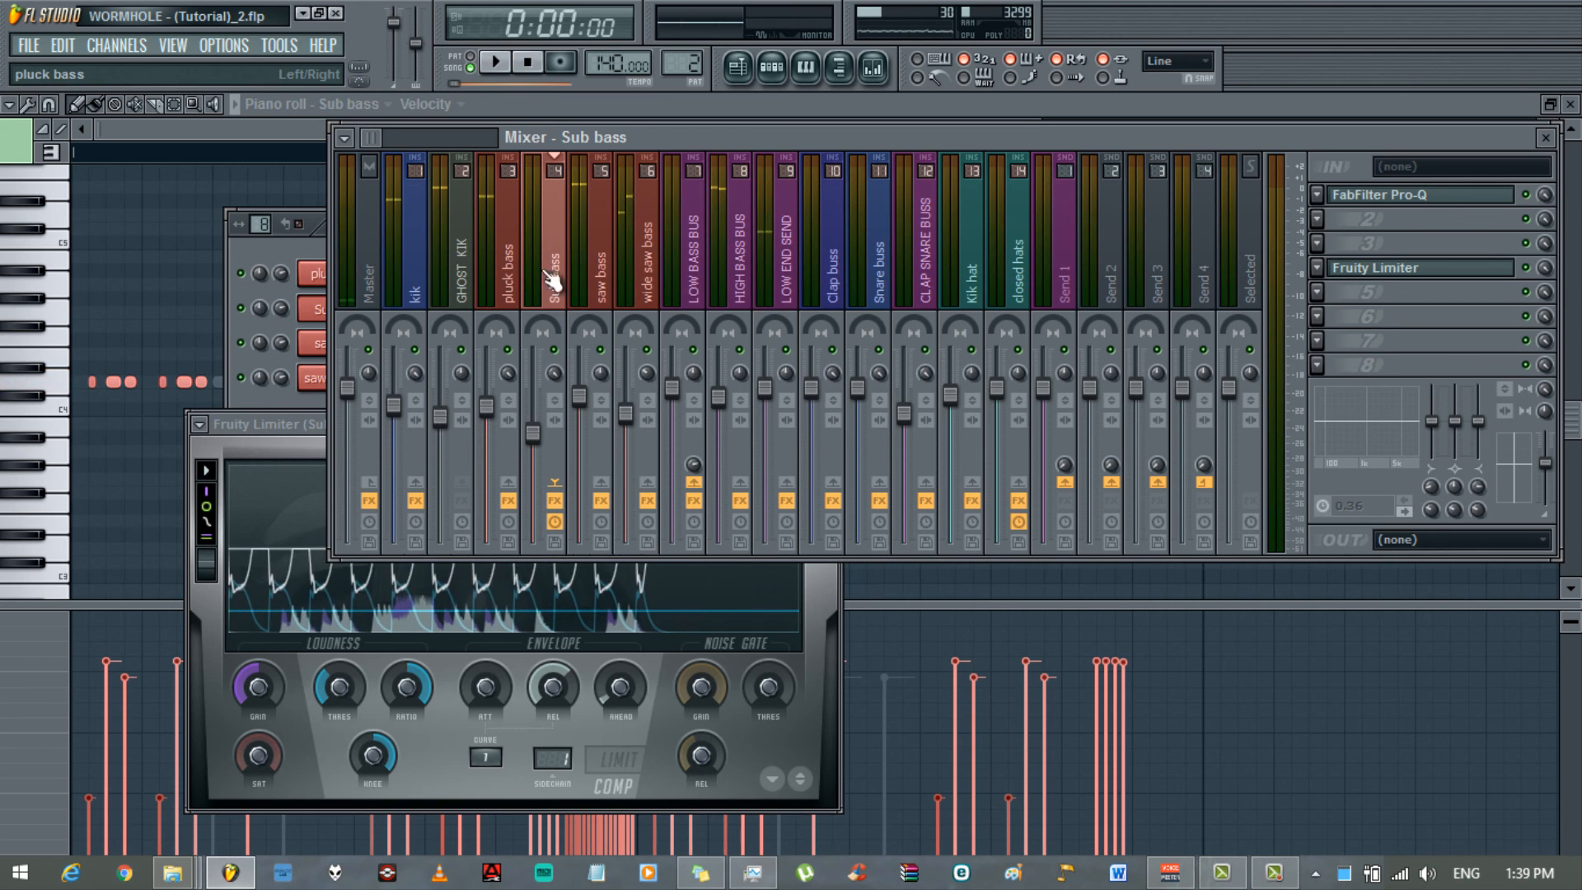